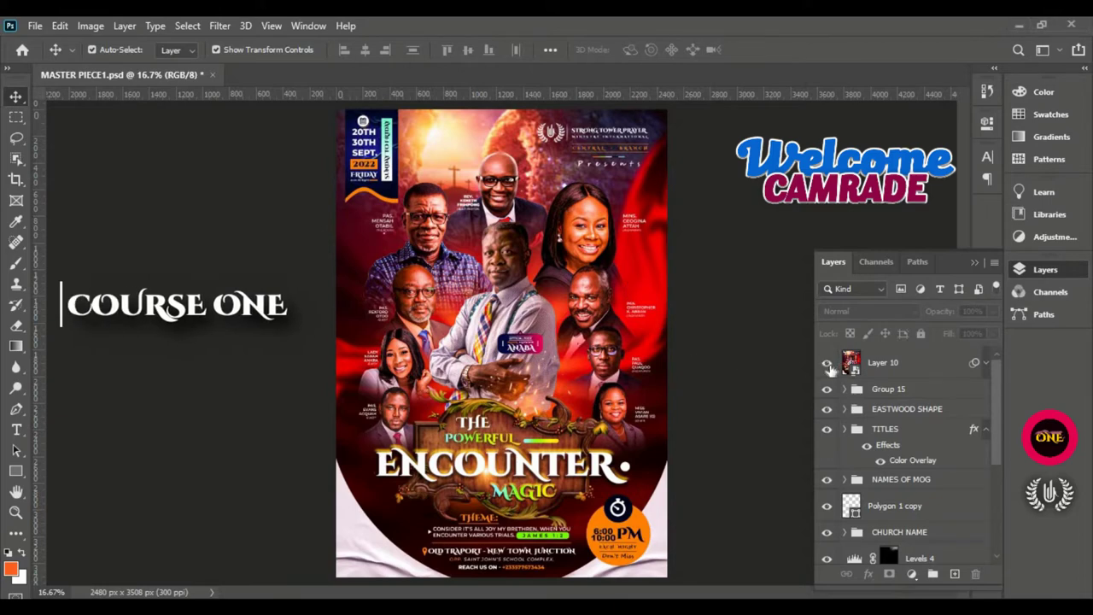
Step: Hide Layer 10, Group 15 and the EASTWOOD SHAPE, TITLES and NAMES OF MOG groups in the finished flyer
left_click(827, 363)
left_click(829, 391)
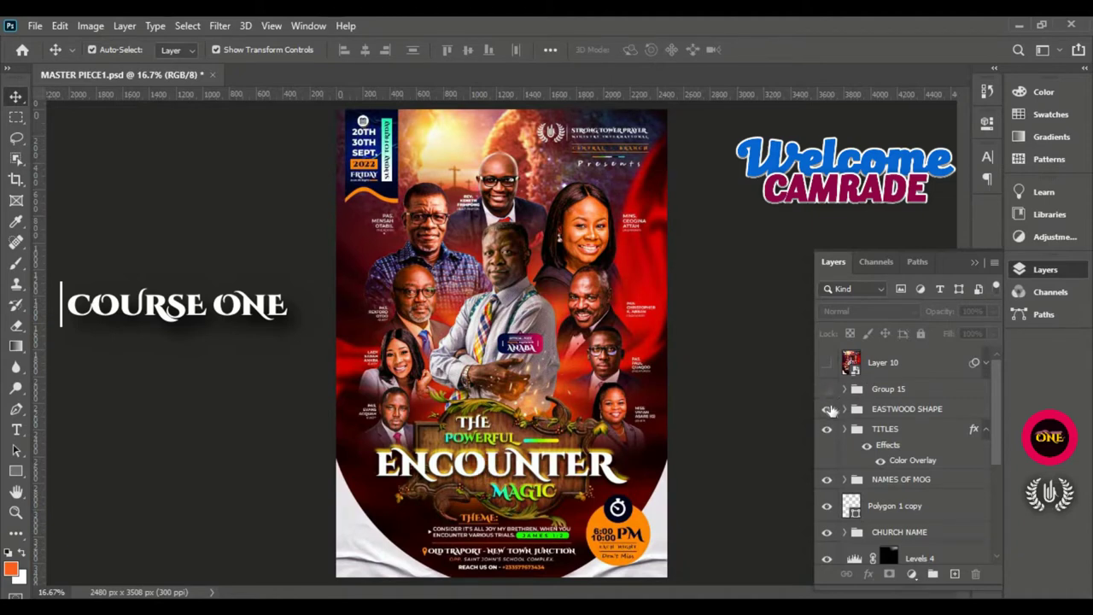
left_click(826, 409)
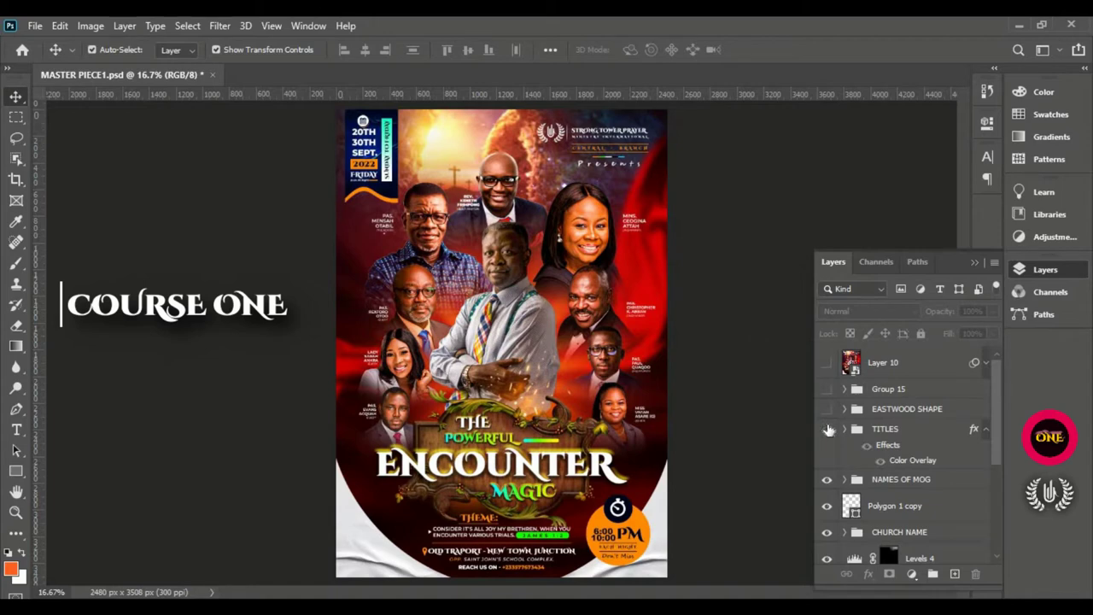
scroll(829, 430, "down", 2)
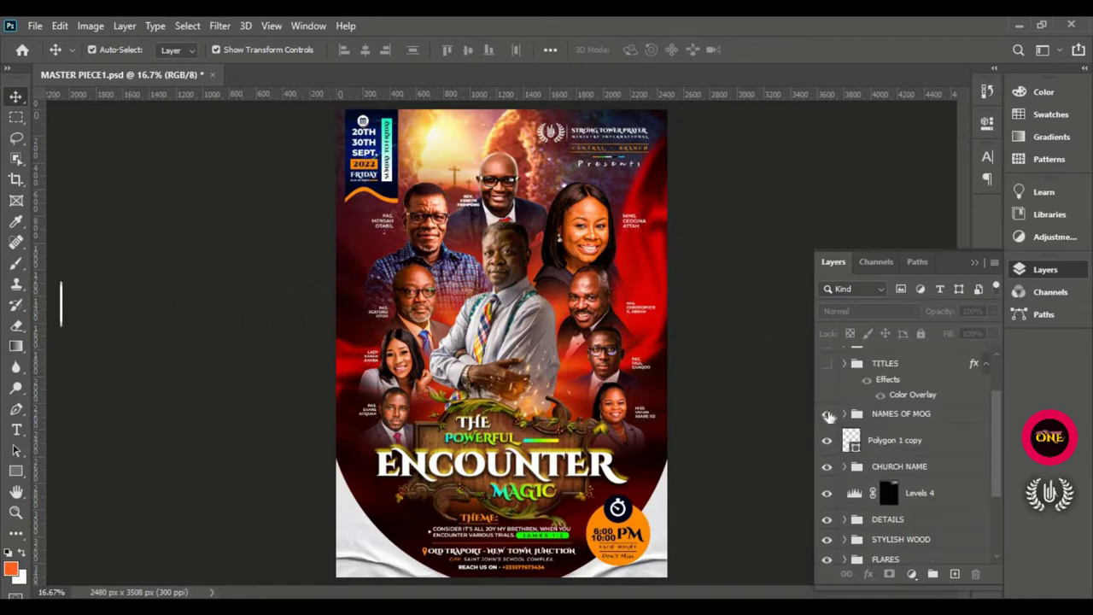
left_click(829, 416)
Step: Hide Polygon 1 copy, CHURCH NAME, Levels 4, DETAILS and STYLISH WOOD in the flyer
scroll(829, 416, "down", 2)
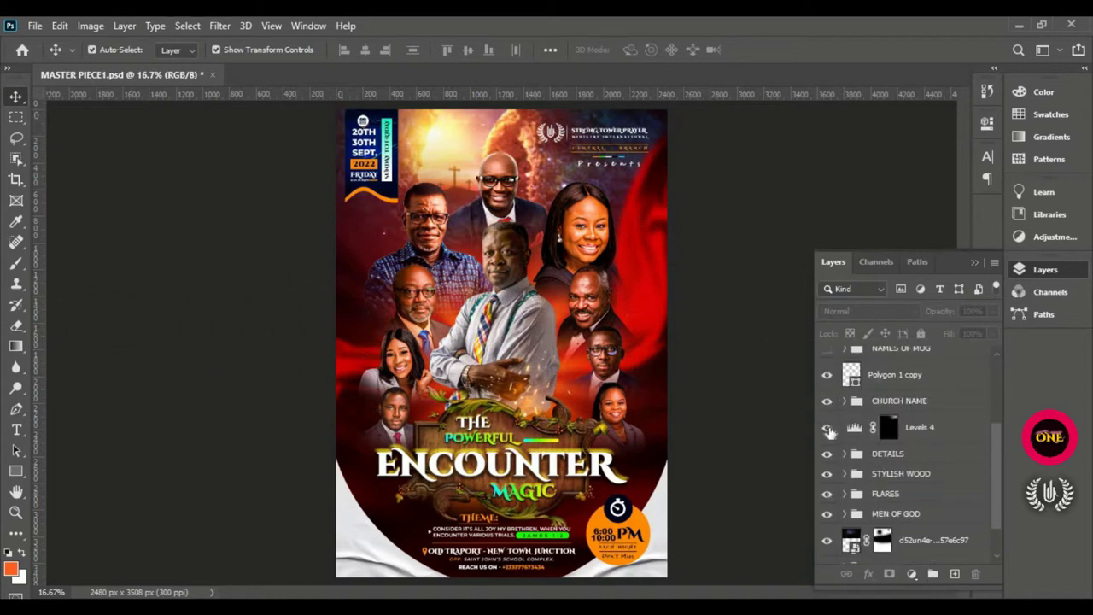
left_click(827, 374)
left_click(826, 400)
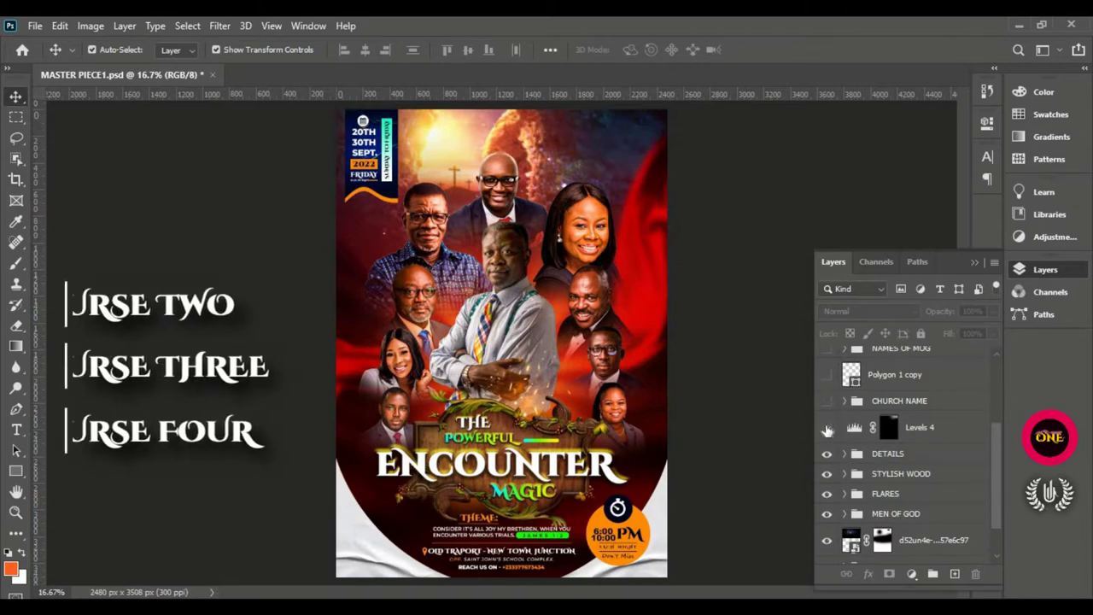
left_click(826, 428)
left_click(826, 454)
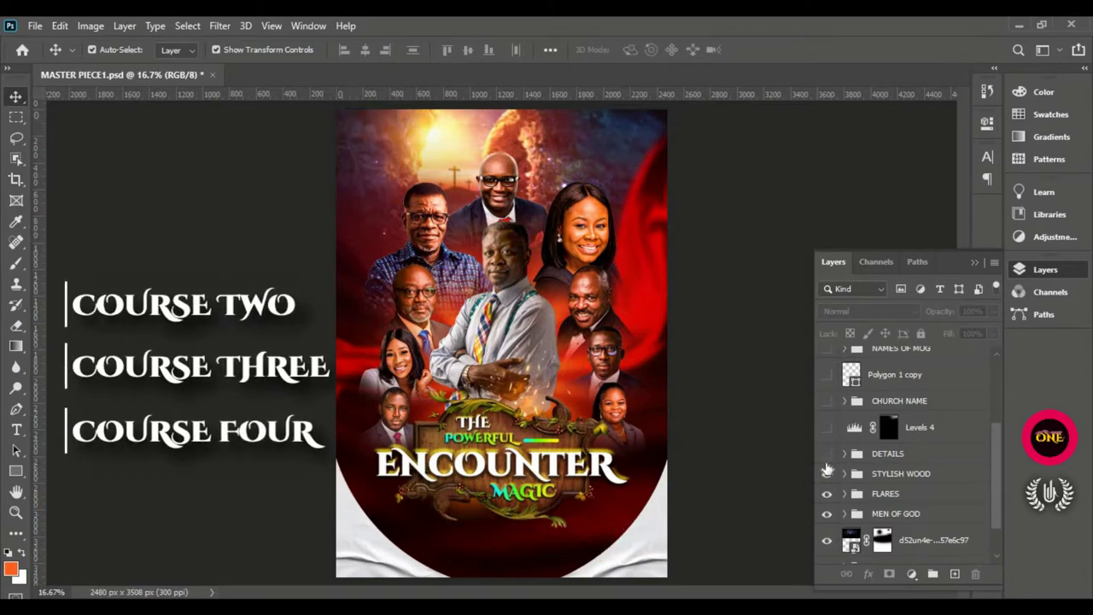
left_click(827, 473)
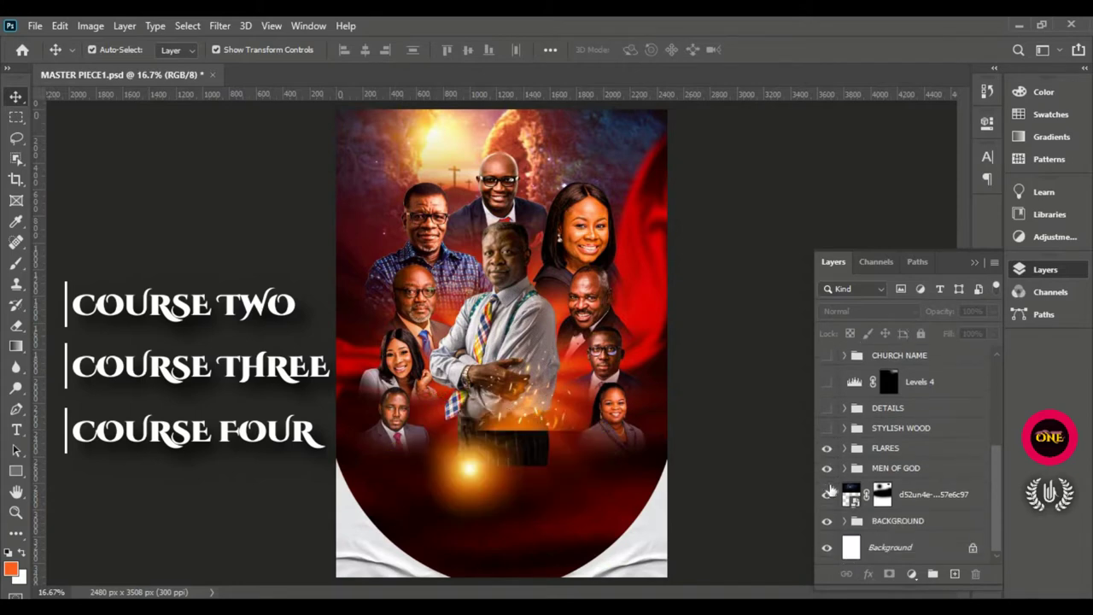
Step: Hide the FLARES and MEN OF GOD groups and the Color Dodge image layer above the BACKGROUND group
scroll(832, 478, "down", 1)
left_click(827, 451)
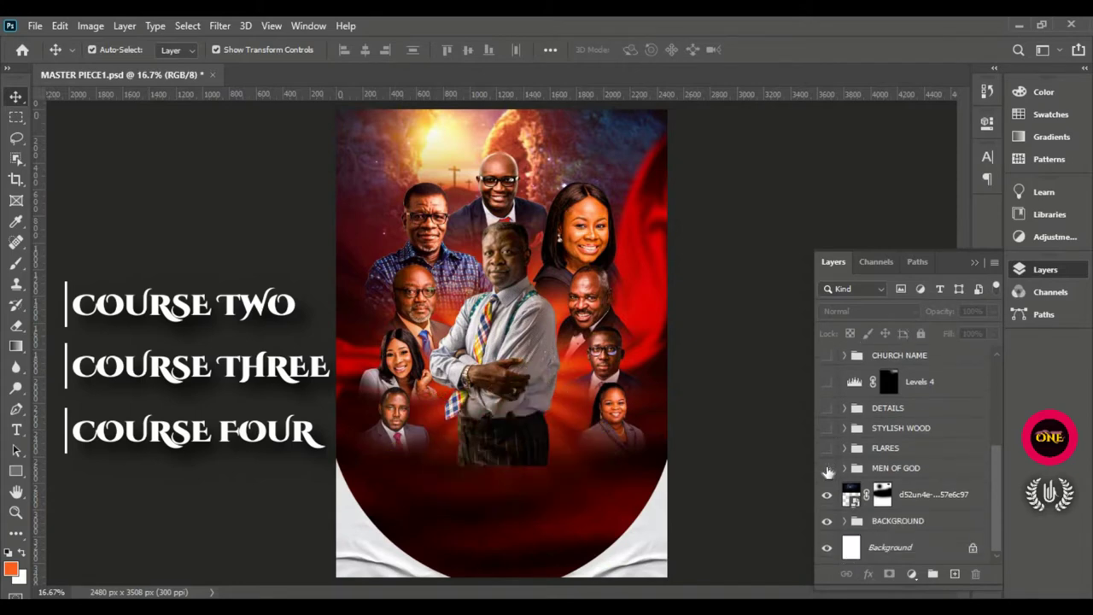
left_click(827, 470)
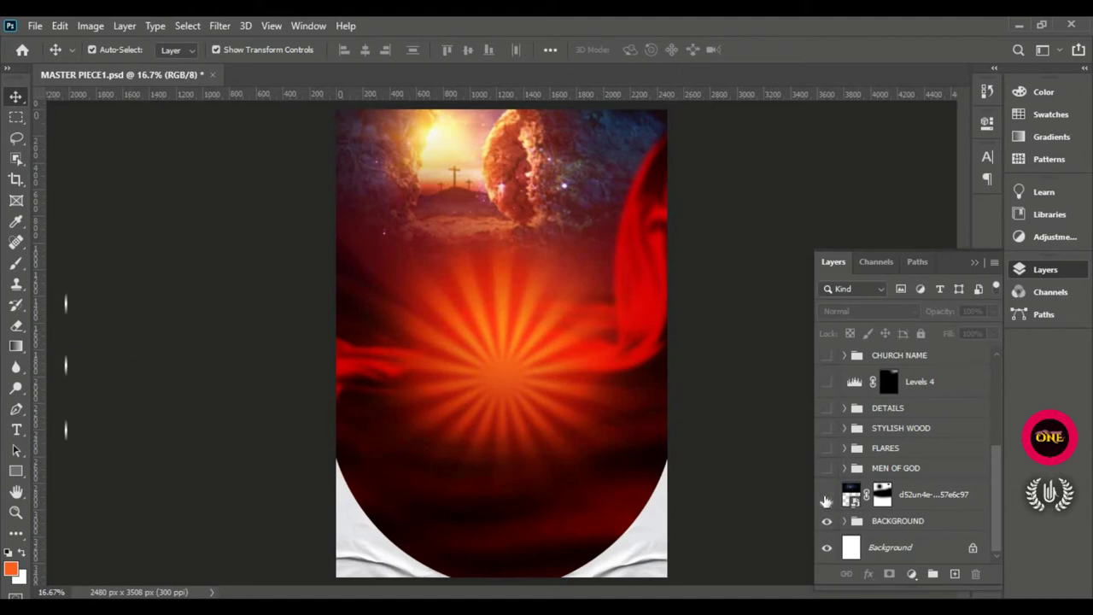
left_click(827, 496)
left_click(827, 499)
left_click(843, 491)
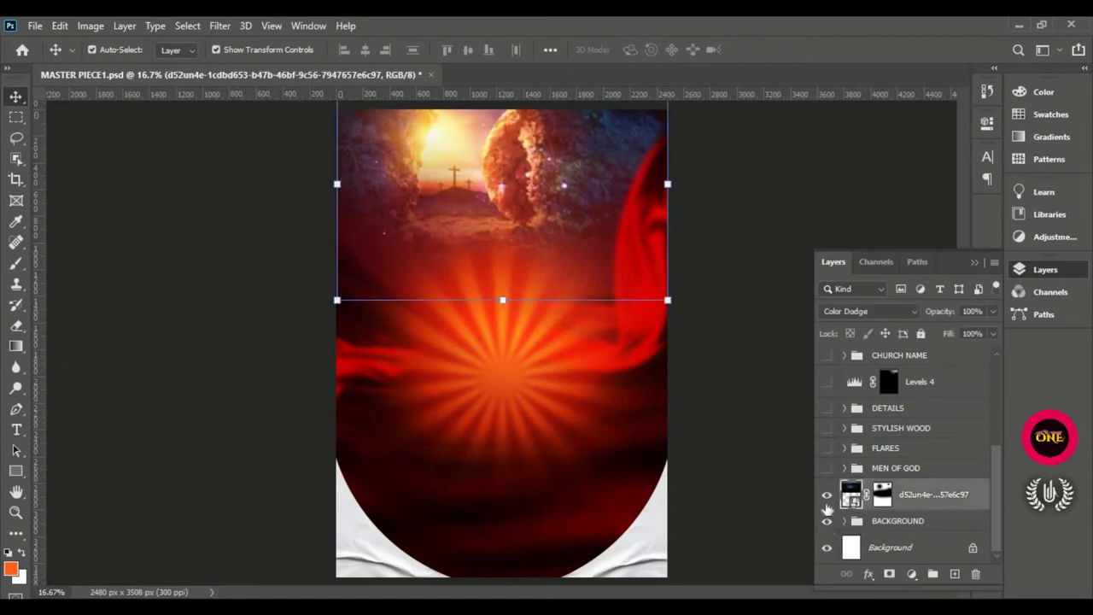
left_click(826, 497)
Step: Inspect the radial sunburst layer inside the BACKGROUND group by switching its visibility off and on
left_click(846, 522)
scroll(849, 495, "down", 2)
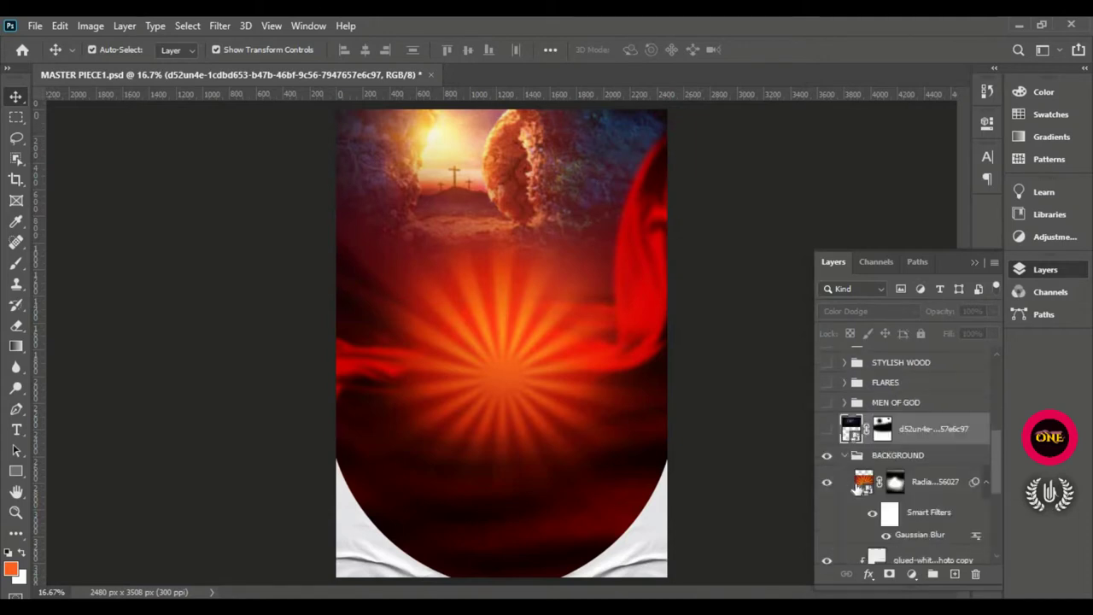
left_click(829, 483)
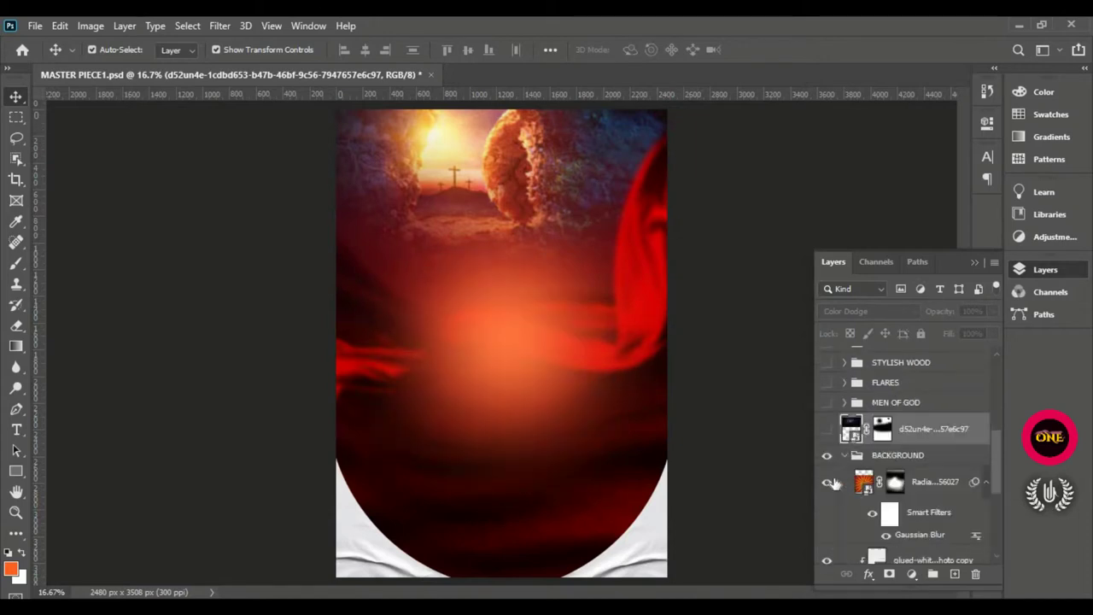
left_click(829, 484)
left_click(845, 455)
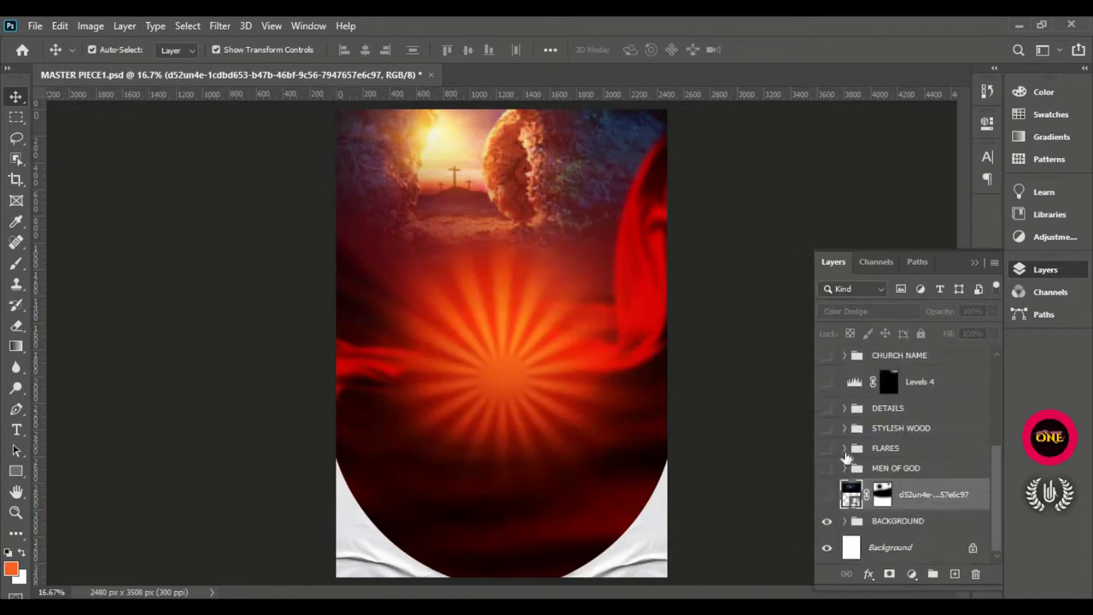
Step: Toggle the BACKGROUND group off and on, and show the Color Dodge image, MEN OF GOD, FLARES, STYLISH WOOD and DETAILS again
left_click(827, 523)
left_click(827, 523)
left_click(827, 494)
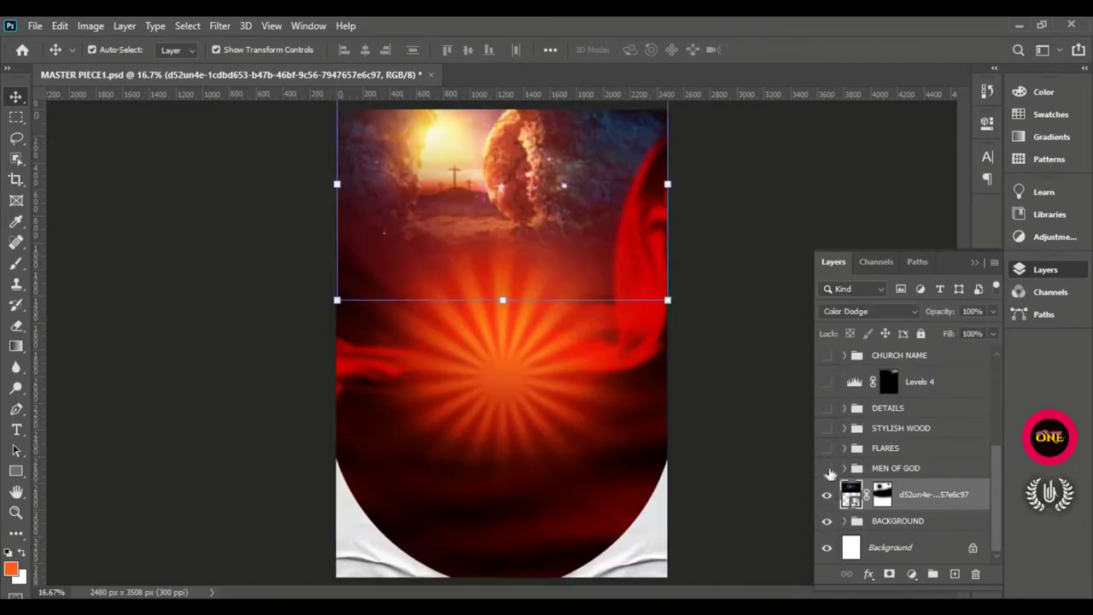
left_click(827, 468)
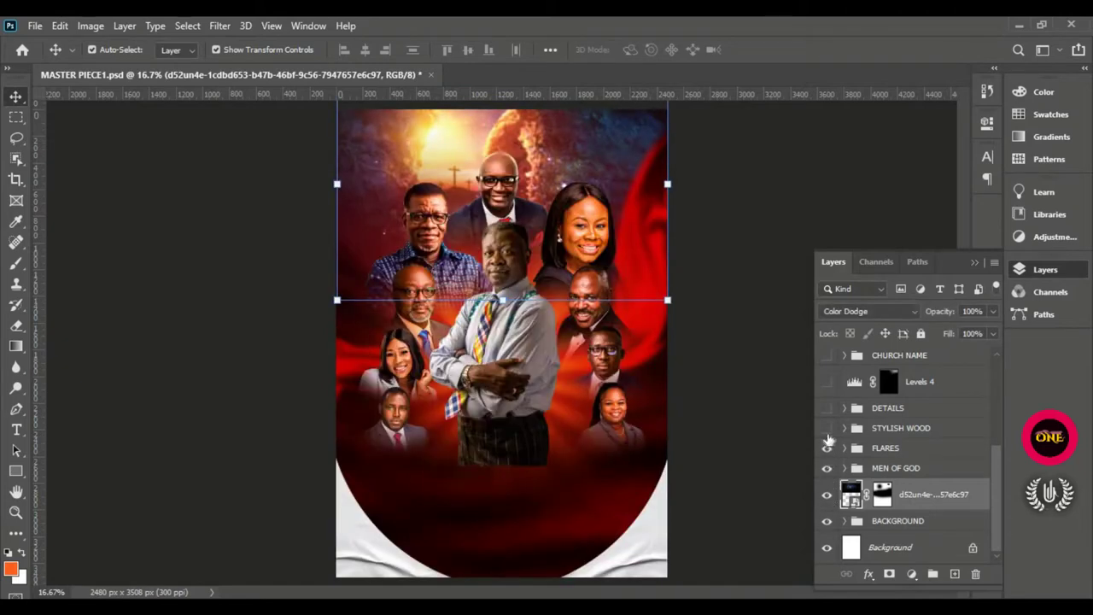
left_click(827, 447)
left_click(827, 428)
left_click(826, 408)
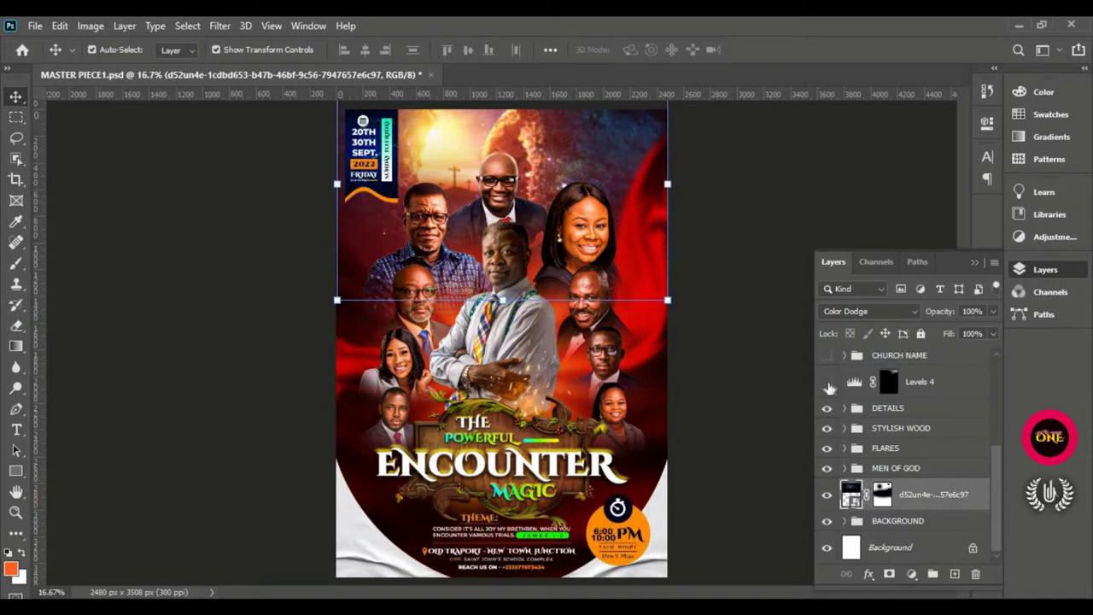
Step: Show the Levels 4 adjustment, Polygon 1 copy and the CHURCH NAME group again
left_click(827, 382)
scroll(855, 410, "up", 2)
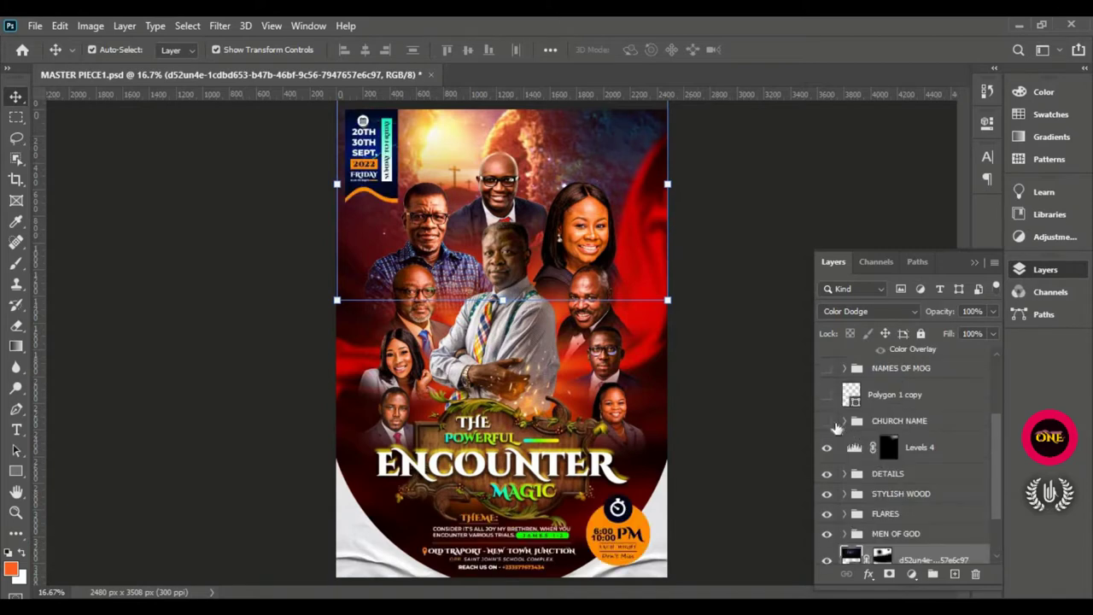
scroll(825, 426, "up", 1)
left_click(826, 427)
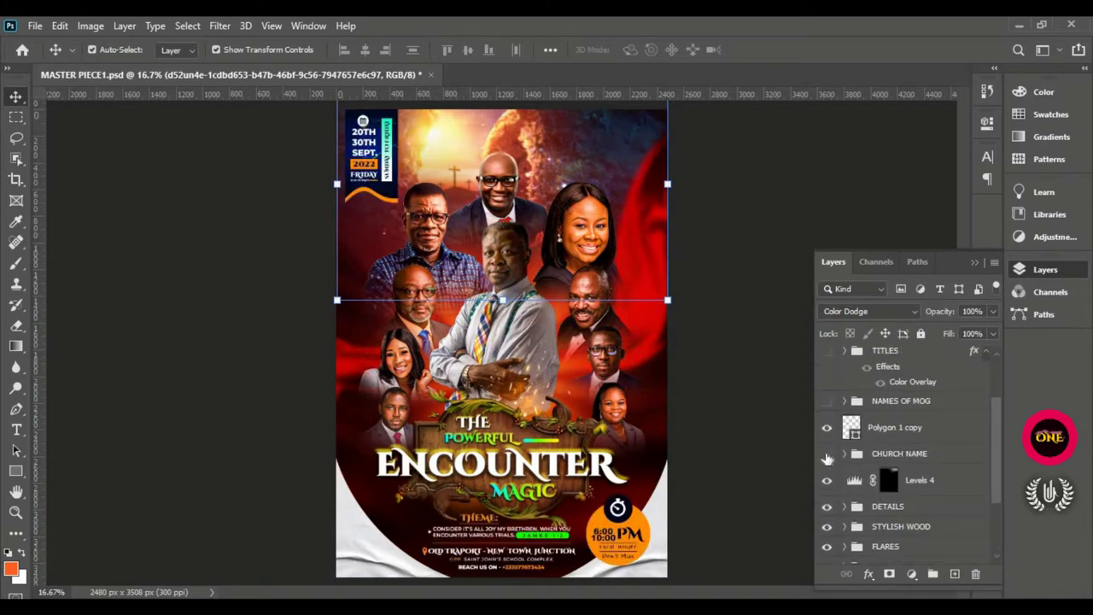
left_click(827, 453)
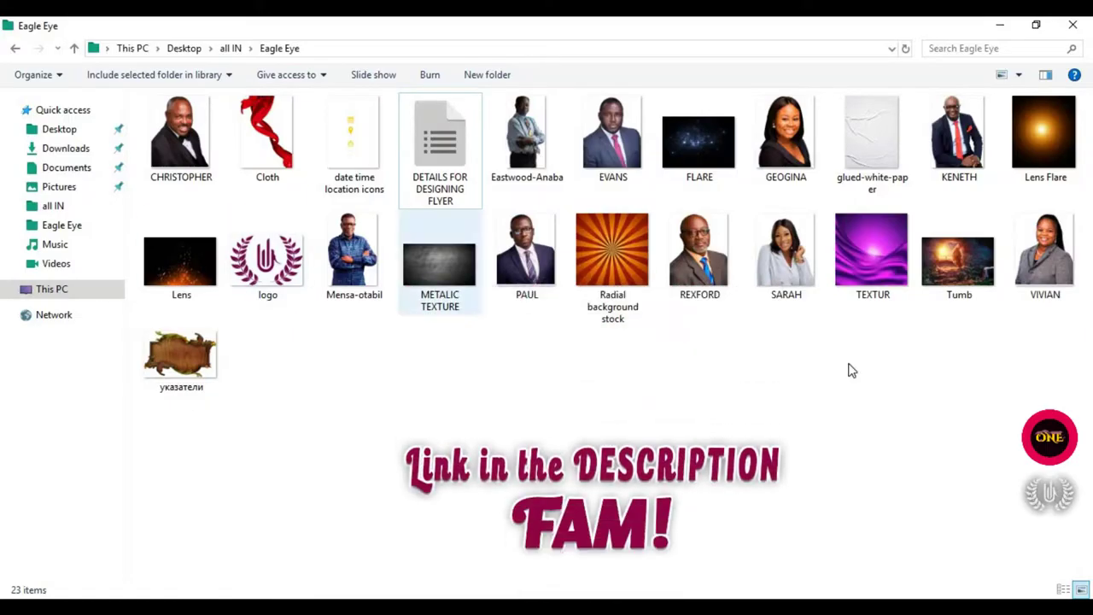
Step: Look over the image resources in the Eagle Eye folder and open the DETAILS FOR DESIGNING FLYER text file
left_click_drag(1092, 366, 139, 90)
left_click(598, 404)
left_click(445, 167)
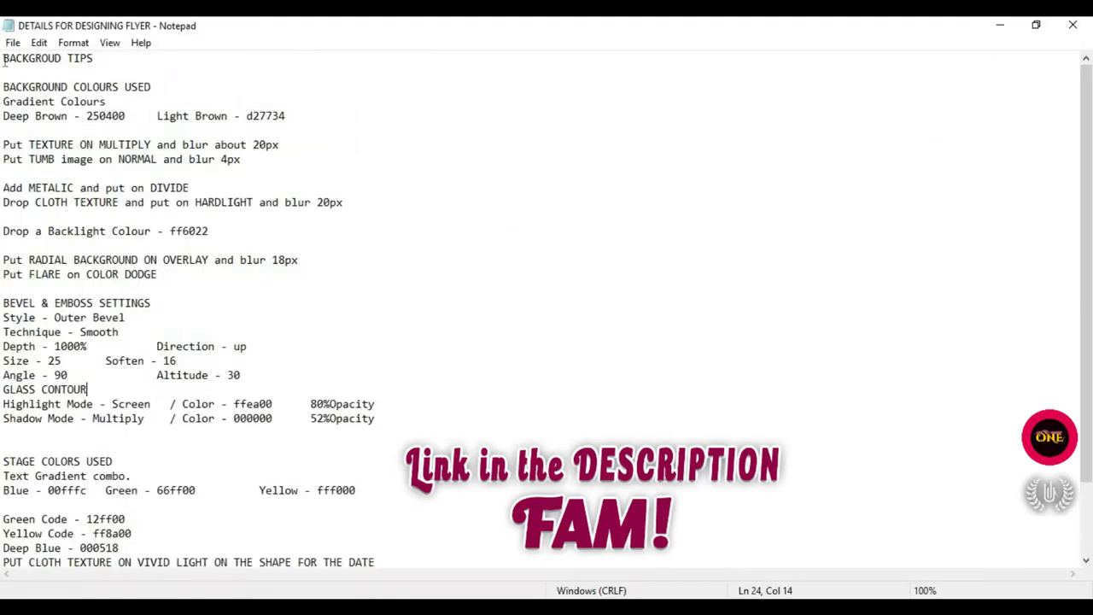
Step: Review the whole flyer notes file, covering background tips, bevel and emboss settings and colour codes
left_click_drag(3, 53, 197, 568)
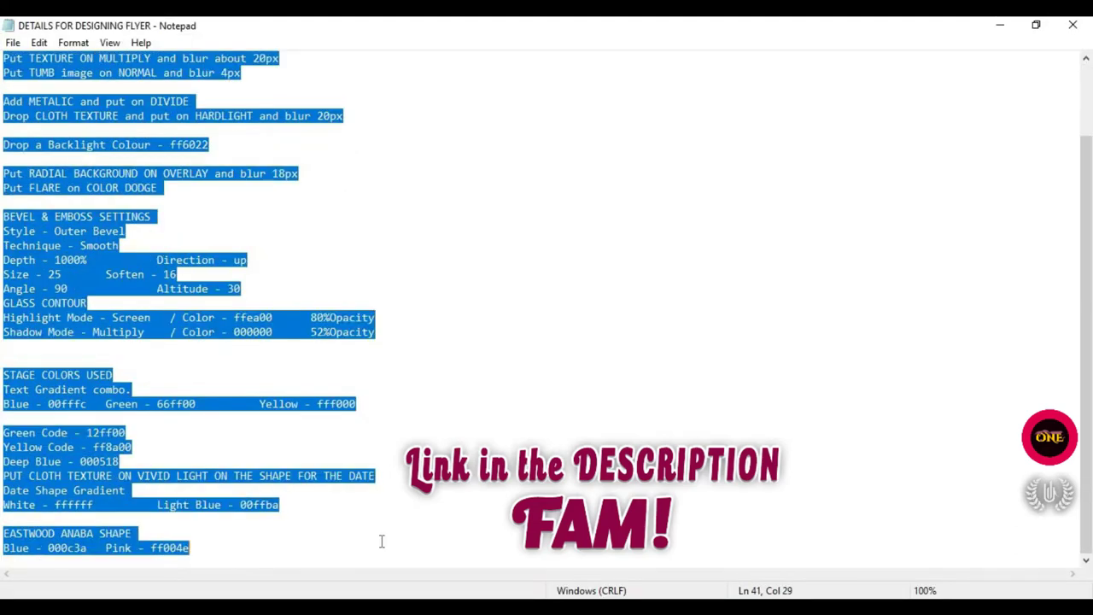
scroll(381, 540, "up", 2)
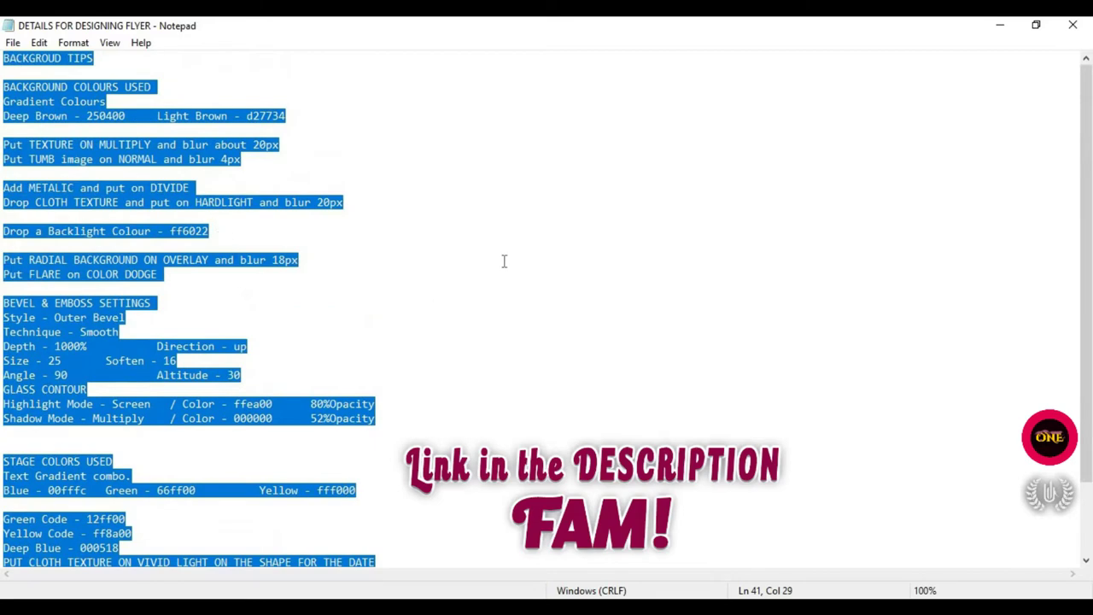
left_click(504, 261)
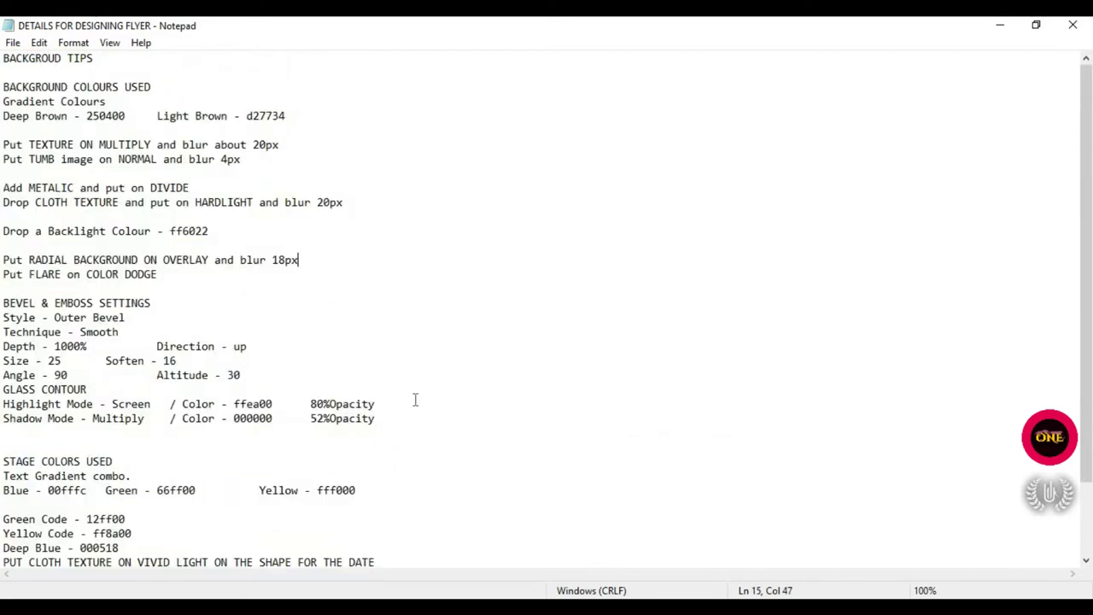
Step: Switch to Photoshop and set up a new document from the A4 print preset with dimensions in millimeters
key("alt+Tab")
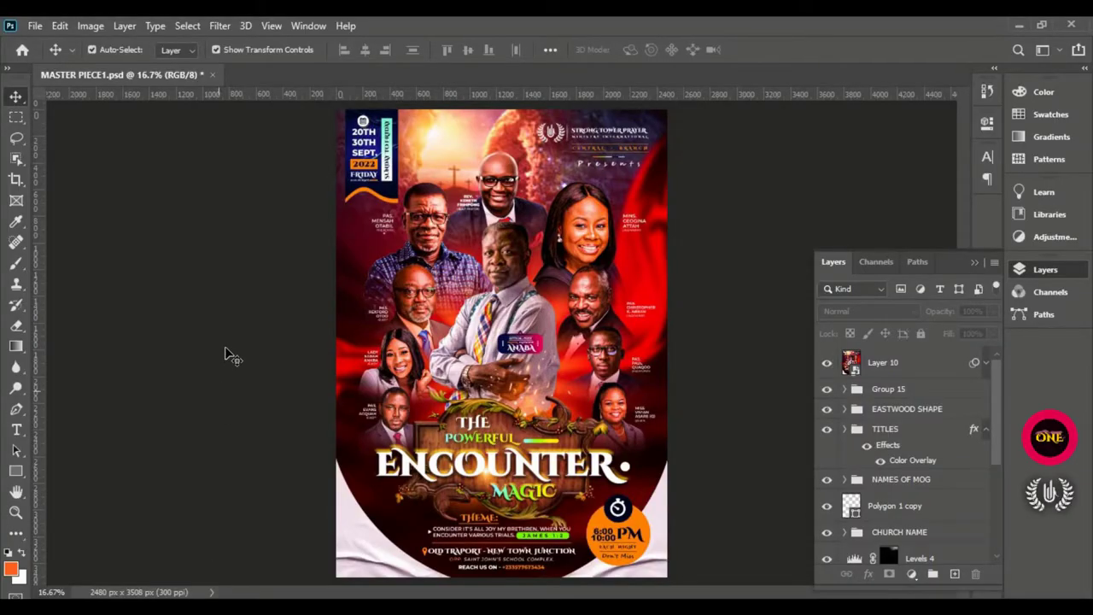
left_click(35, 26)
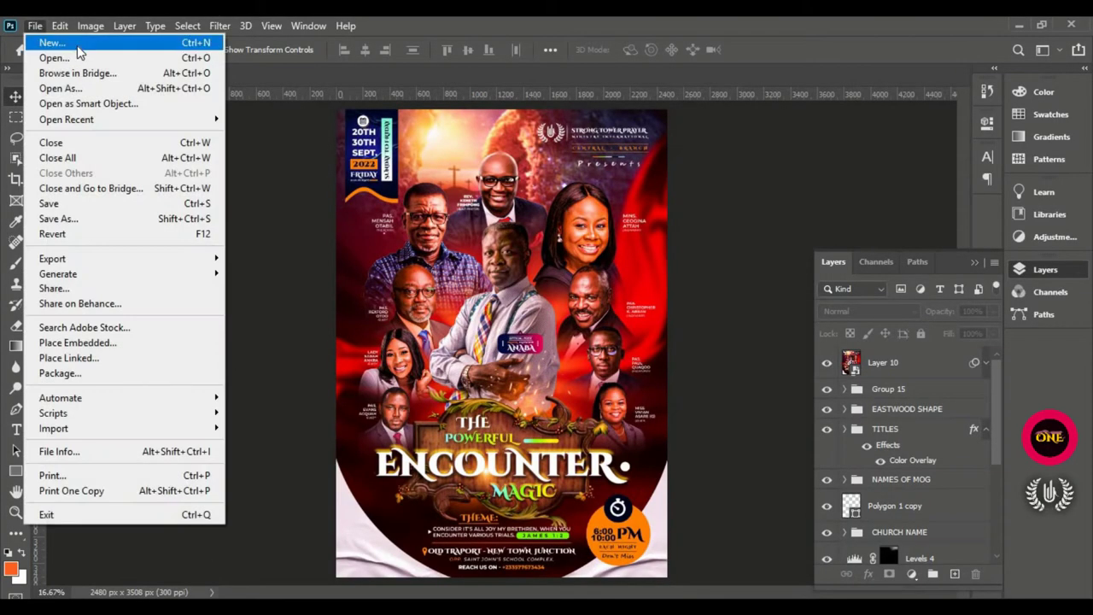
left_click(78, 47)
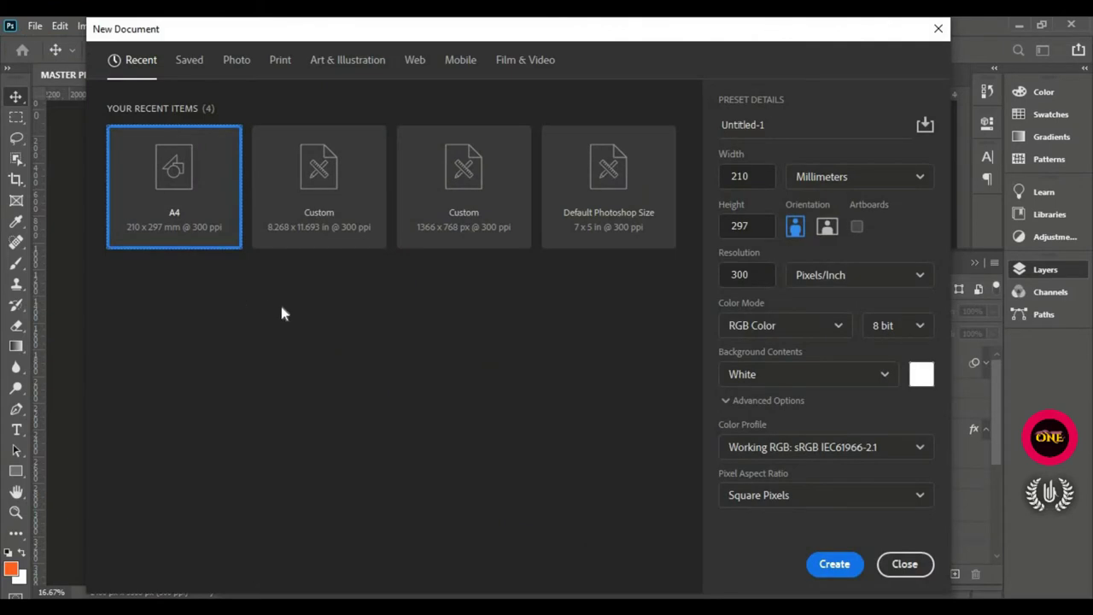
left_click(282, 64)
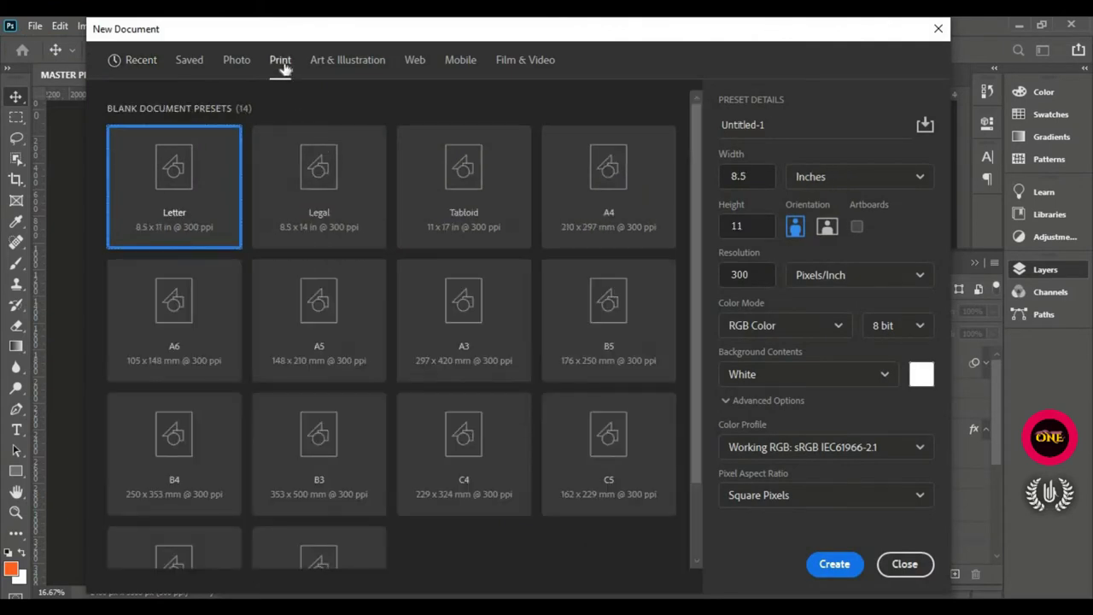
left_click(586, 219)
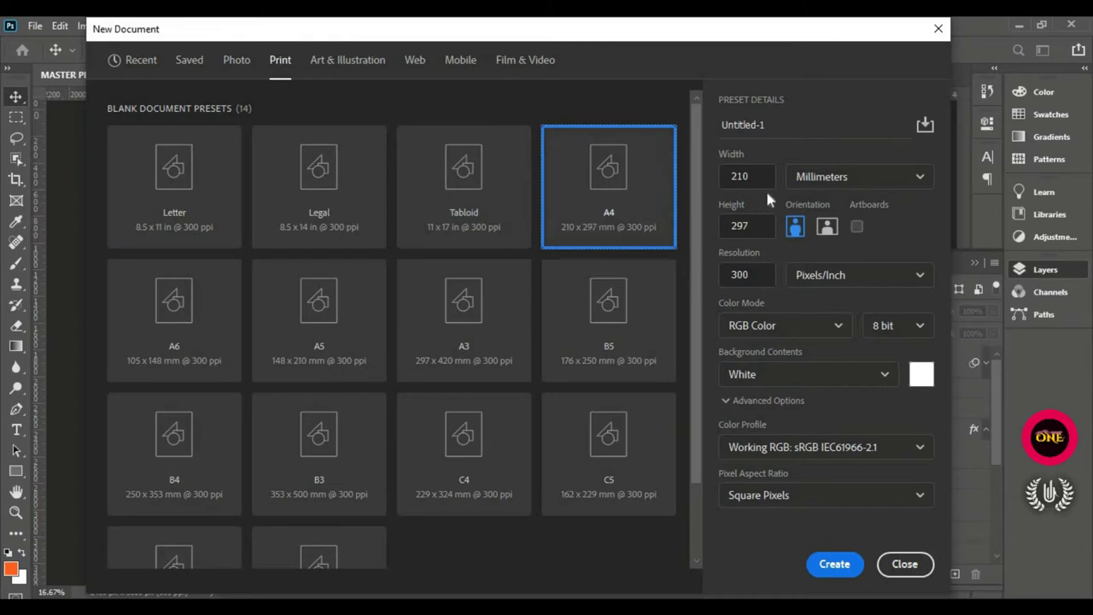
left_click(797, 183)
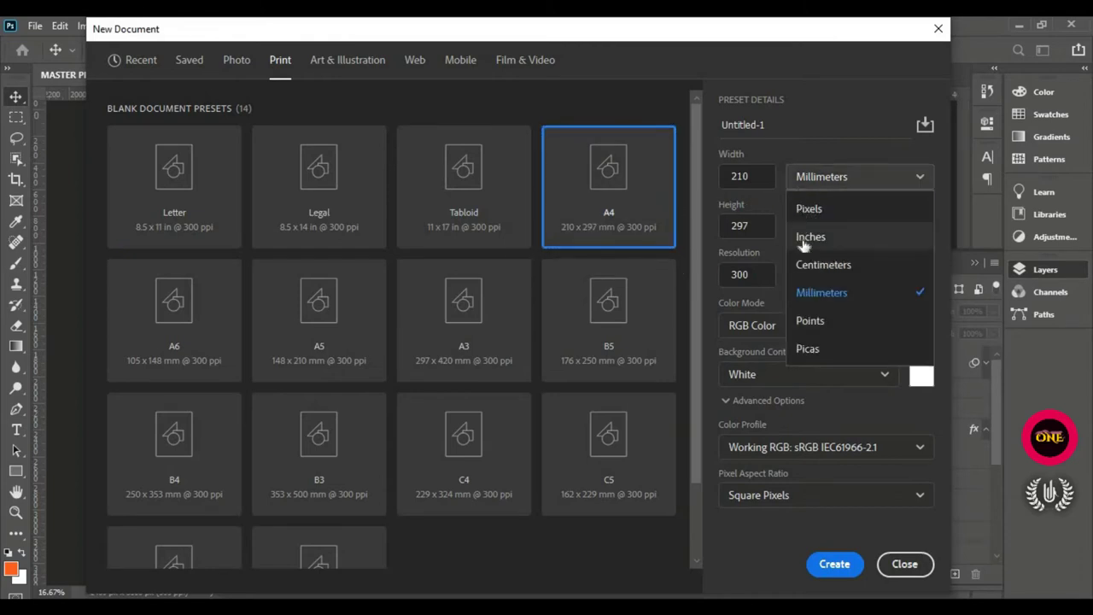
left_click(818, 289)
Step: Name the document CHURCH FLYER and create it at 210 x 297 mm, 300 pixels/inch, in RGB Color
left_click(740, 176)
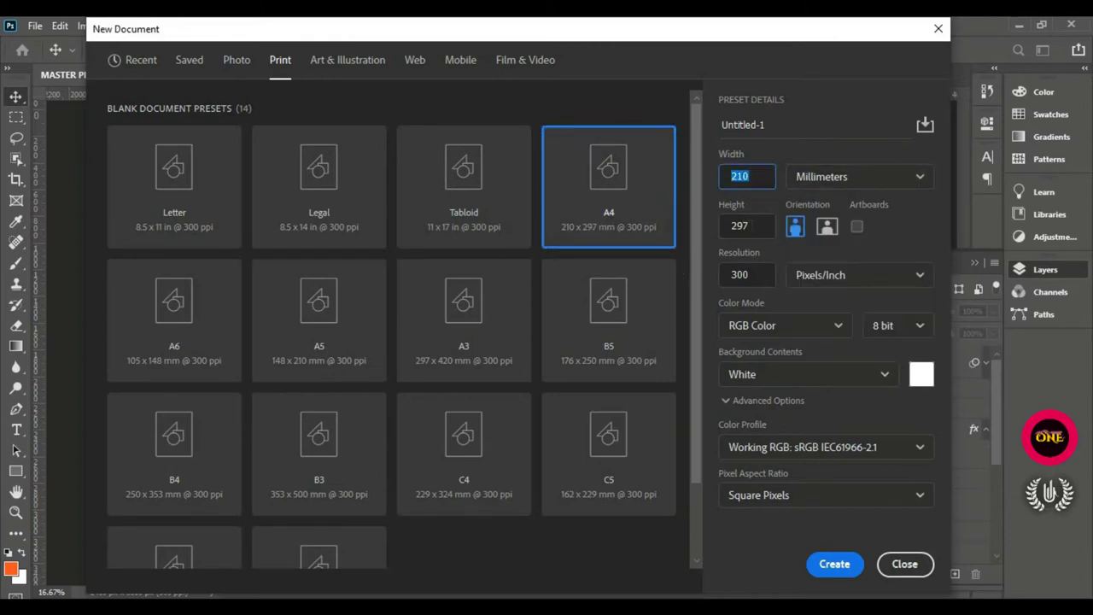
left_click(745, 226)
key("Tab")
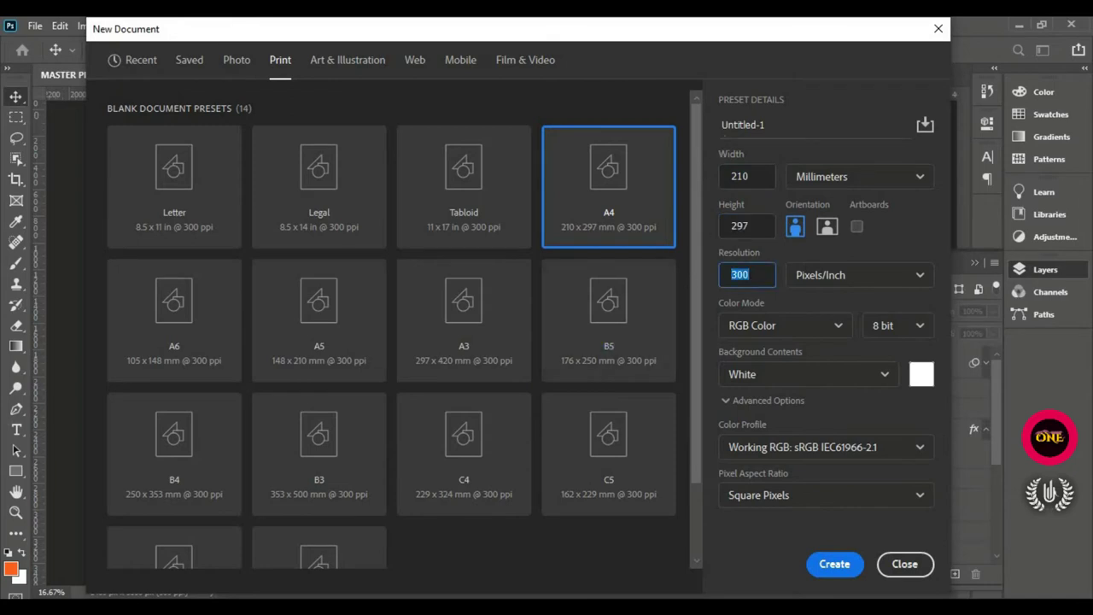
key("Tab")
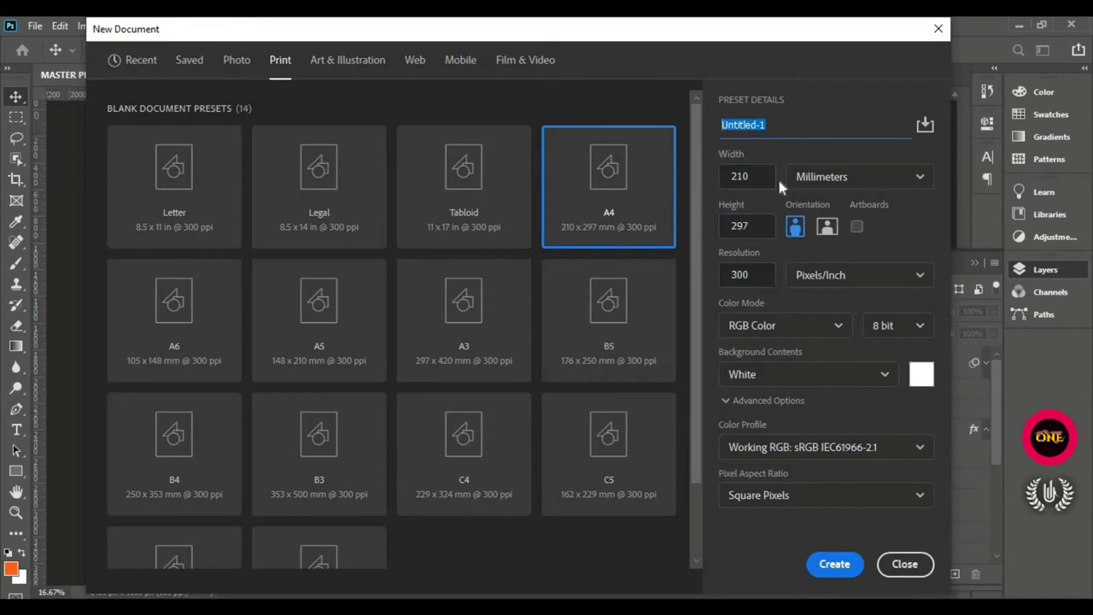
type("CHURCH FLYER")
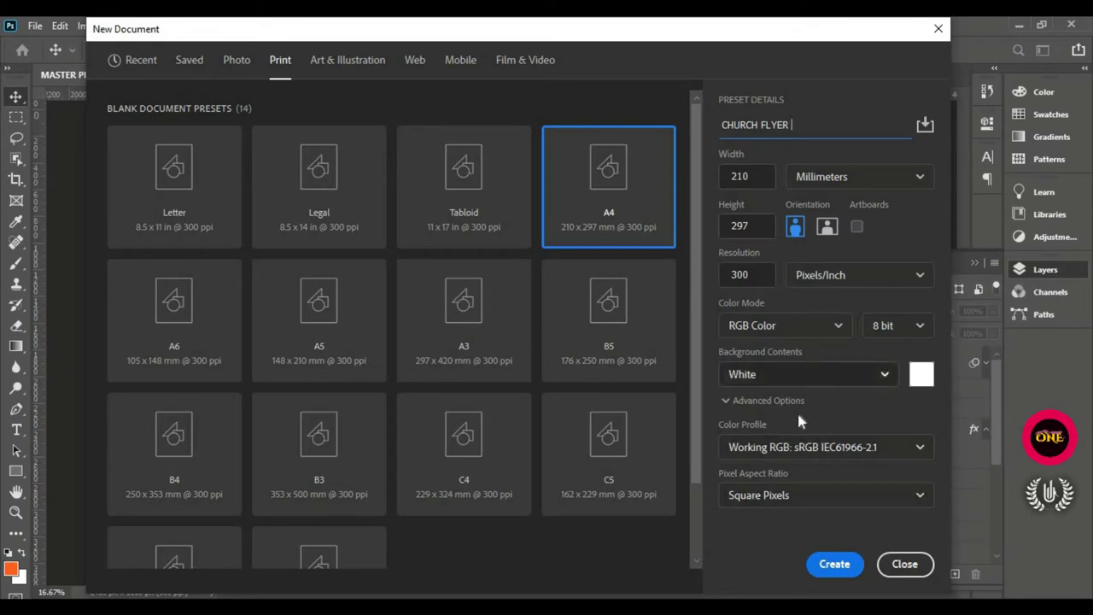
left_click(833, 564)
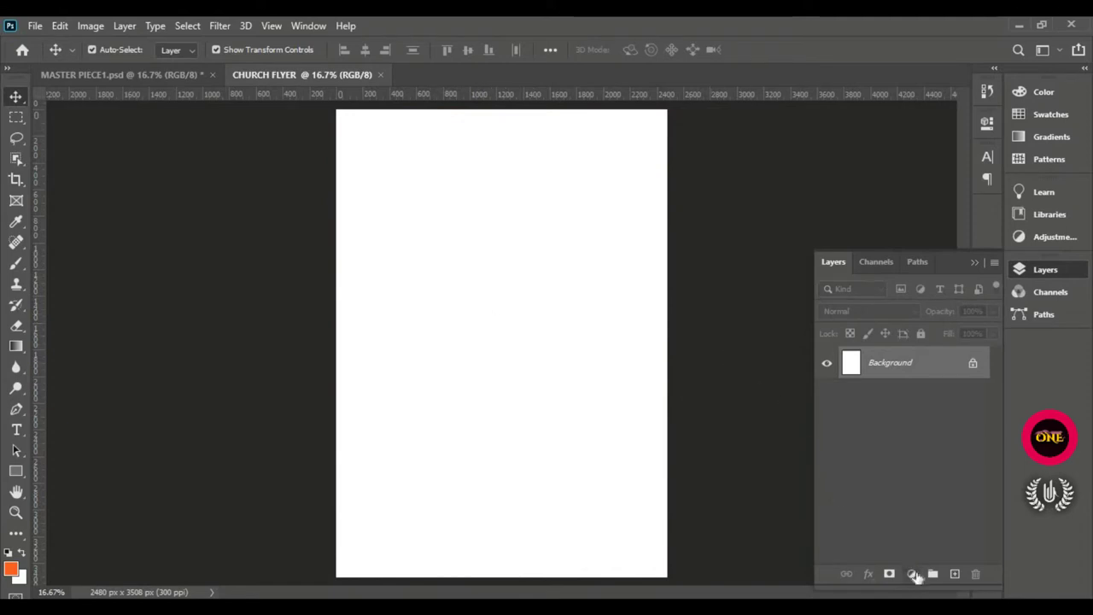
Step: Add a Gradient fill layer above the Background with Linear style, a 90° angle and 100% scale
left_click(912, 574)
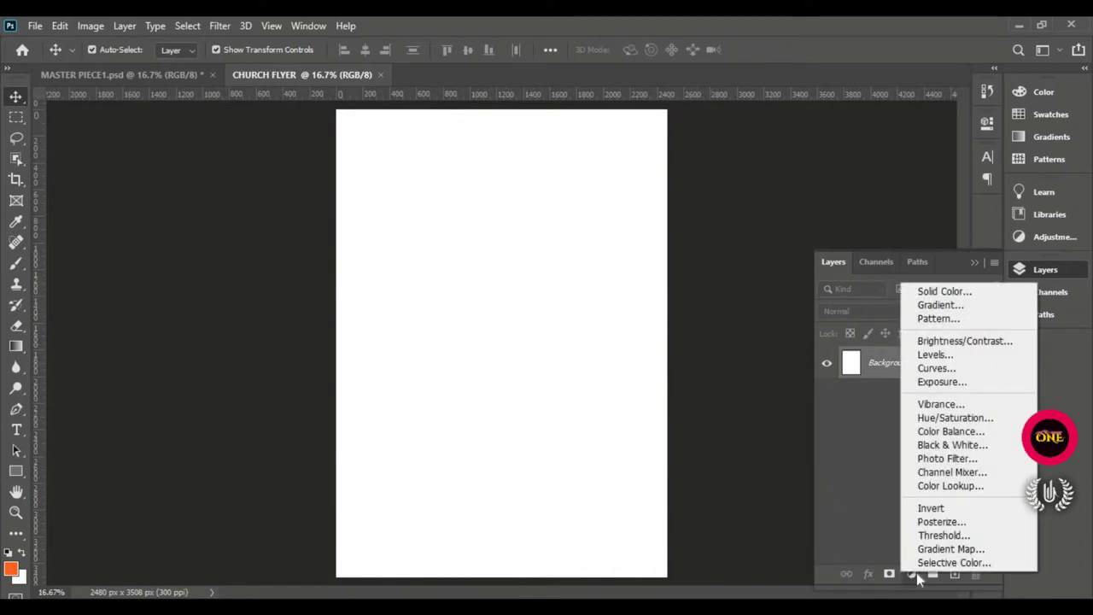
left_click(989, 306)
left_click_drag(818, 112, 823, 87)
left_click(834, 148)
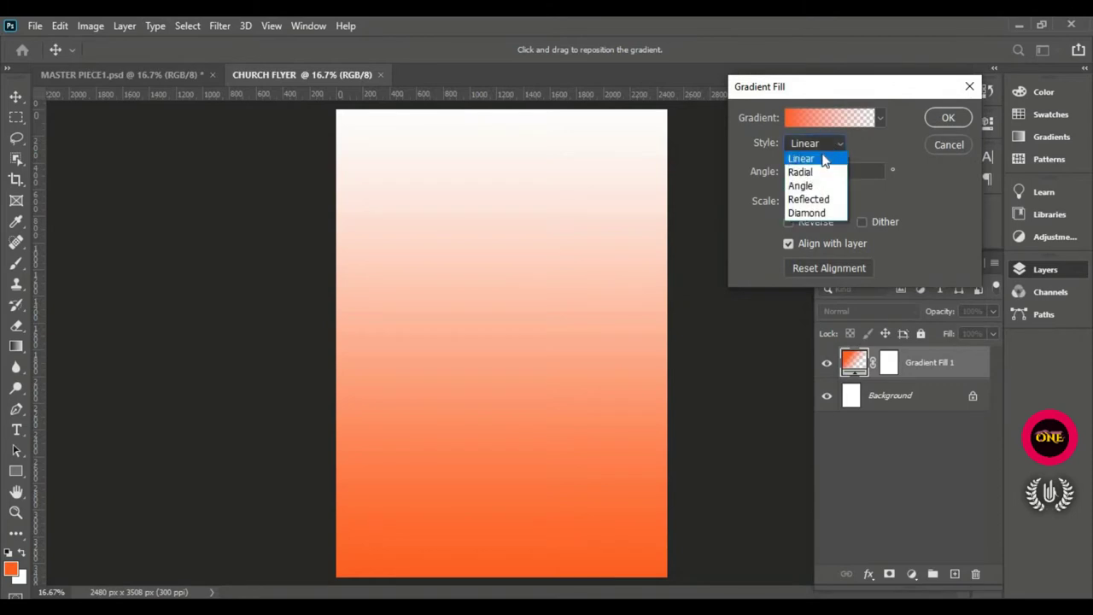
left_click(823, 158)
key("Tab")
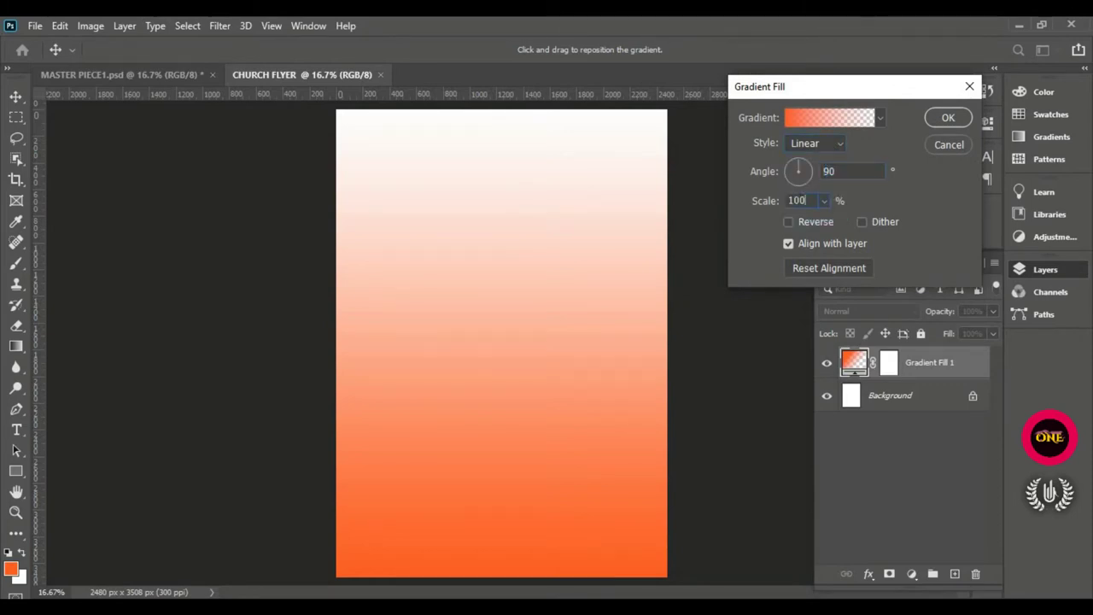
double_click(796, 200)
Step: Edit the fill's gradient and remove its transparent end opacity stop to make it fully opaque
left_click(814, 116)
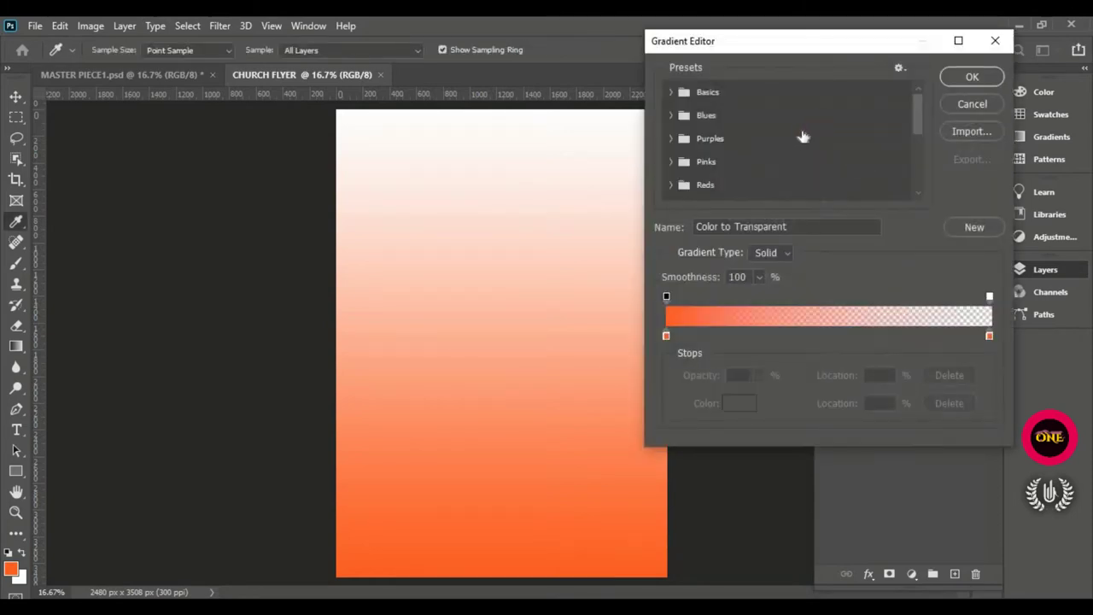
left_click_drag(812, 43, 548, 33)
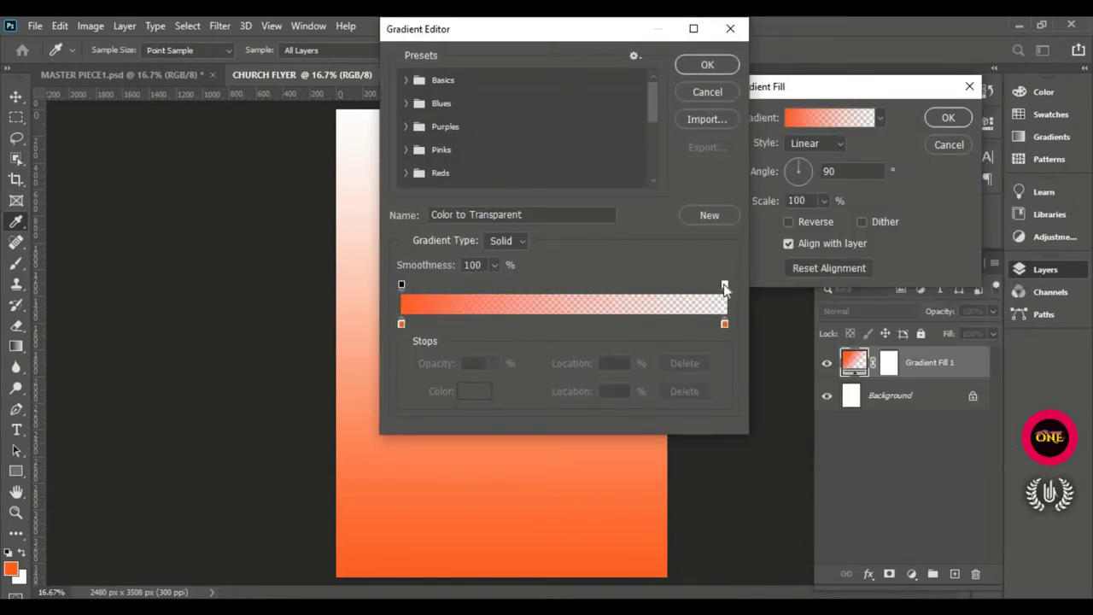
left_click_drag(724, 287, 724, 181)
left_click_drag(623, 34, 854, 45)
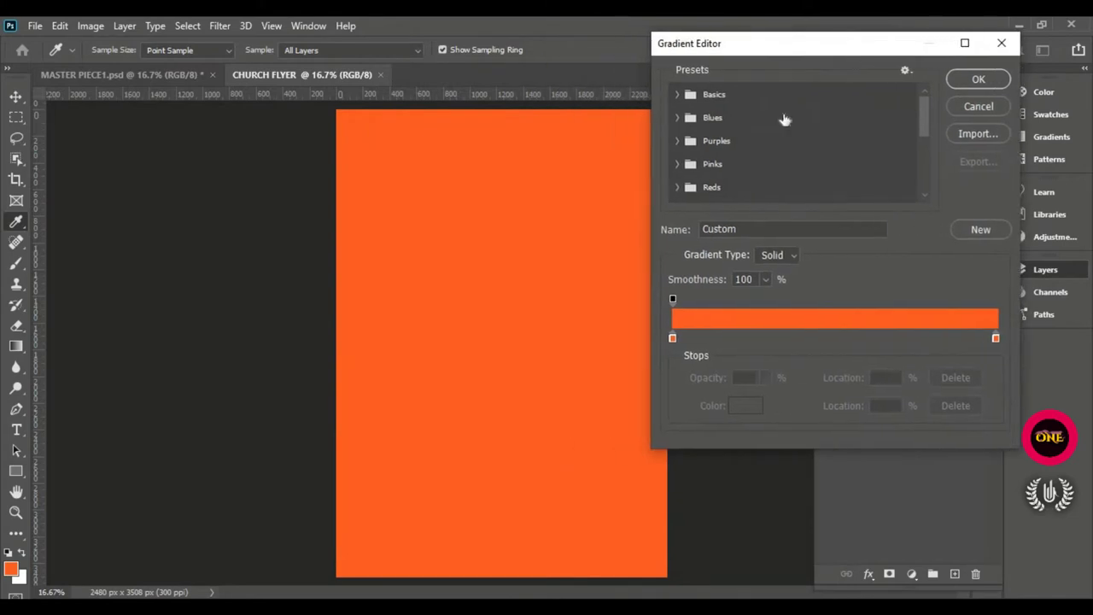
Step: Open the colour of the gradient's 0% stop and copy the Deep Brown code 250400 from the Notepad flyer notes
left_click(673, 339)
left_click(740, 408)
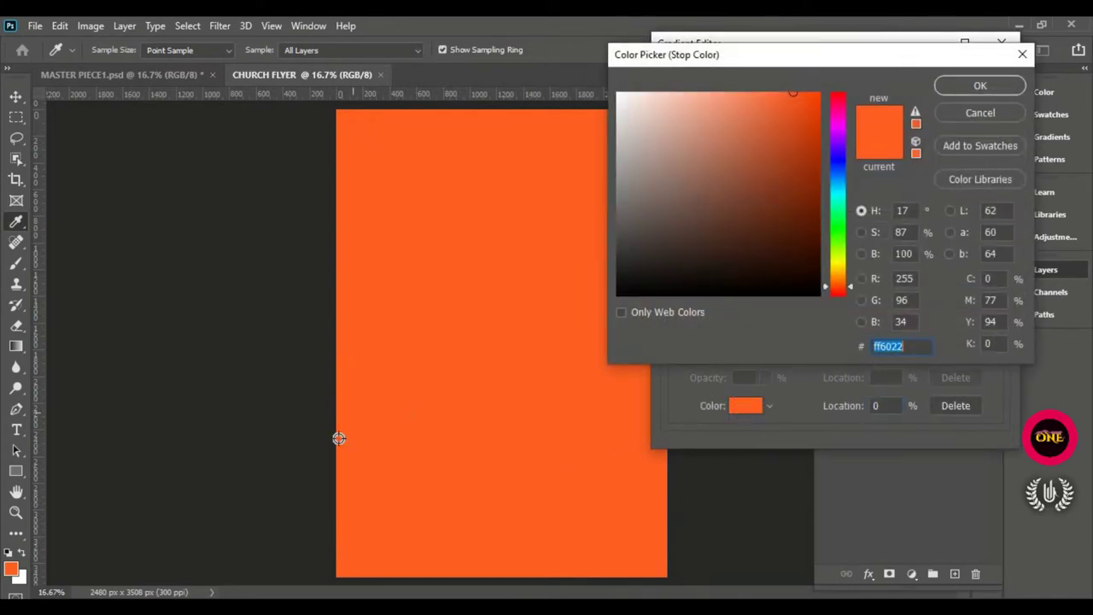
key("alt+Tab")
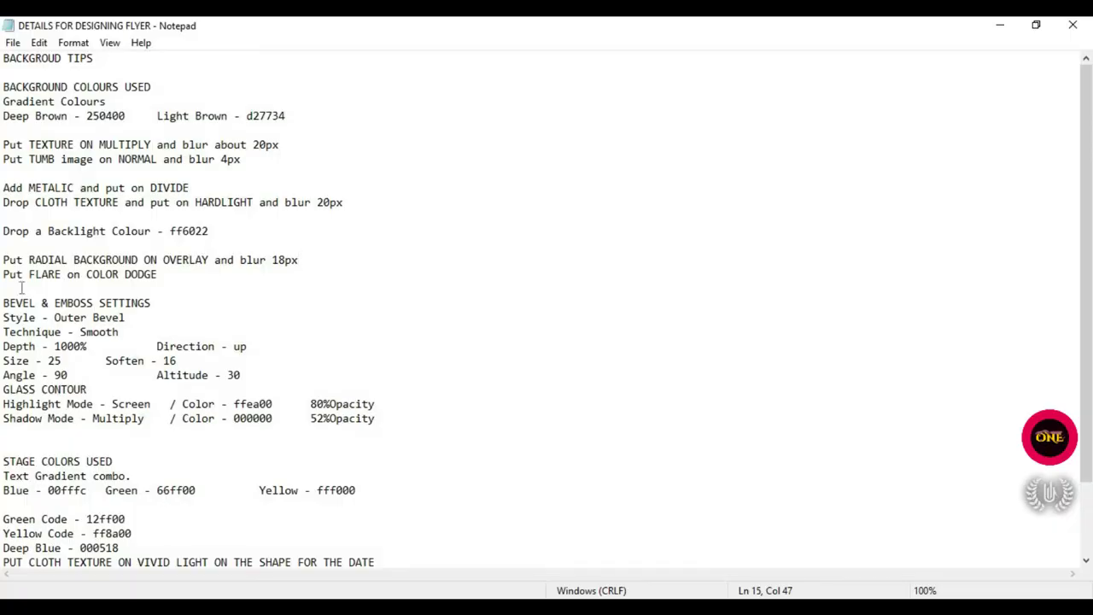
left_click_drag(3, 58, 196, 119)
left_click(89, 115)
left_click_drag(126, 116, 92, 116)
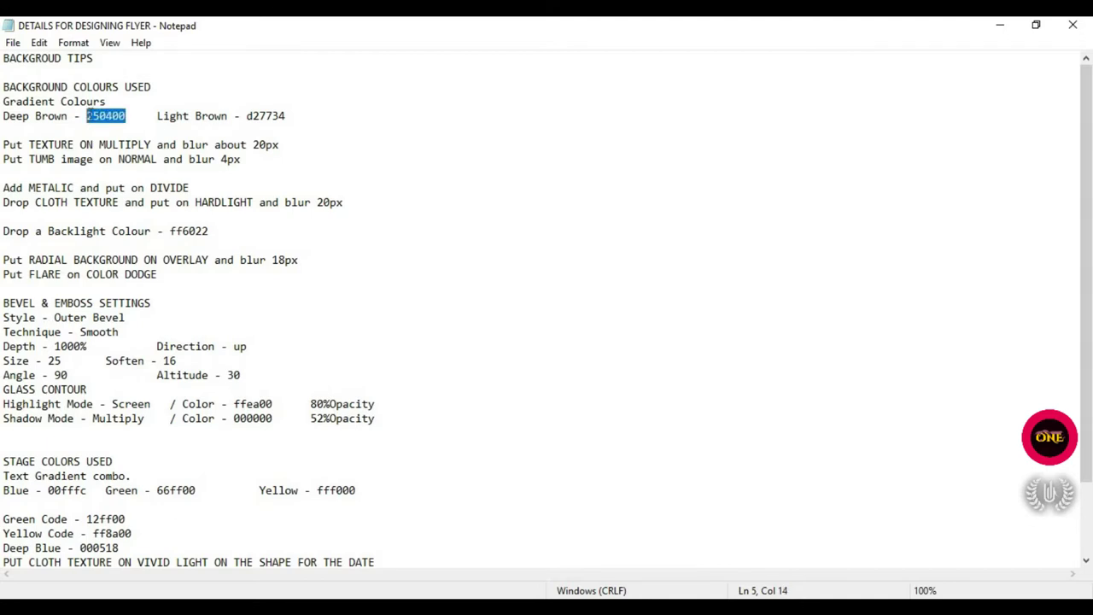
right_click(96, 112)
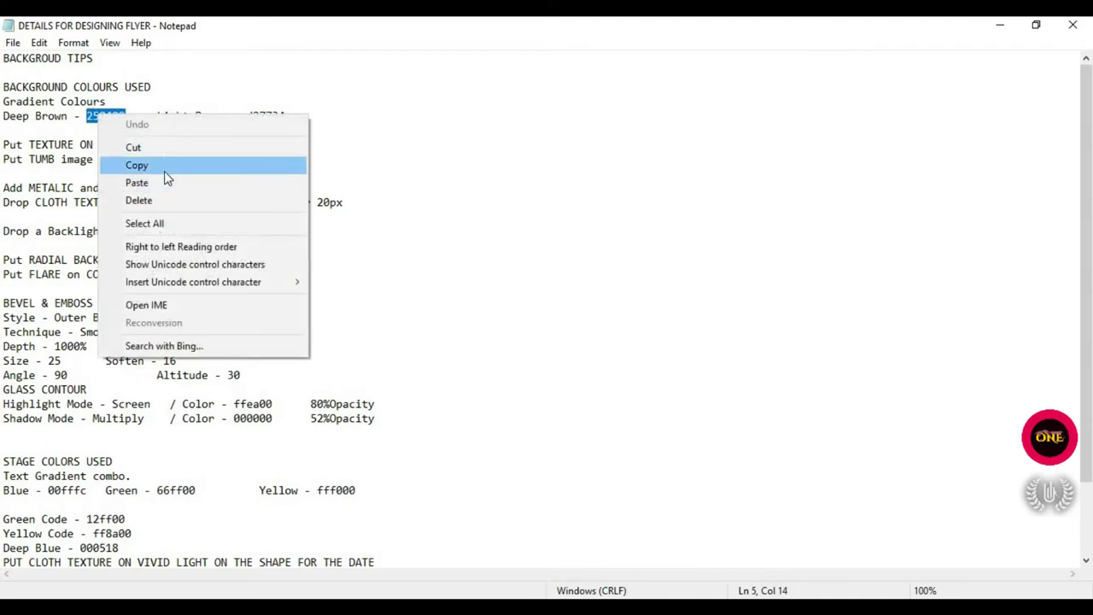
left_click(164, 167)
Step: Return to Photoshop and set the gradient's 0% colour stop to 250400
key("alt+Tab")
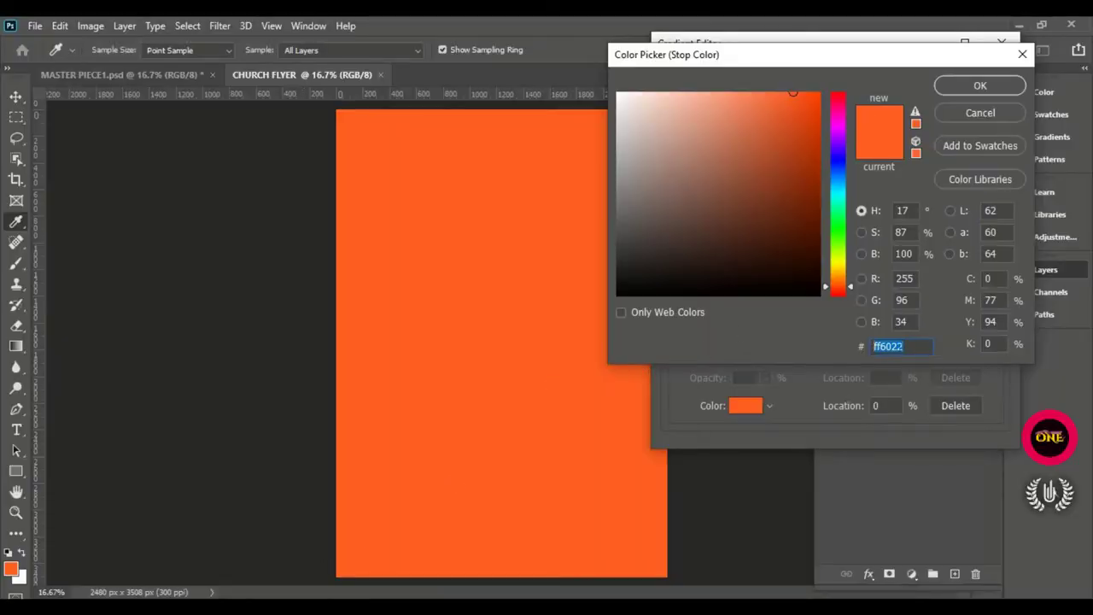
right_click(879, 345)
left_click(920, 419)
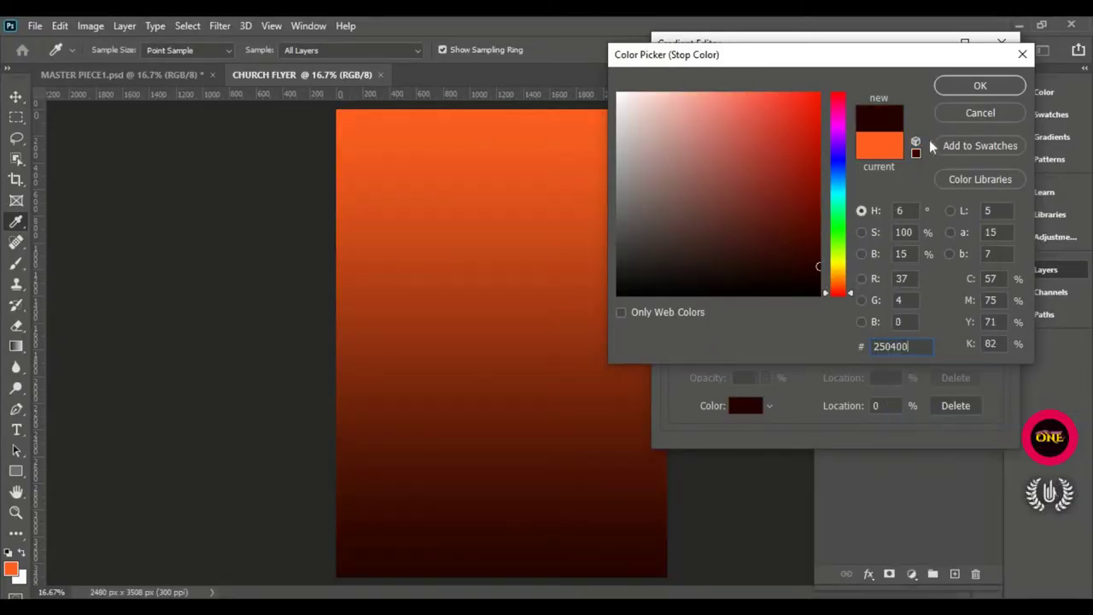
left_click(959, 89)
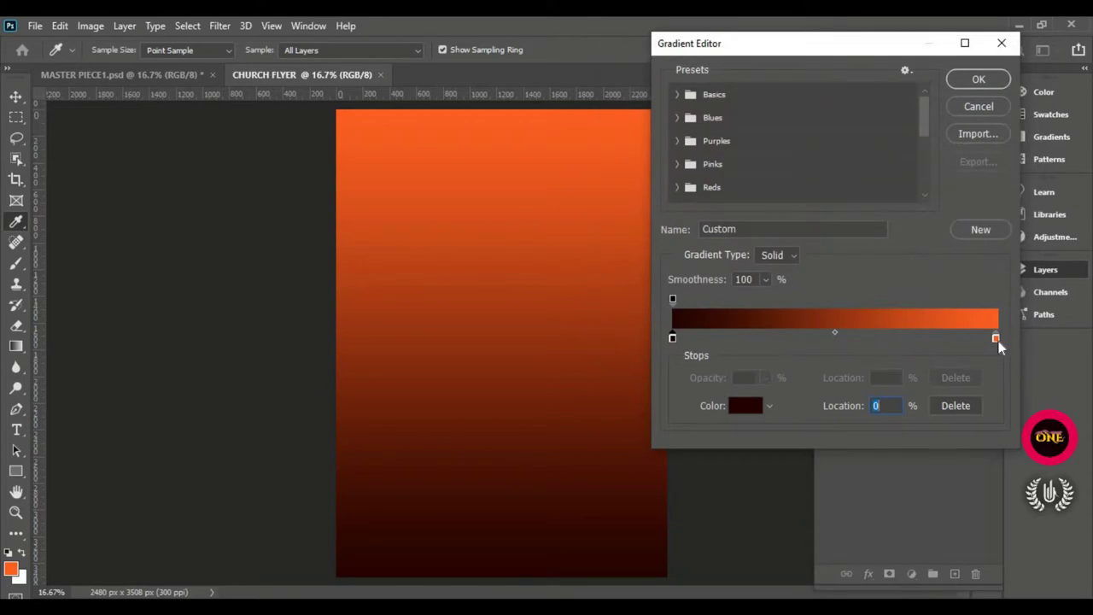
Step: Open the colour of the gradient's 100% stop and copy the Light Brown code d27734 from the Notepad flyer notes
left_click(996, 339)
left_click(748, 409)
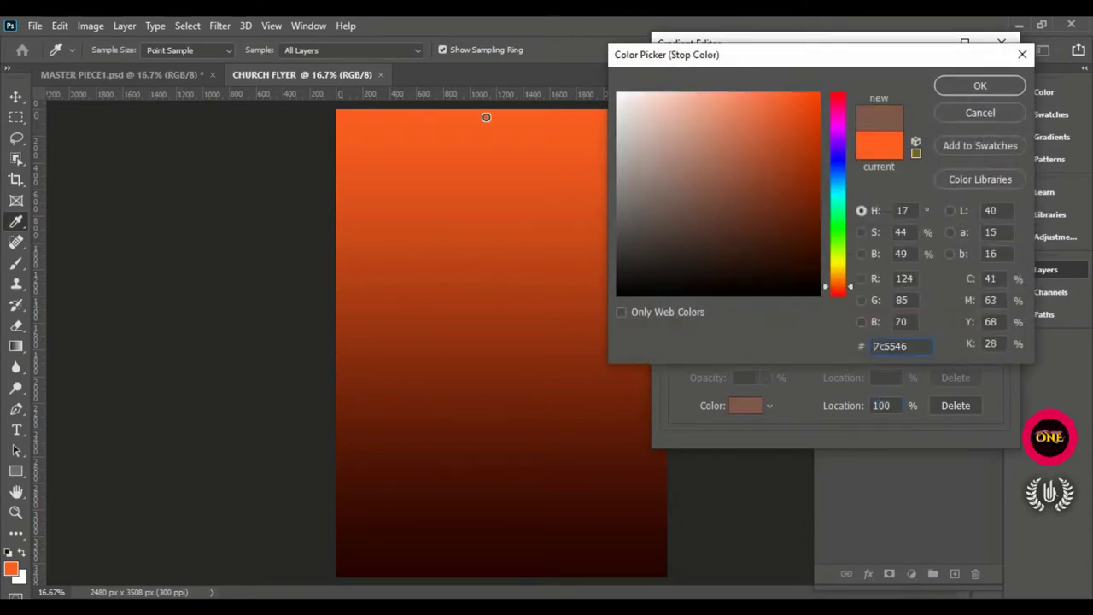
left_click_drag(641, 186, 590, 147)
left_click(590, 147)
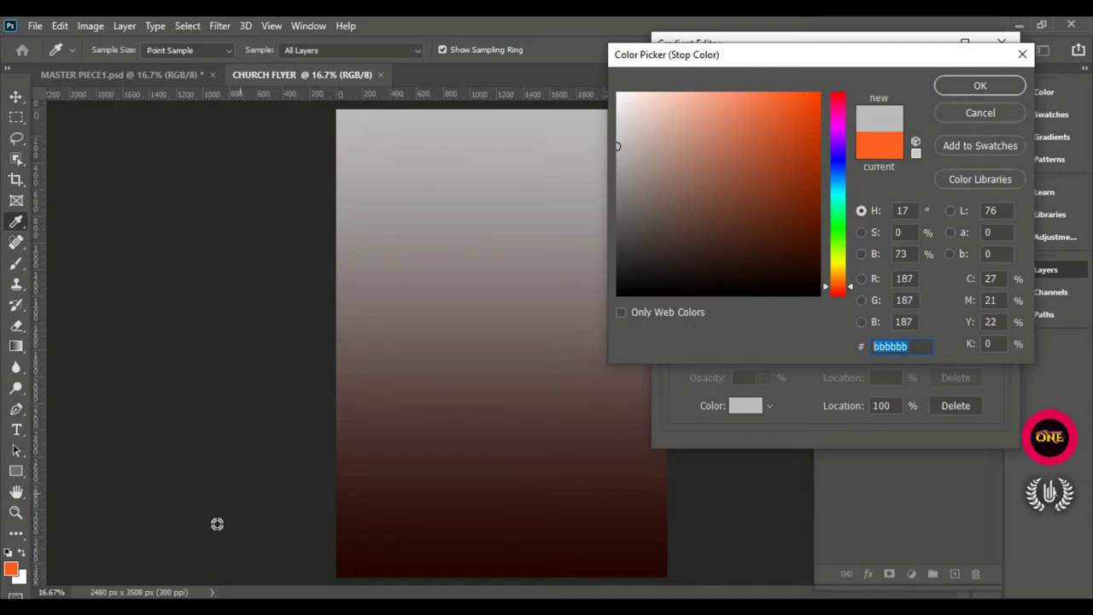
left_click(198, 598)
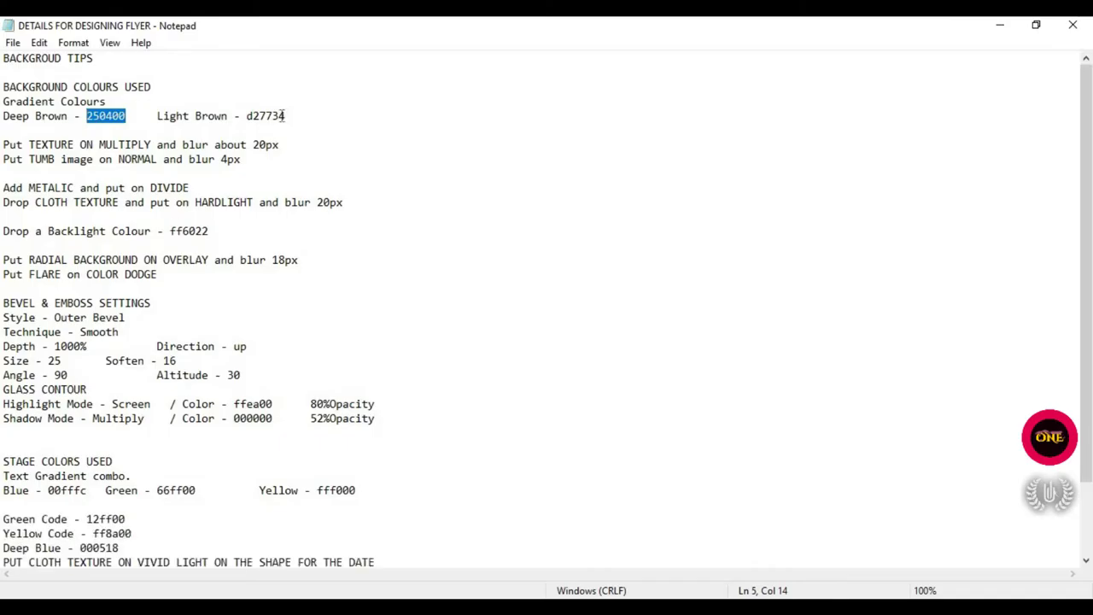
left_click_drag(285, 116, 253, 115)
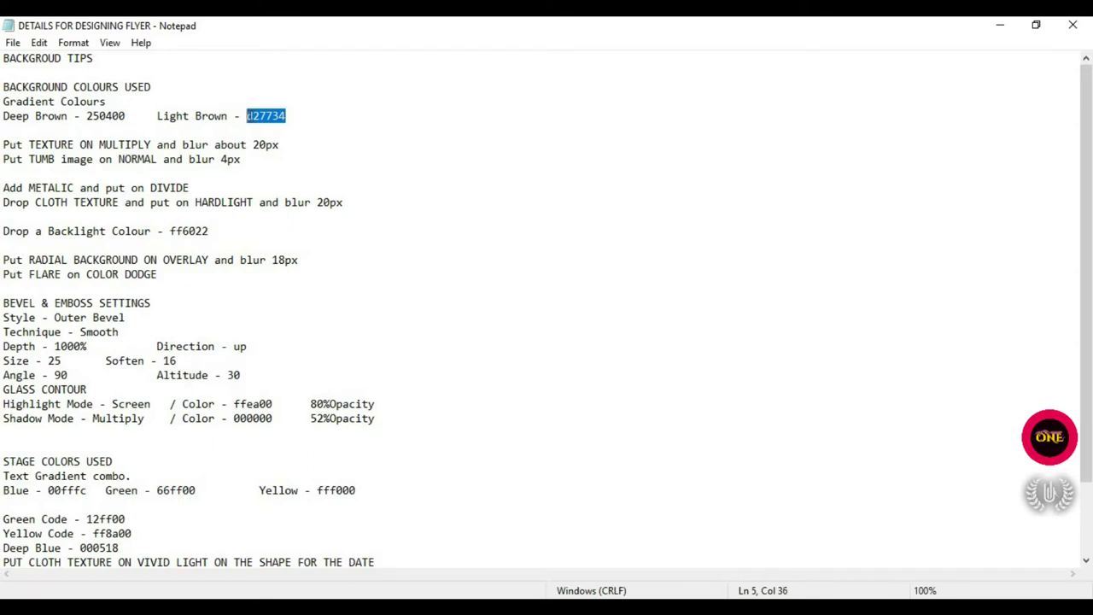
right_click(250, 115)
left_click(268, 166)
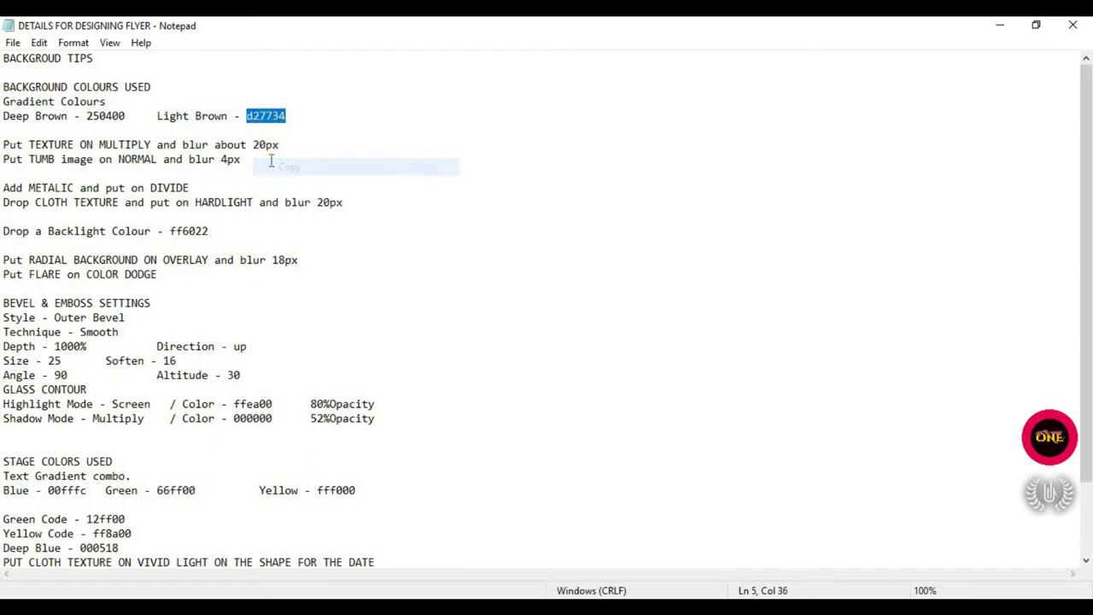
Step: Return to Photoshop, set the 100% colour stop to d27734 and accept the edited gradient
key("alt+Tab")
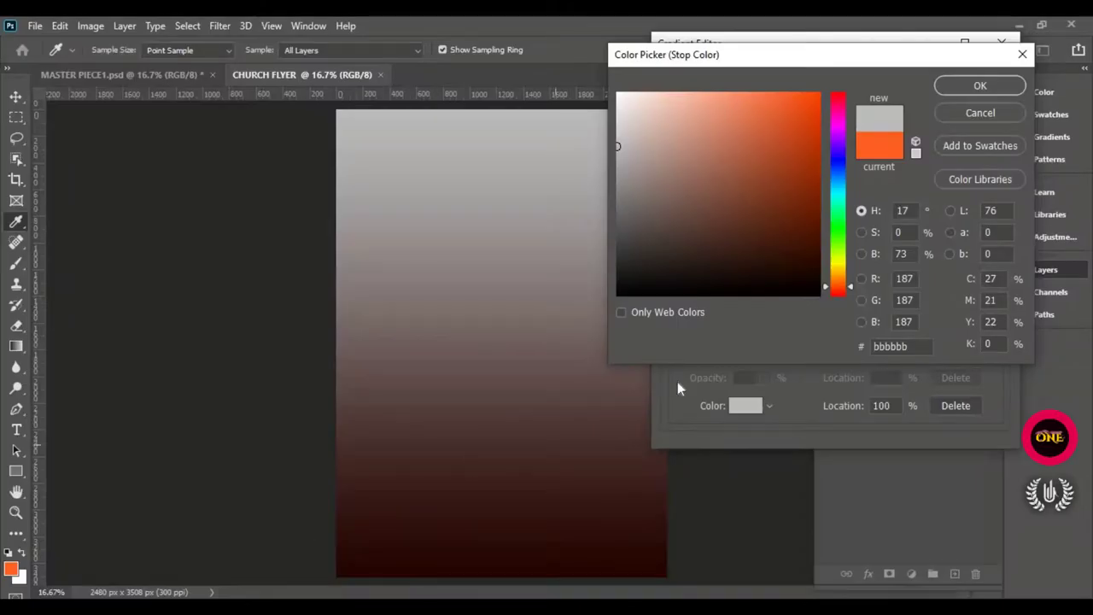
key("ctrl+a")
right_click(888, 348)
left_click(906, 419)
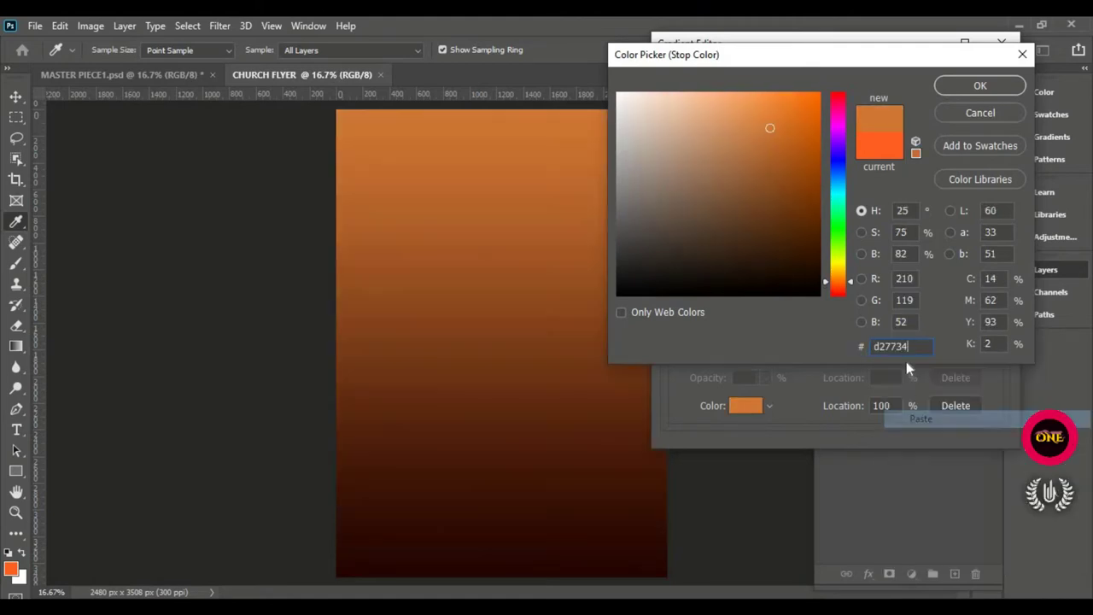
left_click(963, 89)
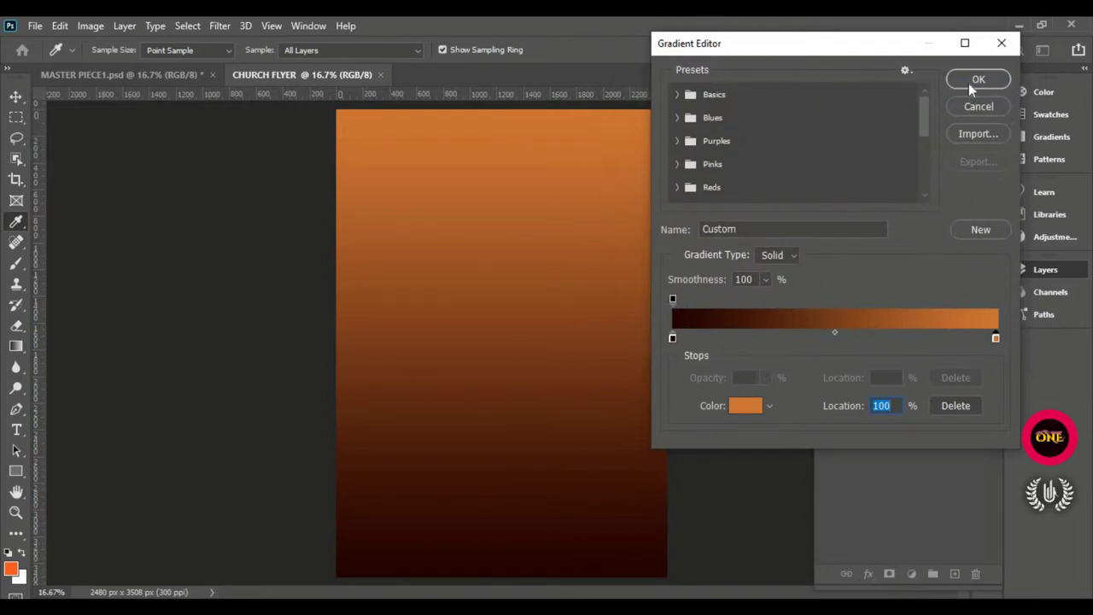
left_click(969, 82)
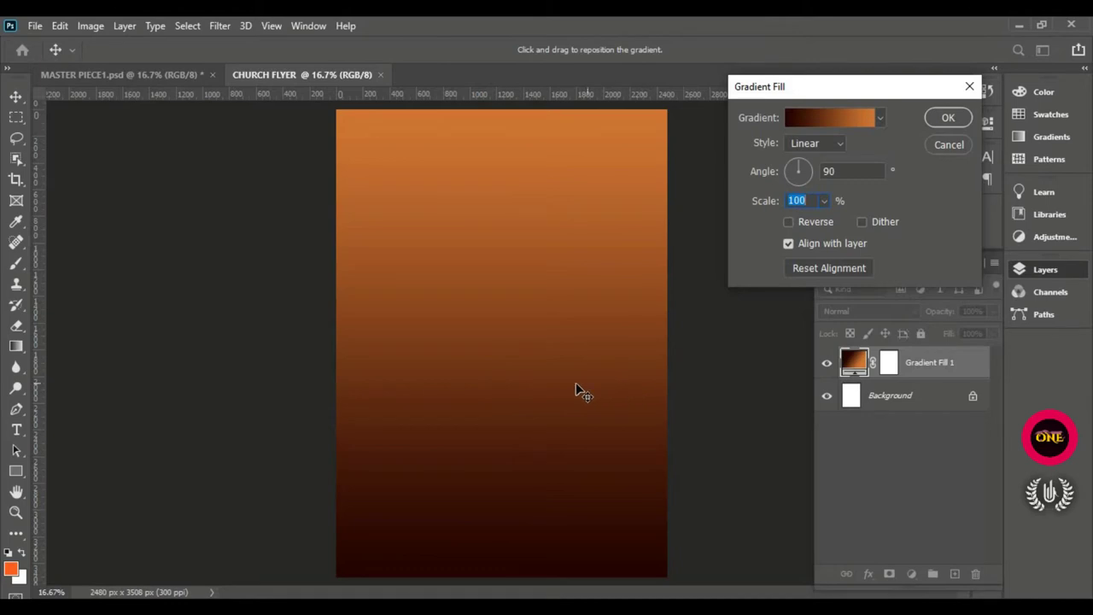
Step: Shift the gradient upward on the canvas so dark brown fills the lower half, and apply the gradient fill
left_click_drag(515, 447, 524, 310)
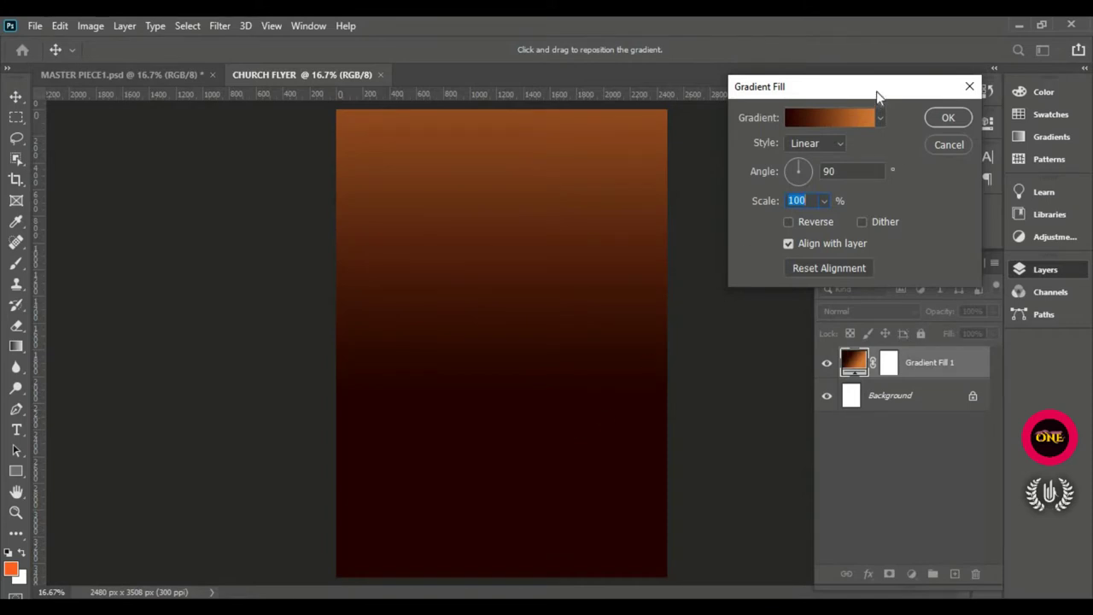
left_click_drag(877, 96, 923, 100)
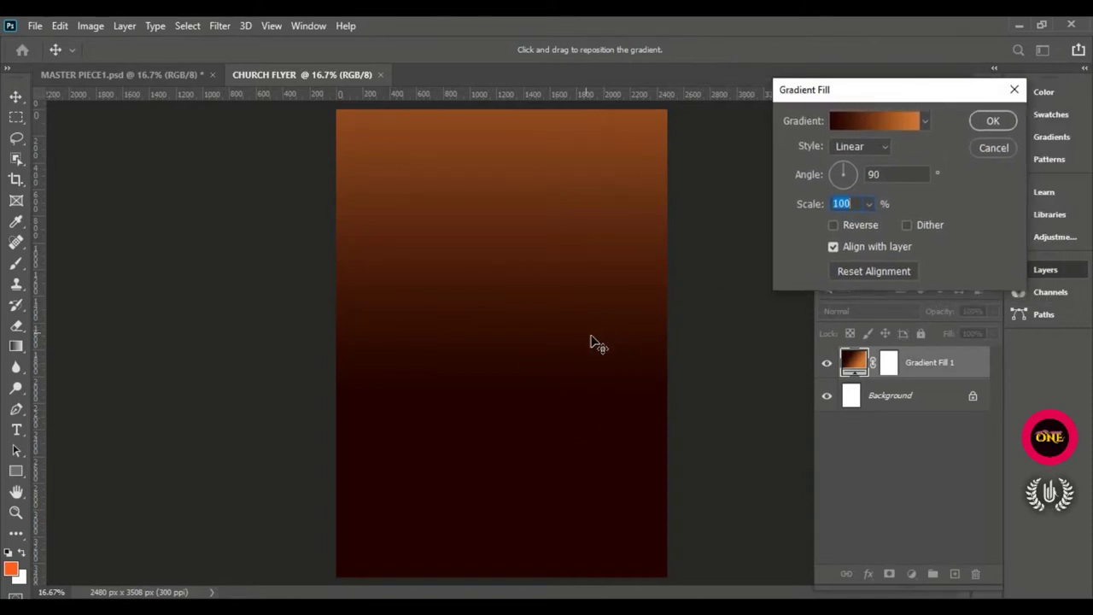
left_click(982, 122)
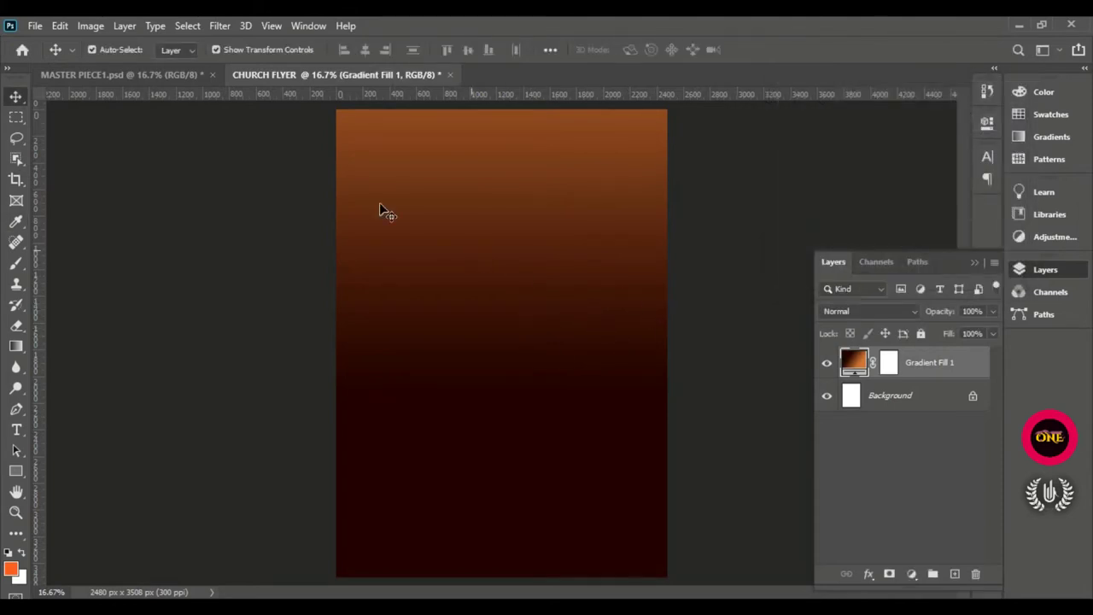
Step: Place the TEXTUR image from the Eagle Eye folder as an embedded object above the gradient fill
left_click(35, 26)
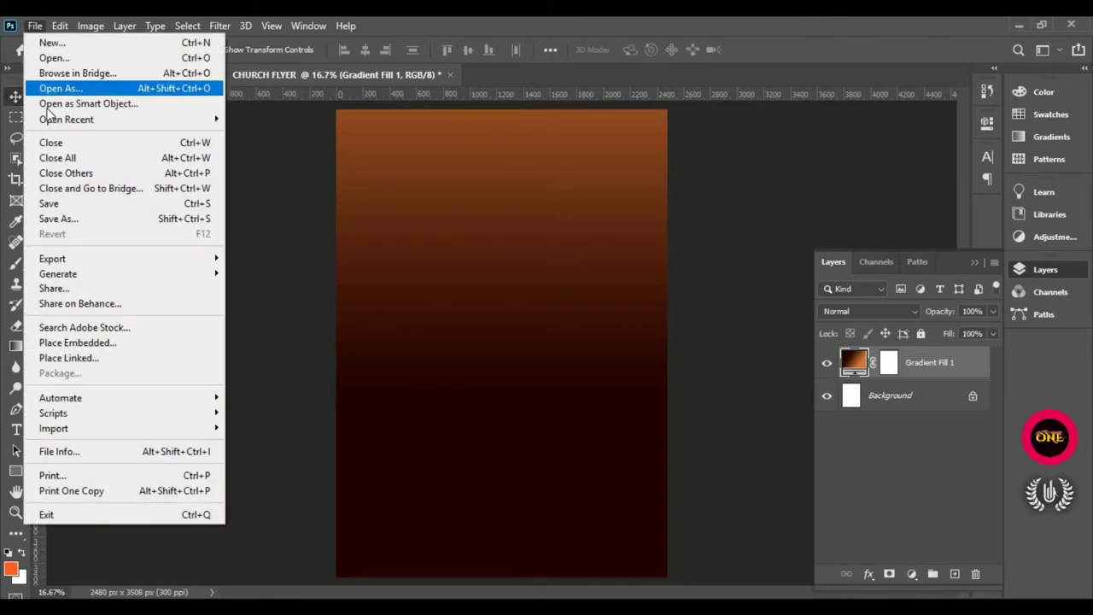
left_click(139, 346)
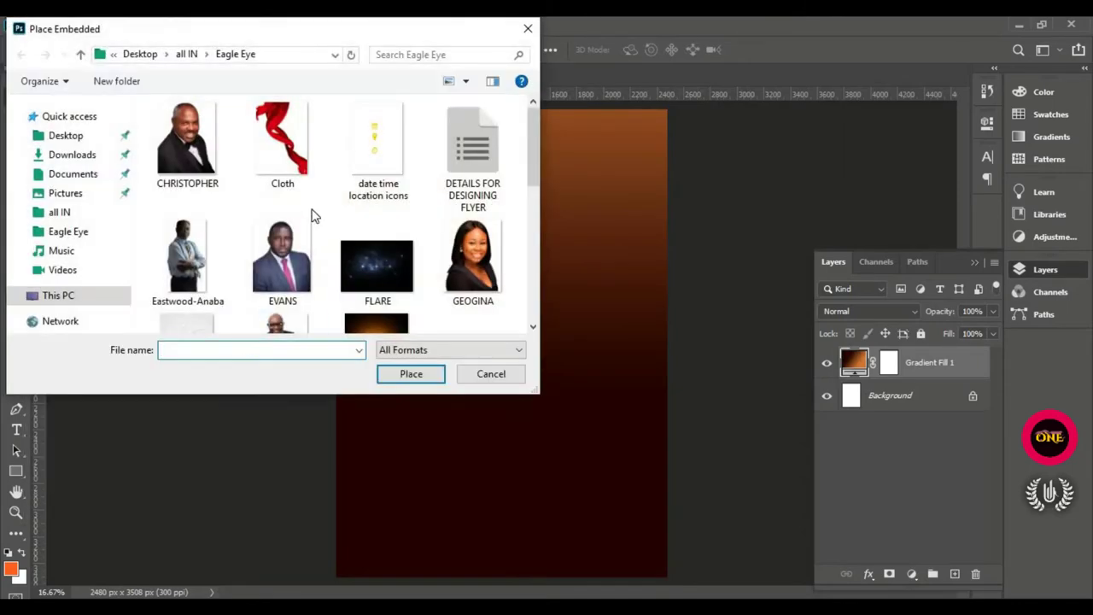
scroll(314, 216, "down", 5)
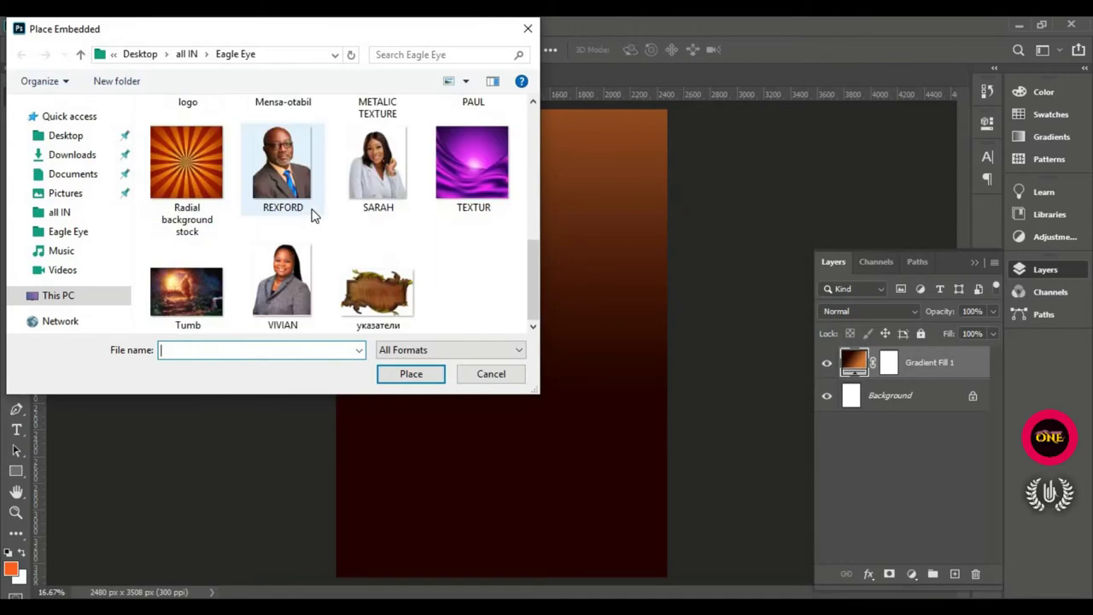
left_click(453, 195)
left_click(428, 378)
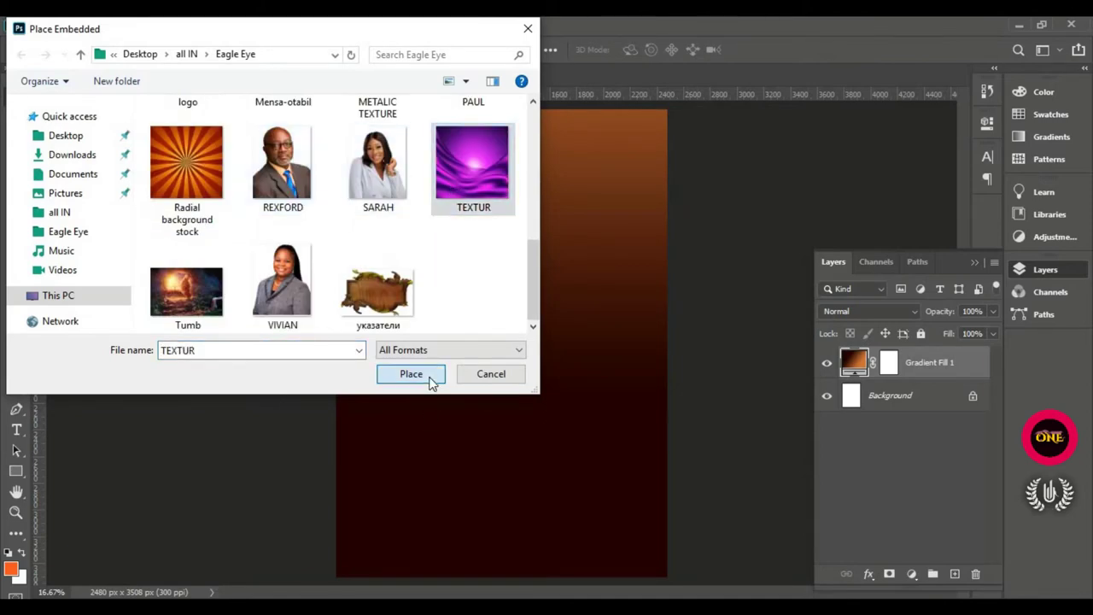
Step: Align TEXTUR to the page's top-left corner, enlarge it to about 242%, and center it horizontally over the page
left_click_drag(468, 376, 446, 253)
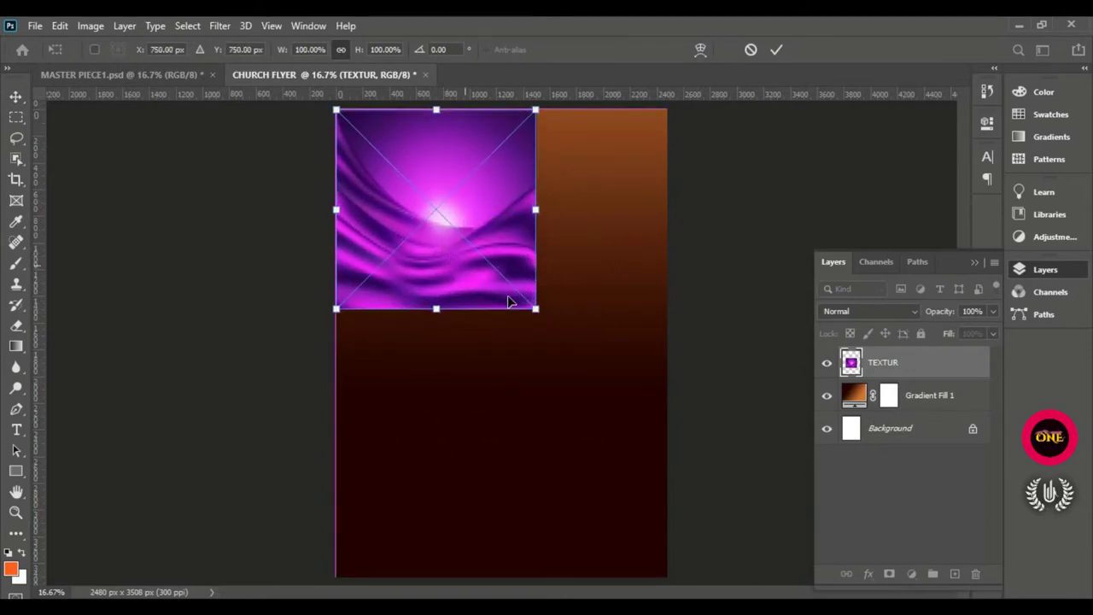
left_click_drag(535, 309, 822, 588)
left_click_drag(644, 375, 540, 422)
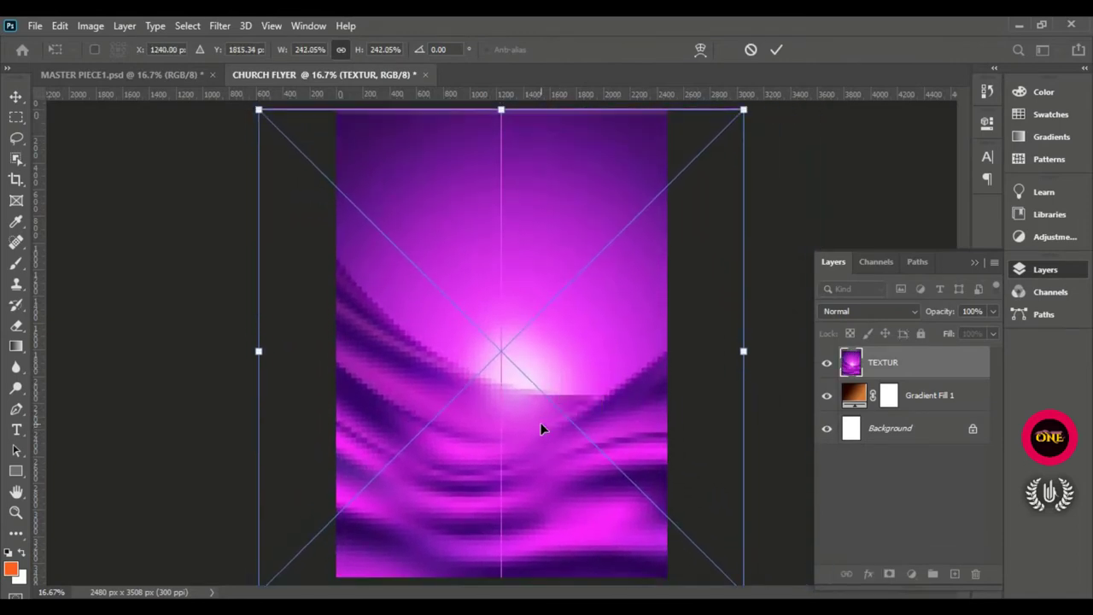
Step: Enlarge TEXTUR to about 291%, shift it upward until its lower edge sits just below the page, and apply the transform
key("ctrl+minus")
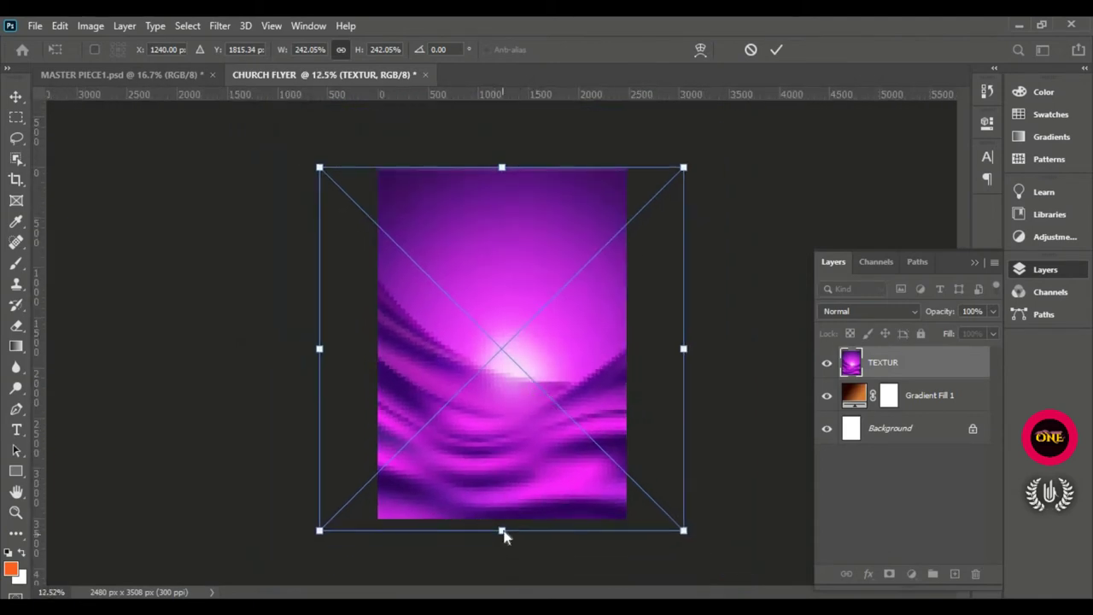
left_click_drag(502, 530, 502, 586)
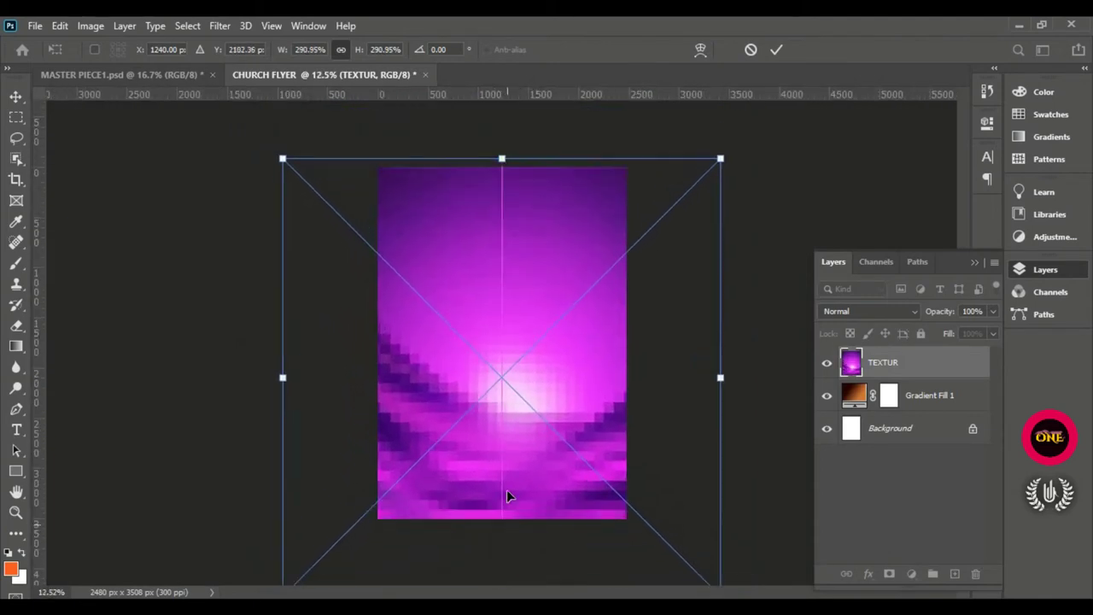
left_click_drag(507, 500, 510, 451)
key("shift+Up")
key("shift+Up")
key("shift+Up")
key("shift+Up")
key("shift+Up")
key("shift+Up")
key("shift+Up")
key("shift+Up")
key("shift+Up")
key("shift+Up")
key("shift+Up")
key("shift+Up")
key("shift+Up")
key("shift+Up")
key("shift+Up")
key("shift+Up")
key("shift+Up")
key("shift+Up")
key("shift+Up")
key("shift+Up")
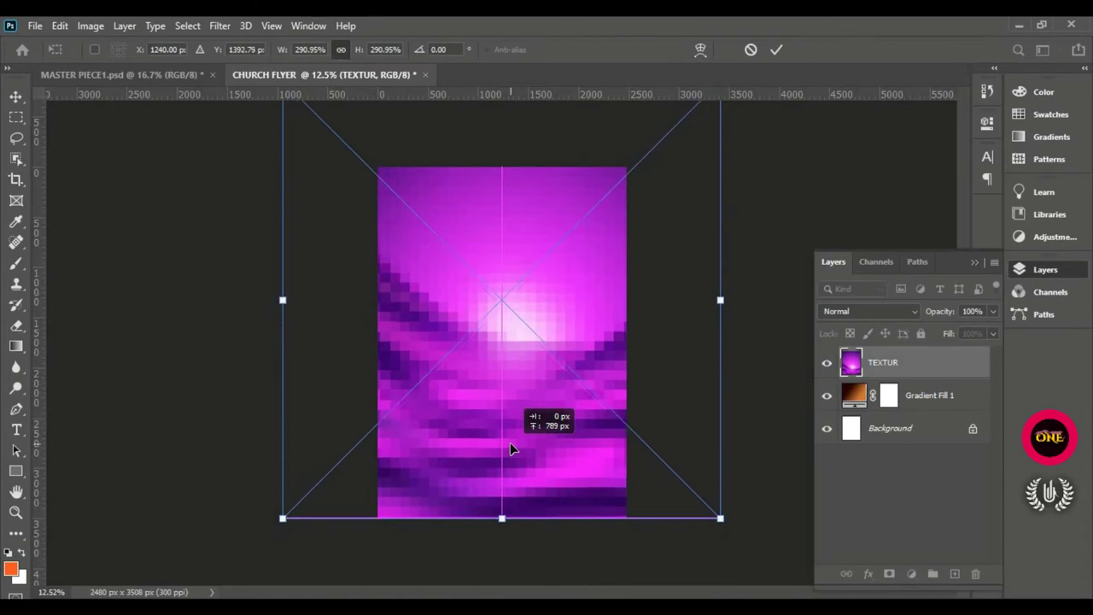
key("shift+Down")
key("shift+Down")
key("shift+Down")
key("shift+Down")
key("shift+Down")
key("shift+Down")
key("shift+Down")
key("shift+Down")
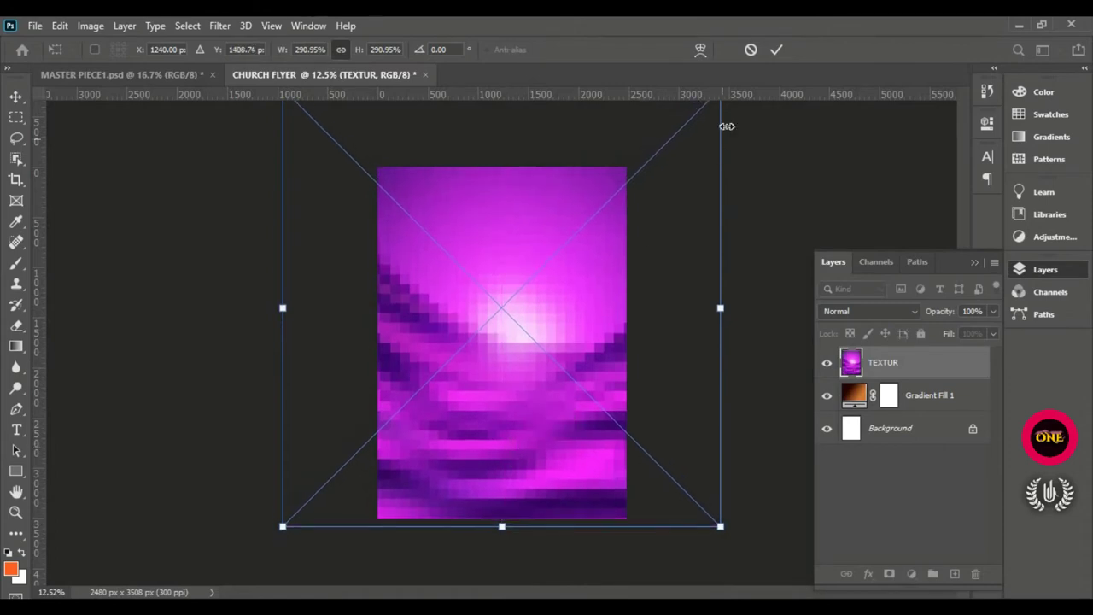
left_click(776, 49)
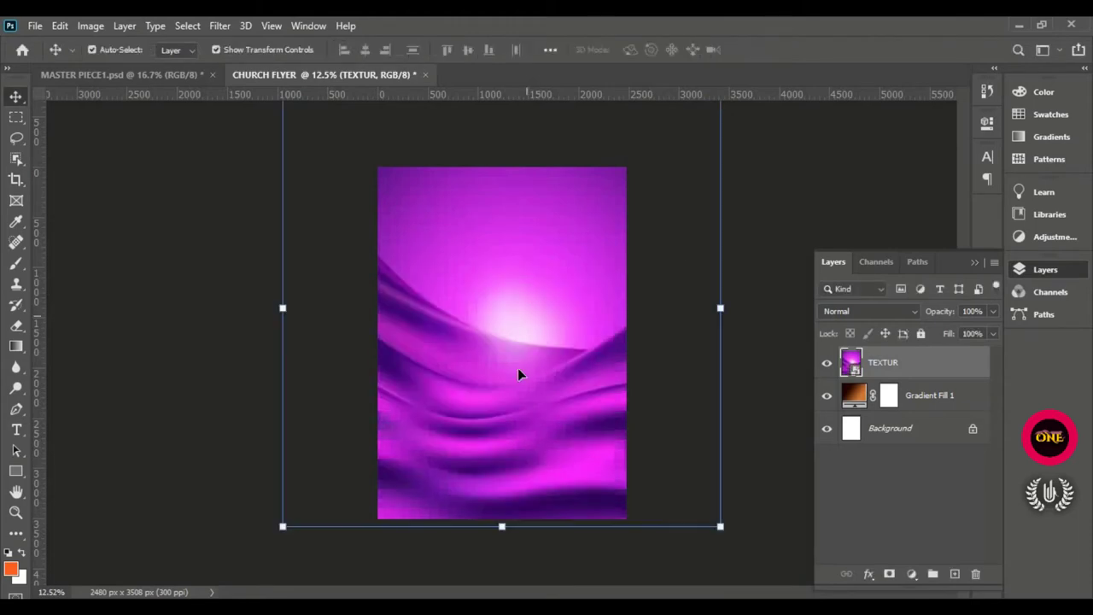
left_click(660, 328)
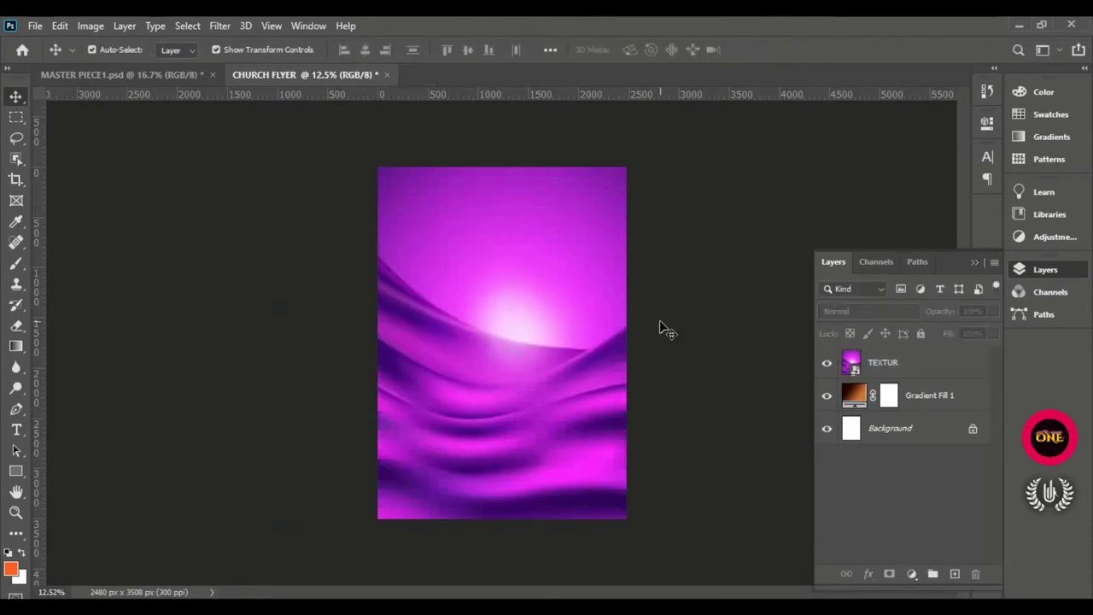
key("ctrl+plus")
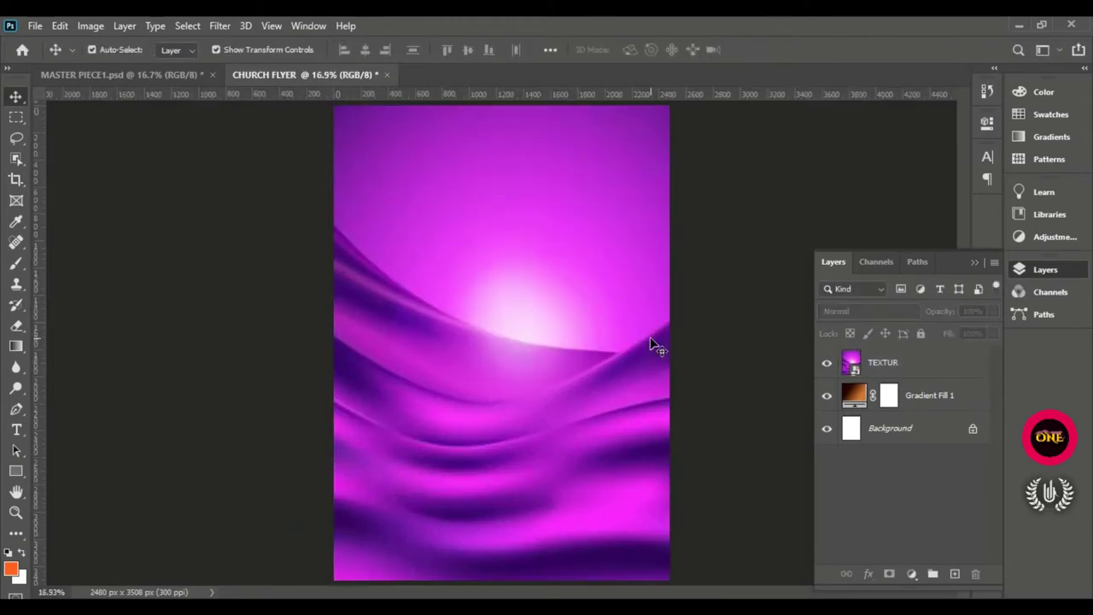
Step: Check the texture instruction in the Notepad flyer notes, return to Photoshop, and set the TEXTUR layer's blend mode to Multiply
left_click(595, 403, "ctrl")
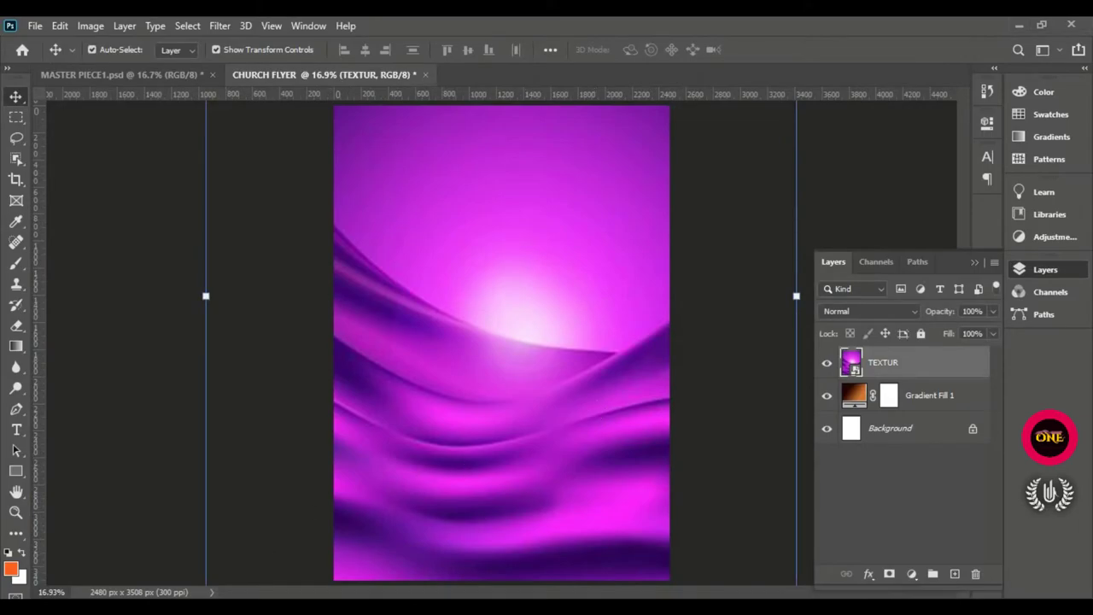
key("alt+Tab")
left_click_drag(2, 145, 296, 149)
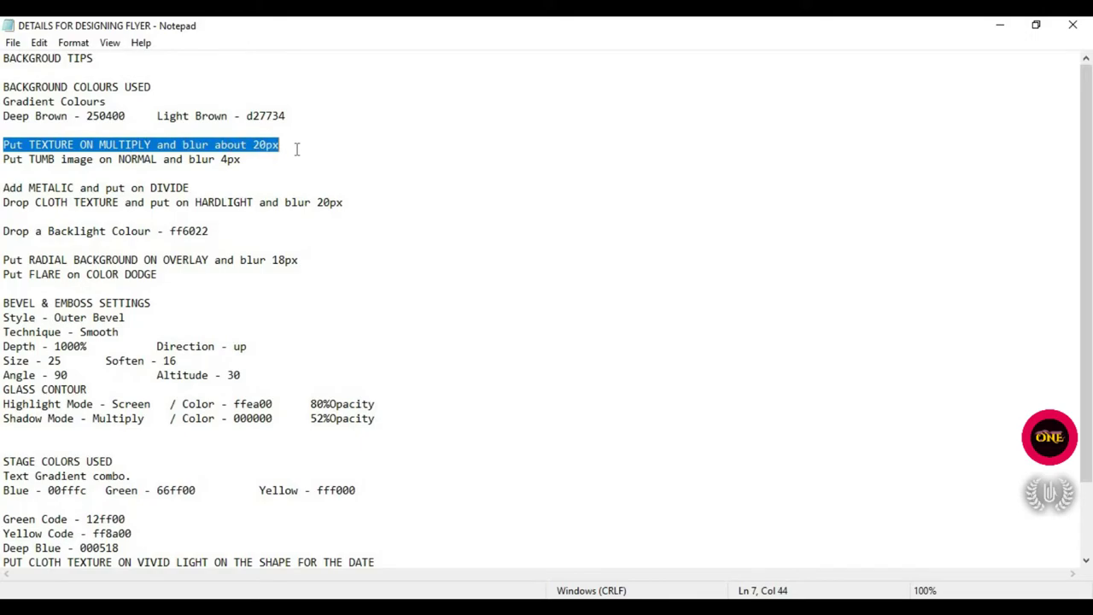
key("alt+Tab")
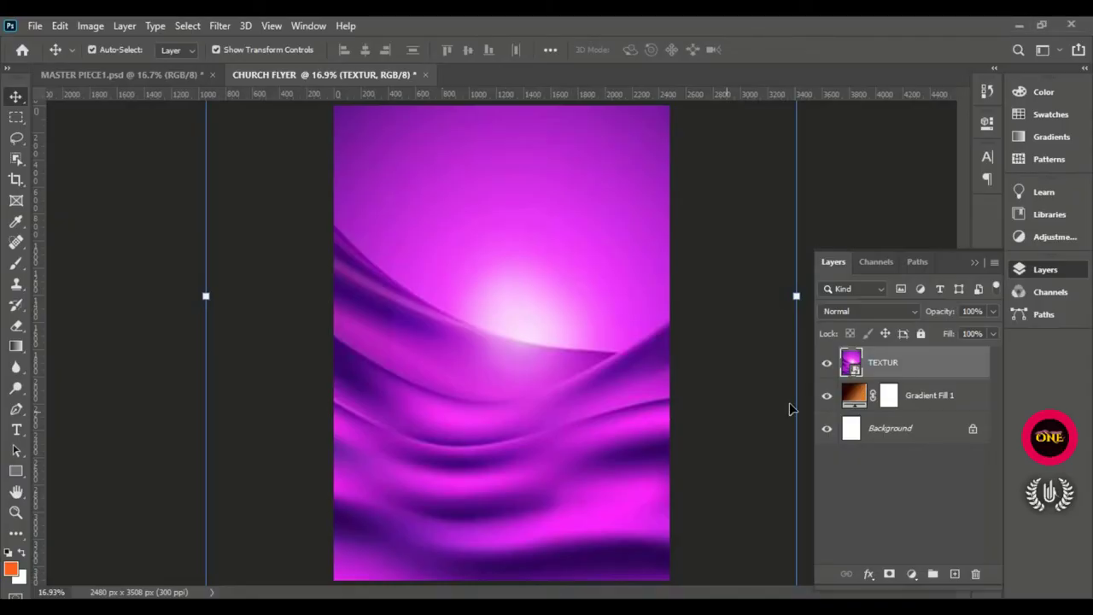
left_click(858, 314)
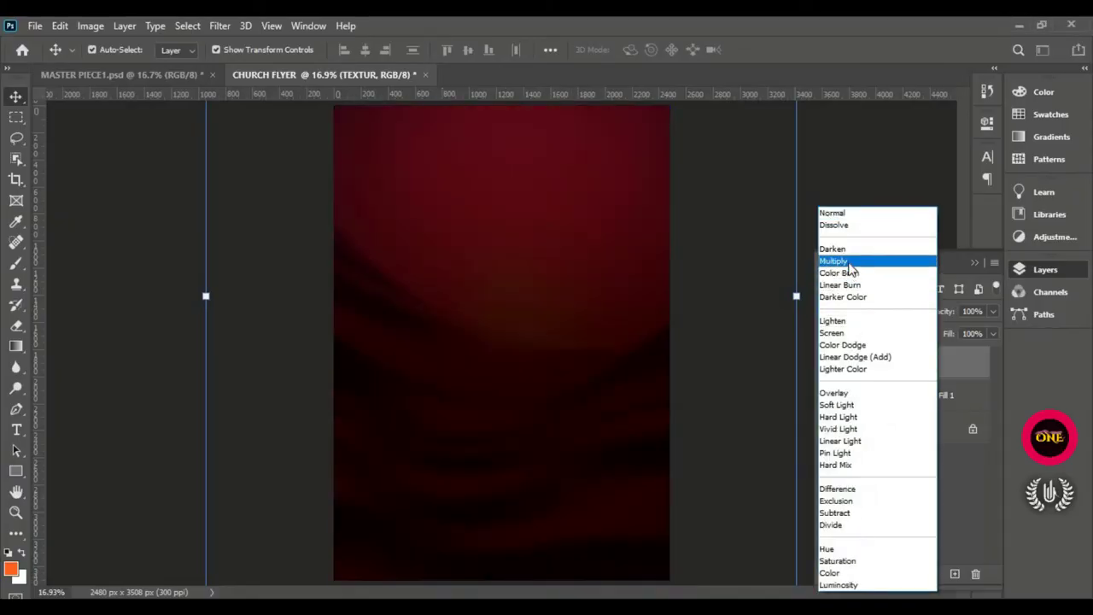
left_click(884, 262)
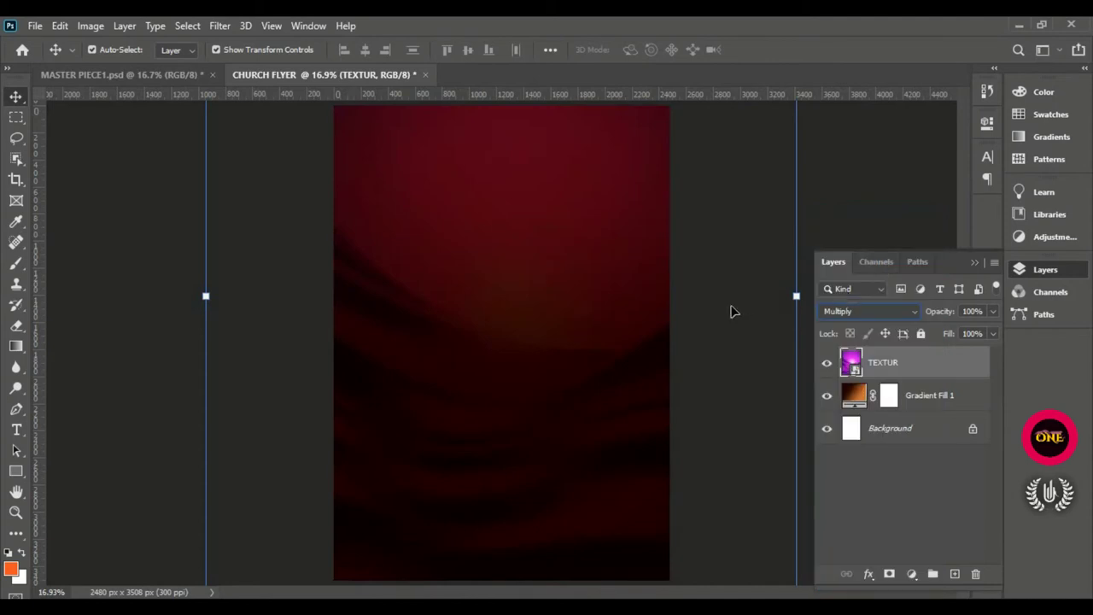
Step: Apply a Gaussian Blur with a 20-pixel radius to the TEXTUR layer
left_click(229, 27)
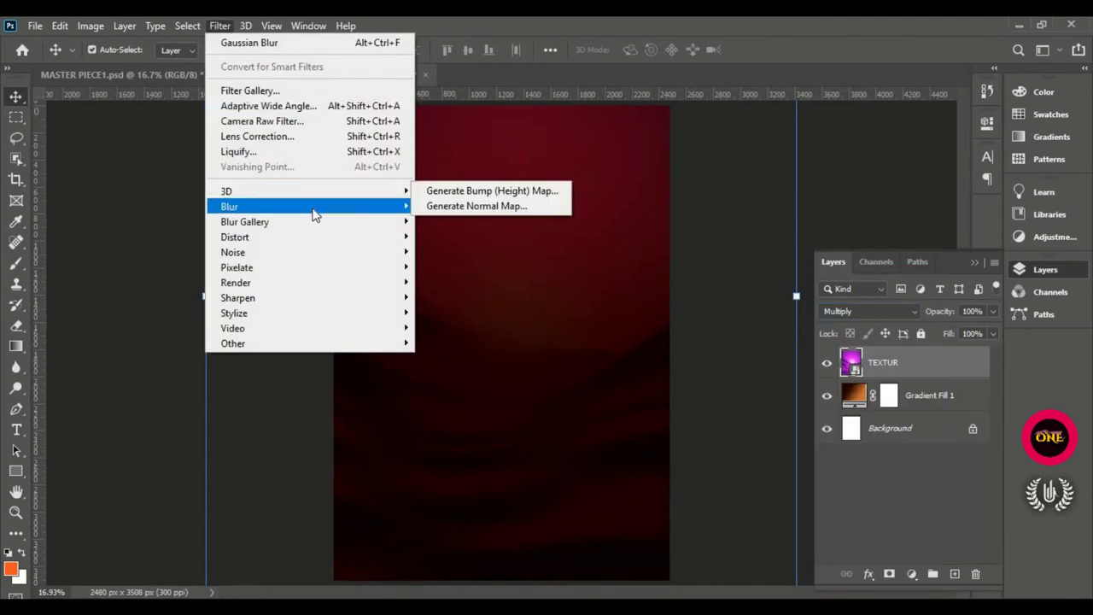
mouse_move(314, 214)
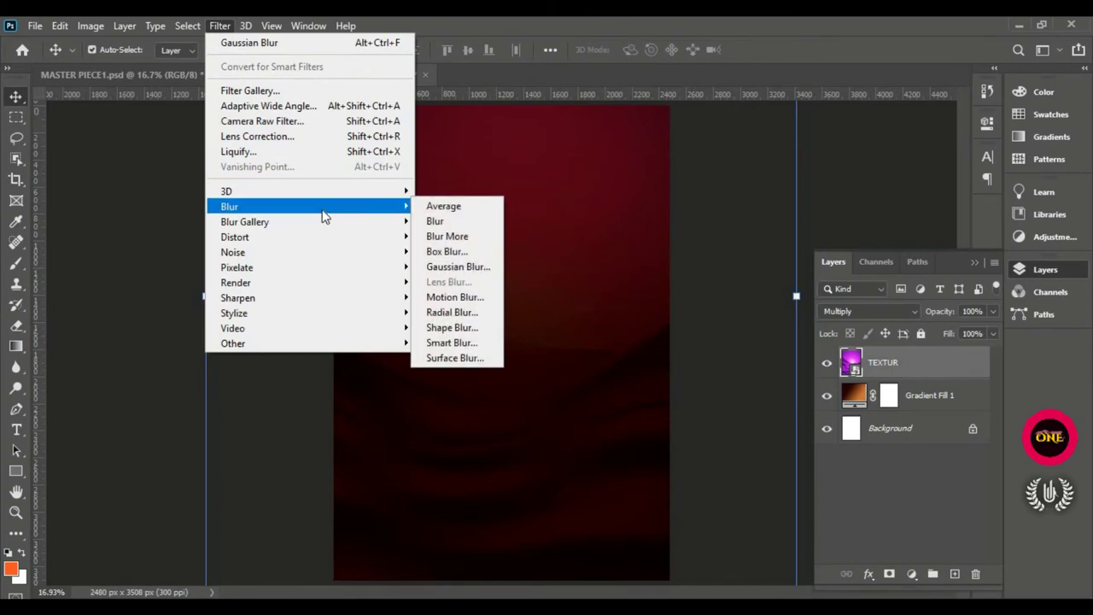
left_click(351, 217)
left_click(349, 217)
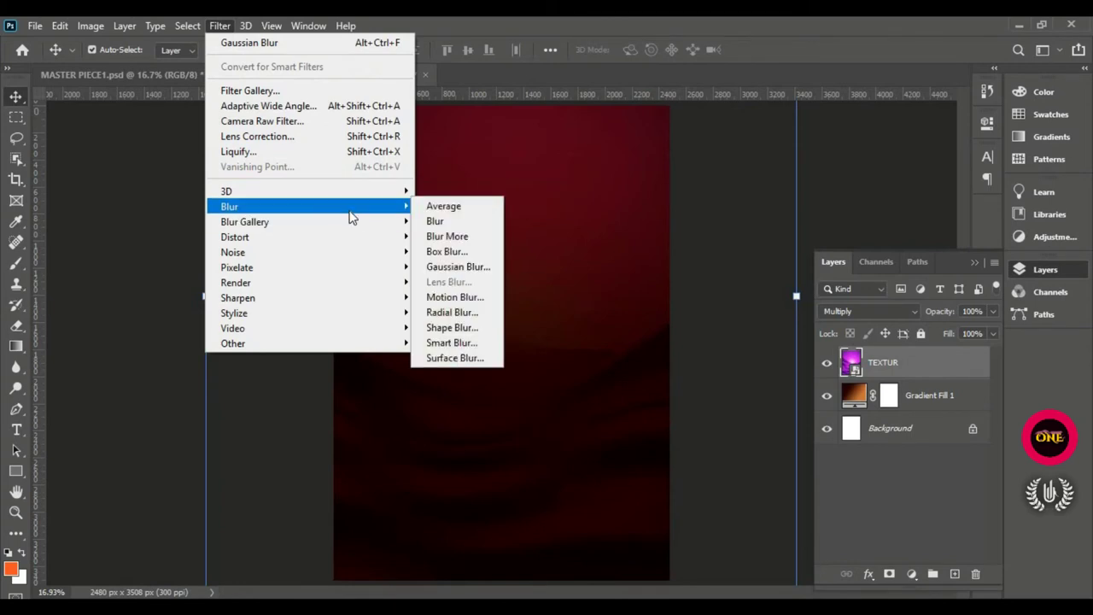
left_click(461, 264)
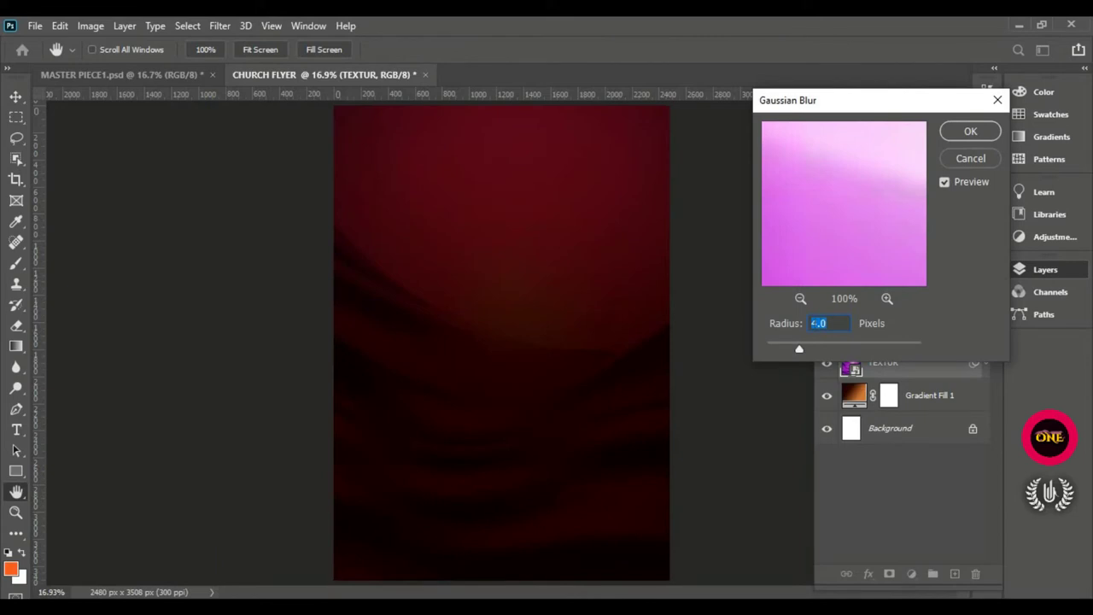
type("20")
left_click(970, 130)
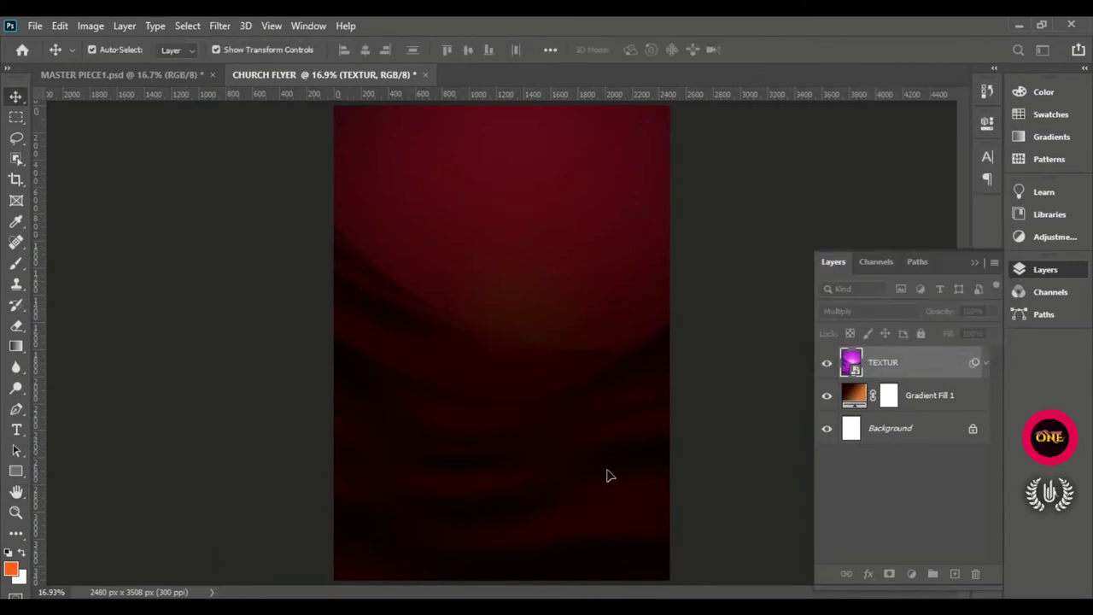
scroll(708, 357, "up", 3, "alt")
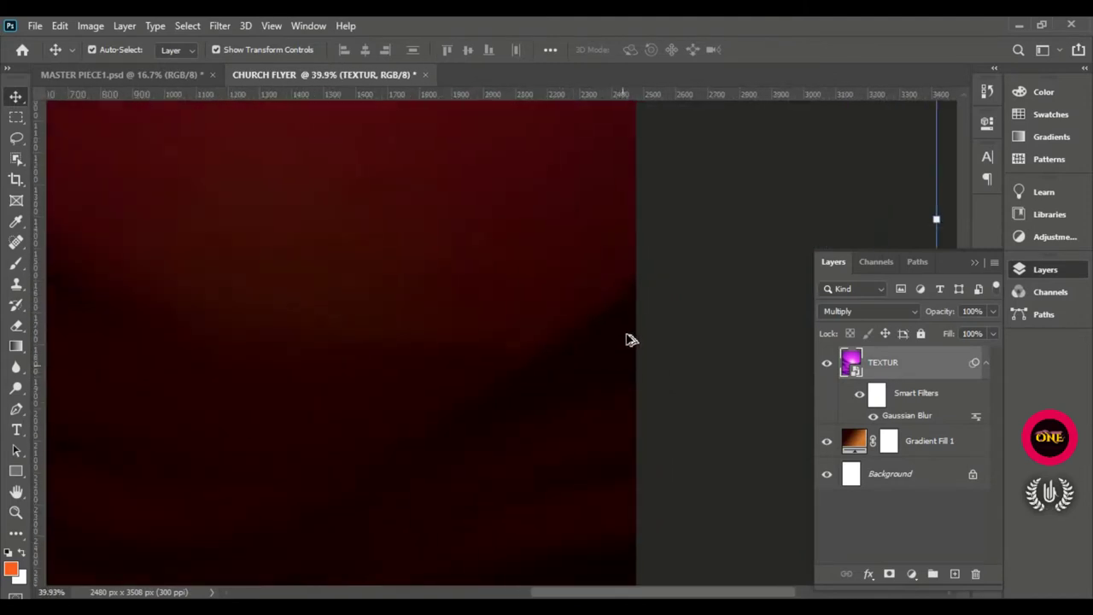
scroll(627, 341, "up", 1)
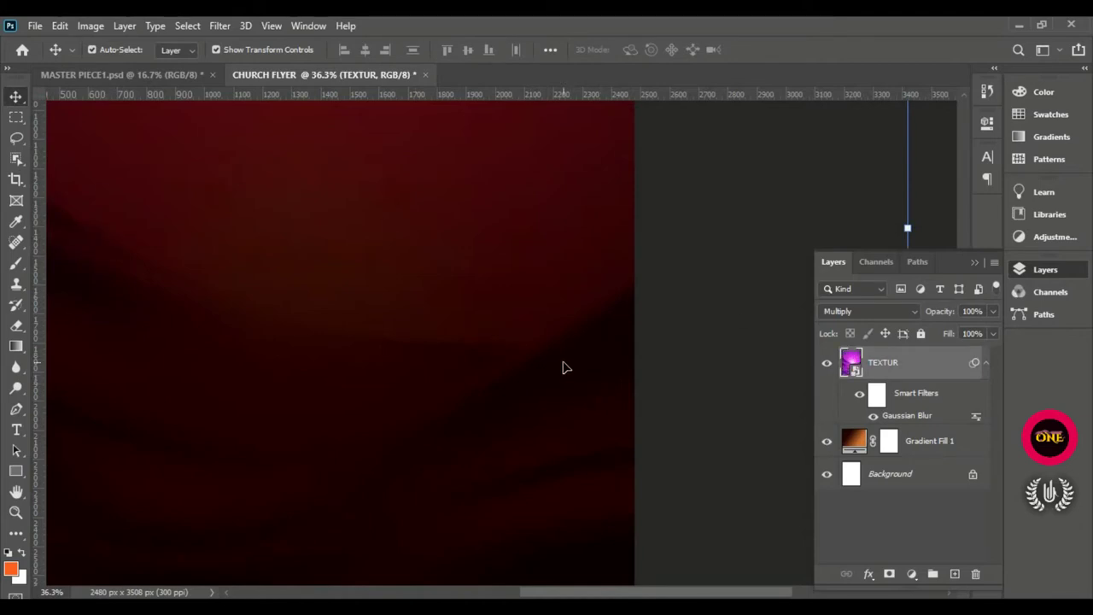
scroll(546, 398, "down", 5)
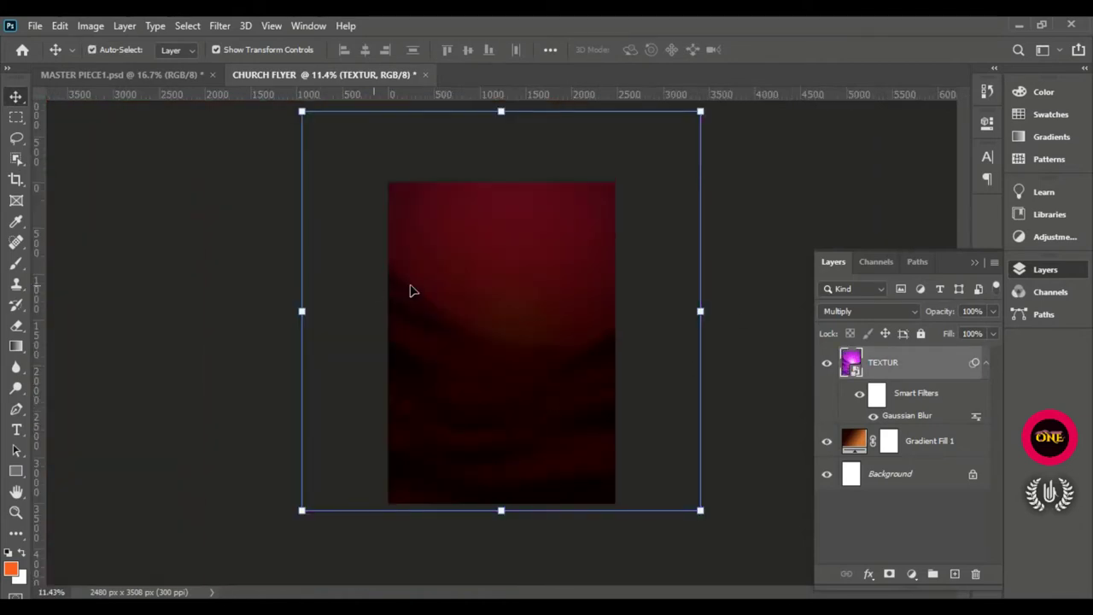
left_click(644, 295)
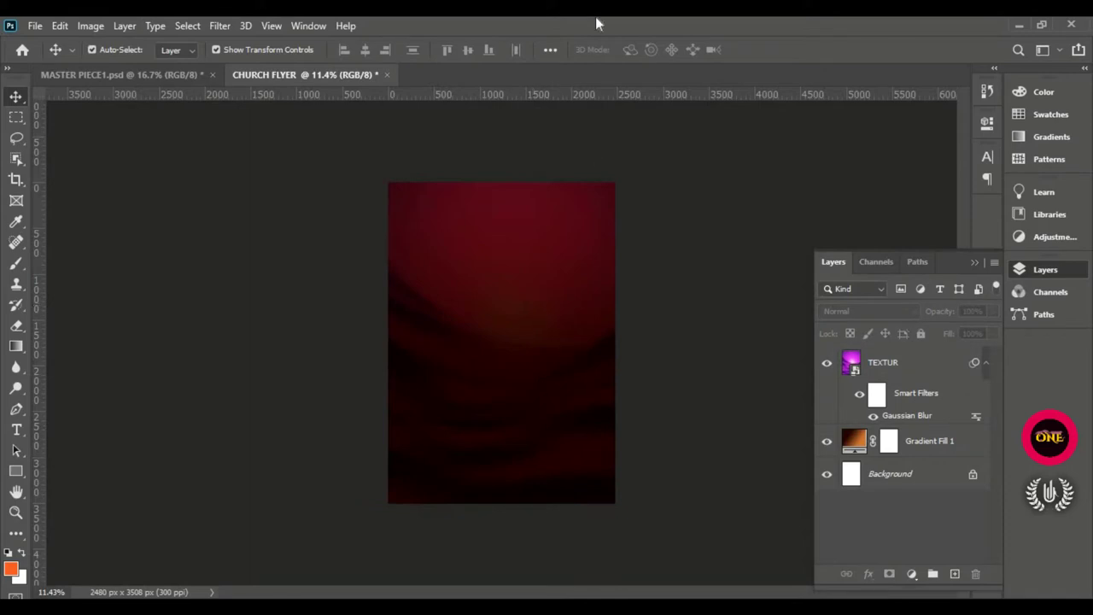
key("ctrl+plus")
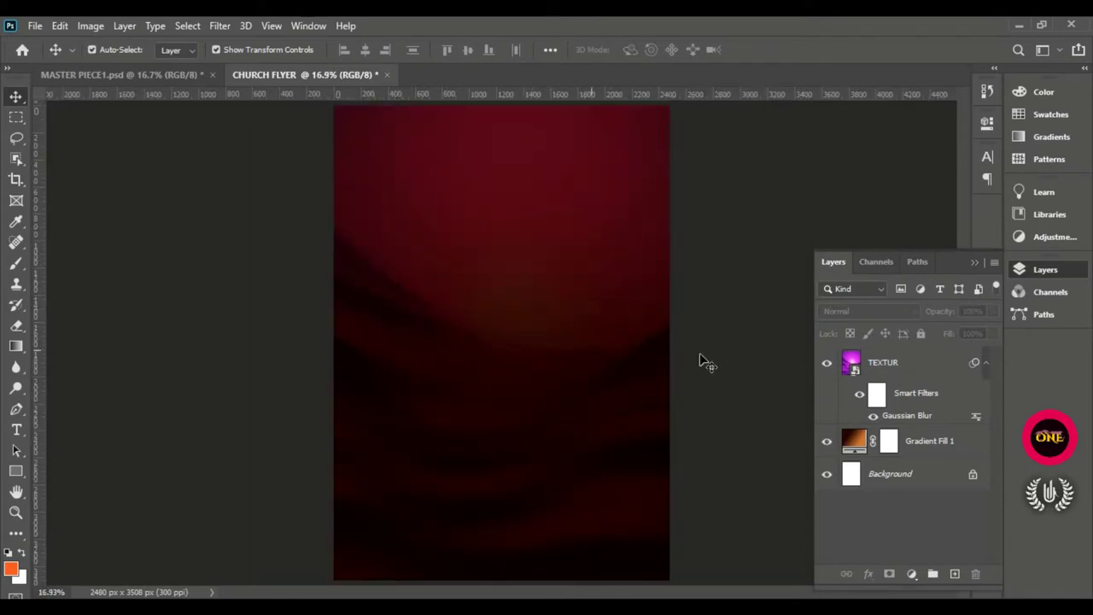
Step: Place the Tumb image from the Eagle Eye folder as an embedded object above the TEXTUR layer
left_click(897, 372)
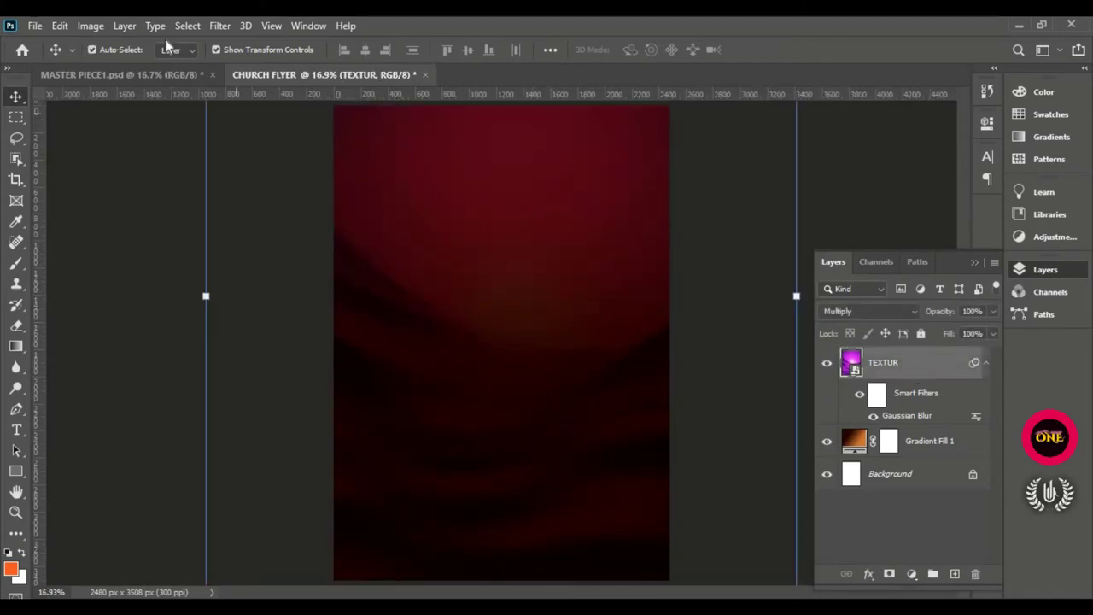
left_click(35, 26)
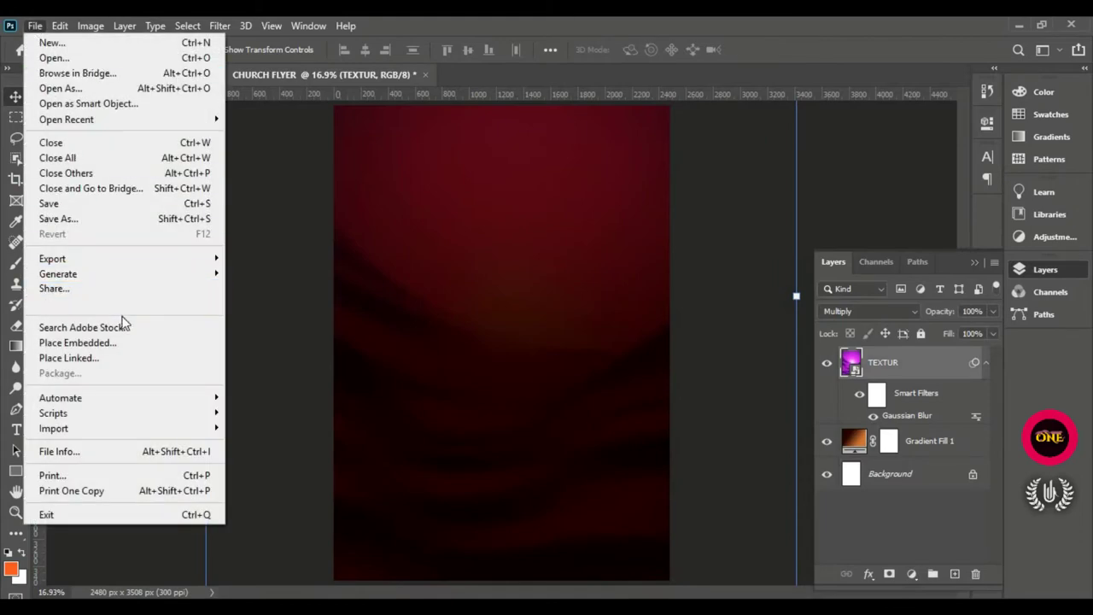
left_click(134, 343)
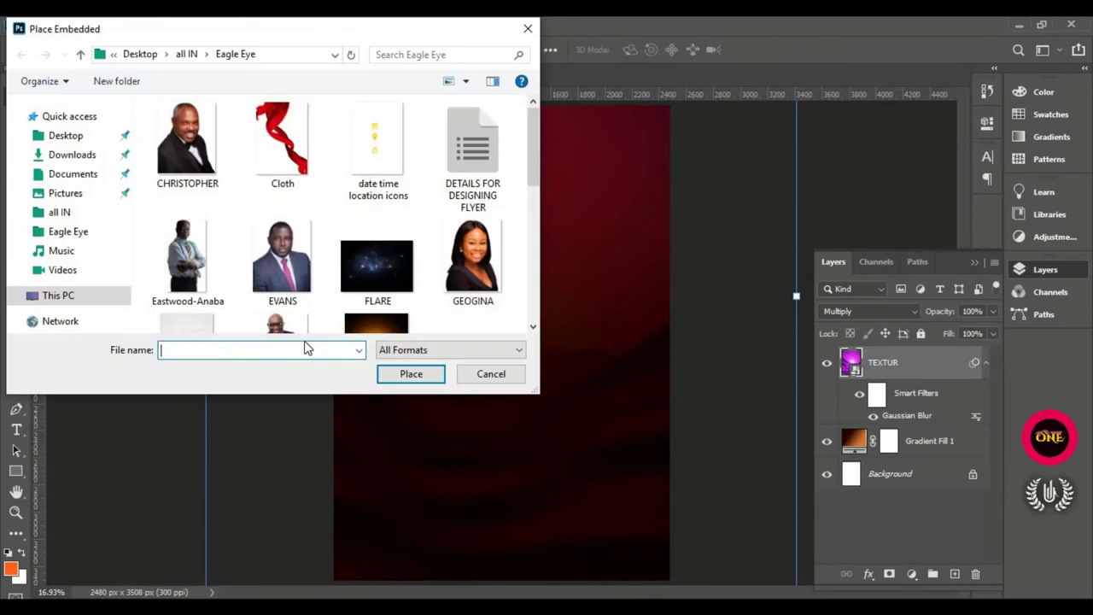
scroll(337, 224, "down", 4)
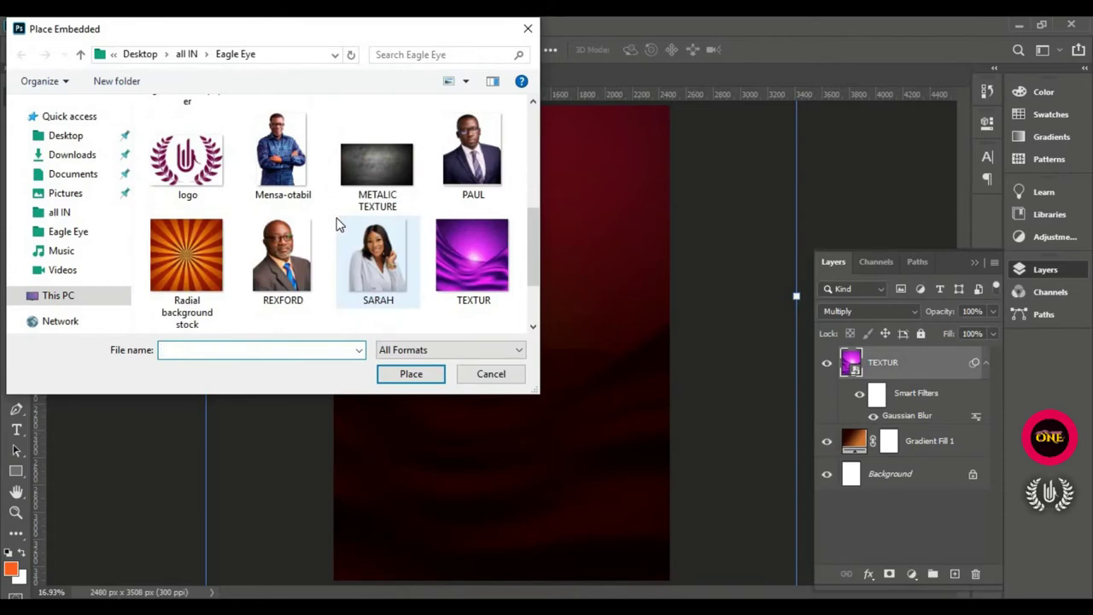
scroll(336, 225, "down", 1)
scroll(336, 225, "up", 1)
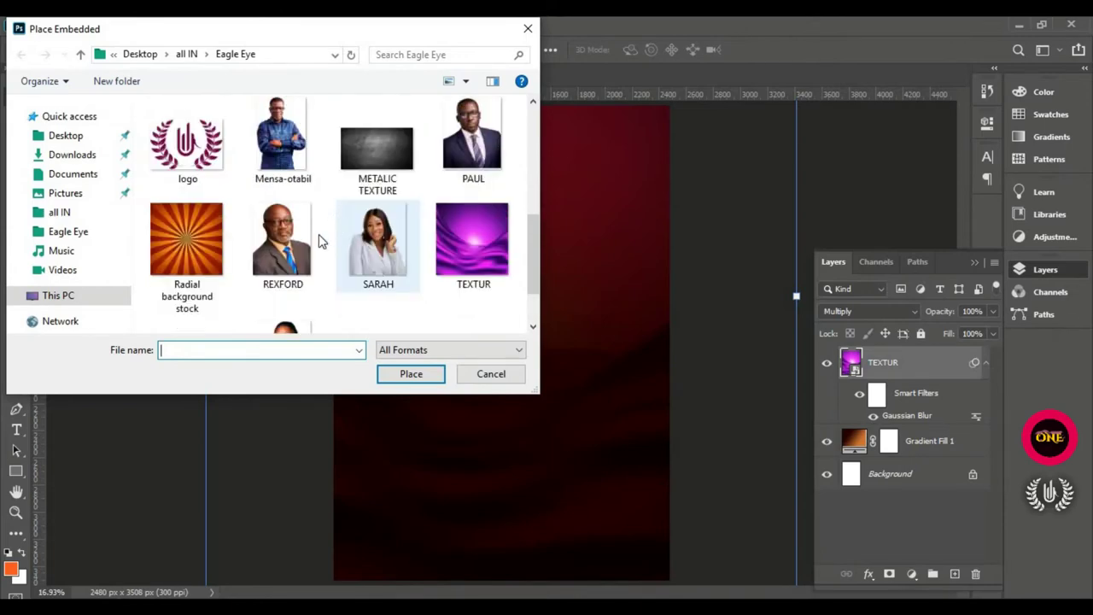
scroll(319, 234, "down", 1)
scroll(195, 288, "up", 1)
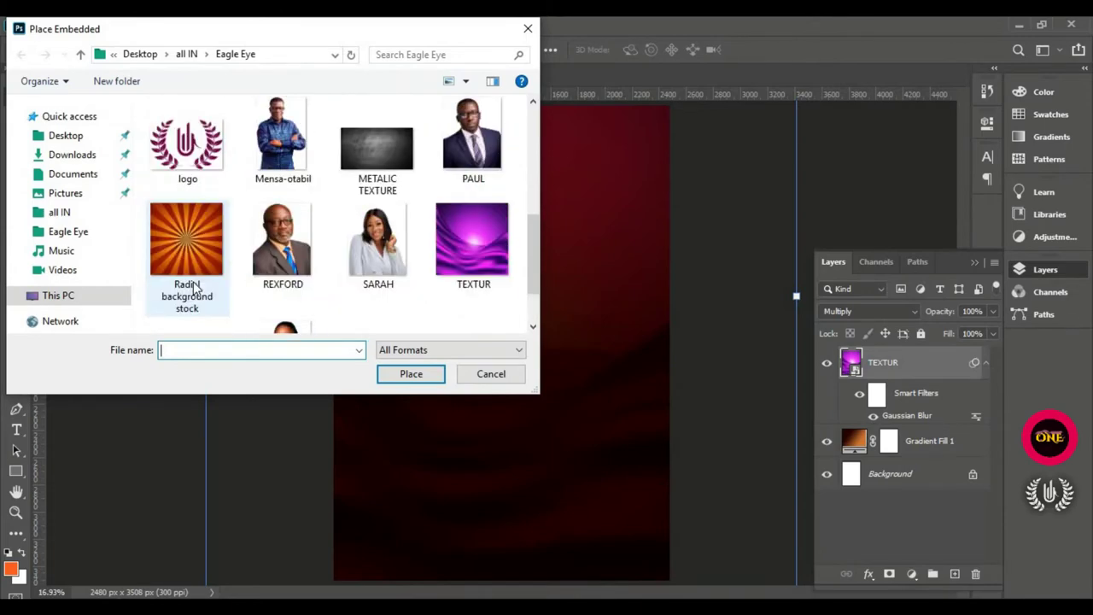
scroll(309, 253, "up", 1)
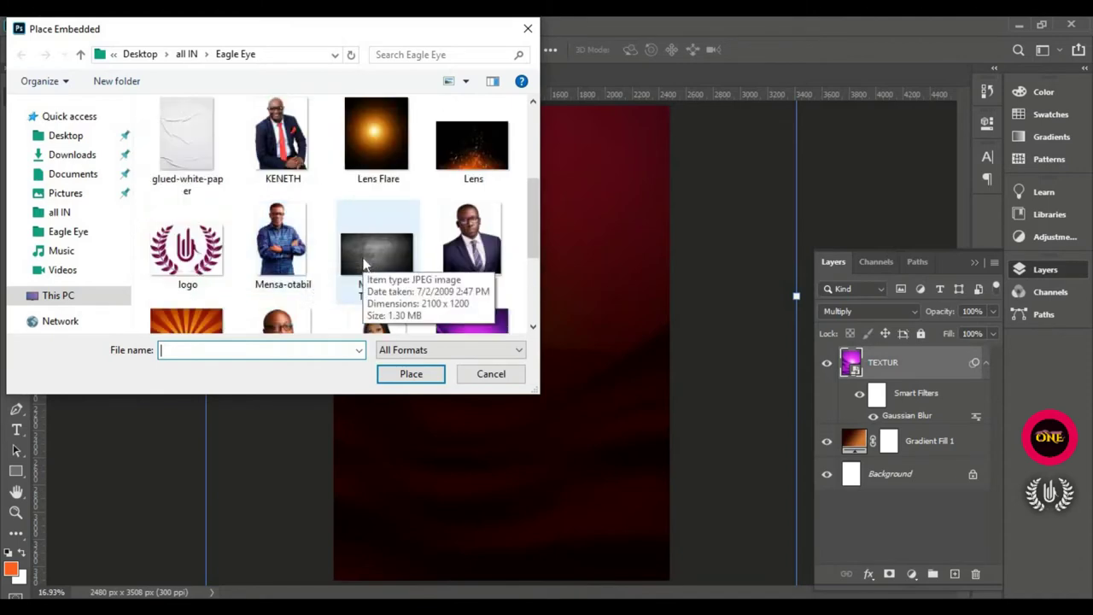
scroll(363, 265, "up", 1)
scroll(364, 266, "up", 1)
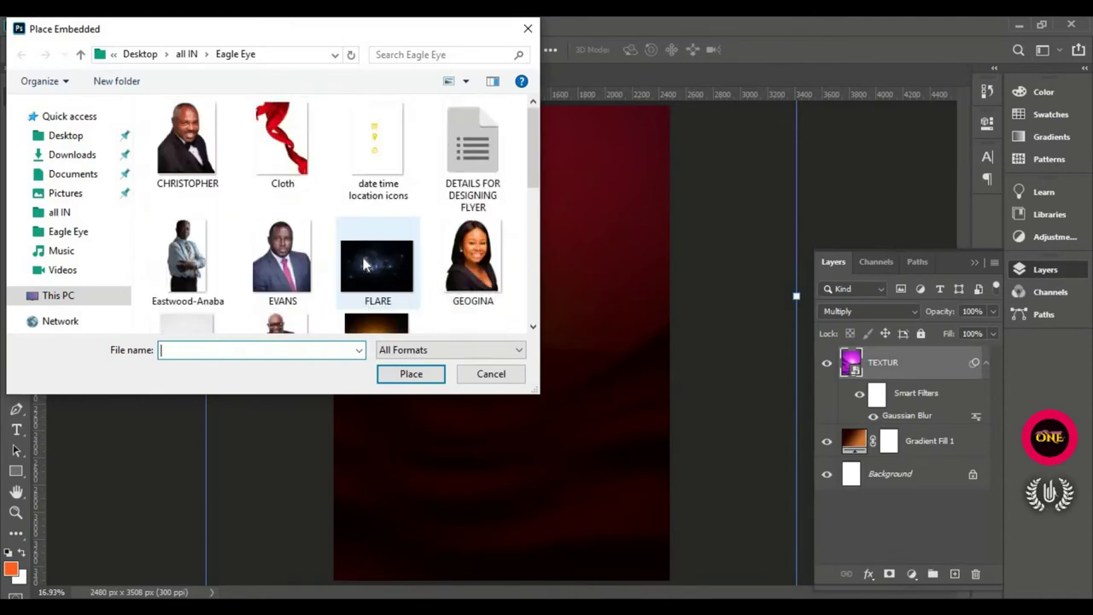
scroll(364, 265, "down", 4)
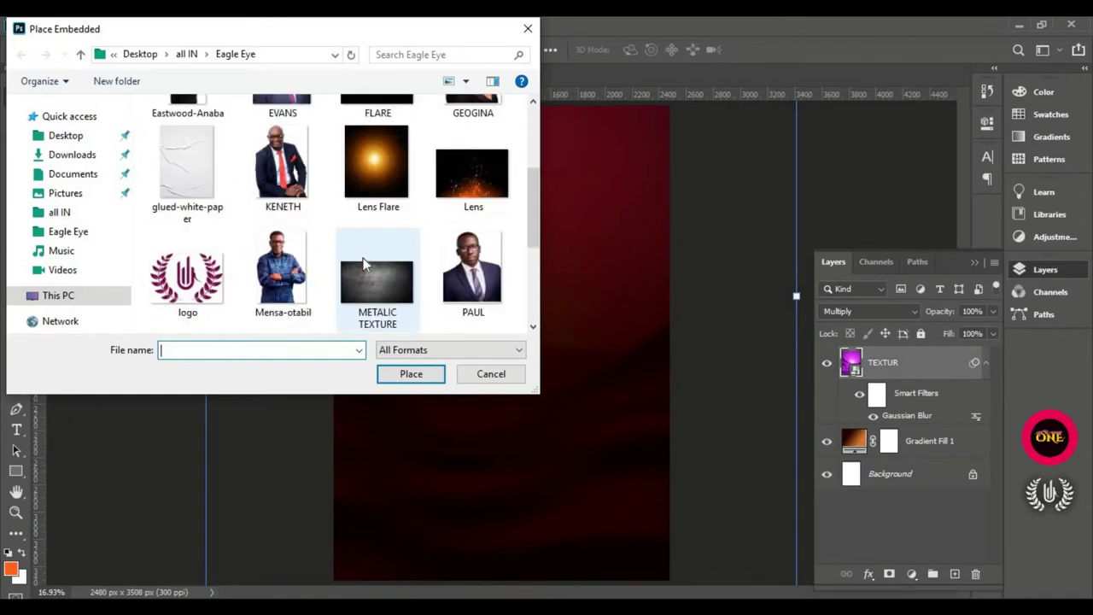
left_click(218, 280)
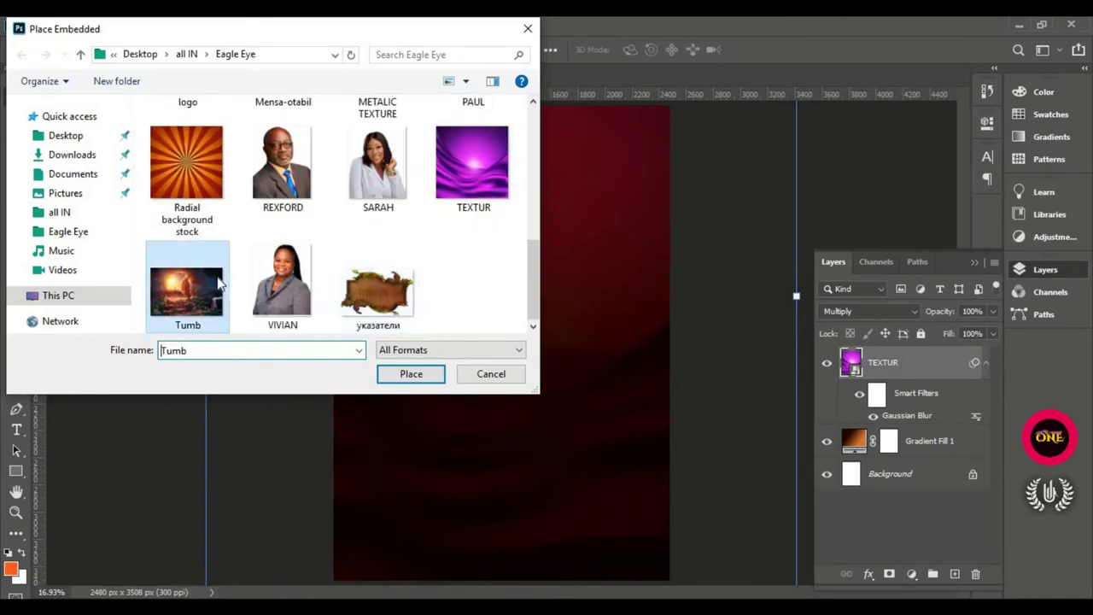
left_click(410, 375)
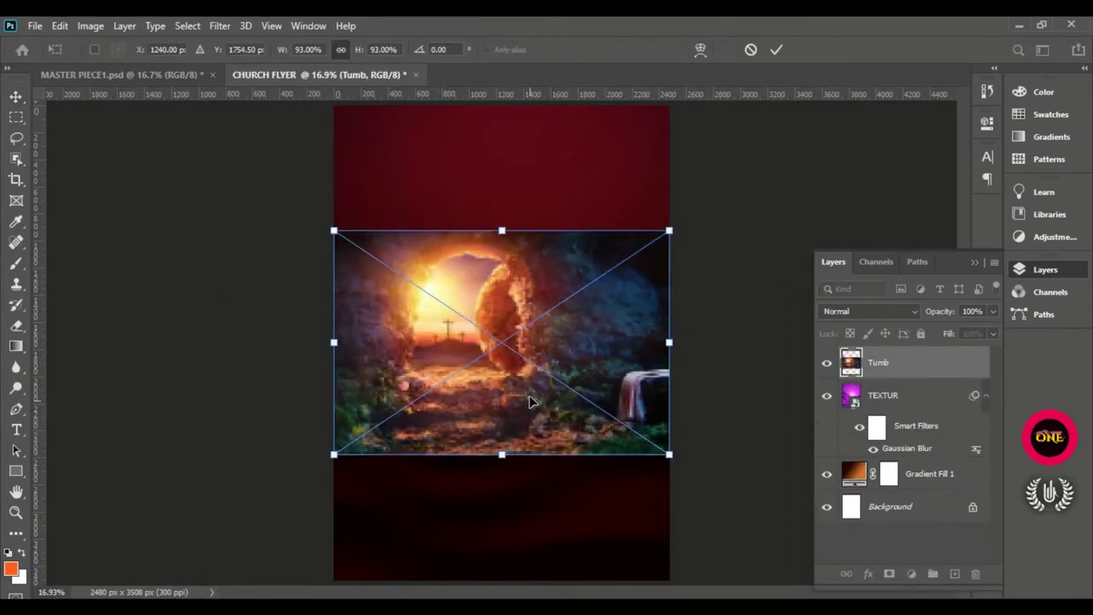
Step: Move the Tumb image up so it fills the upper page and extends slightly past the top edge, applying the placement
left_click_drag(530, 402, 531, 282)
left_click(777, 49)
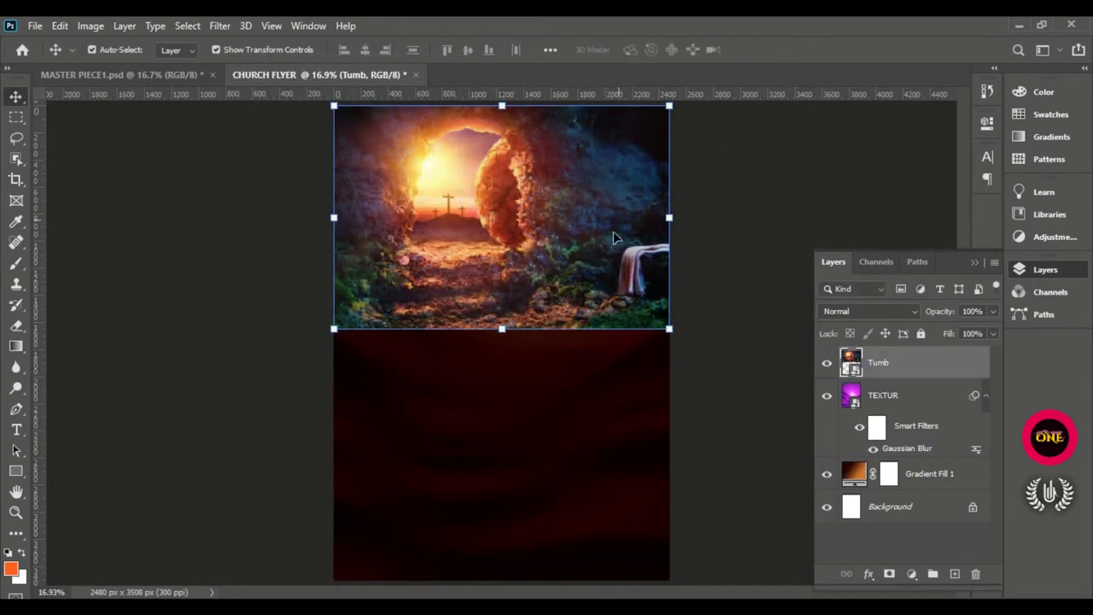
left_click_drag(539, 269, 527, 244)
Step: Enlarge the Tumb image to about 114% with Free Transform, keeping its left edge on the page edge and overrunning the right side
left_click(60, 26)
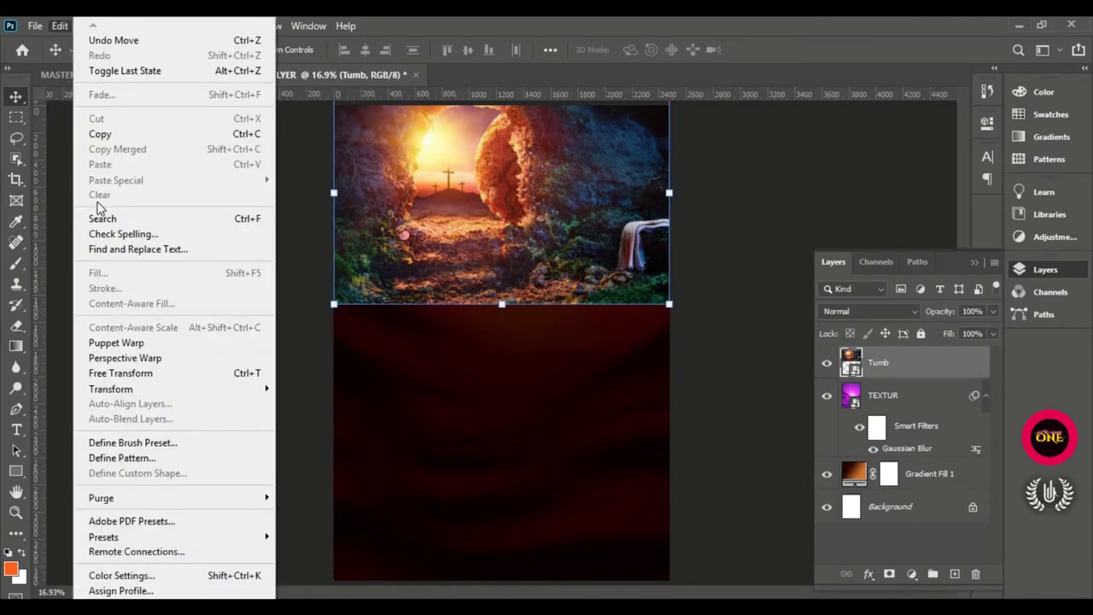
left_click(221, 371)
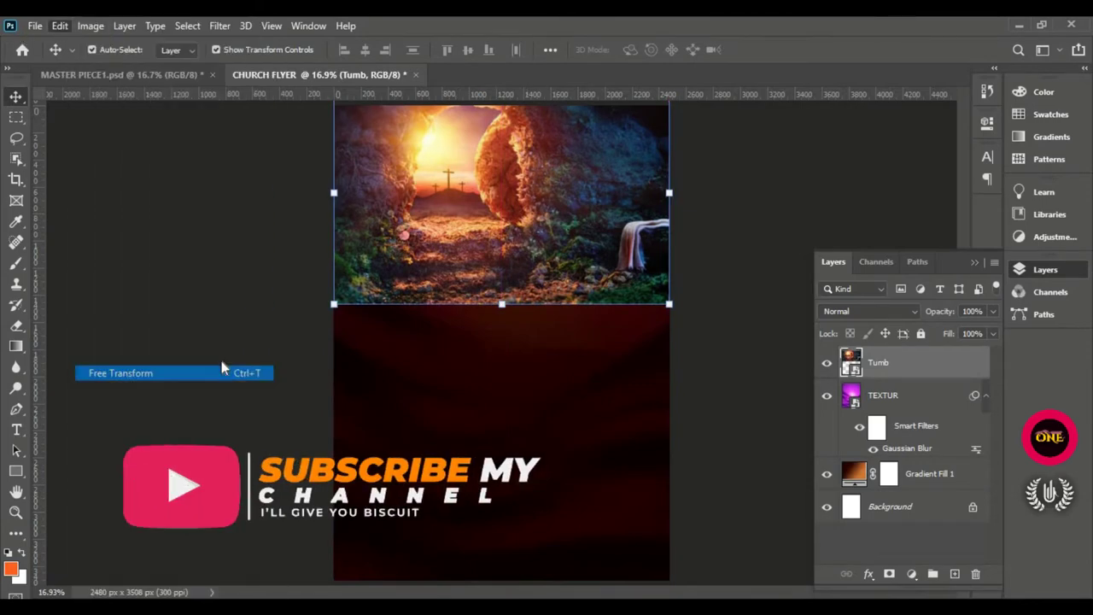
left_click_drag(669, 304, 738, 343)
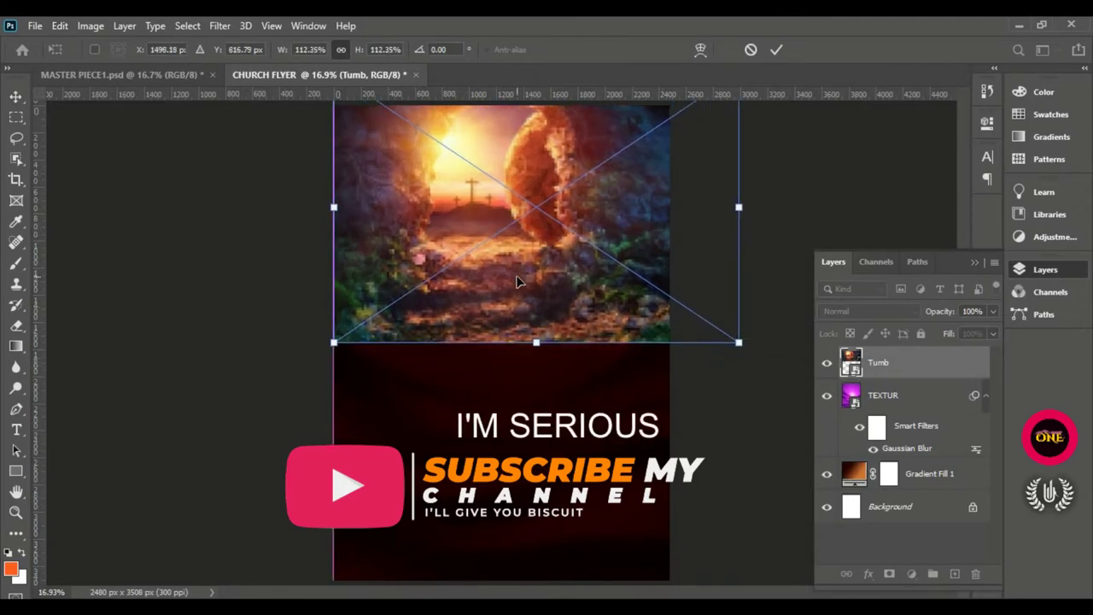
left_click_drag(517, 281, 558, 308)
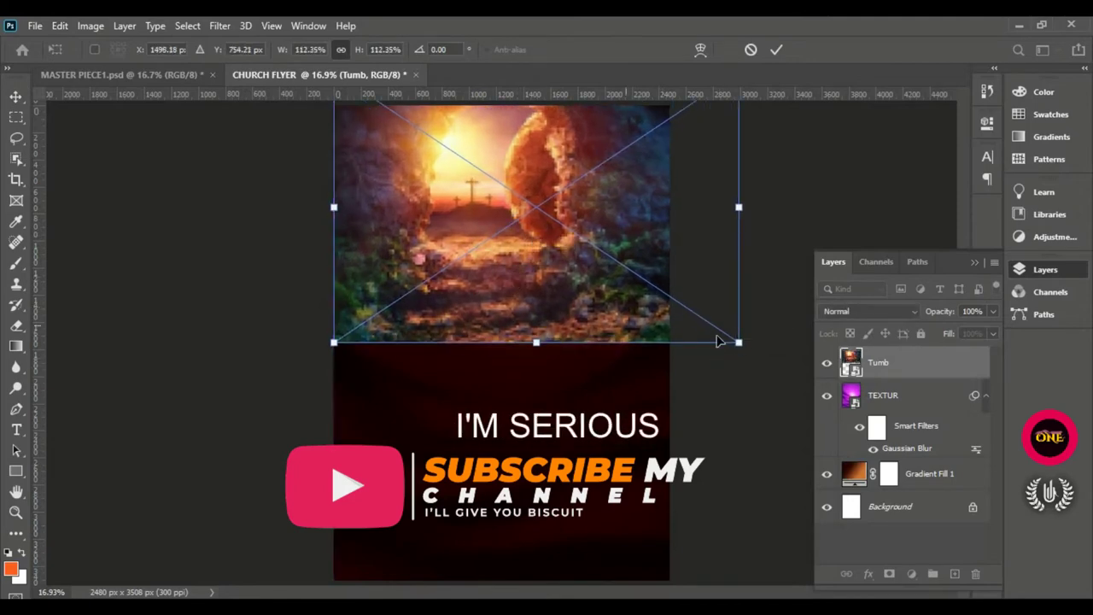
left_click_drag(635, 274, 623, 278)
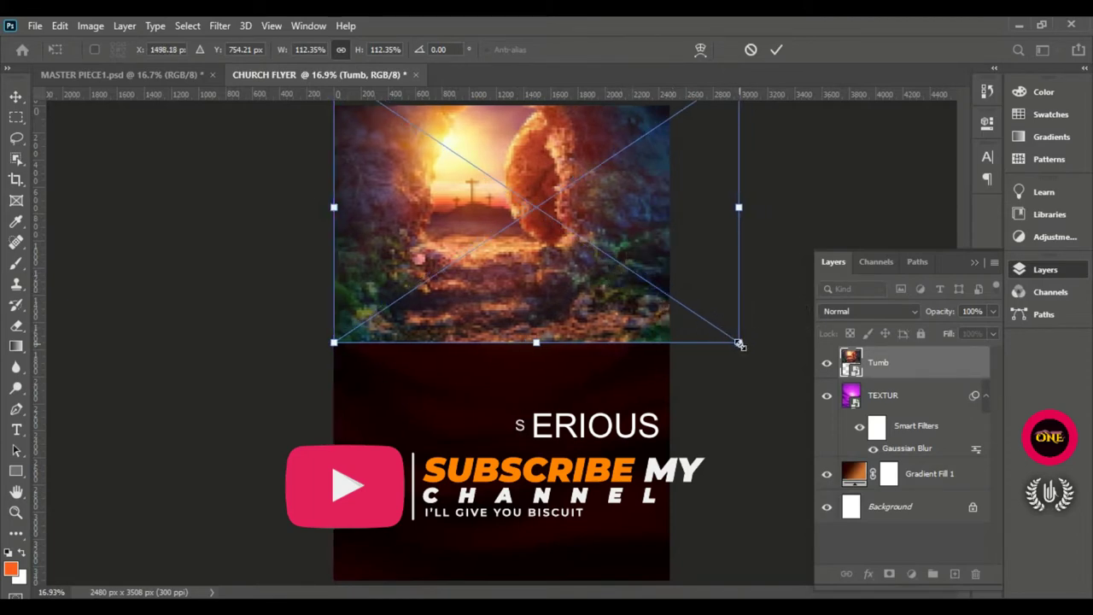
left_click_drag(739, 342, 744, 348)
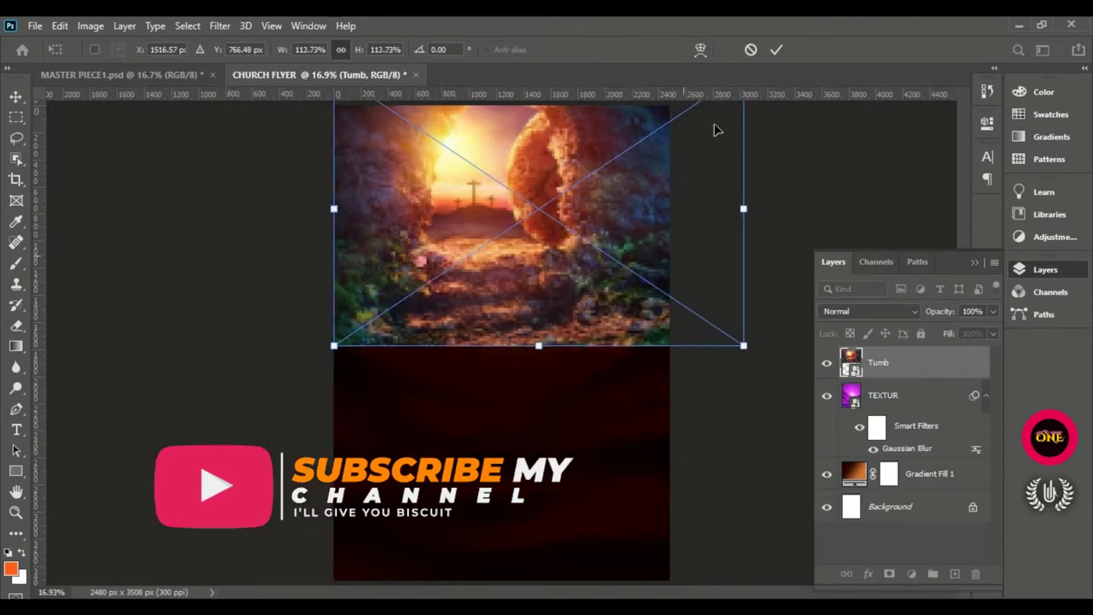
left_click(775, 49)
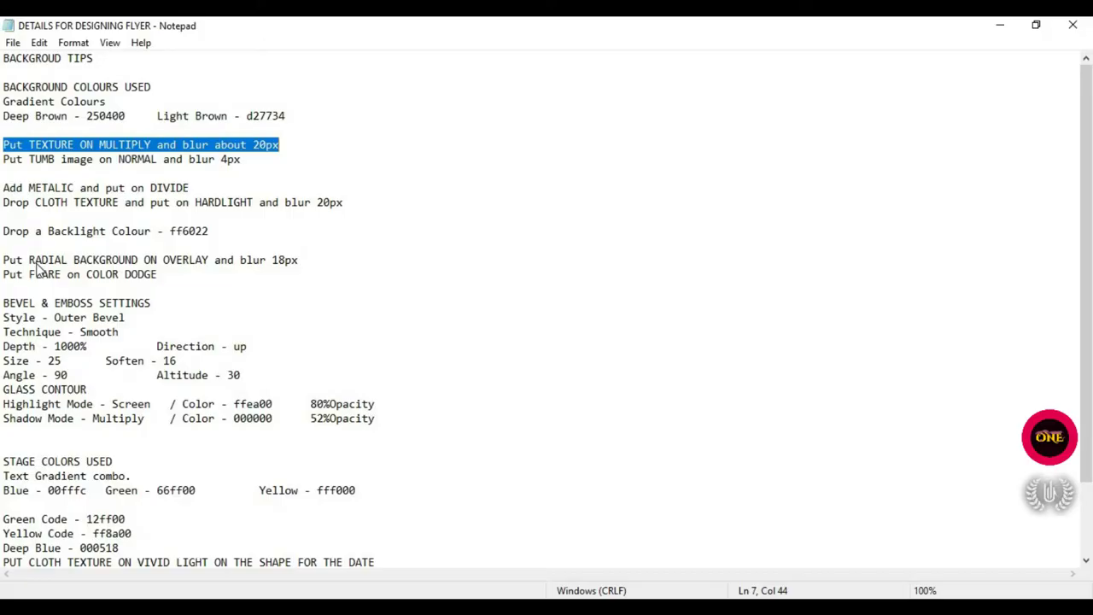
Step: Check the TUMB image instruction in the Notepad flyer notes, return to Photoshop, and set the Tumb layer's blend mode to Normal
left_click_drag(1, 159, 257, 158)
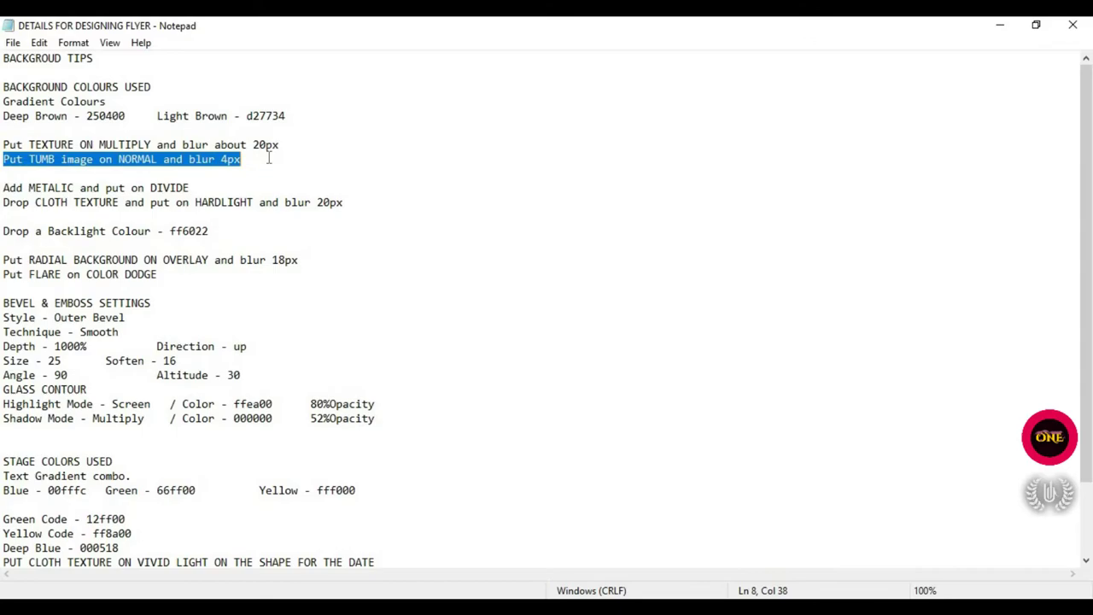
key("alt+Tab")
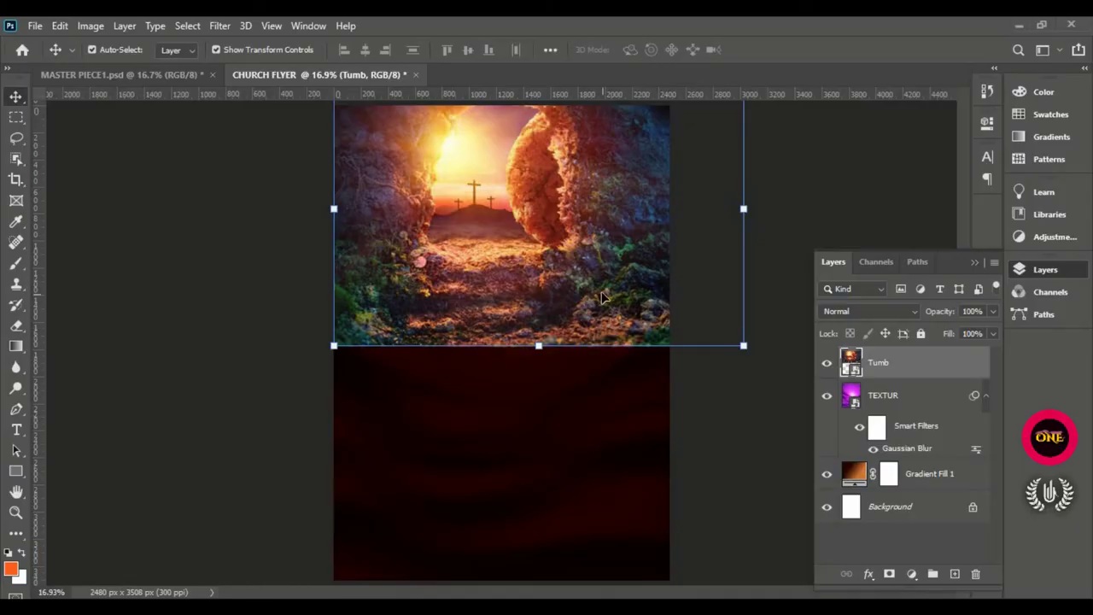
left_click(219, 26)
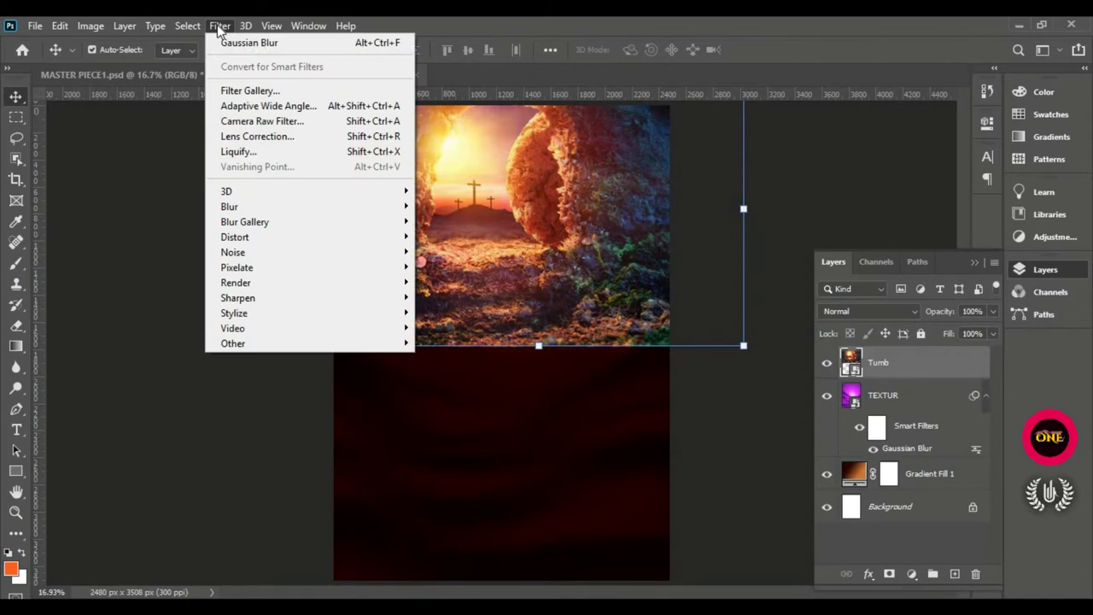
left_click(219, 26)
left_click(868, 310)
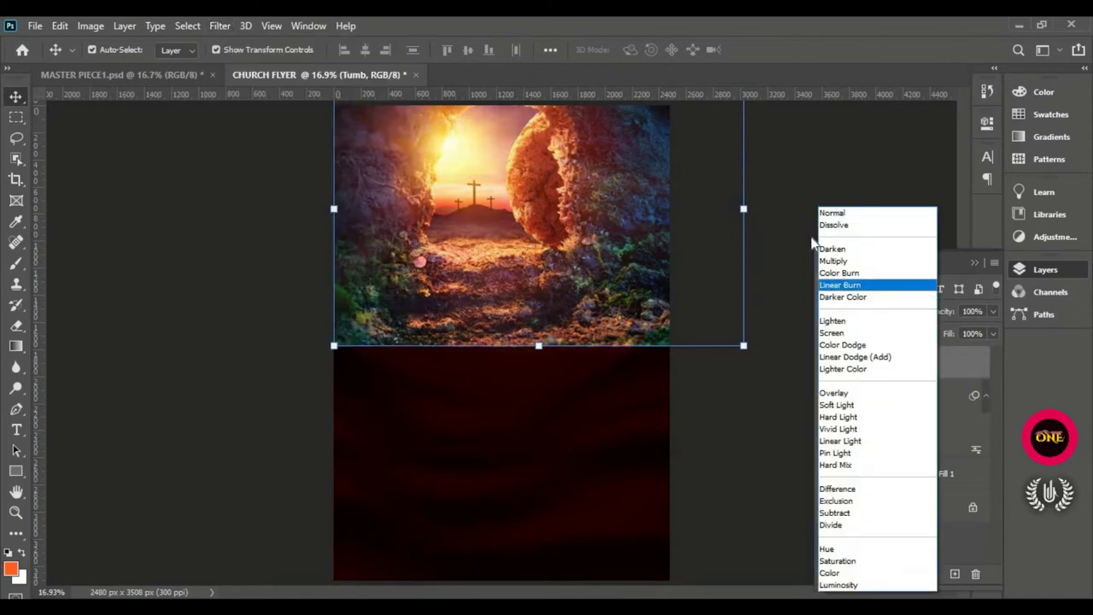
left_click(858, 213)
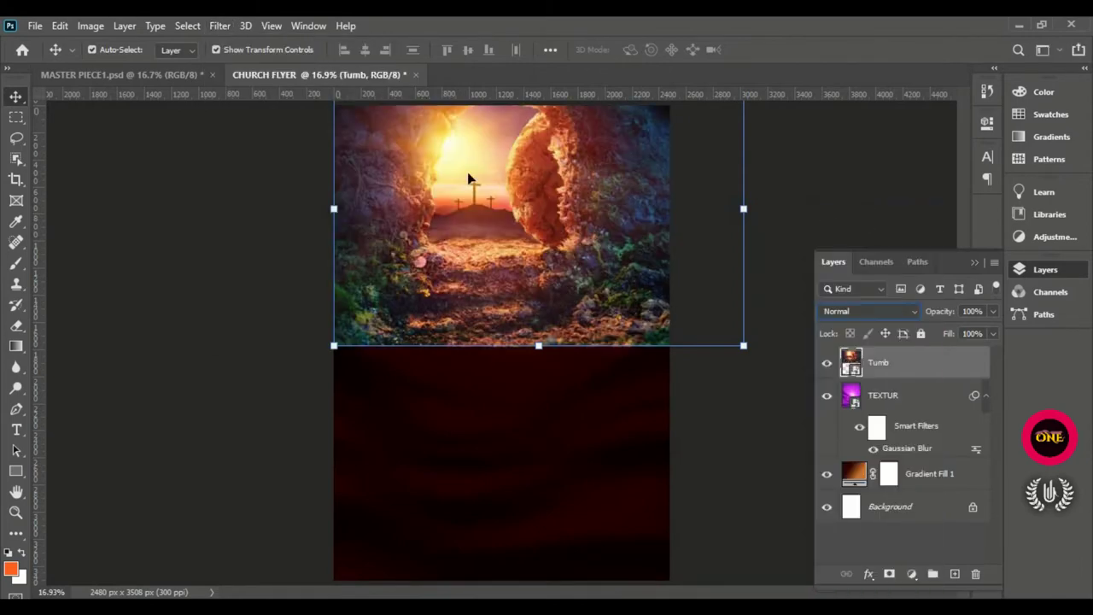
Step: Apply a Gaussian Blur with a 5-pixel radius to the Tumb layer
left_click(225, 26)
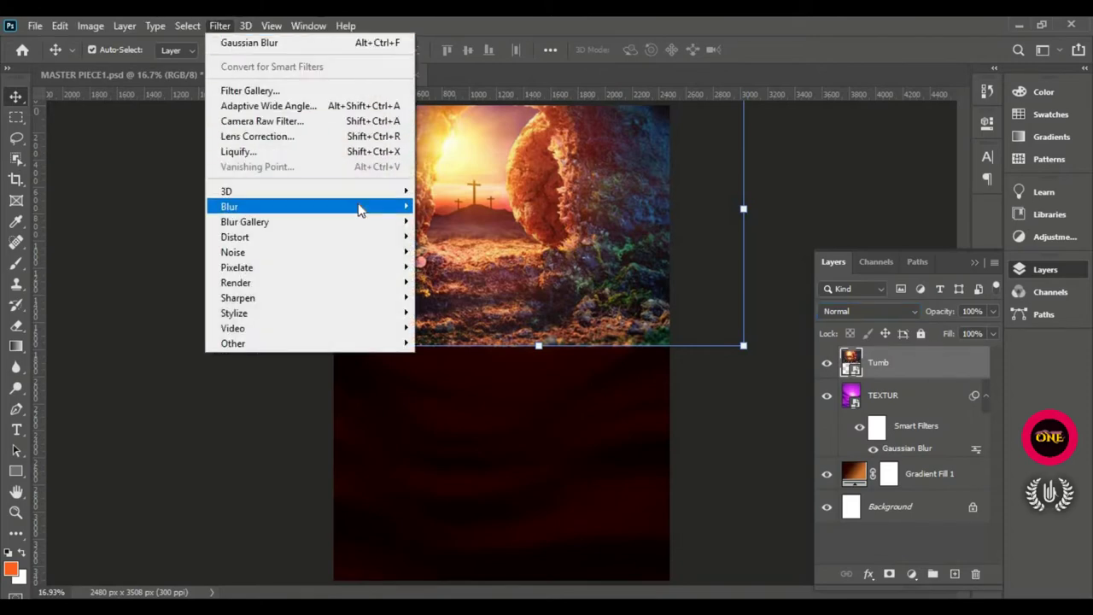
mouse_move(358, 207)
left_click(477, 267)
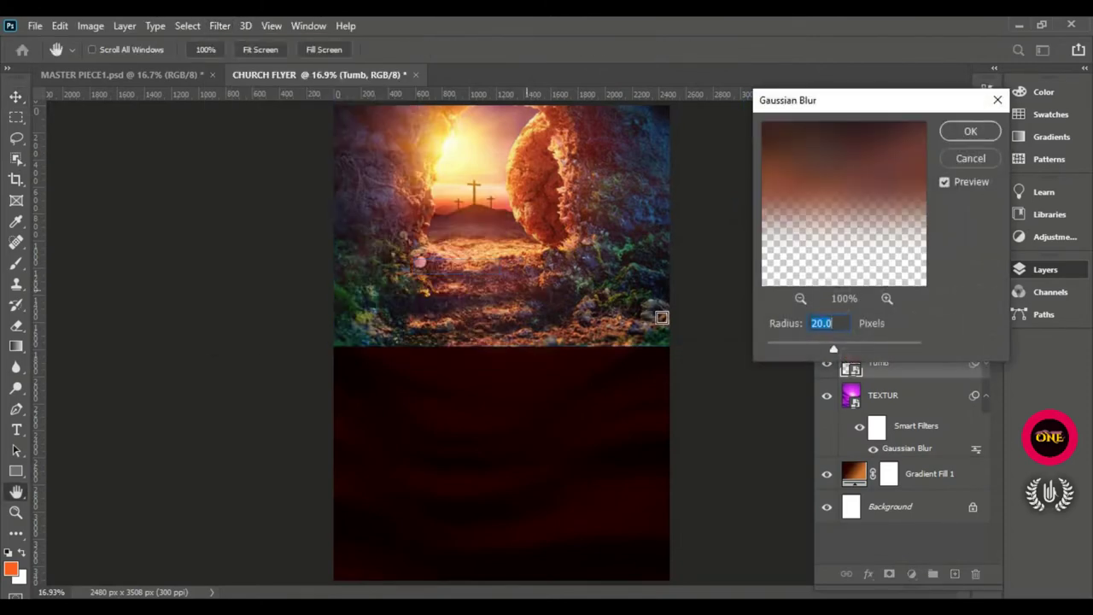
type("4")
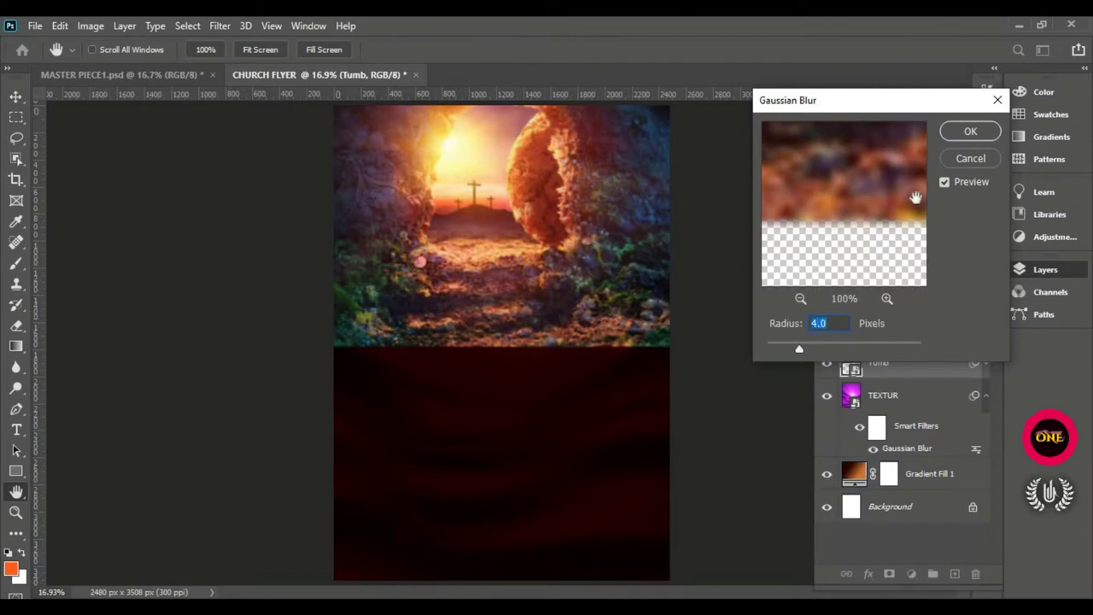
type("5")
left_click(970, 133)
key("v")
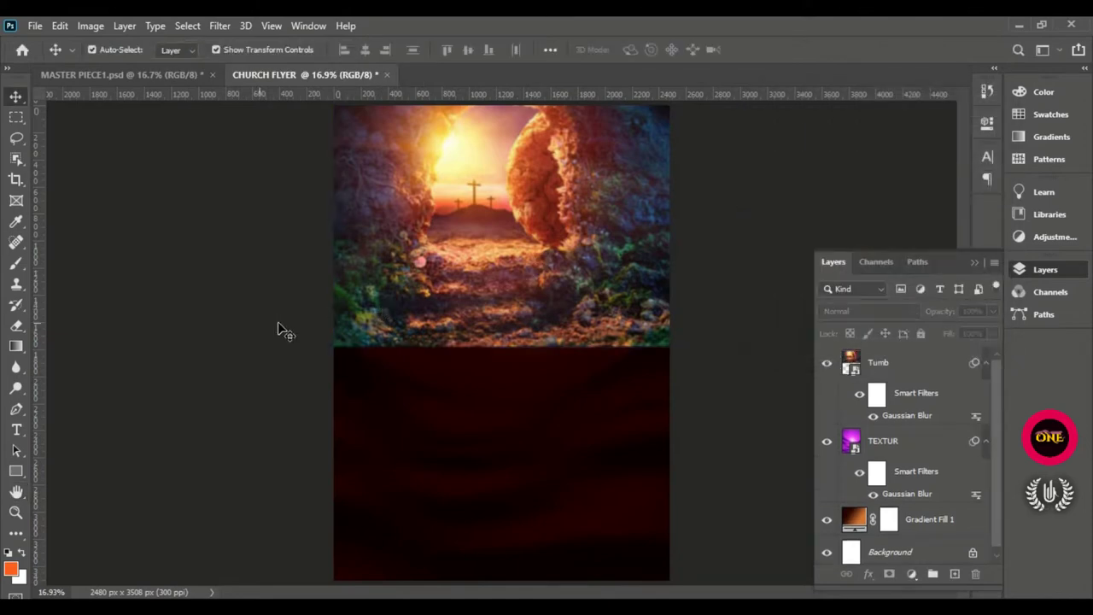
Step: Add a layer mask to the Tumb layer and ready the Brush tool with a 1400 px Soft Round brush at 0% hardness
left_click(890, 577)
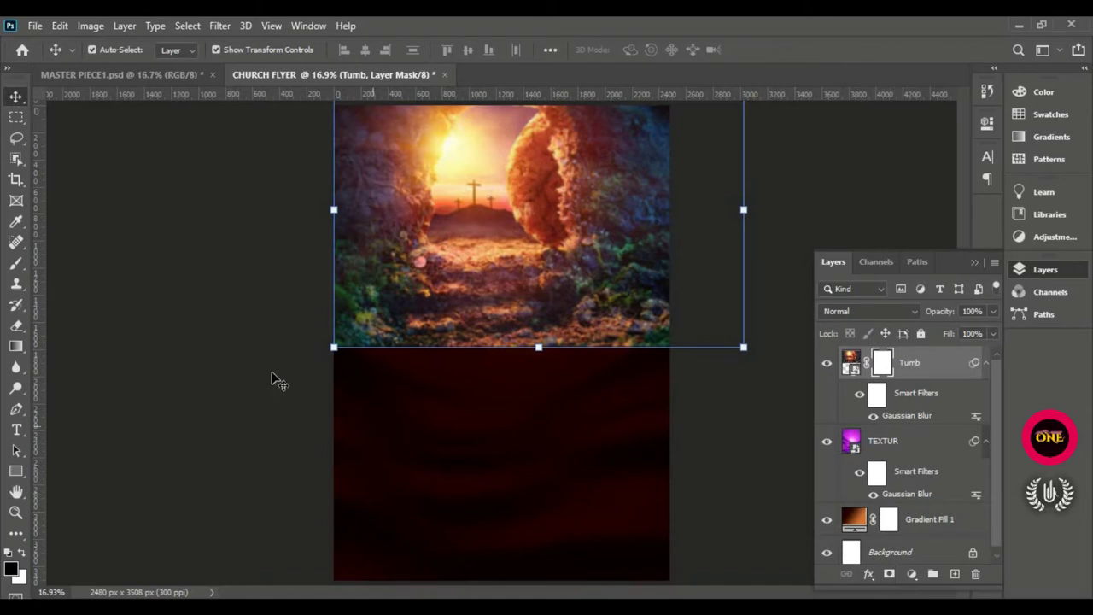
left_click(24, 264)
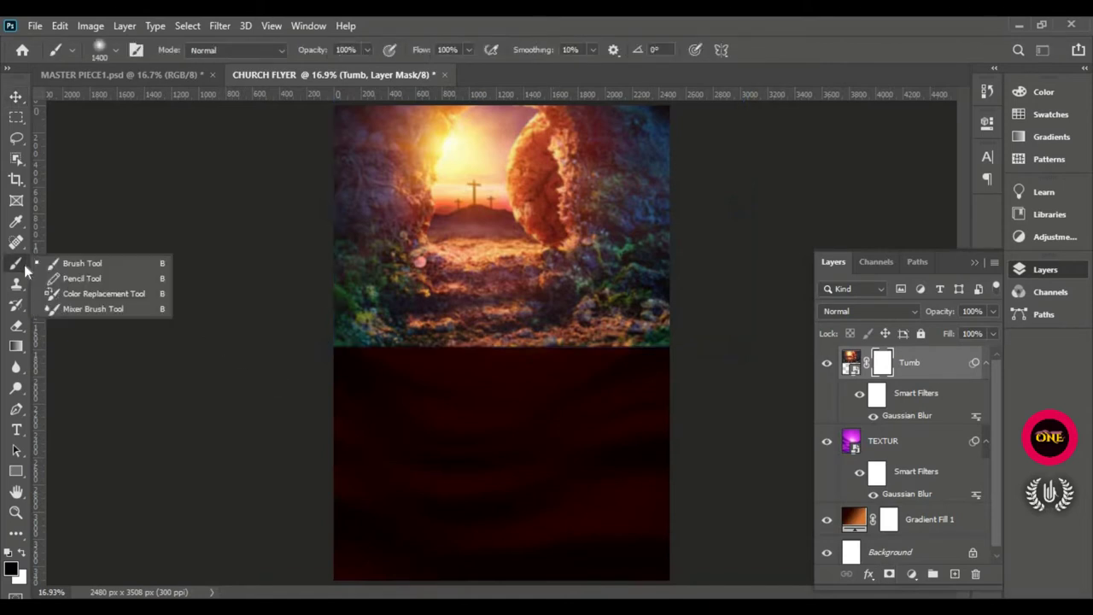
left_click(74, 265)
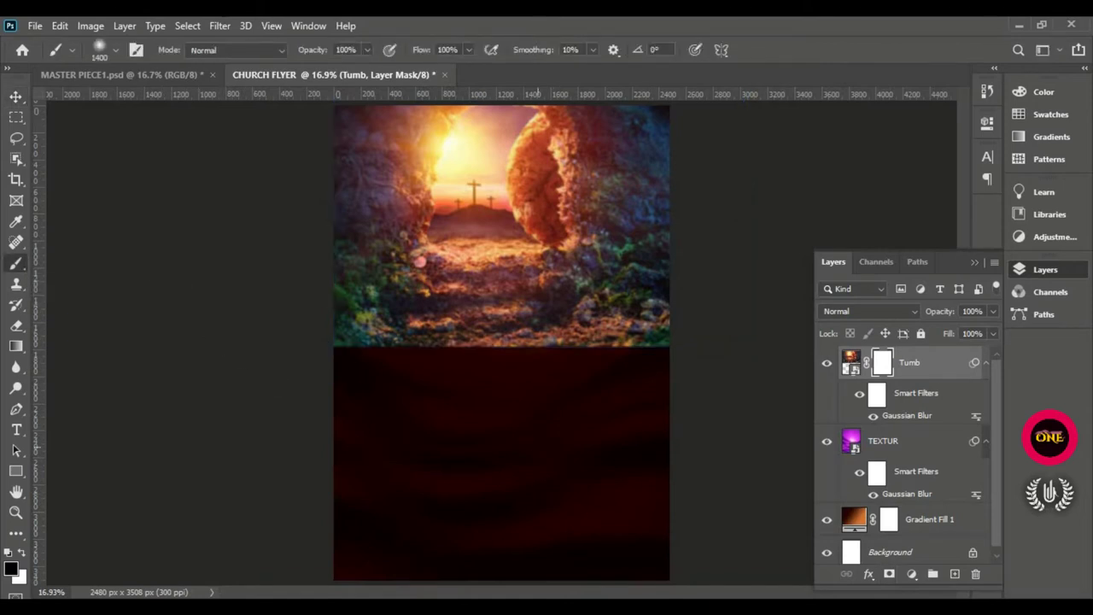
left_click(122, 52)
left_click(139, 80)
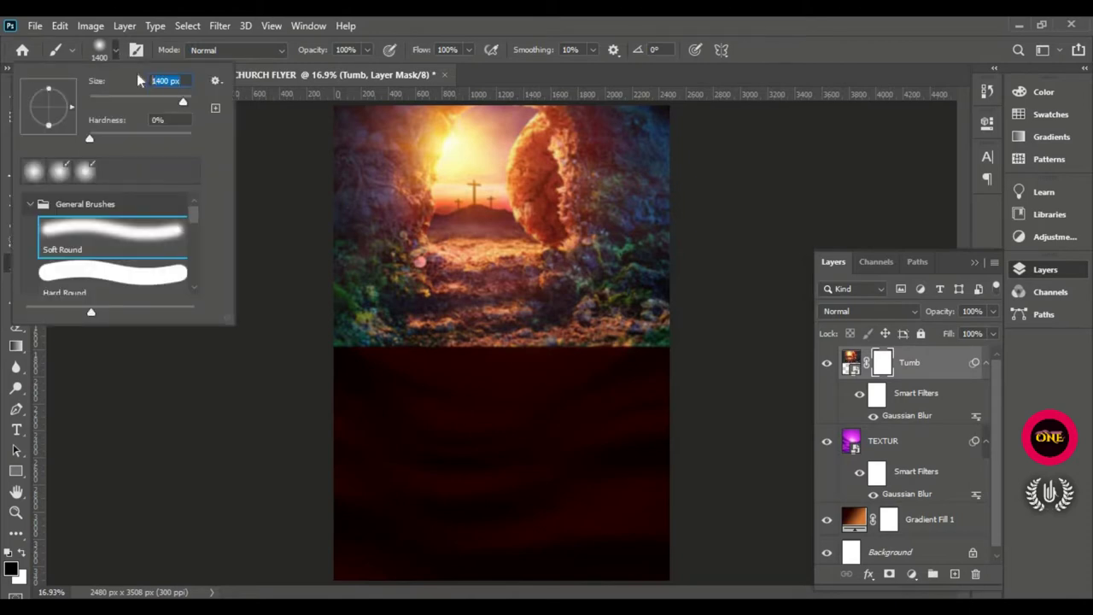
key("Tab")
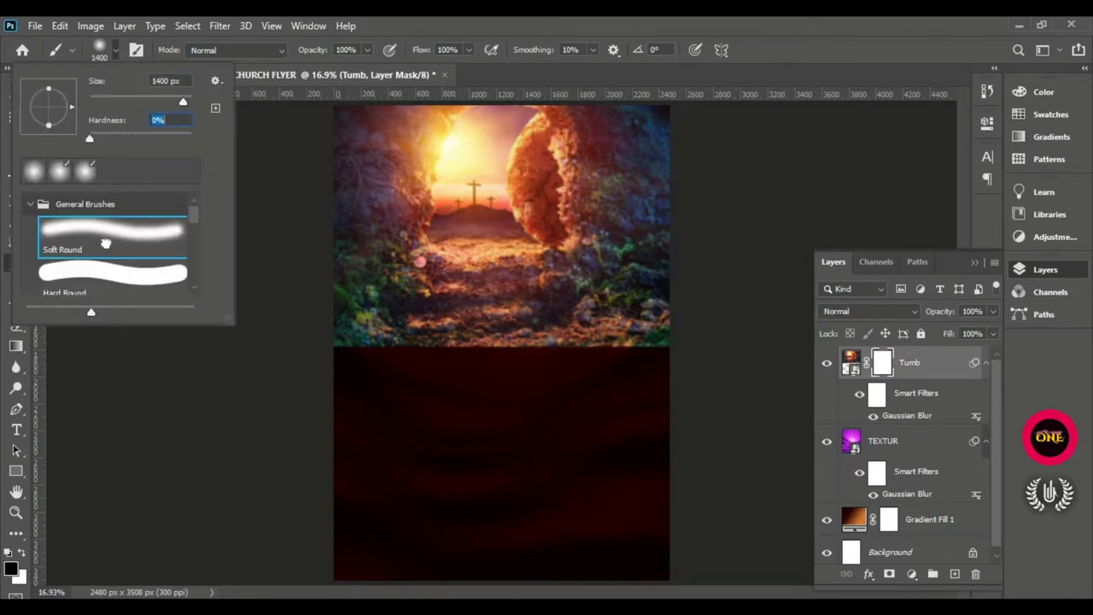
left_click(116, 52)
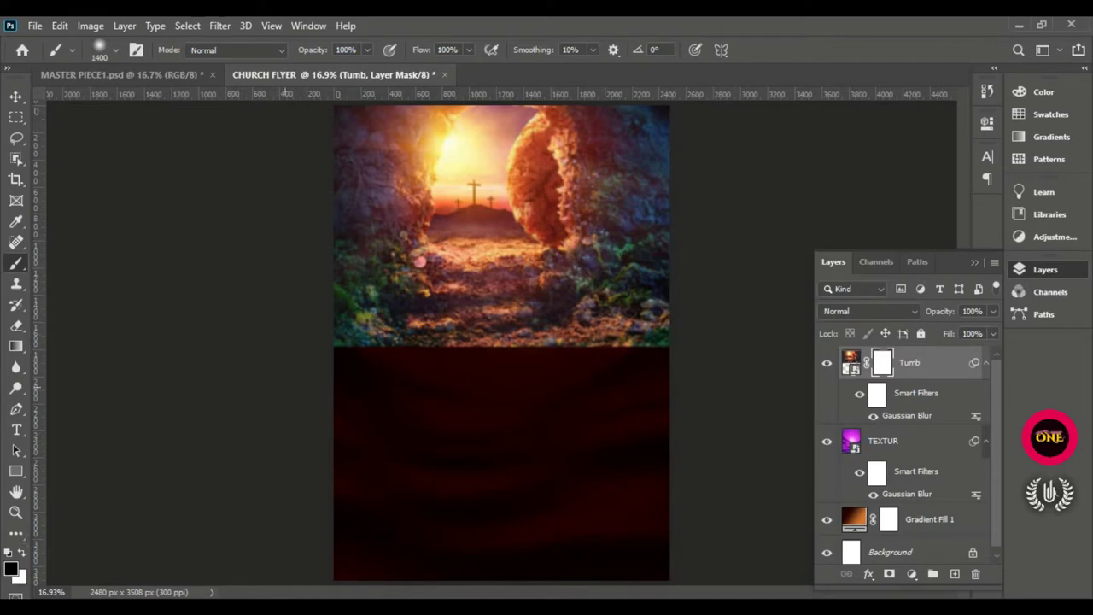
Step: Paint black across the lower part of the Tumb mask with a 1600 px soft brush to fade the image's bottom edge, and reselect Tumb
mouse_move(316, 333)
left_mouse_down()
mouse_move(658, 328)
mouse_move(367, 329)
mouse_move(233, 301)
left_mouse_up()
left_click_drag(367, 333, 615, 338)
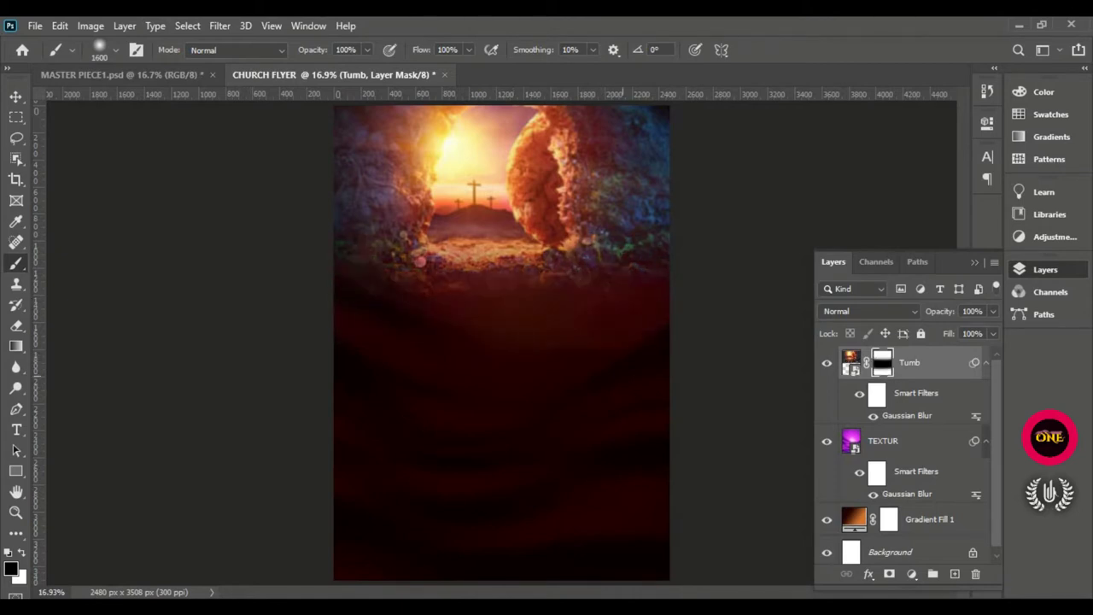
left_click(115, 50)
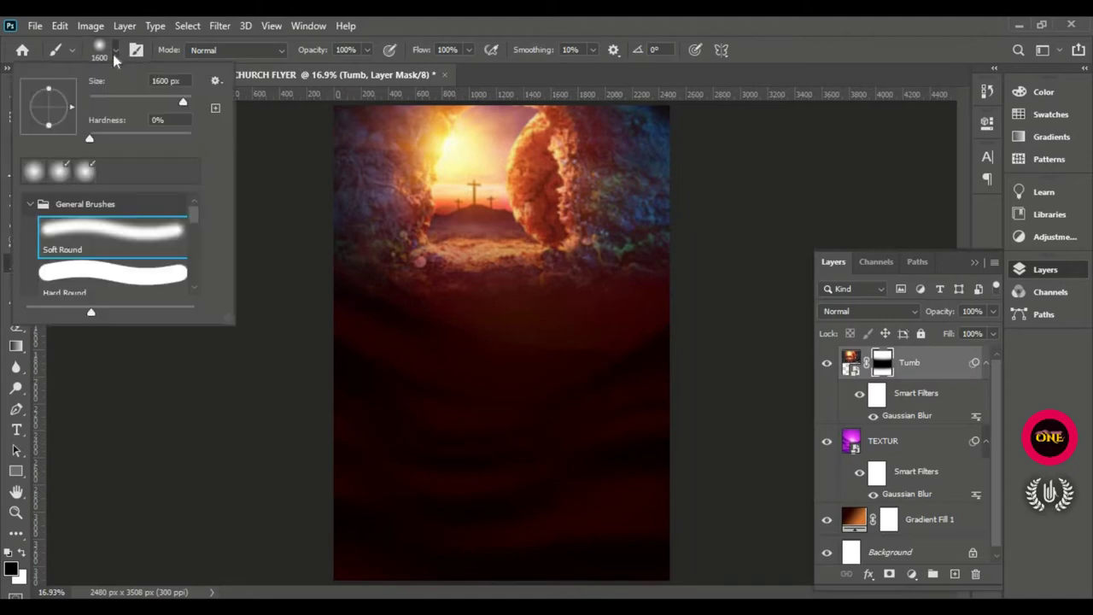
left_click(120, 58)
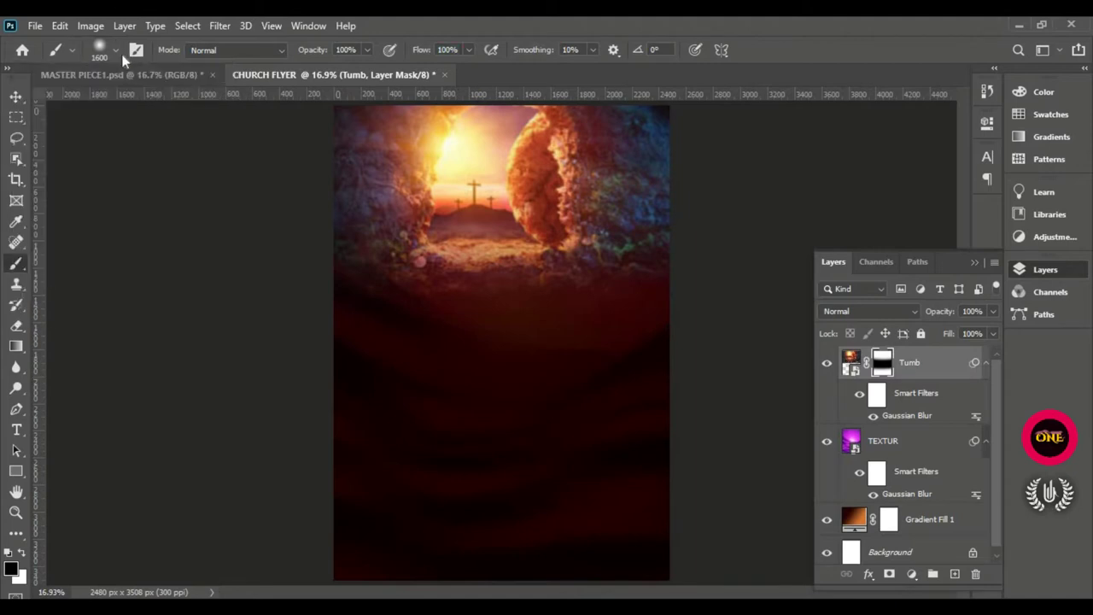
left_click_drag(259, 337, 581, 337)
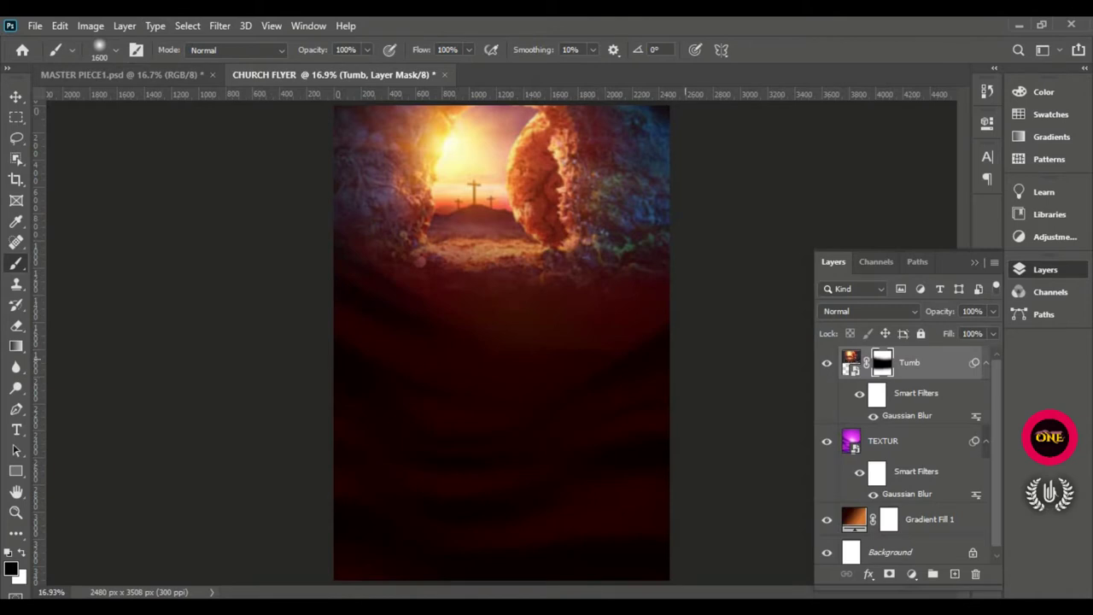
left_click_drag(670, 337, 404, 337)
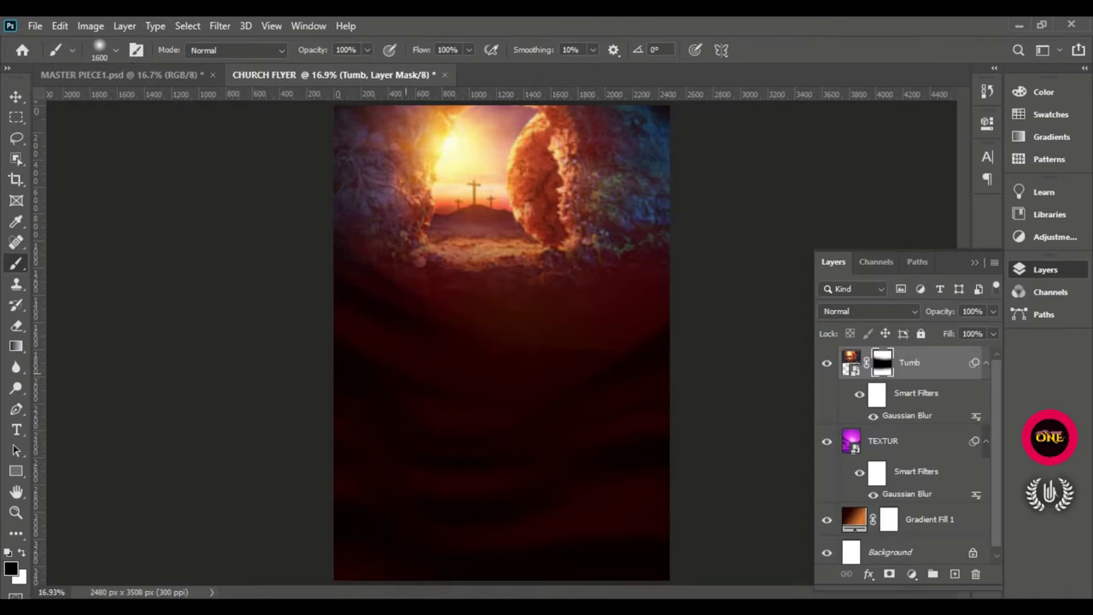
left_click(15, 99)
left_click(190, 275)
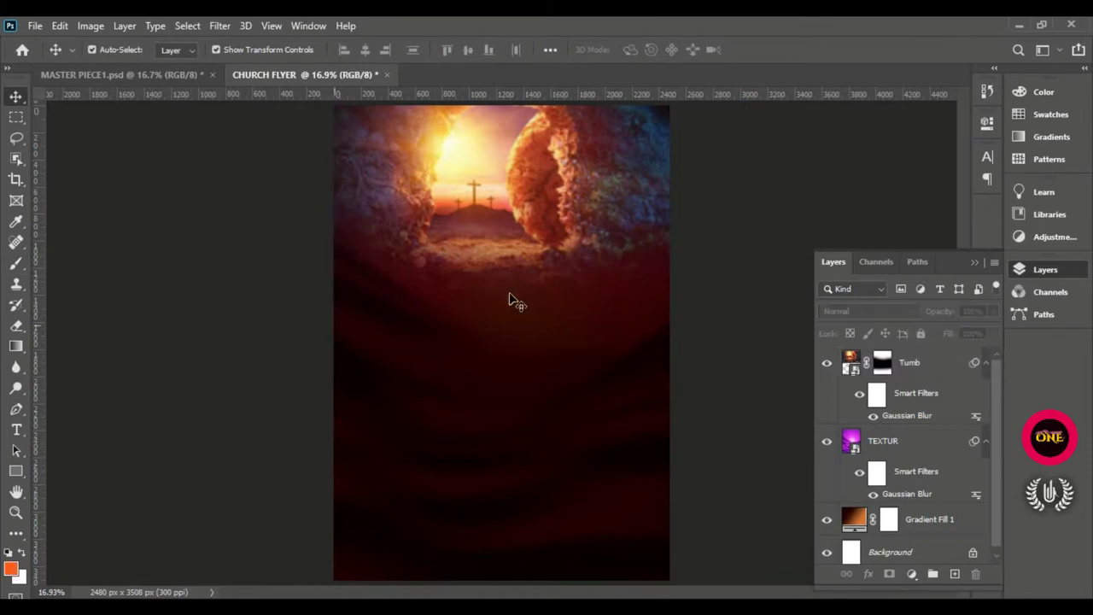
left_click(901, 366)
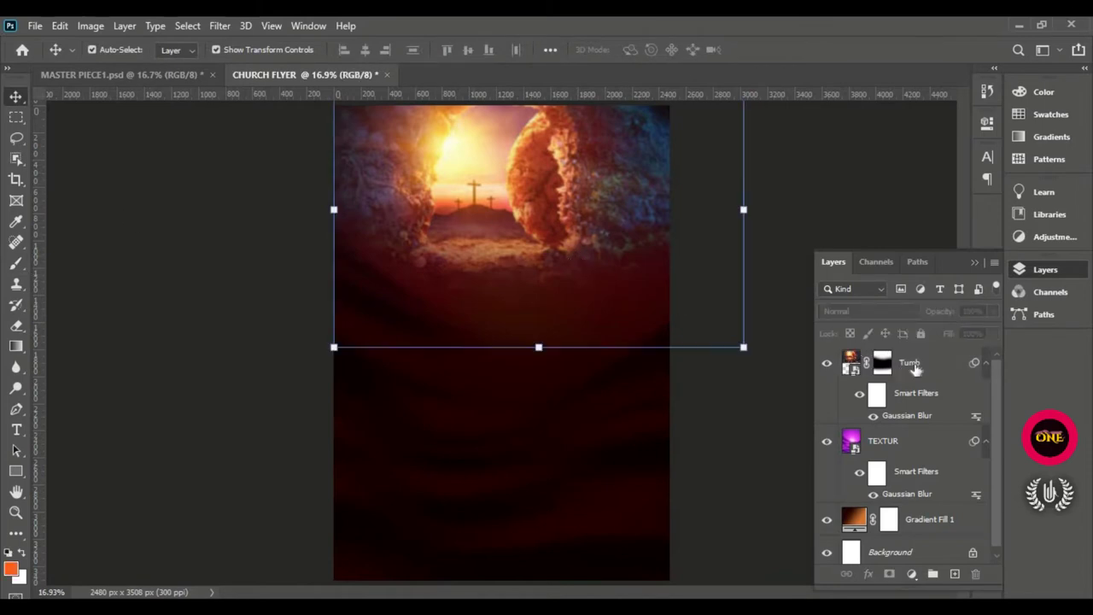
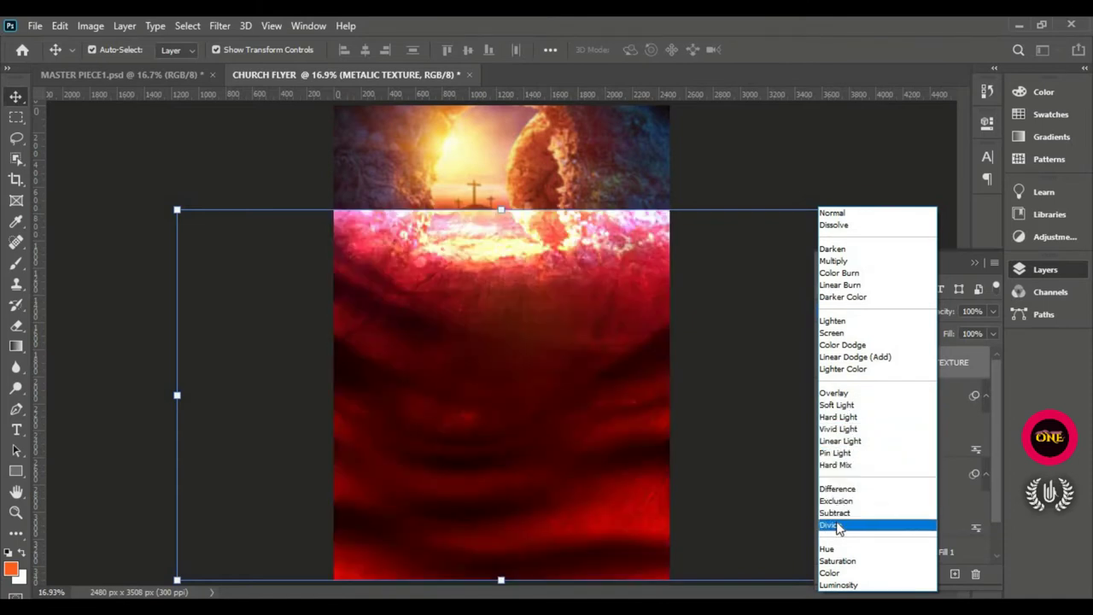
Step: Set the METALIC TEXTURE layer to Divide and fade its upper part with a vertical black-to-white linear gradient on its mask
left_click(889, 528)
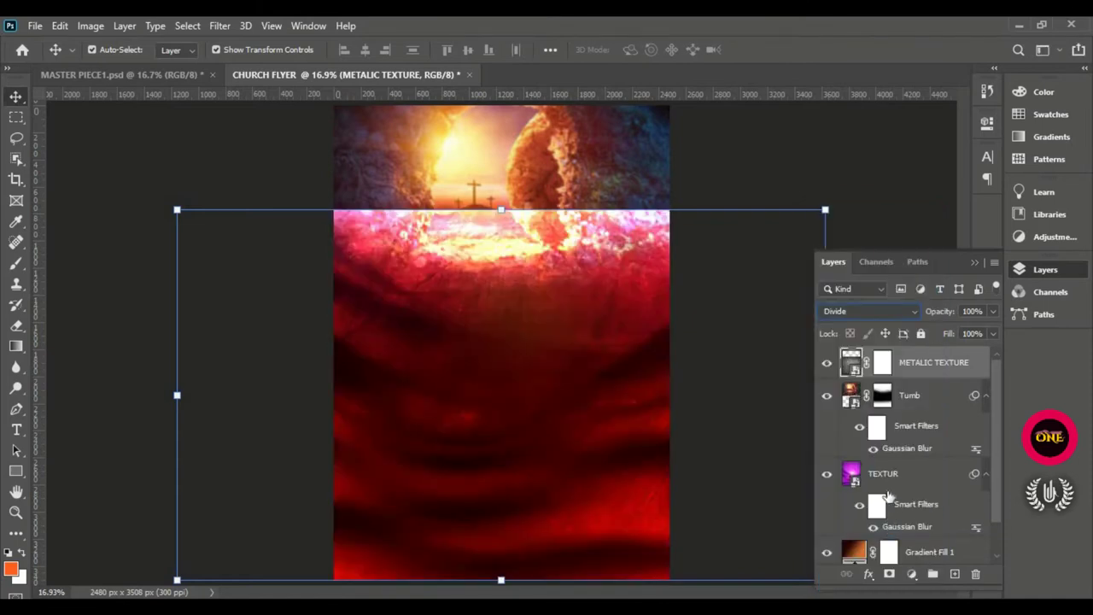
left_click(882, 365)
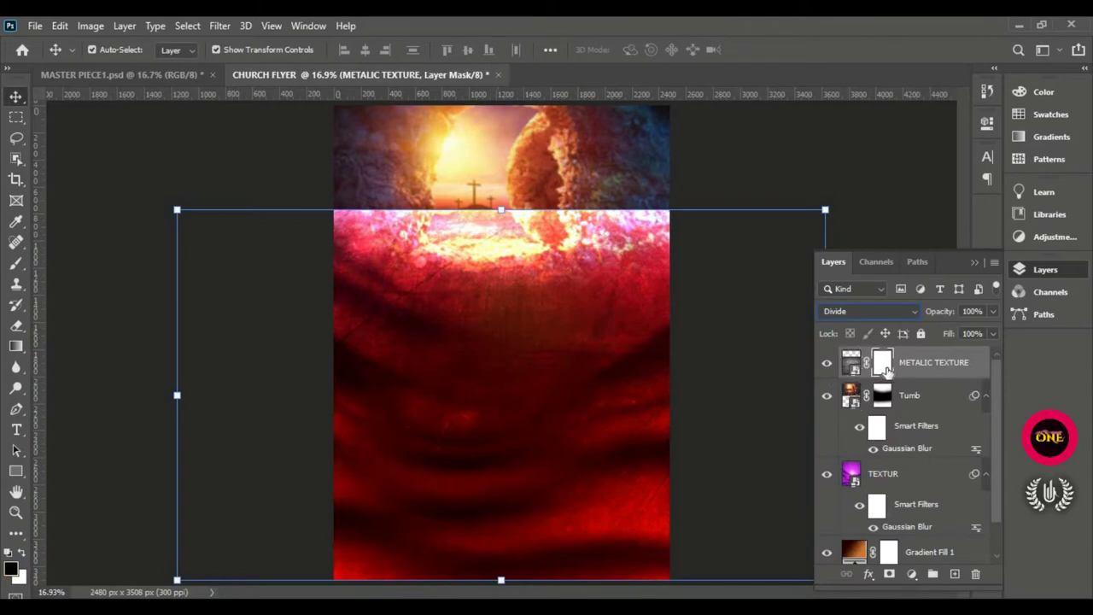
left_click(15, 346)
left_click(100, 351)
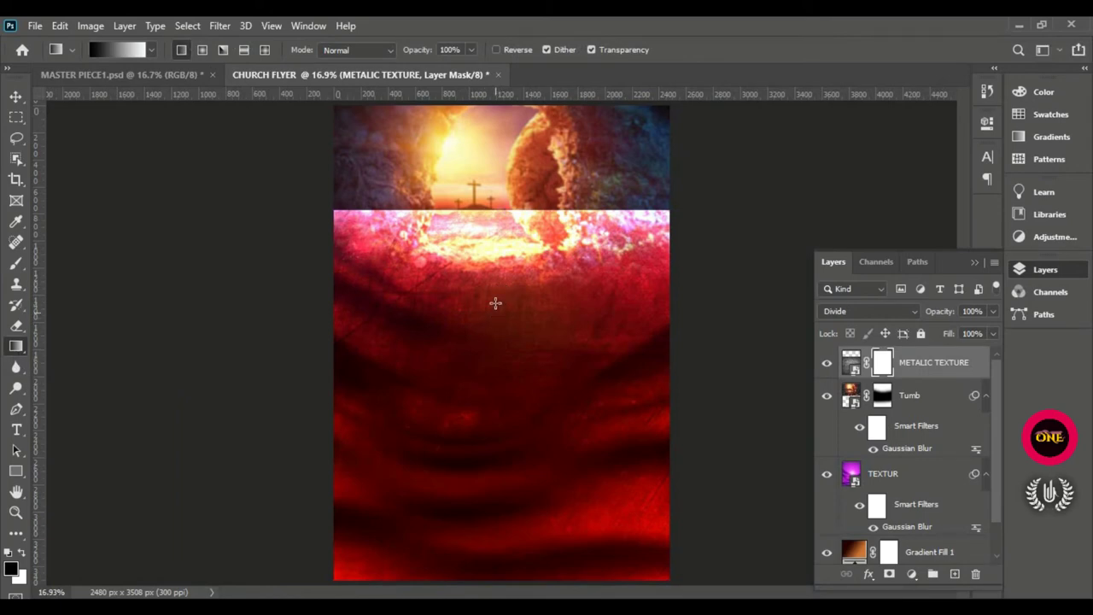
left_click_drag(497, 297, 496, 482)
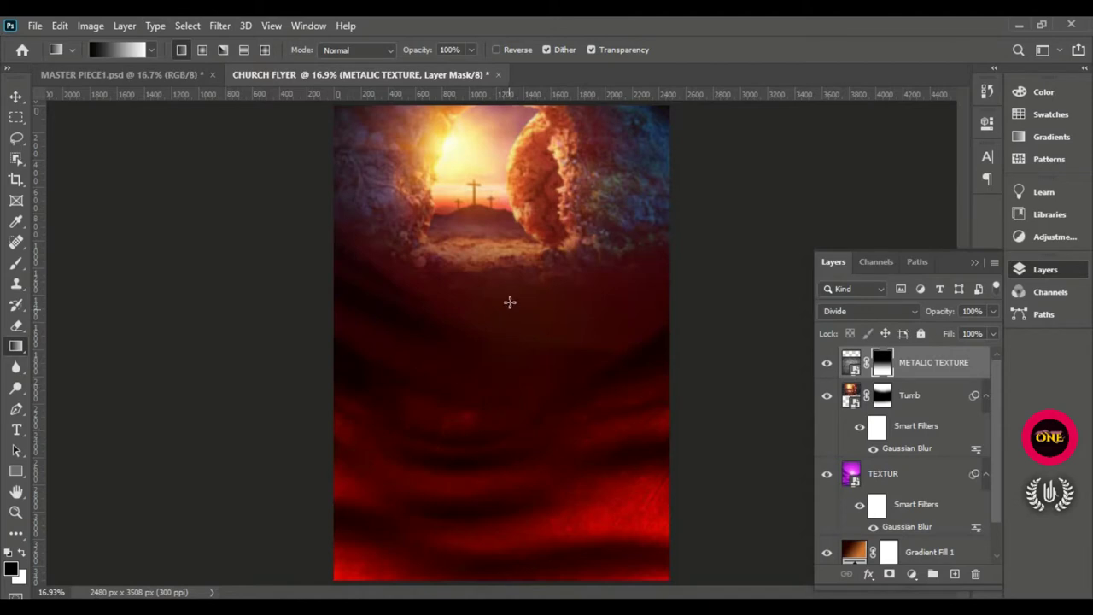
left_click_drag(510, 302, 499, 447)
left_click(16, 96)
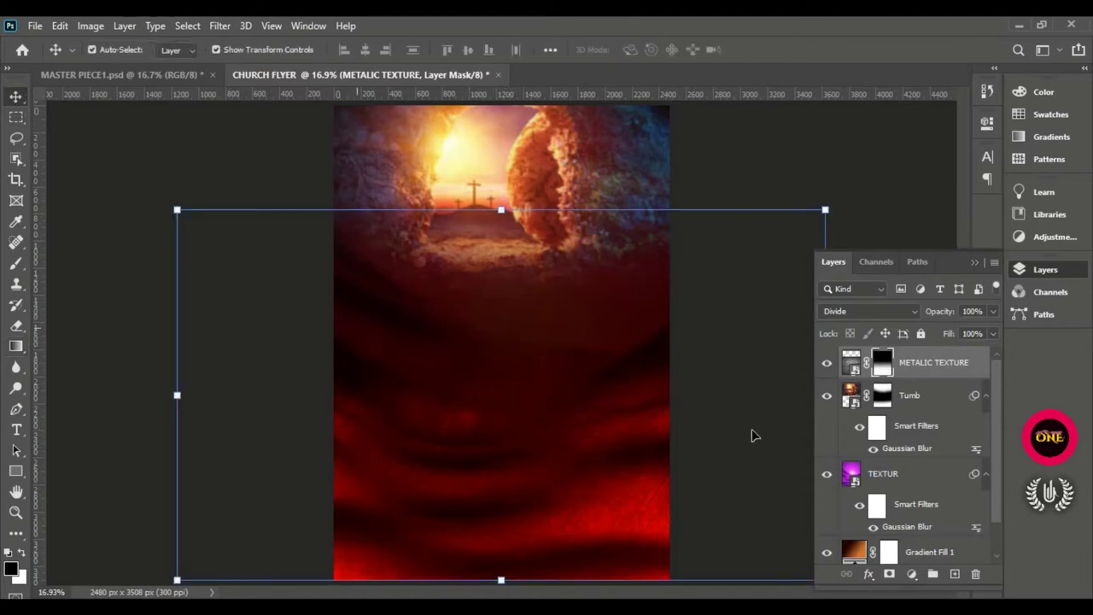
Step: Compare the flyer with and without METALIC TEXTURE, and place the FLARE image as an embedded layer across the top of the page
left_click(828, 363)
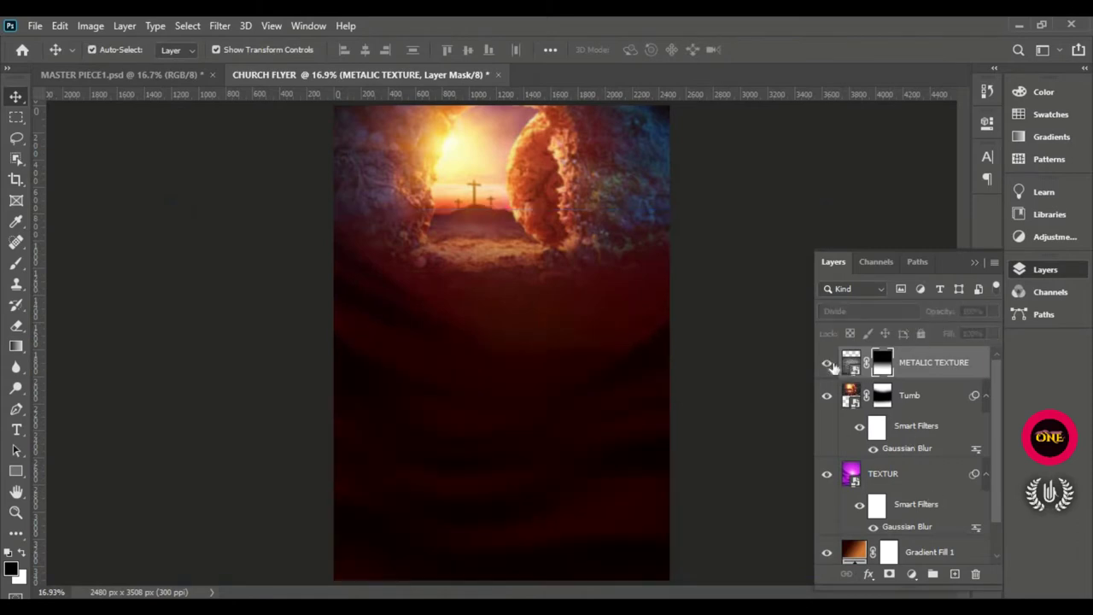
left_click(826, 364)
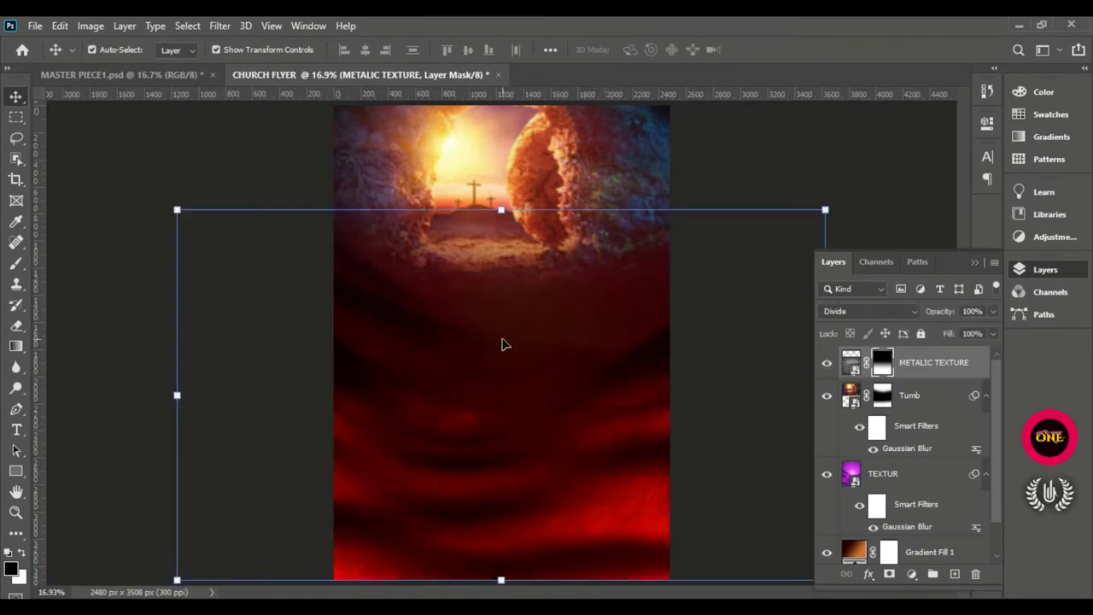
left_click(34, 25)
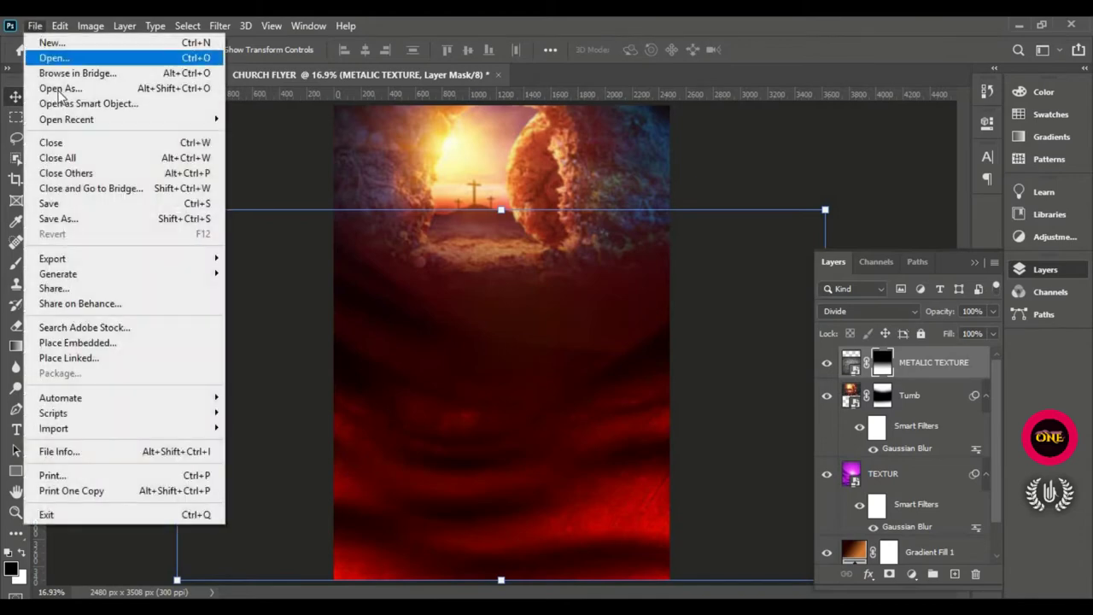
left_click(132, 346)
left_click(357, 281)
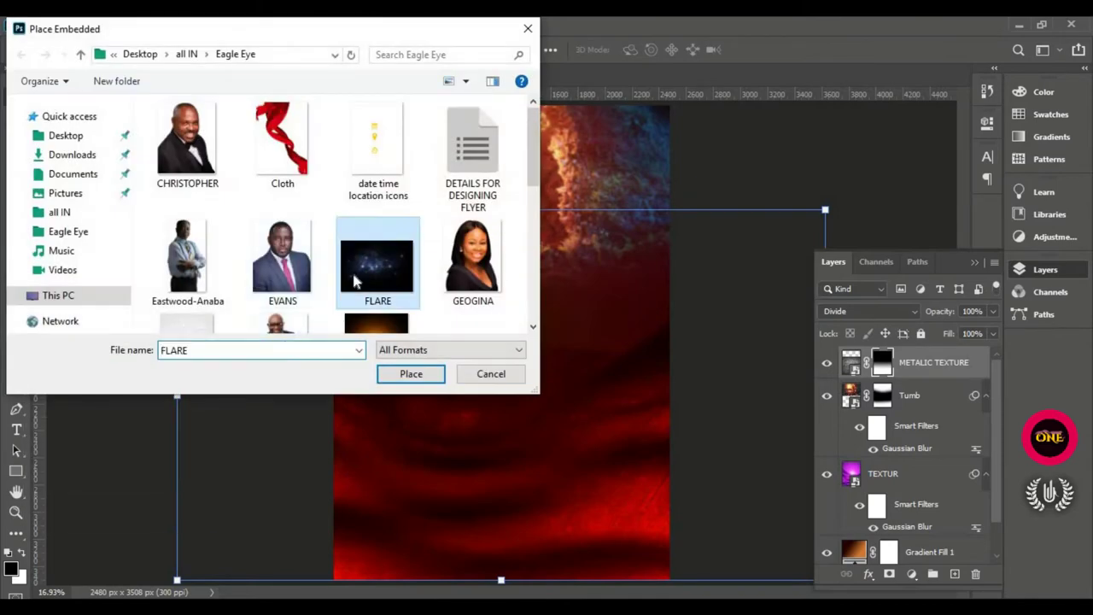
scroll(530, 196, "down", 1)
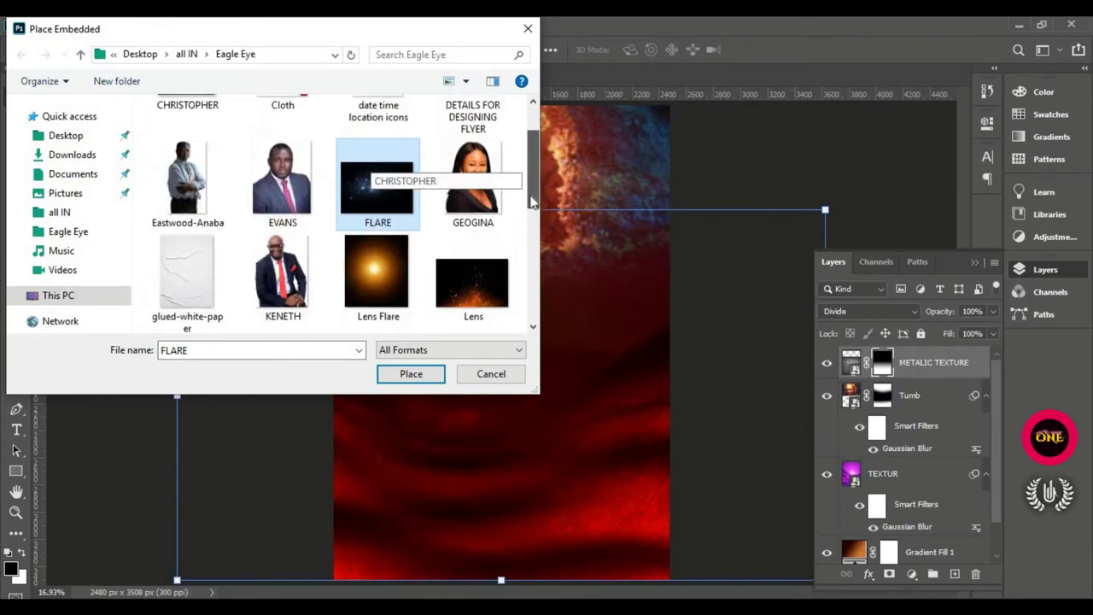
left_click(419, 382)
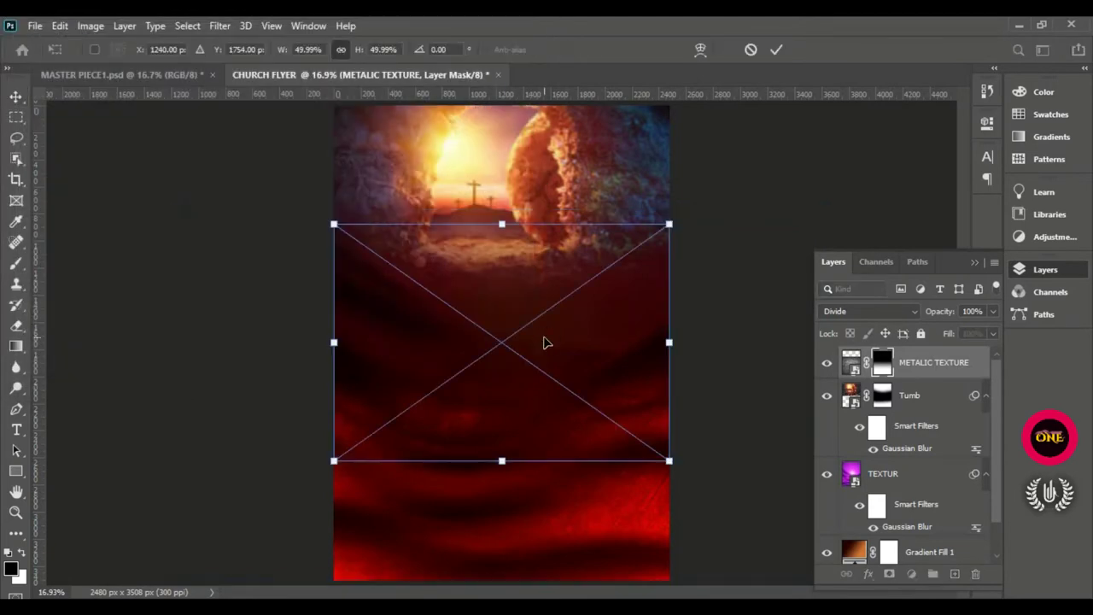
left_click_drag(515, 398, 512, 278)
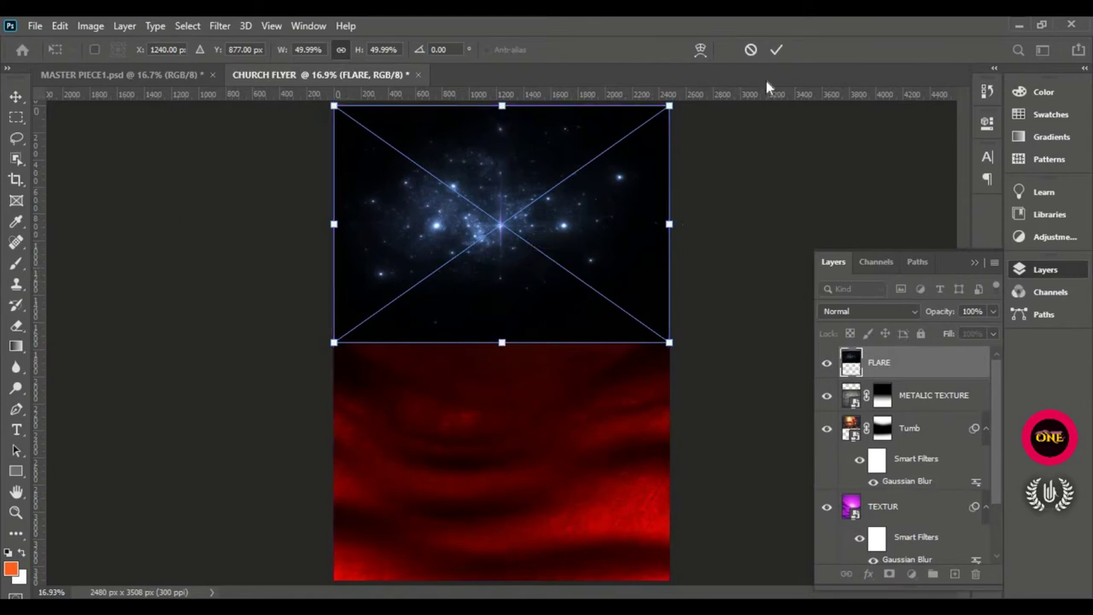
left_click(777, 49)
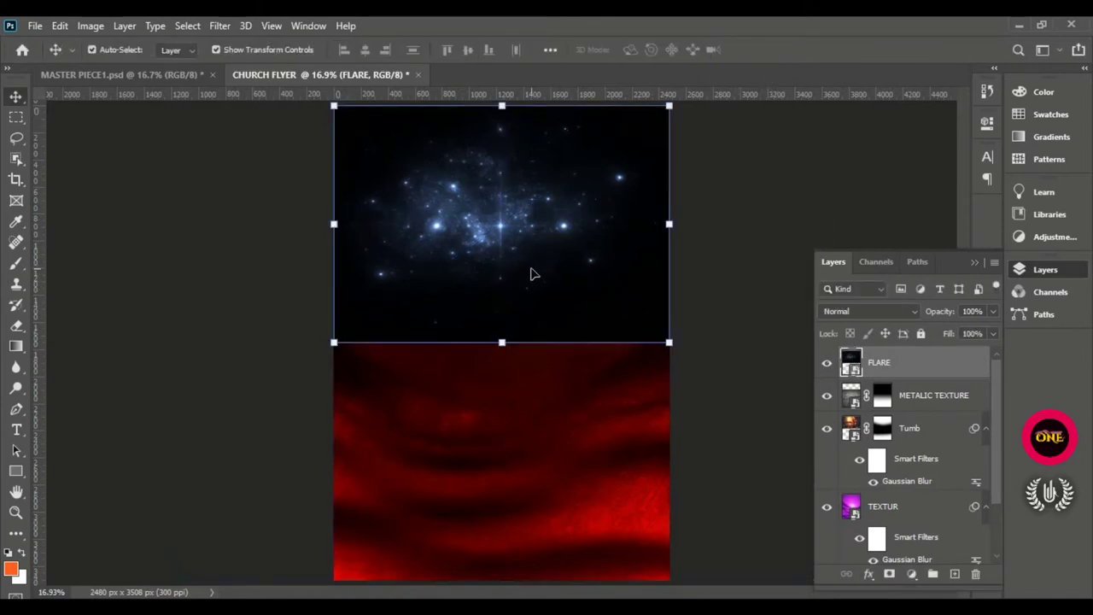
Step: Set the FLARE layer's blend mode to Color Dodge and flip it horizontally
left_click(862, 314)
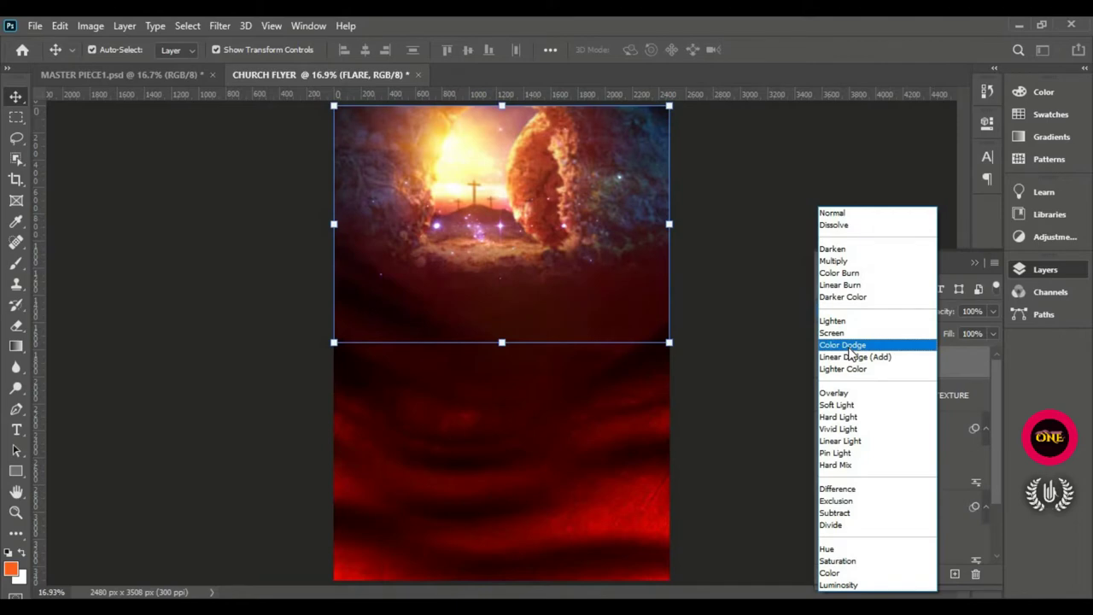
left_click(846, 345)
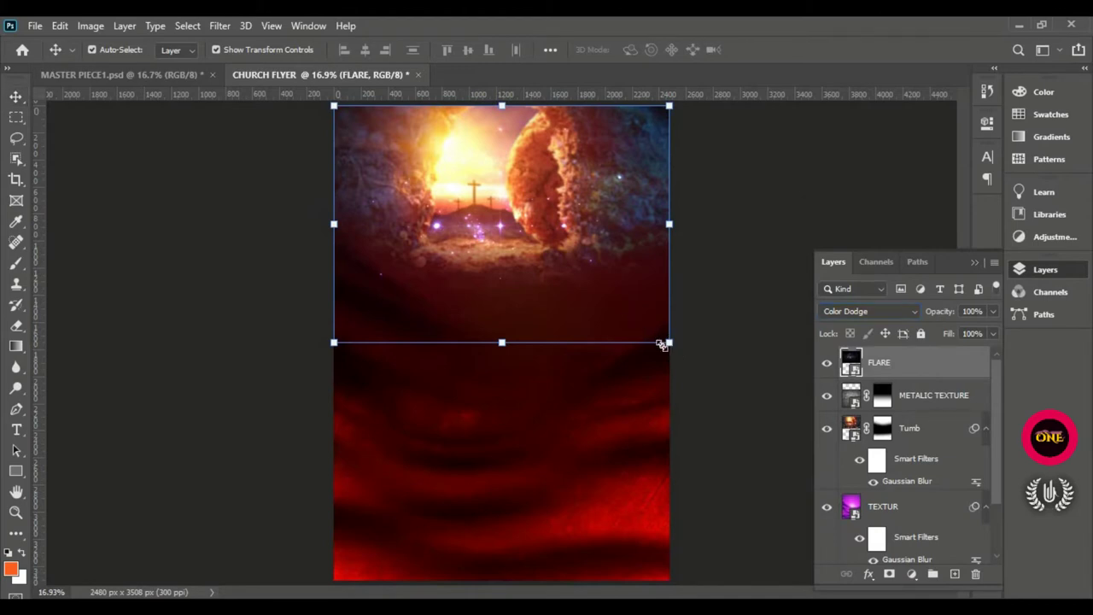
key("ctrl+t")
right_click(540, 250)
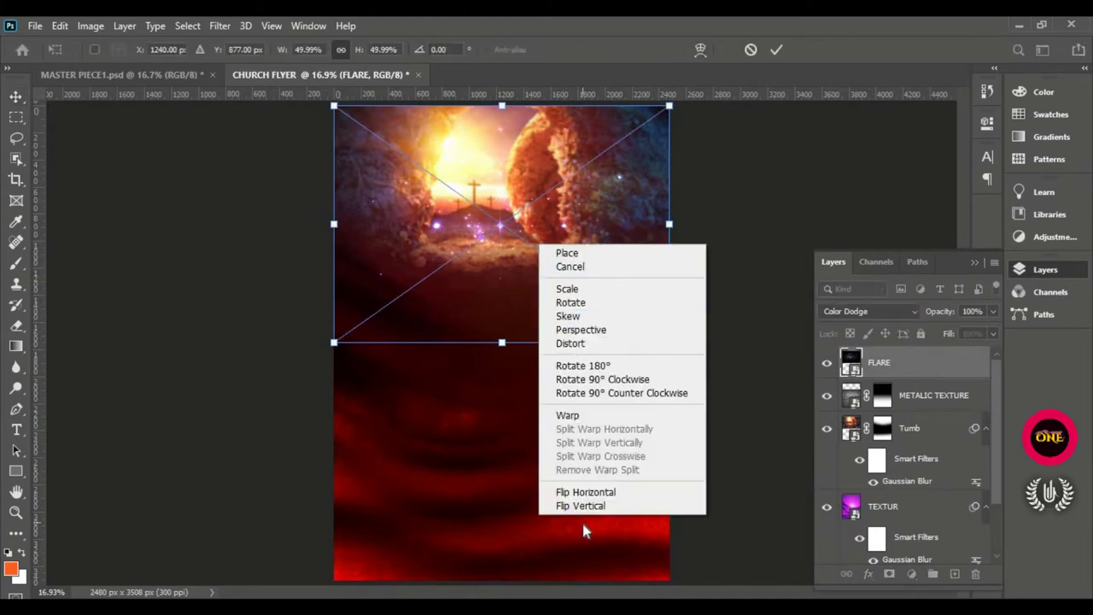
left_click(590, 494)
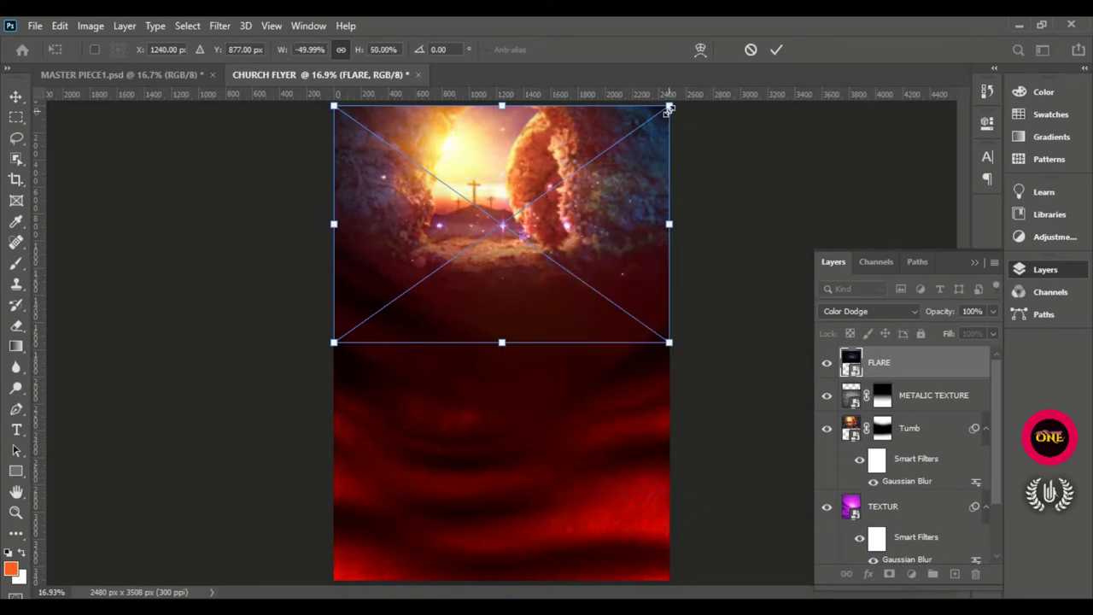
Step: Scale FLARE to about 51% and centre it across the page width over the tomb scene
left_click_drag(669, 108, 613, 161)
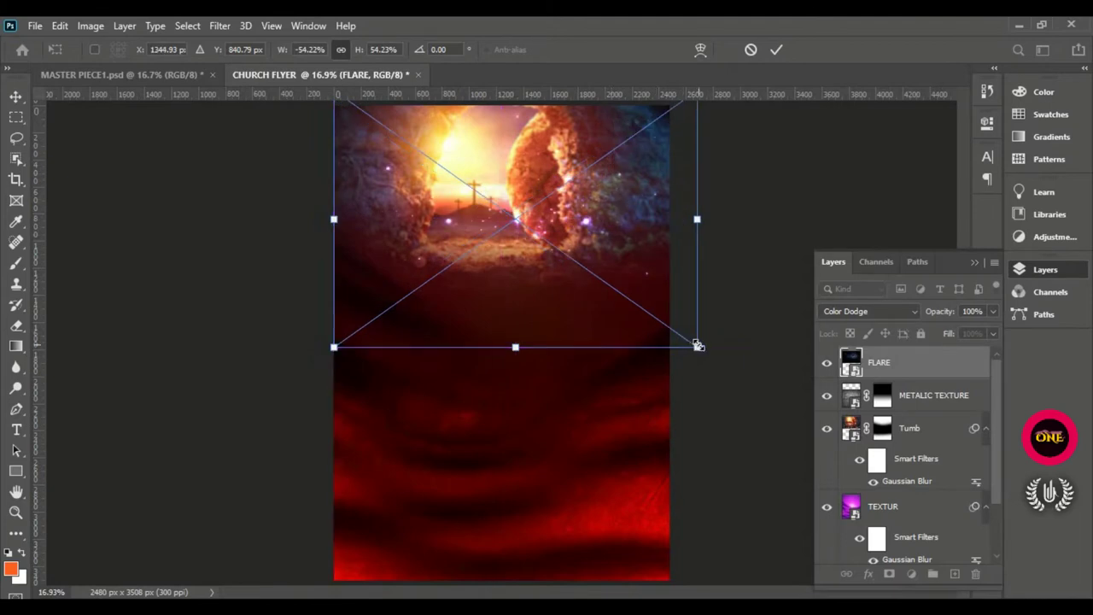
left_click_drag(699, 345, 677, 338)
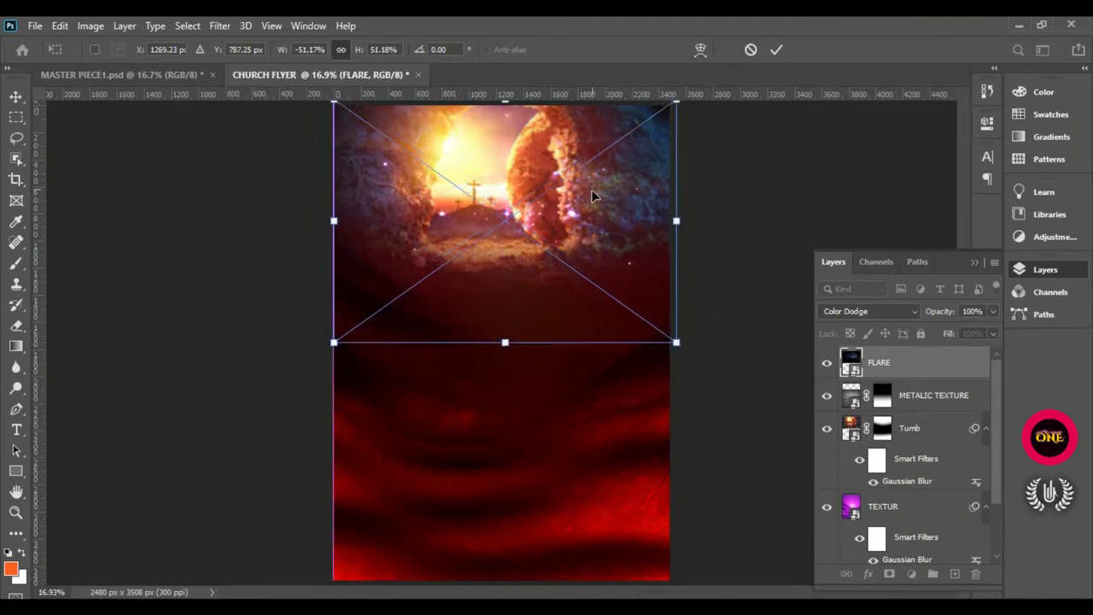
key("shift+Down")
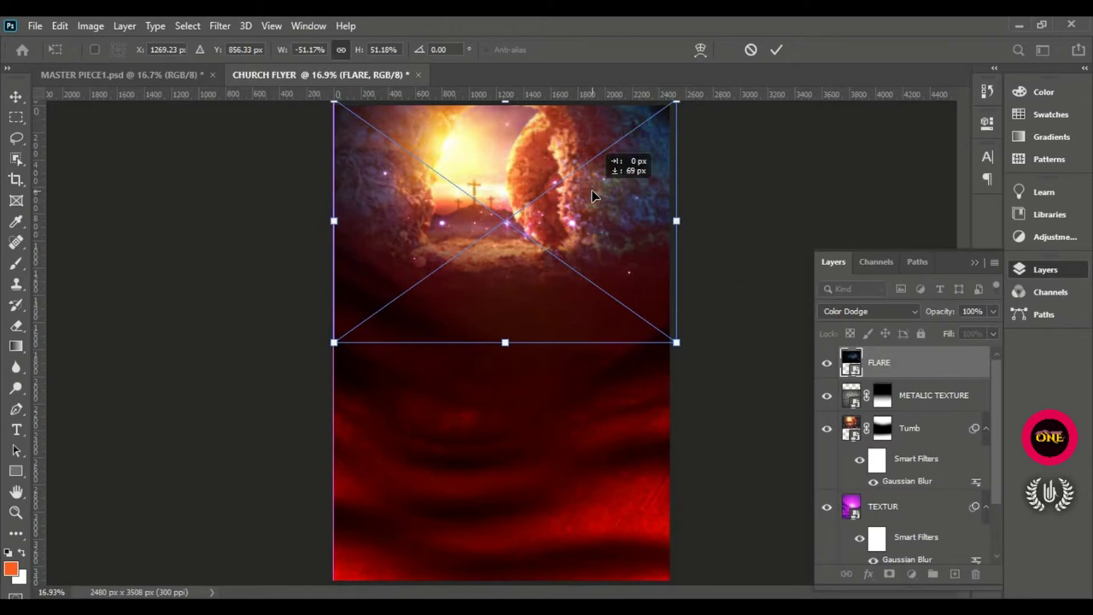
key("Left")
key("Left")
key("Left")
key("Left")
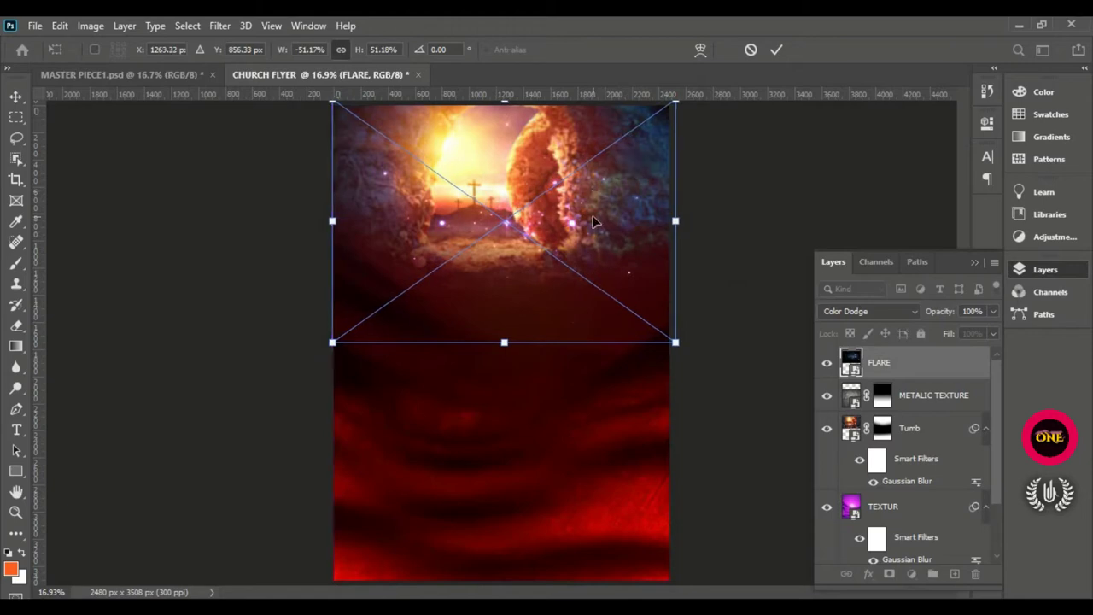
left_click(777, 49)
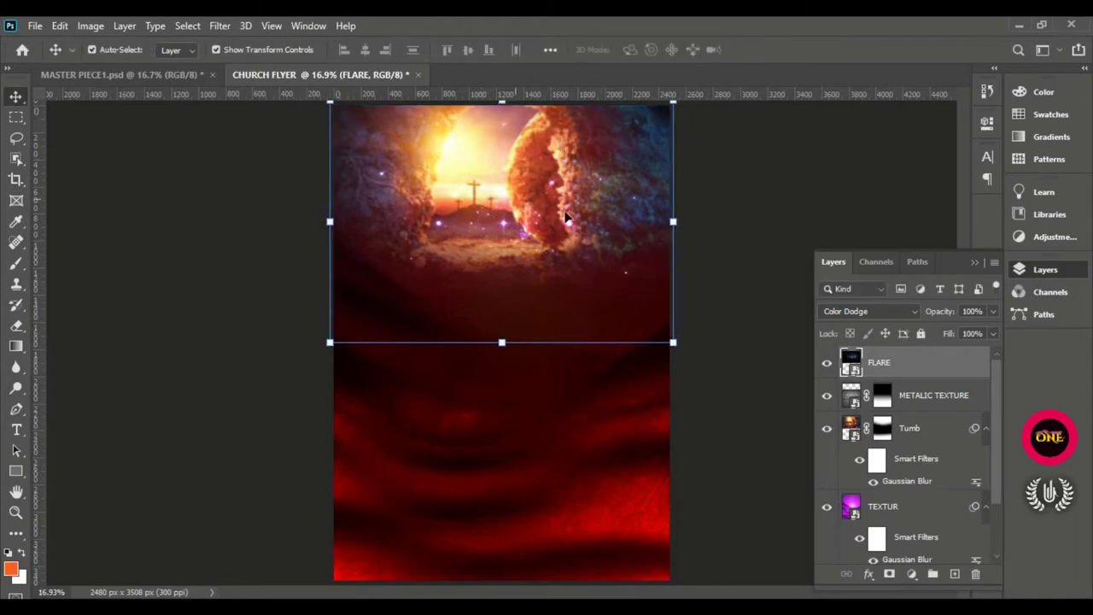
Step: Add a layer mask to FLARE, fade its lower part with a 1600 px soft black brush, and reselect the layer's image
left_click(828, 363)
left_click(829, 363)
left_click(889, 574)
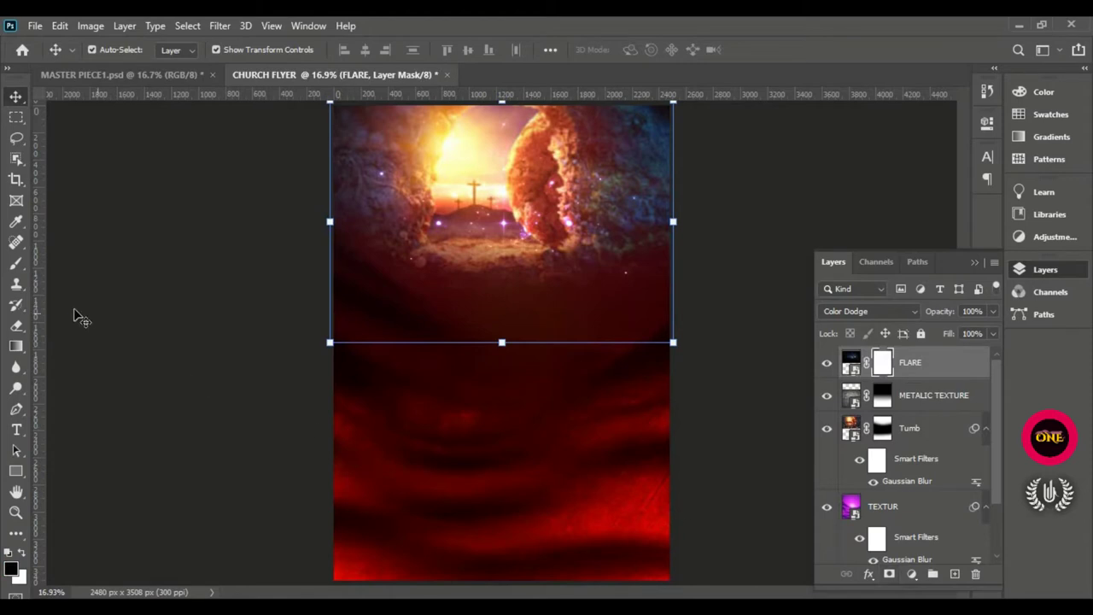
left_click_drag(17, 262, 88, 260)
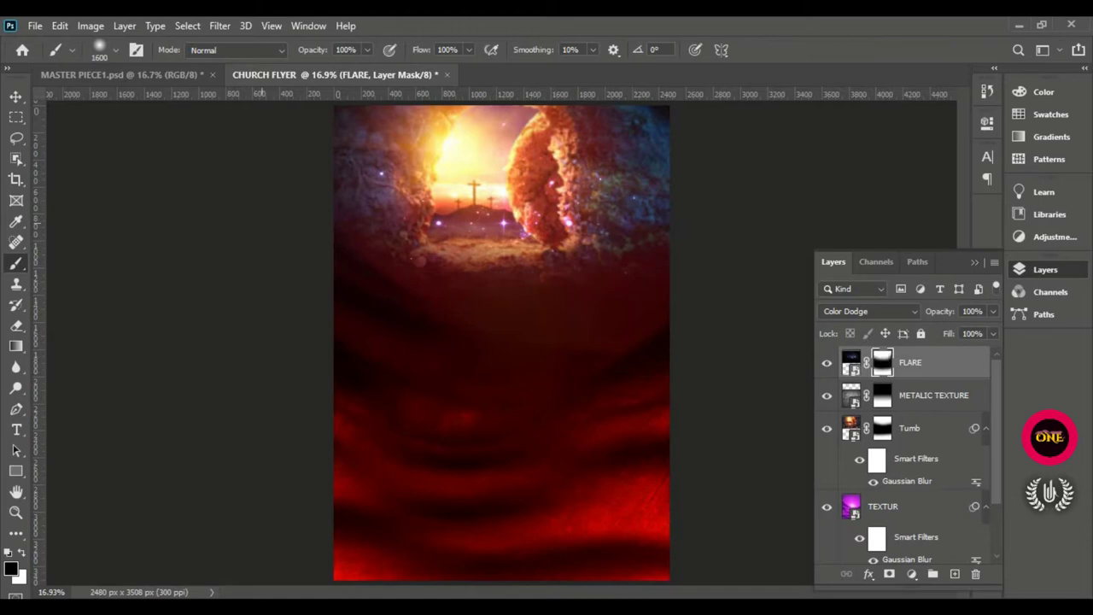
left_click(16, 96)
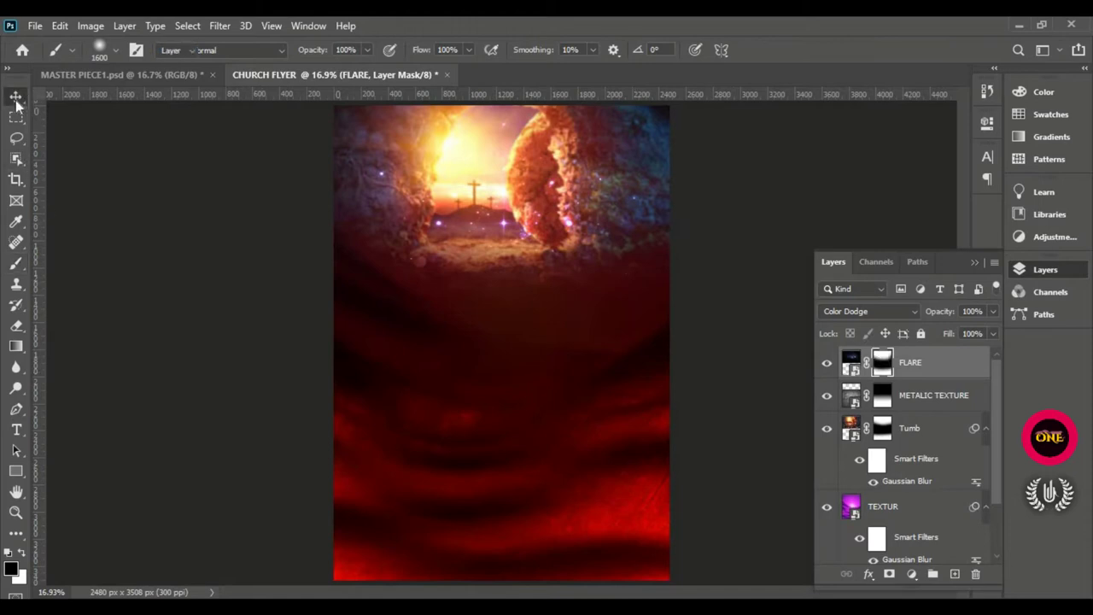
left_click(921, 366)
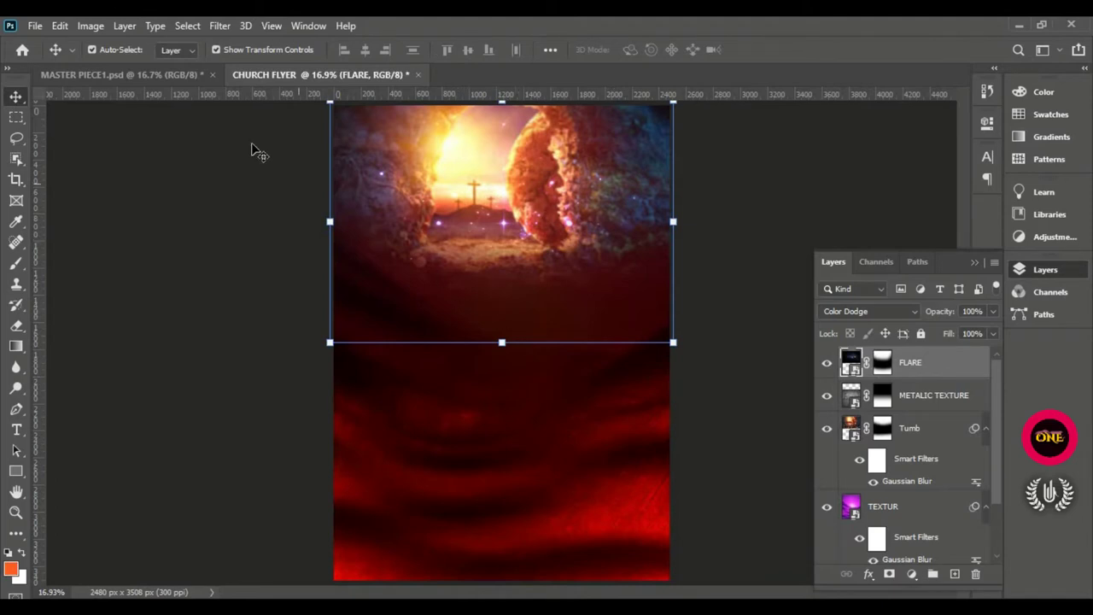
Step: Place the Cloth image as an embedded layer and enlarge it to about 300%
left_click(35, 27)
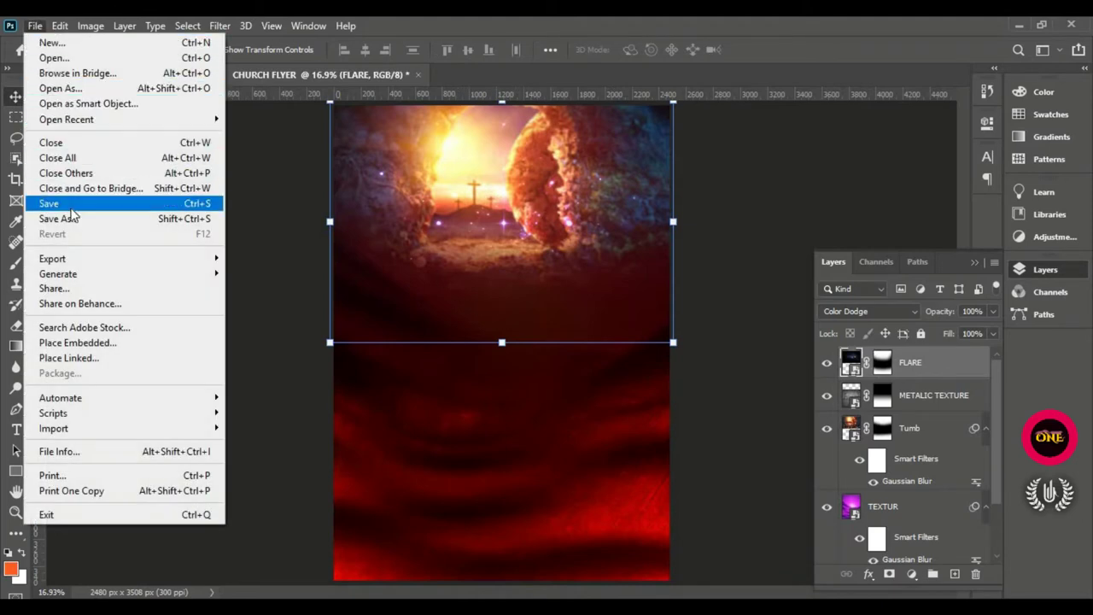
left_click(121, 343)
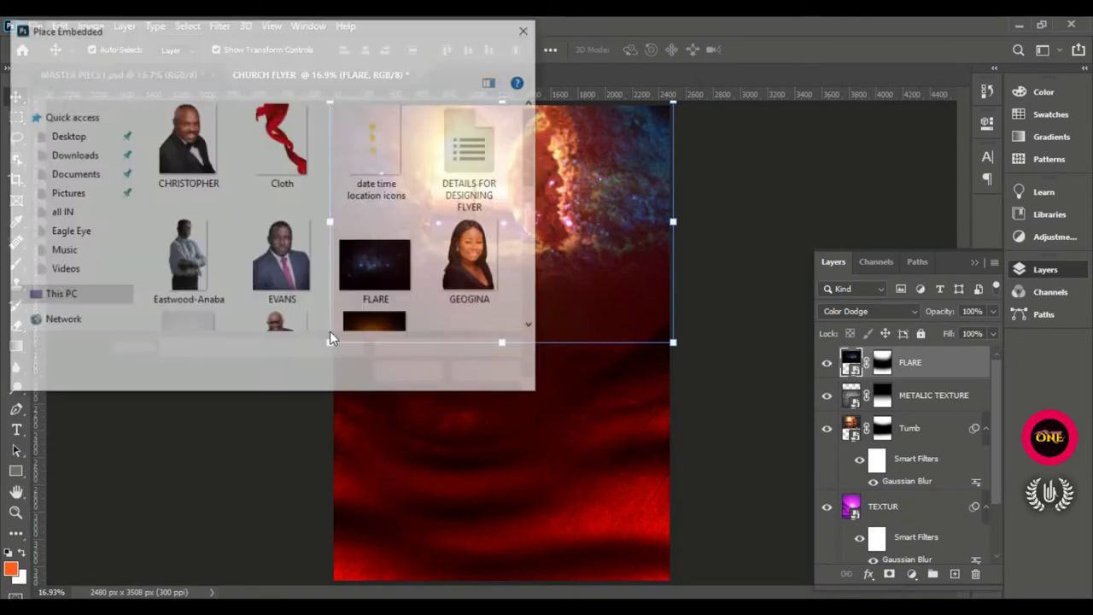
left_click(288, 175)
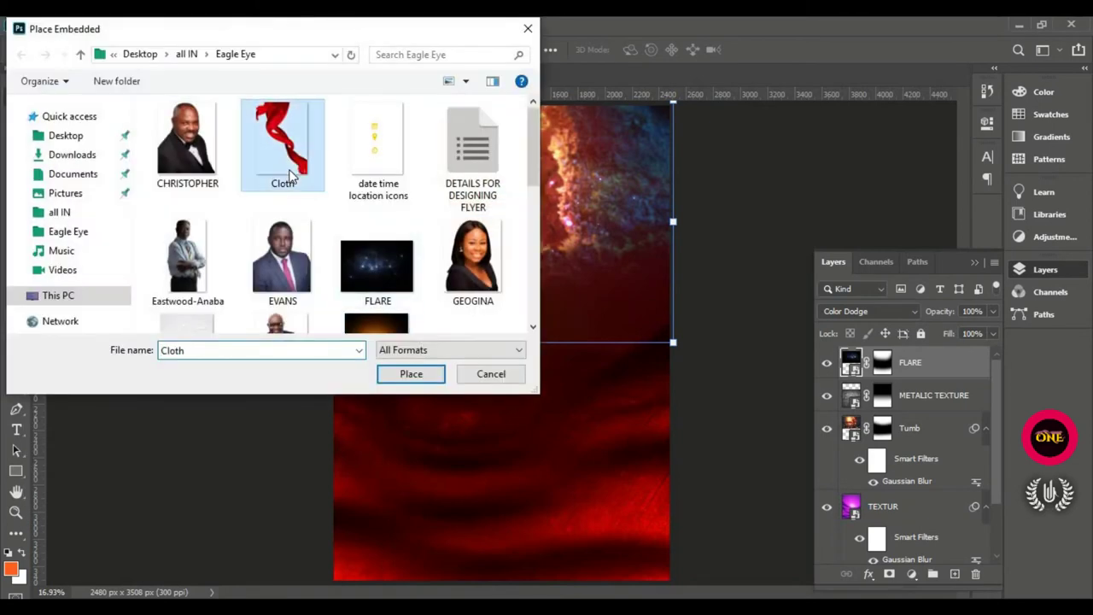
left_click(406, 378)
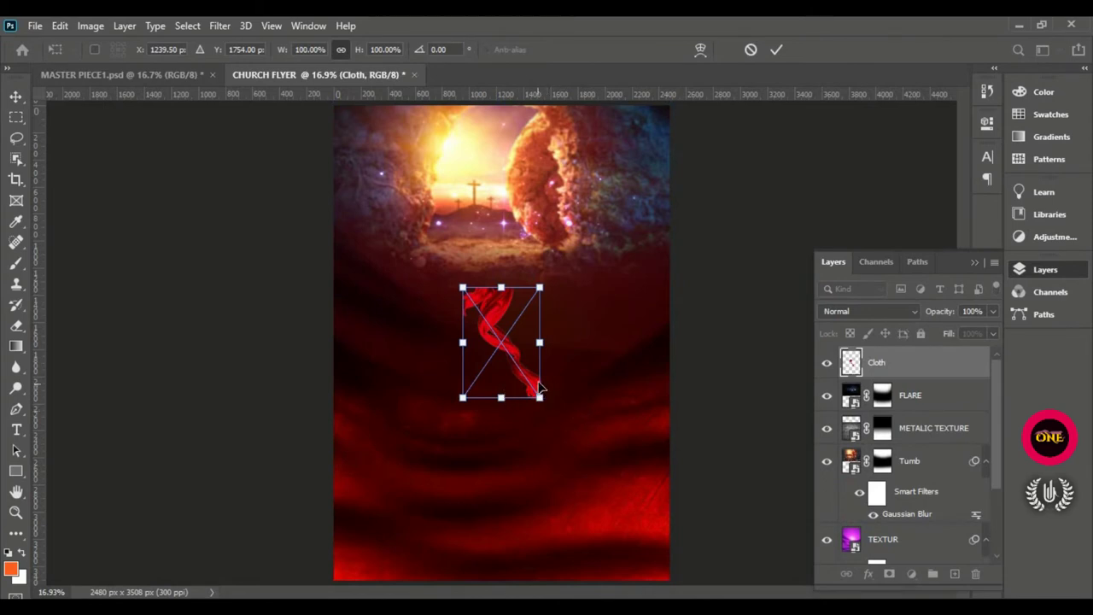
left_click_drag(538, 397, 649, 552)
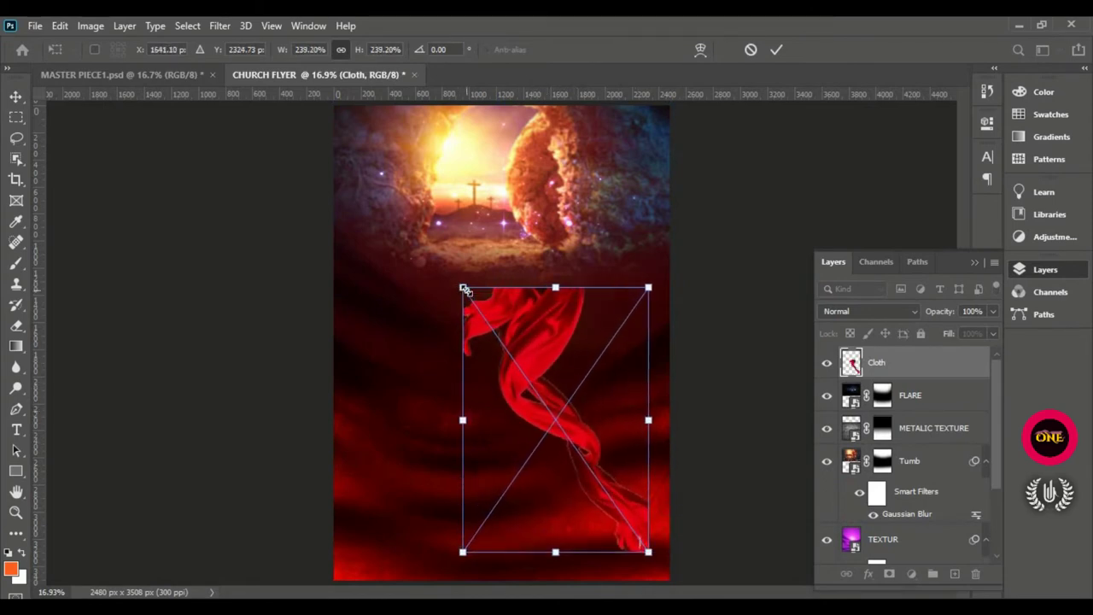
left_click_drag(464, 288, 415, 221)
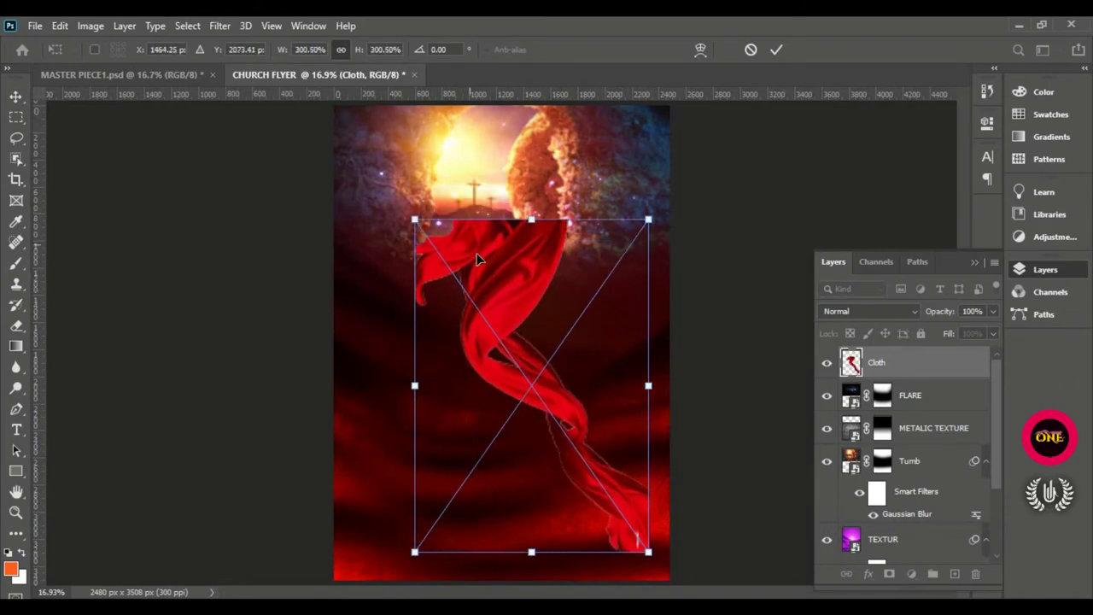
Step: Flip the cloth vertically, rotated to about -144° and enlarged to about 516%, so it sweeps across the page
right_click(496, 274)
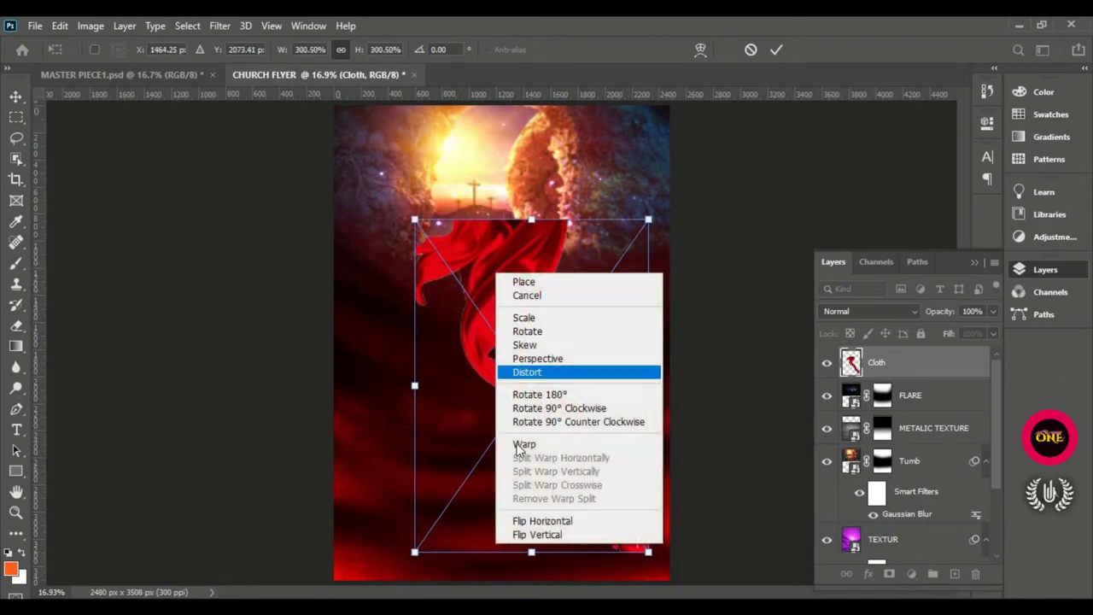
left_click(524, 531)
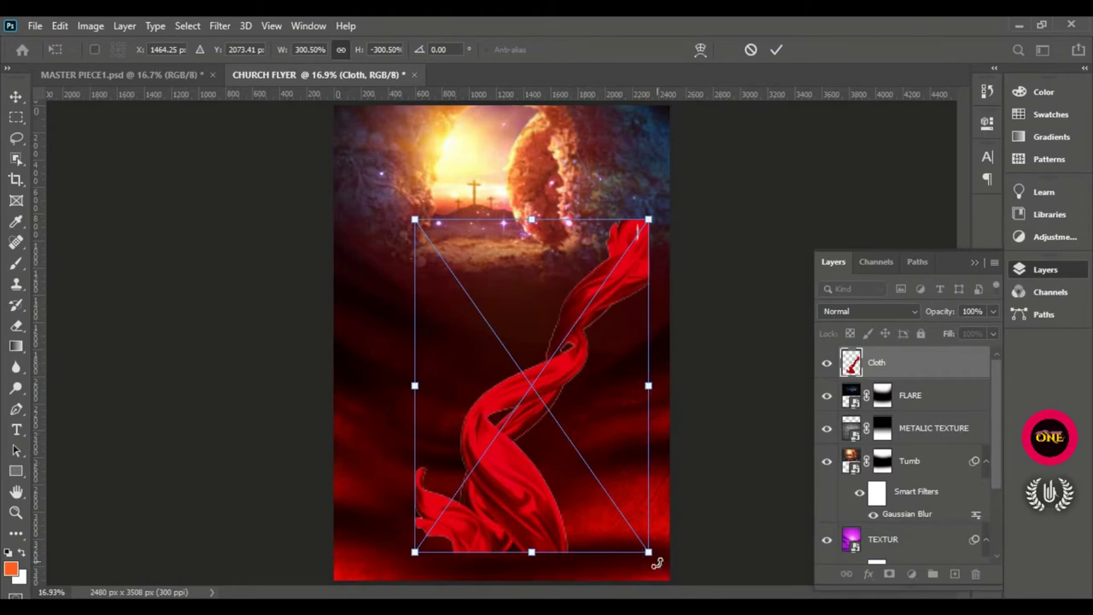
left_click_drag(656, 565, 536, 116)
left_click_drag(632, 251, 786, 162)
left_click_drag(686, 251, 666, 288)
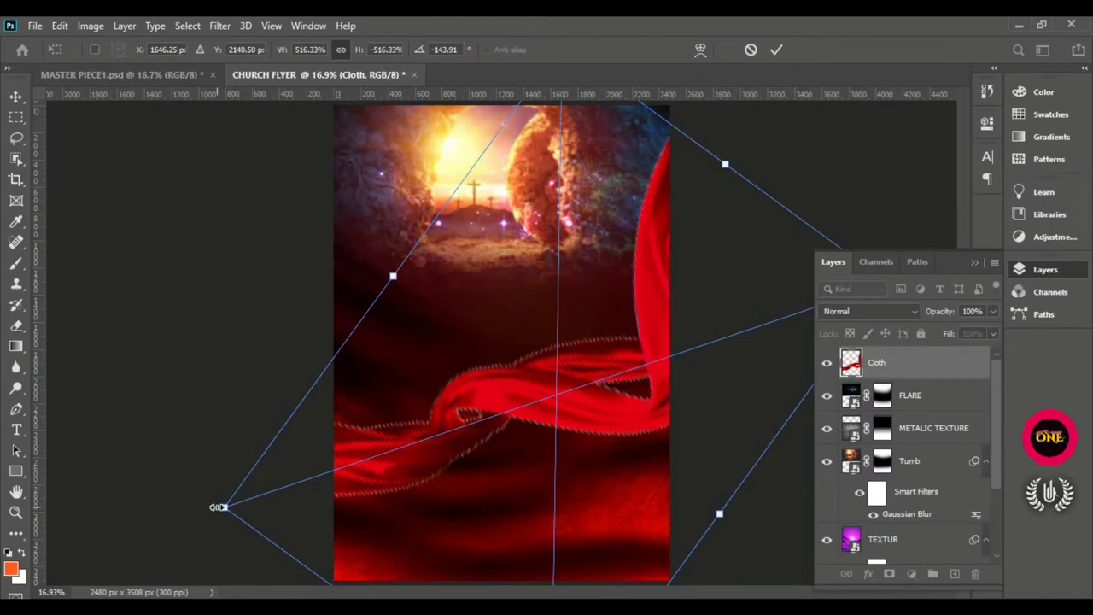
Step: Enlarge the cloth to about 566% and position it from the page's lower left edge up along its right side
left_click_drag(218, 507, 159, 527)
left_click_drag(501, 402, 524, 399)
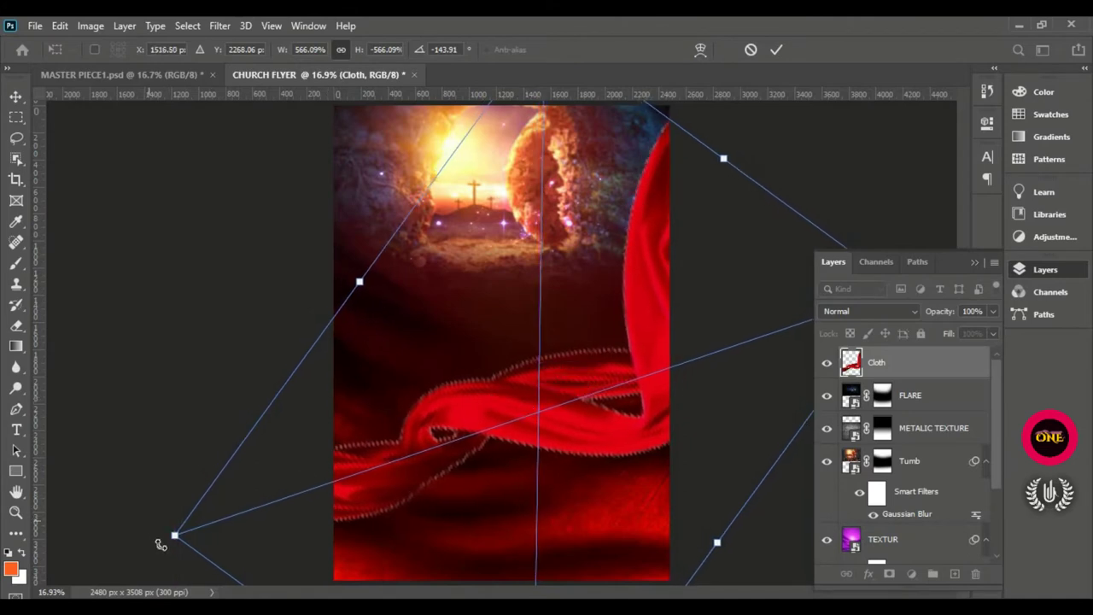
mouse_move(171, 534)
left_mouse_down()
mouse_move(154, 530)
mouse_move(214, 542)
mouse_move(173, 543)
left_mouse_up()
left_click(773, 53)
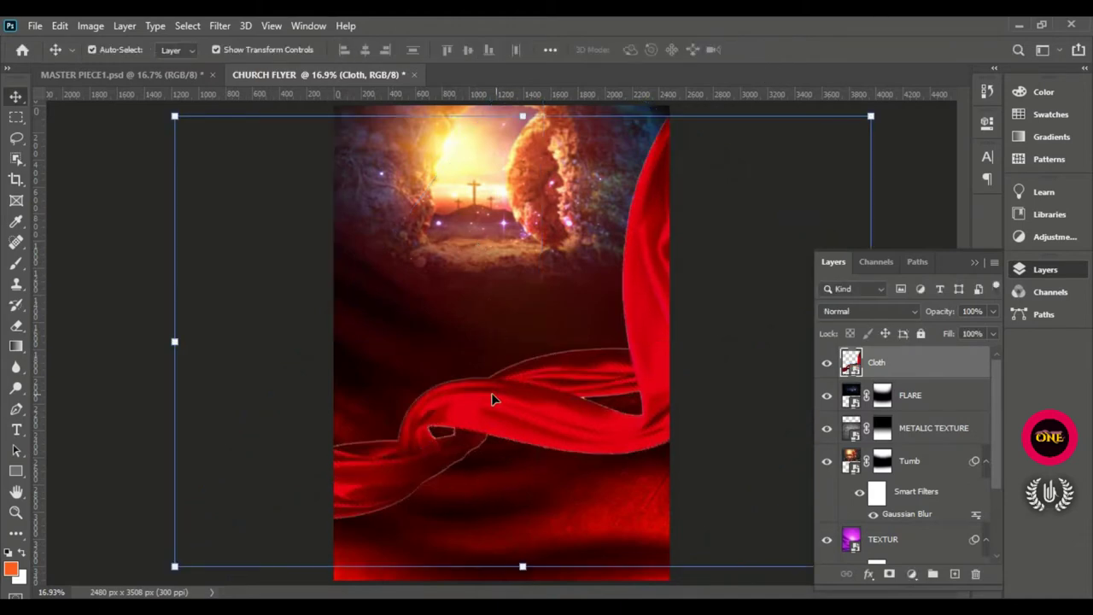
Step: Check the cloth texture's blend mode and blur instructions in the Notepad design notes, and return to the Photoshop flyer
key("alt+Tab")
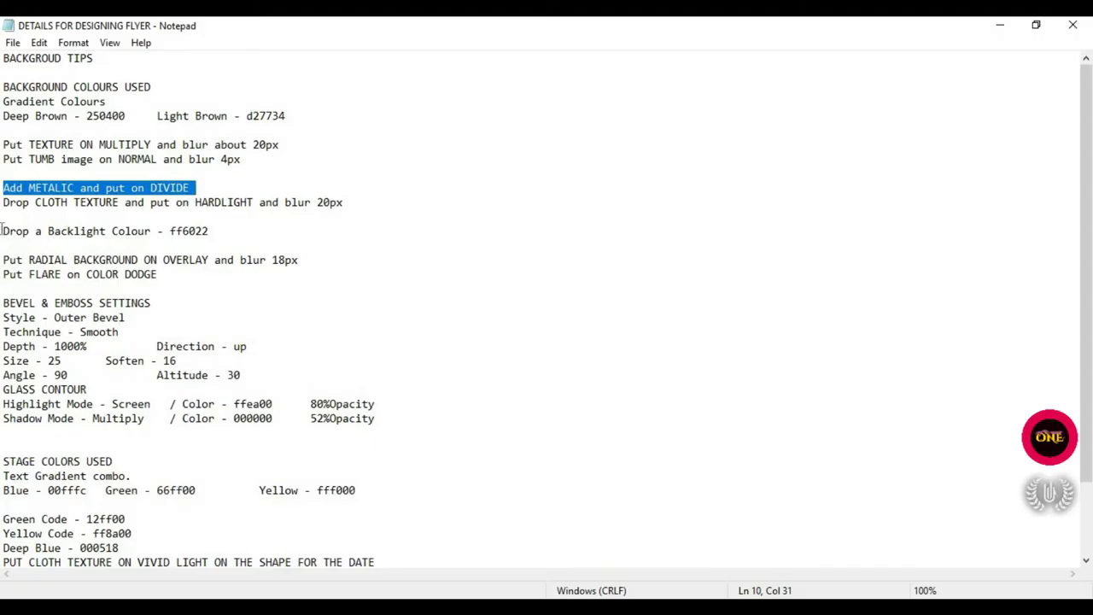
left_click_drag(3, 205, 361, 209)
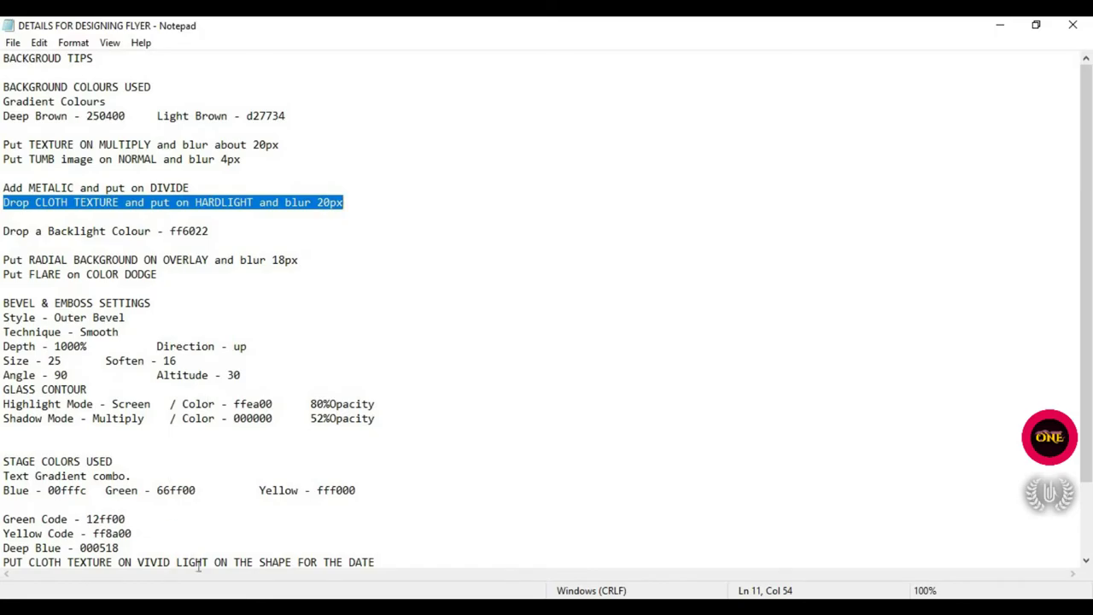
key("alt+Tab")
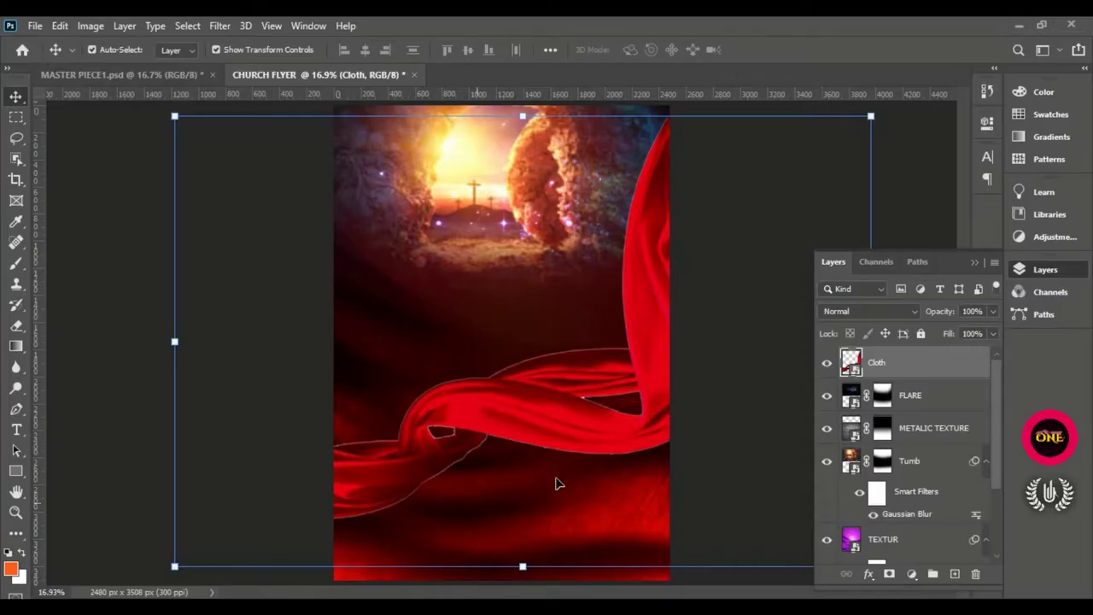
Step: Set the Cloth layer's blend mode to Hard Light and apply a Gaussian Blur with a 20-pixel radius
left_click(886, 313)
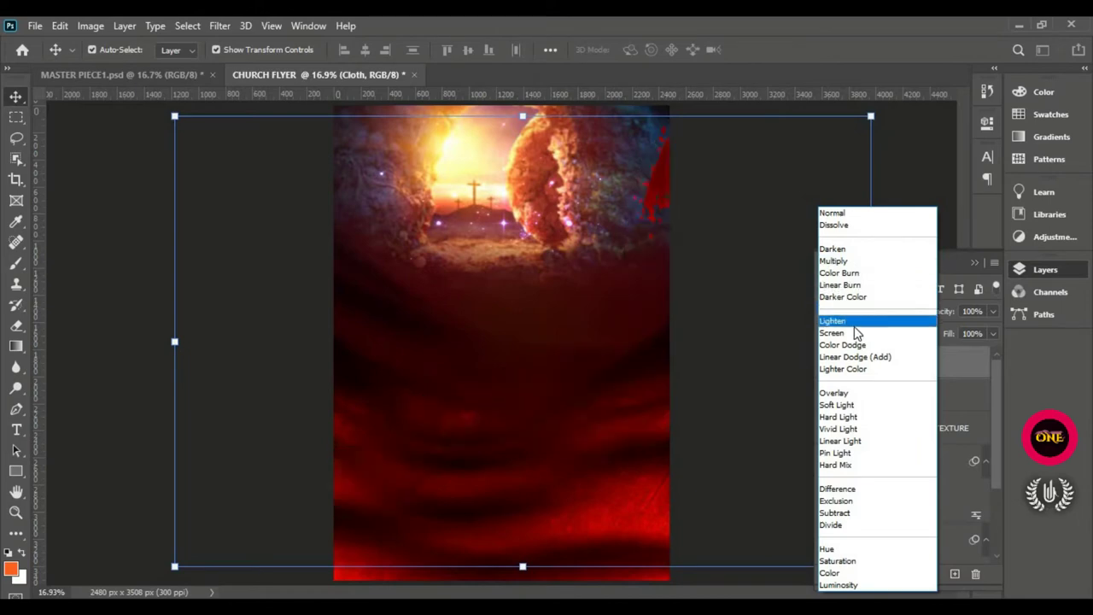
left_click(844, 418)
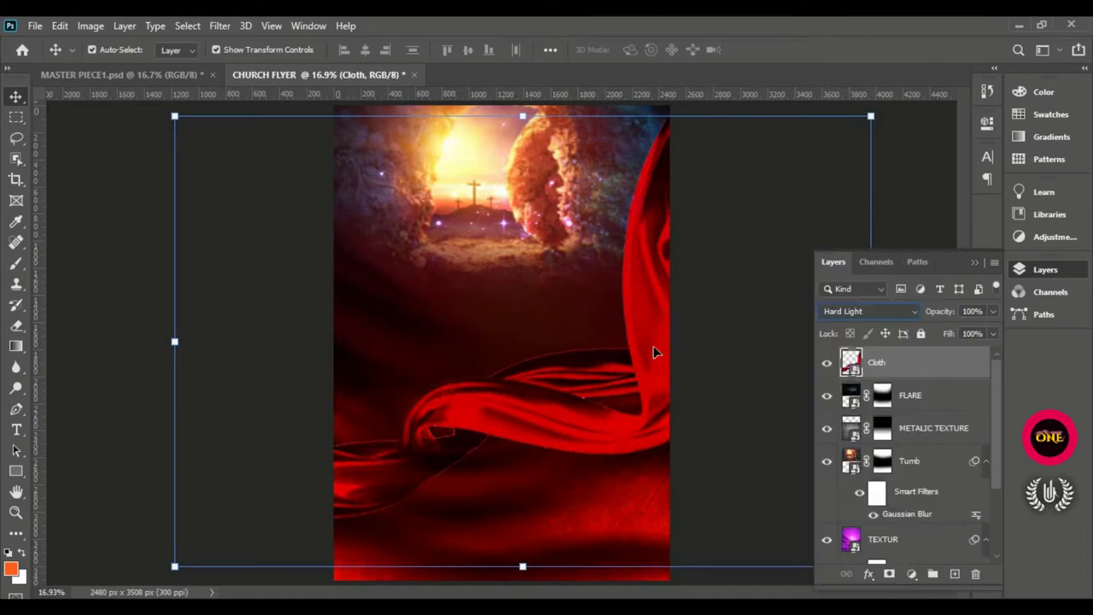
left_click(221, 27)
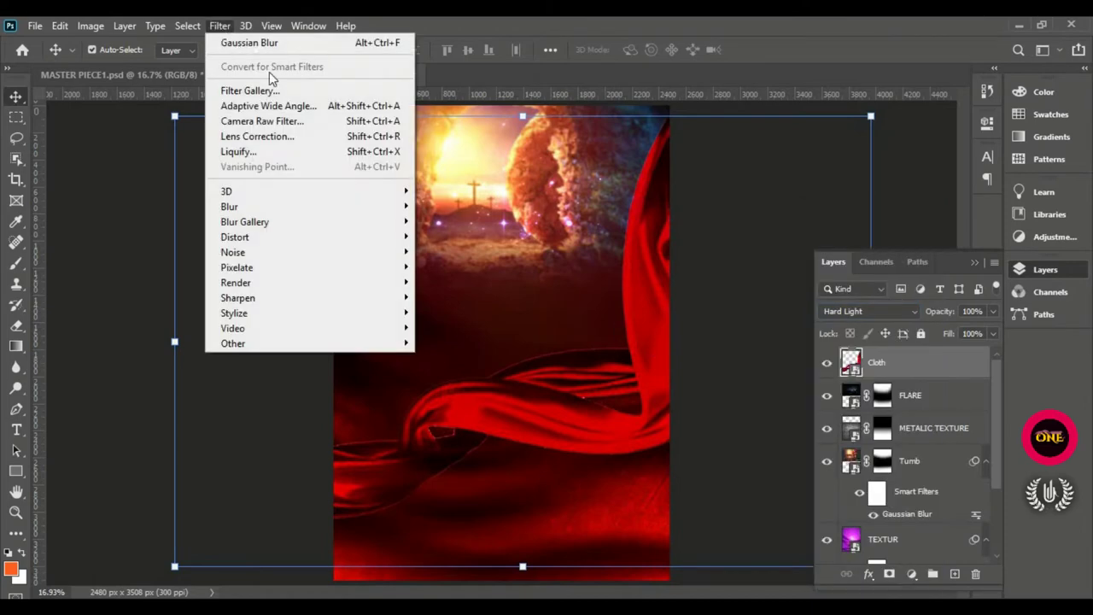
mouse_move(383, 207)
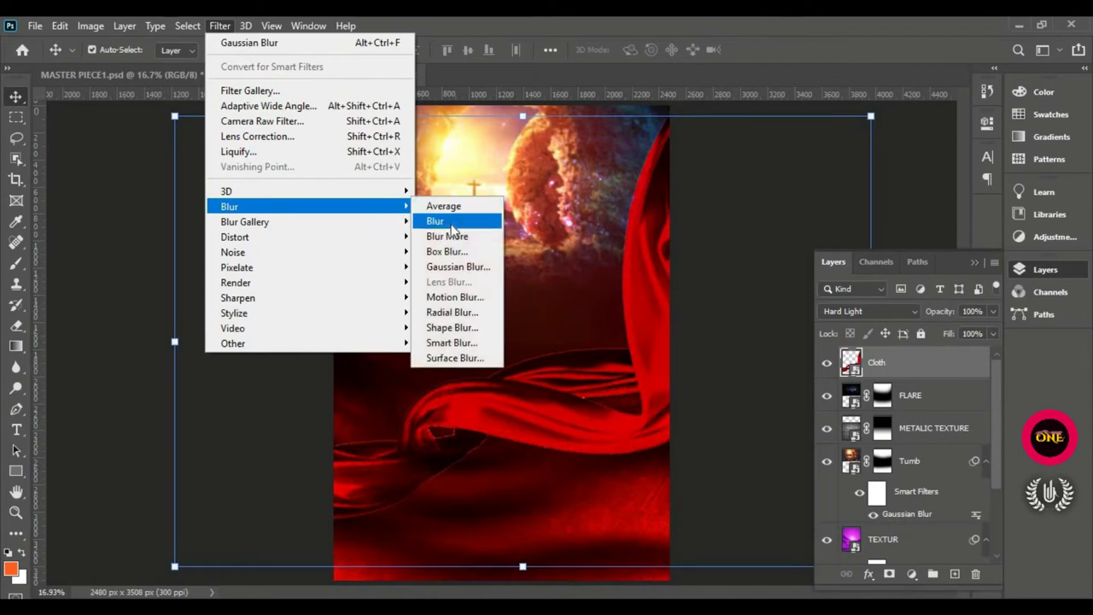
left_click(459, 267)
type("20")
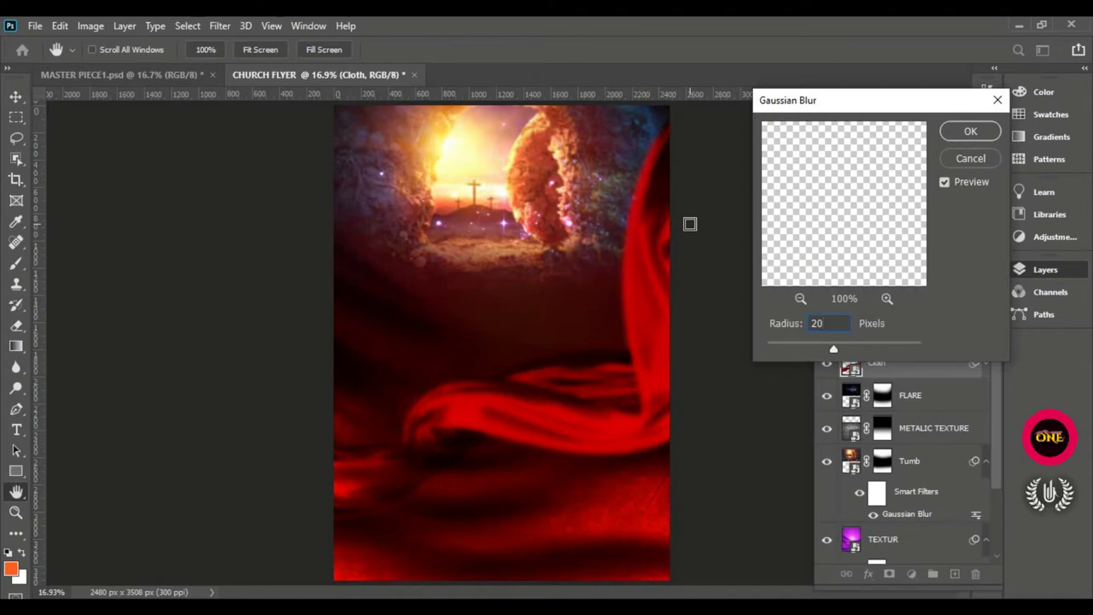
left_click(974, 133)
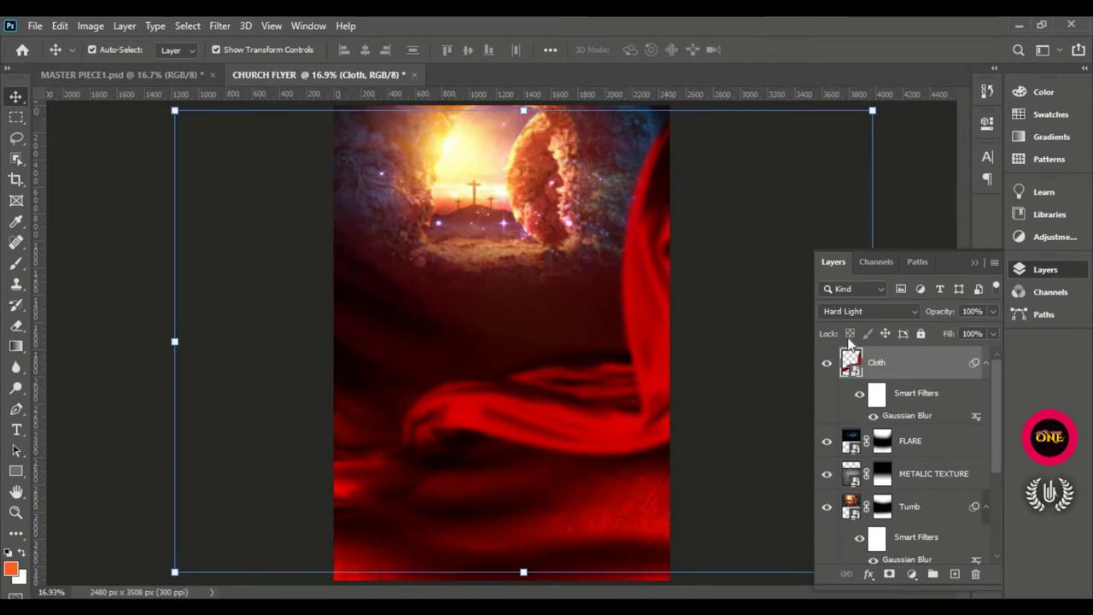
Step: Compare the cloth in Normal and Hard Light modes without changing it, and review the Notepad design notes before returning to Photoshop
left_click(889, 313)
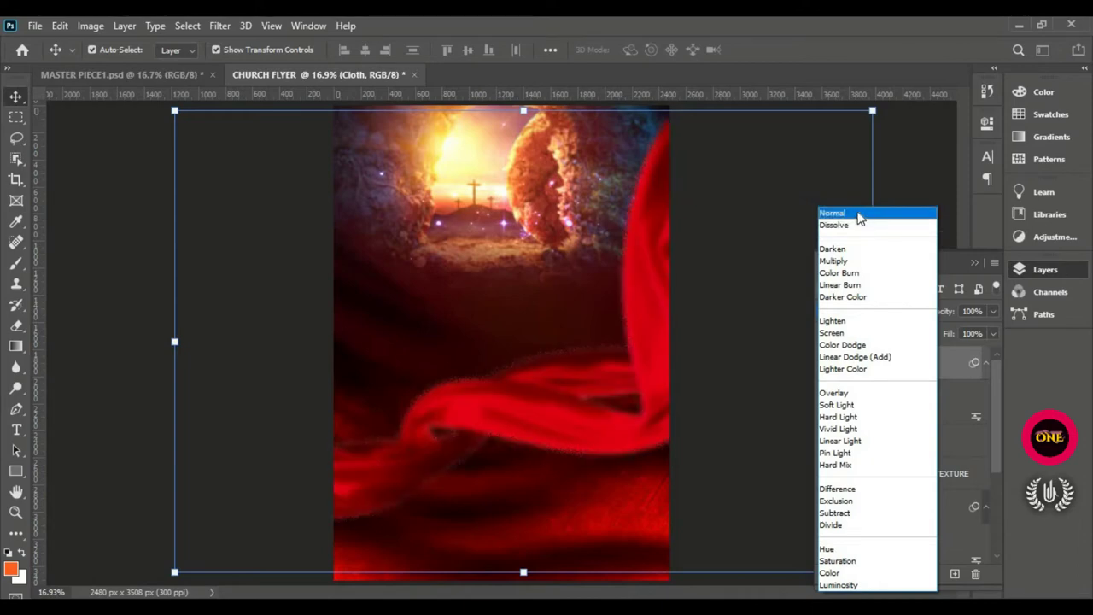
left_click(800, 184)
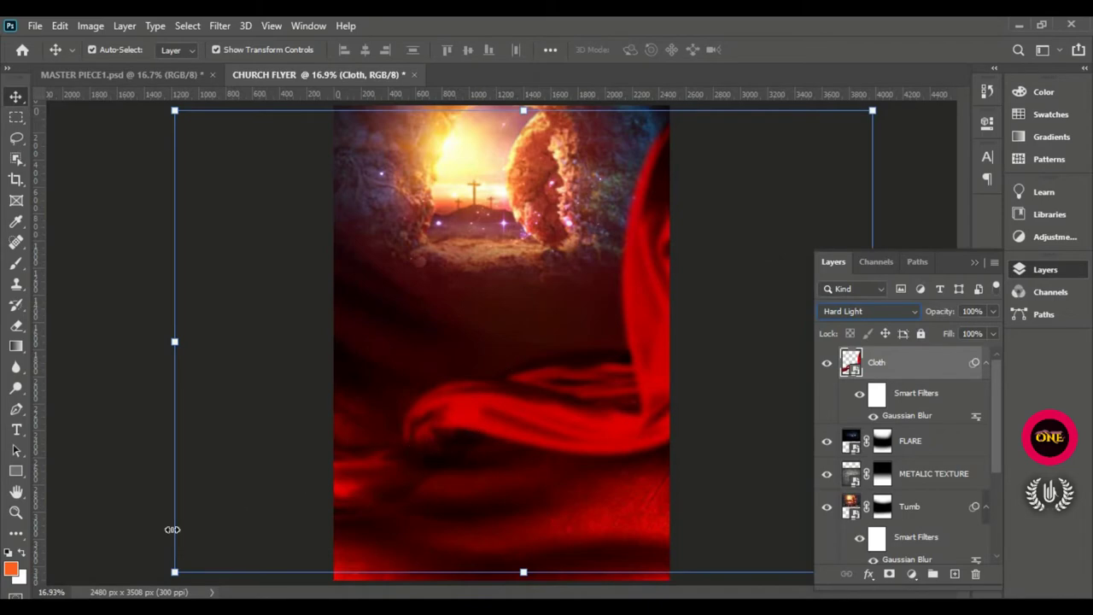
left_click(154, 598)
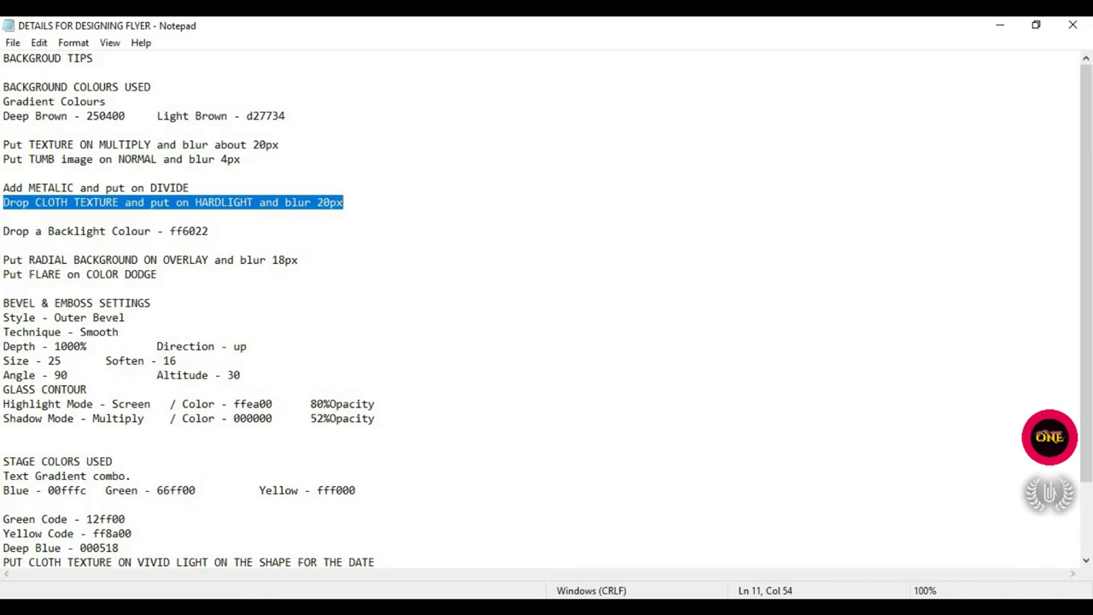
left_click(359, 598)
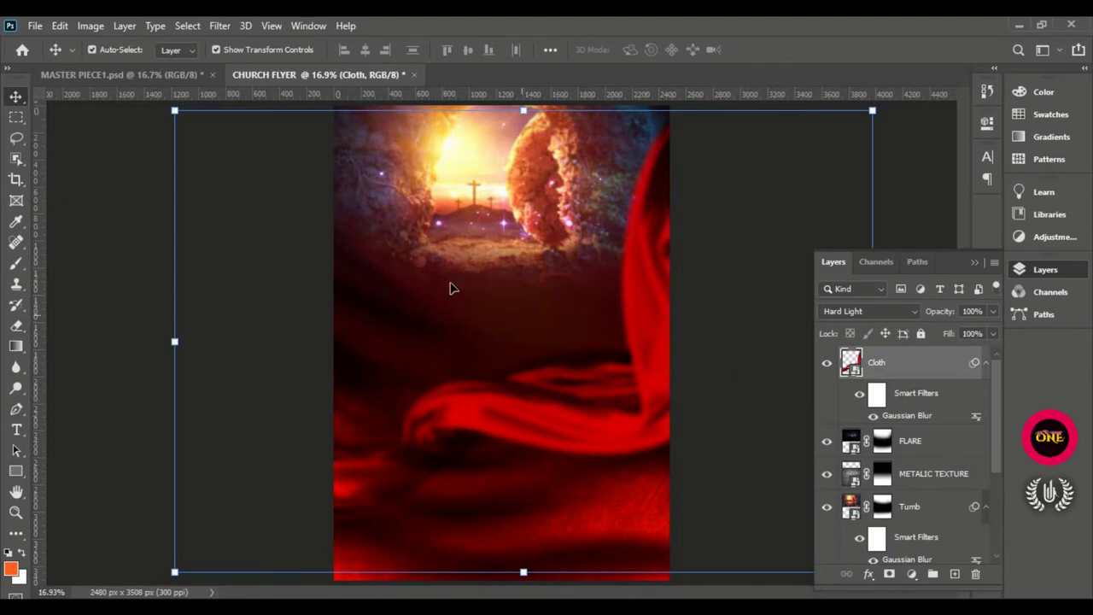
Step: Group all layers from Cloth down to Gradient Fill 1 and name the group BACKSTAGE
scroll(863, 389, "down", 4)
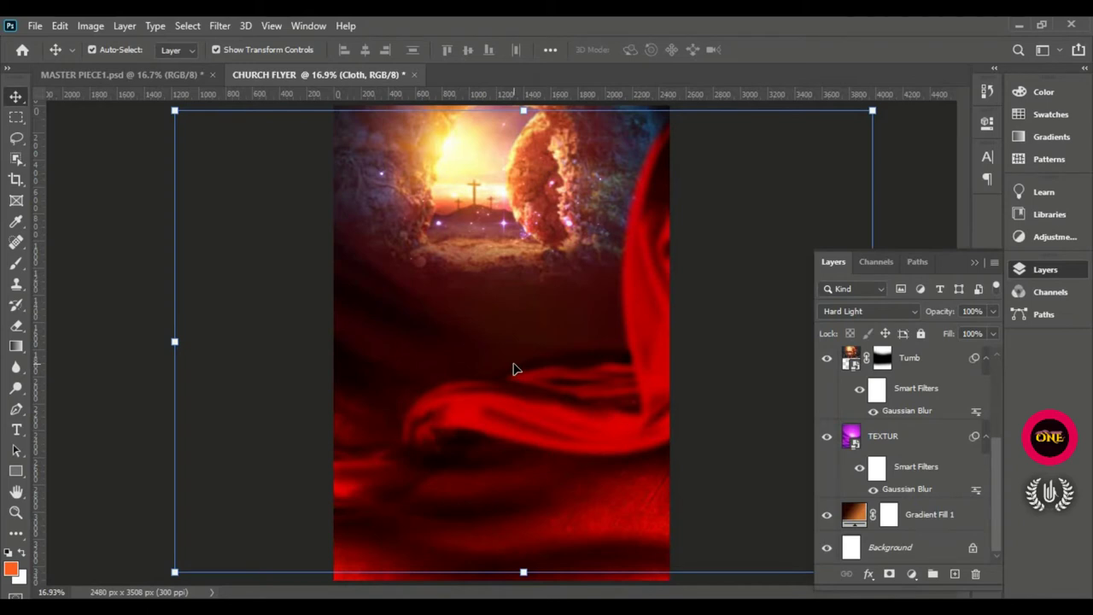
scroll(912, 386, "up", 3)
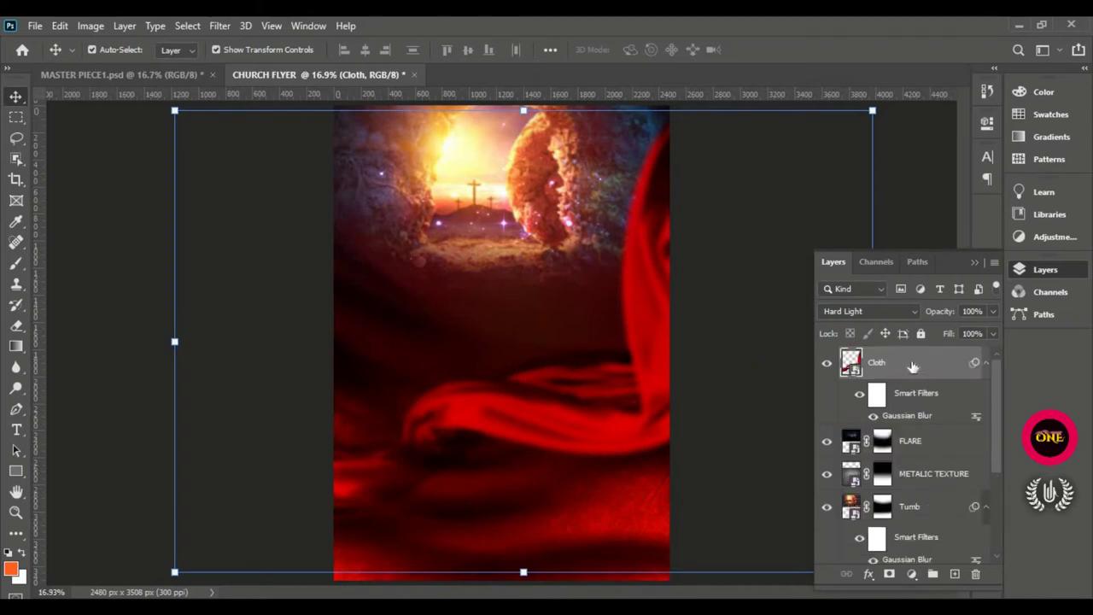
scroll(897, 381, "down", 3)
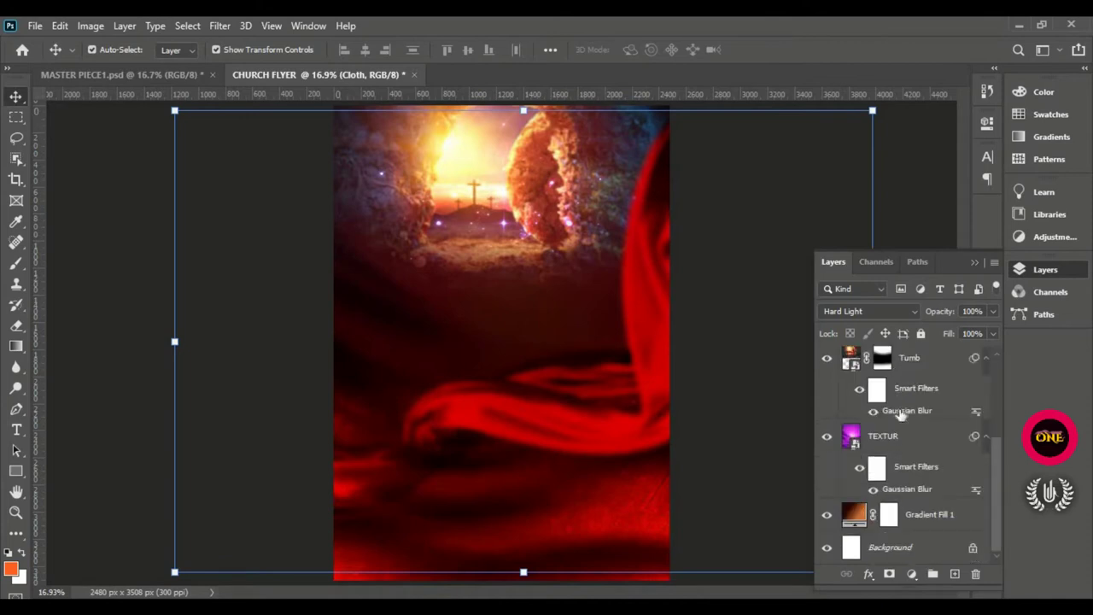
left_click(925, 518, "shift")
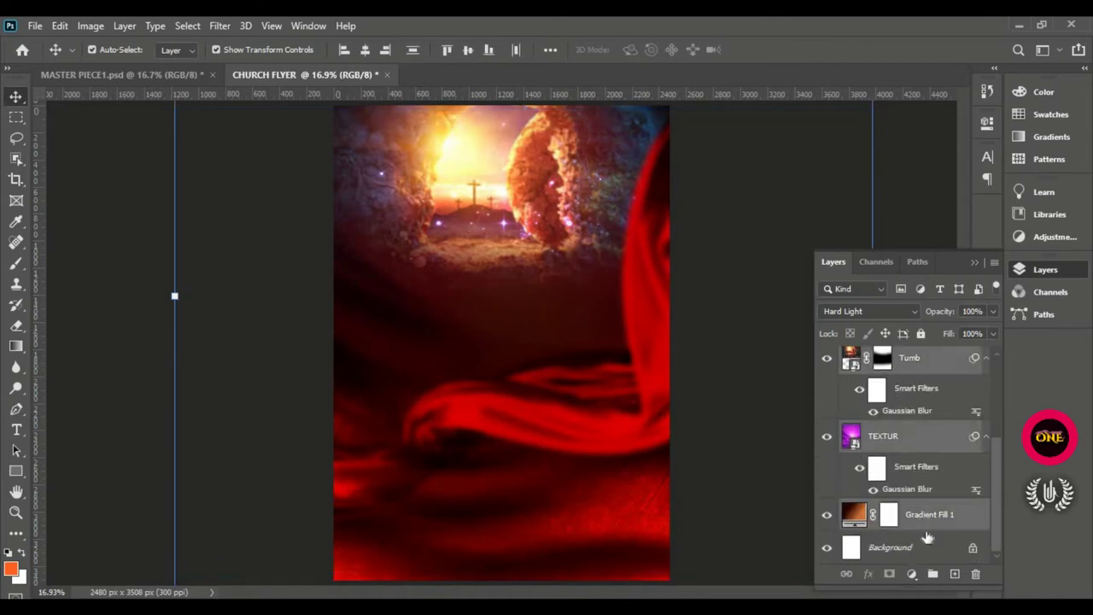
left_click(933, 574)
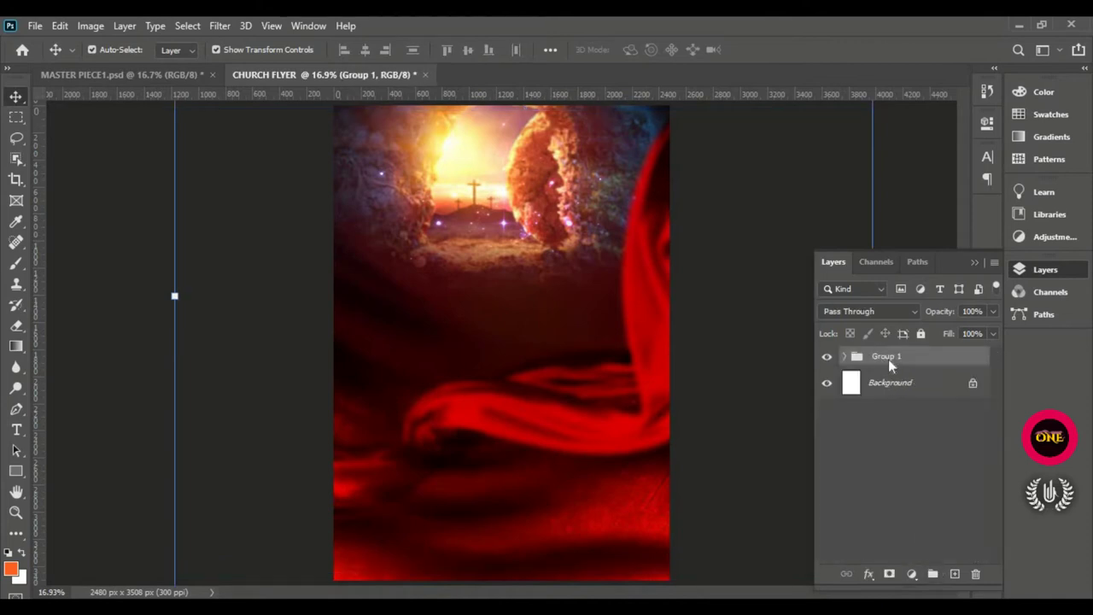
type("B")
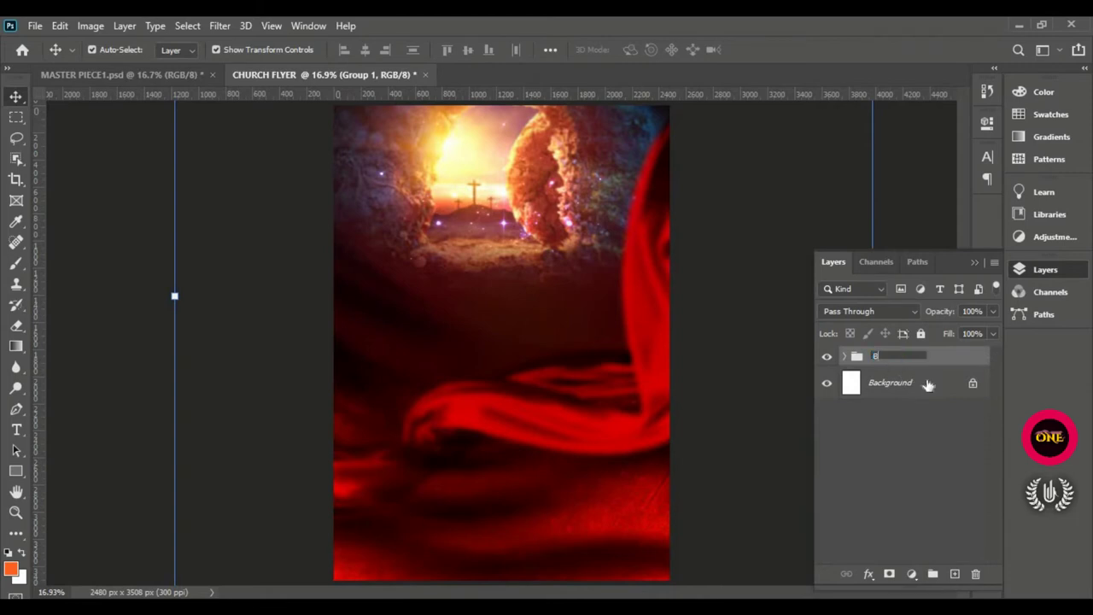
type("ACKSTAGE")
key("Return")
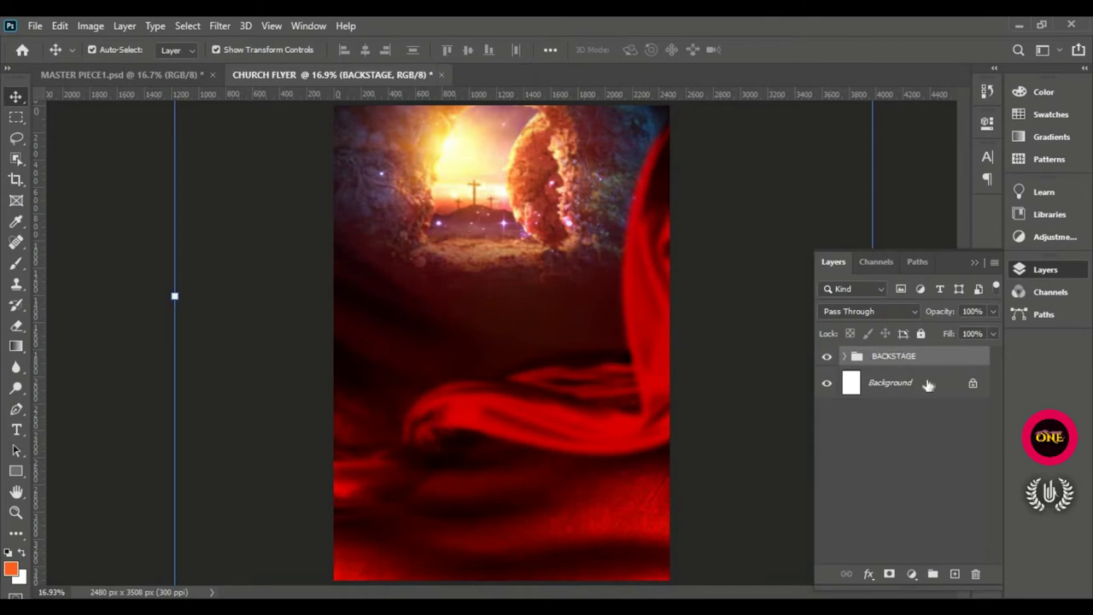
Step: Add an empty layer above the BACKSTAGE group and set the Brush tool's soft round tip to 1700 px
left_click(953, 574)
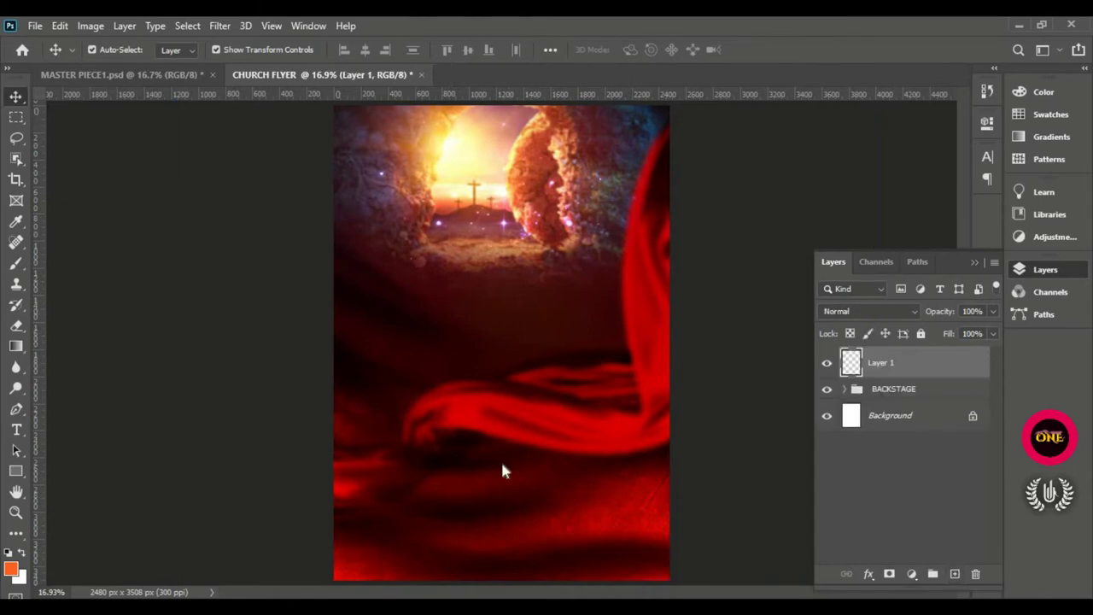
left_click(12, 270)
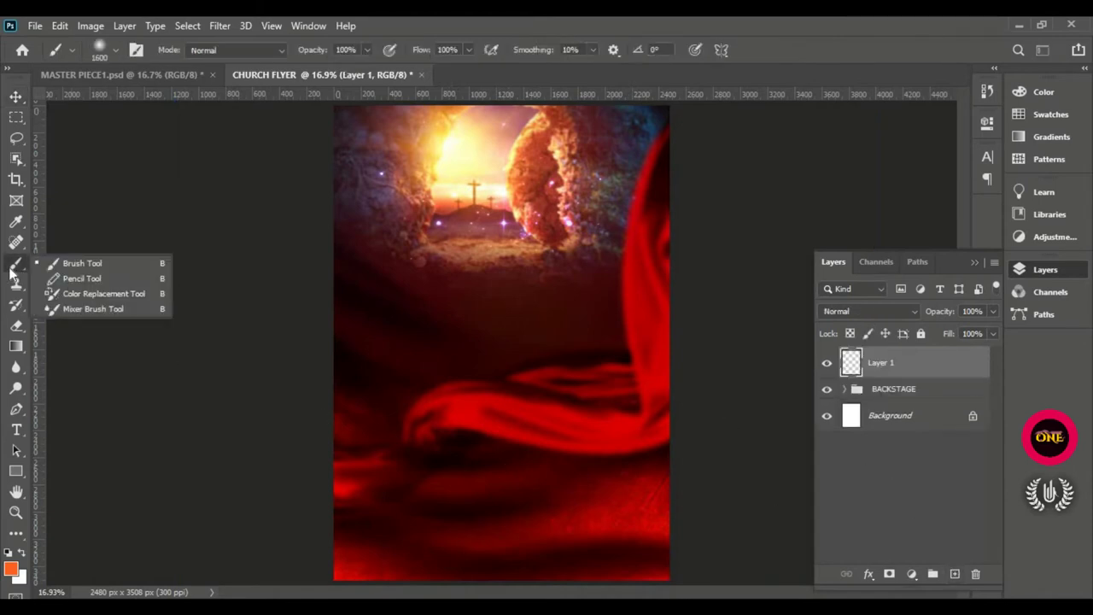
left_click(56, 267)
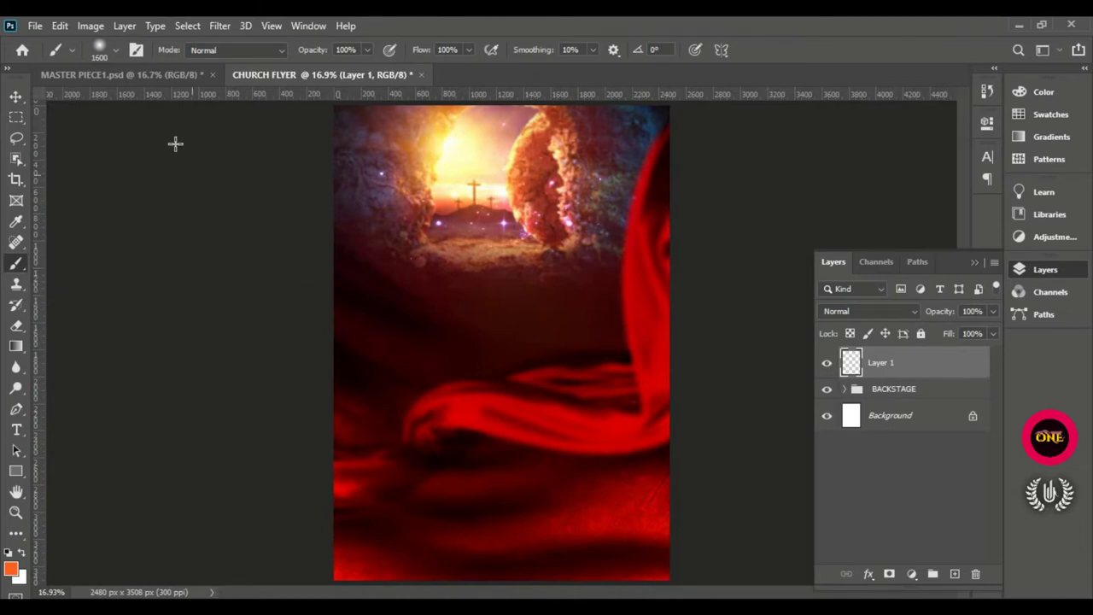
left_click(118, 52)
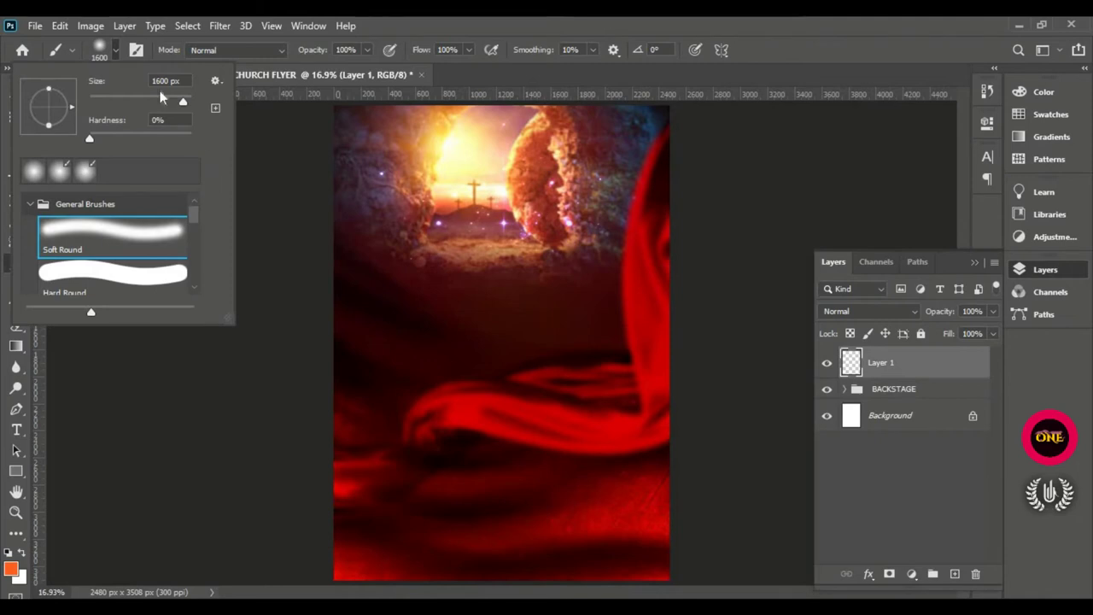
left_click_drag(180, 80, 142, 80)
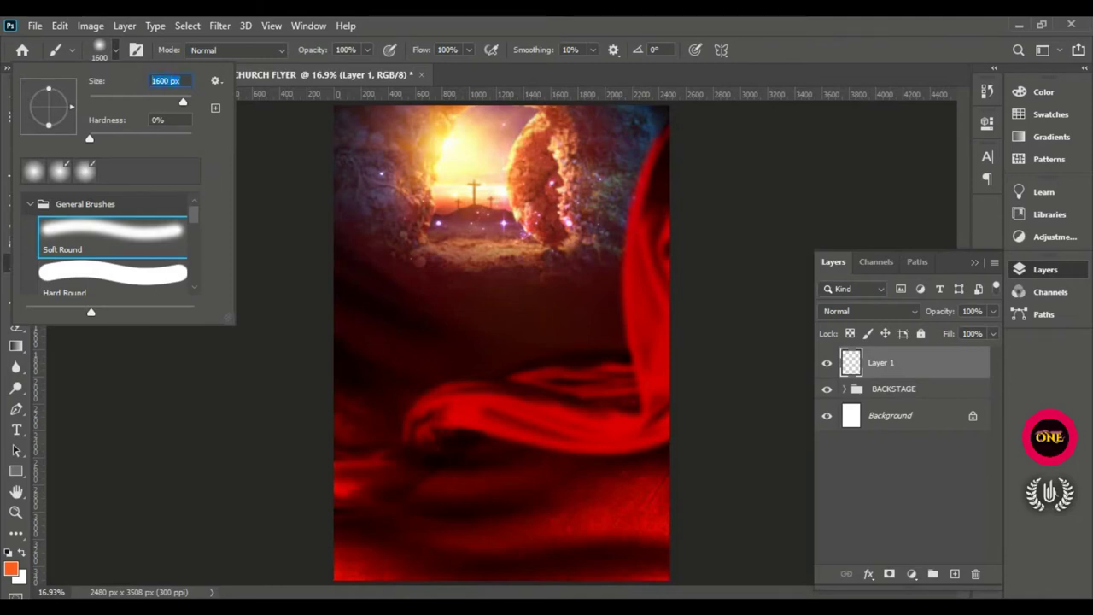
type("1700")
key("Return")
left_click(115, 51)
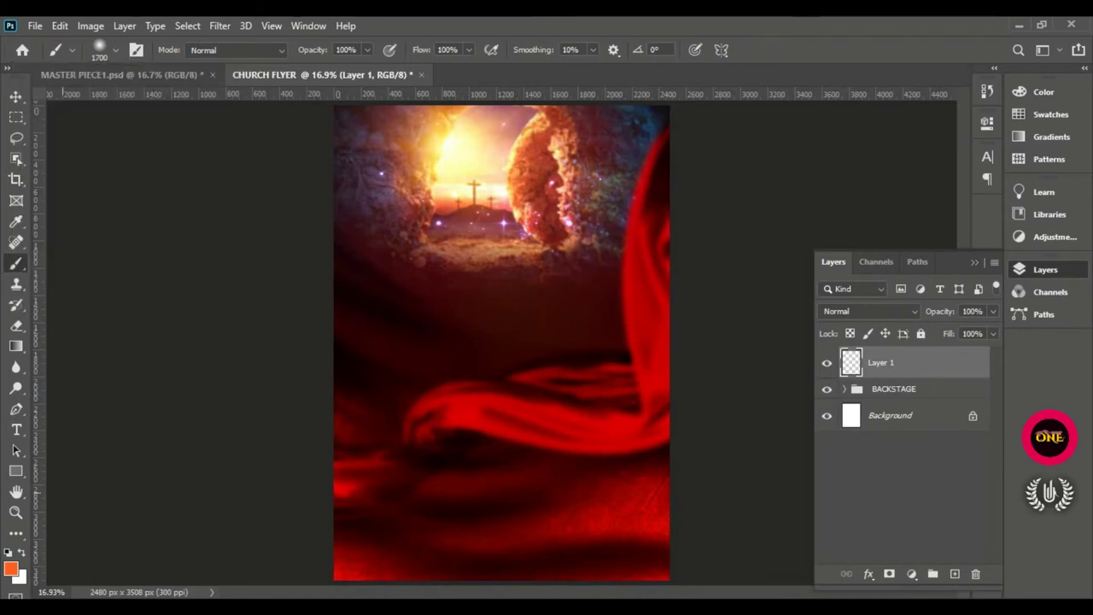
Step: Copy the backlight colour code ff6022 from the Notepad design notes and apply it as the foreground colour in Photoshop
left_click(12, 568)
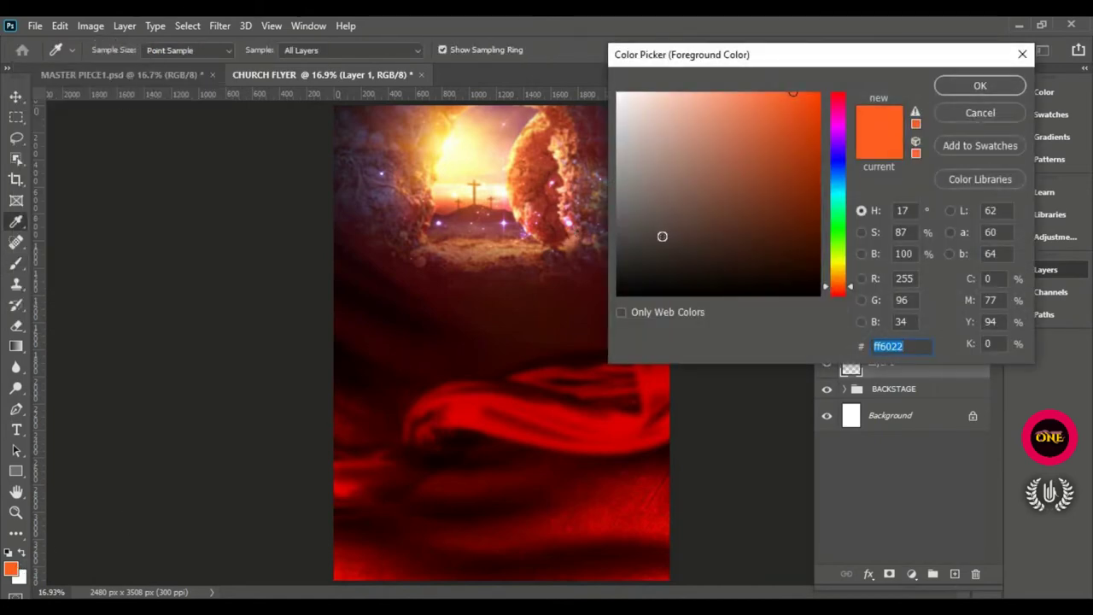
left_click_drag(659, 237, 617, 192)
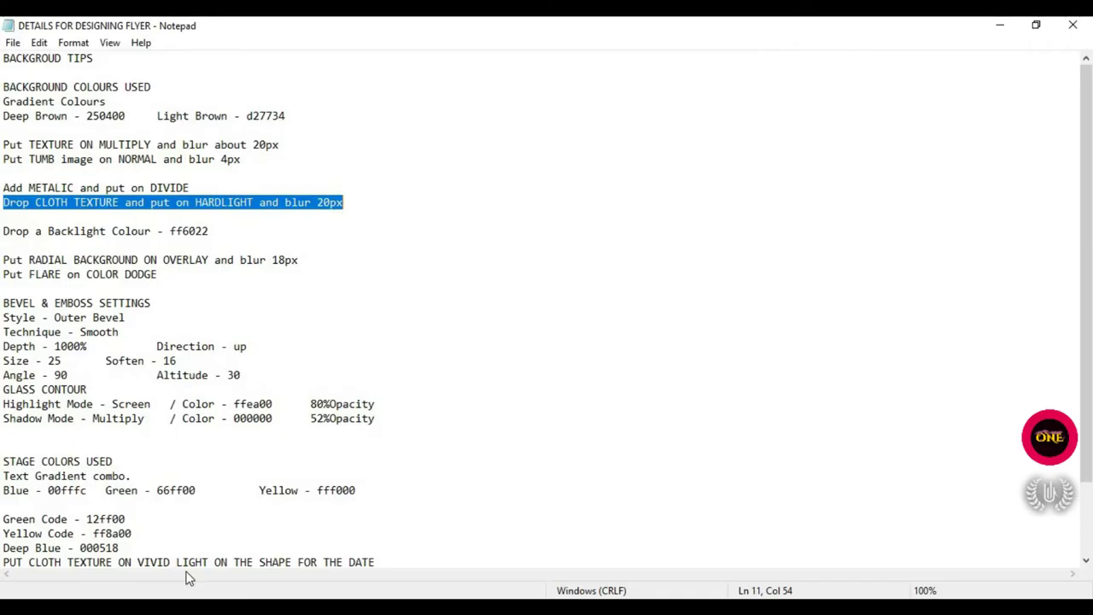
left_click_drag(3, 234, 171, 242)
double_click(208, 232)
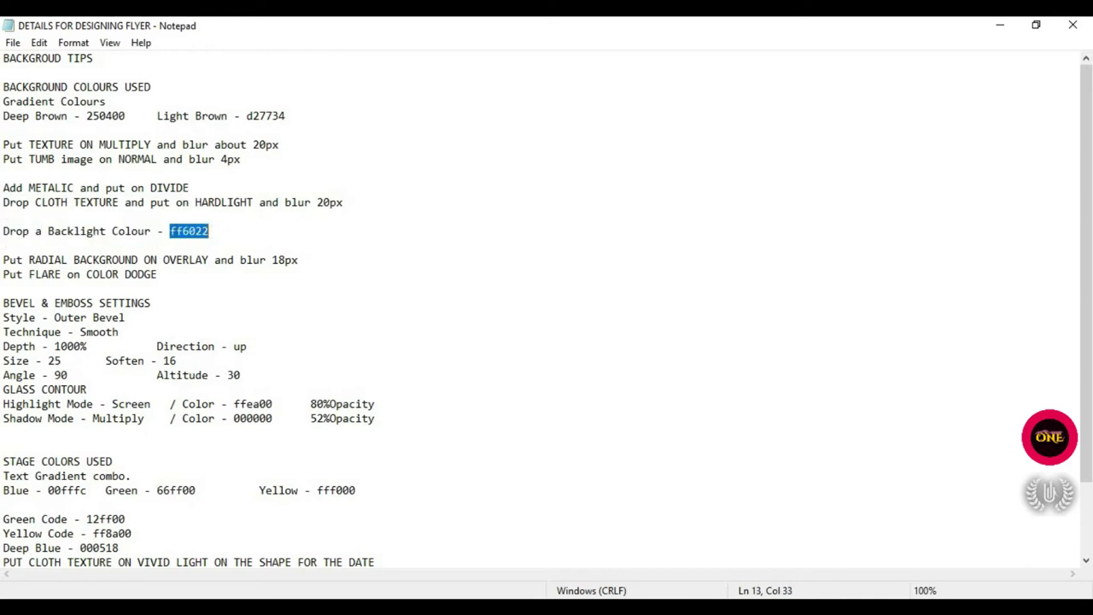
right_click(176, 230)
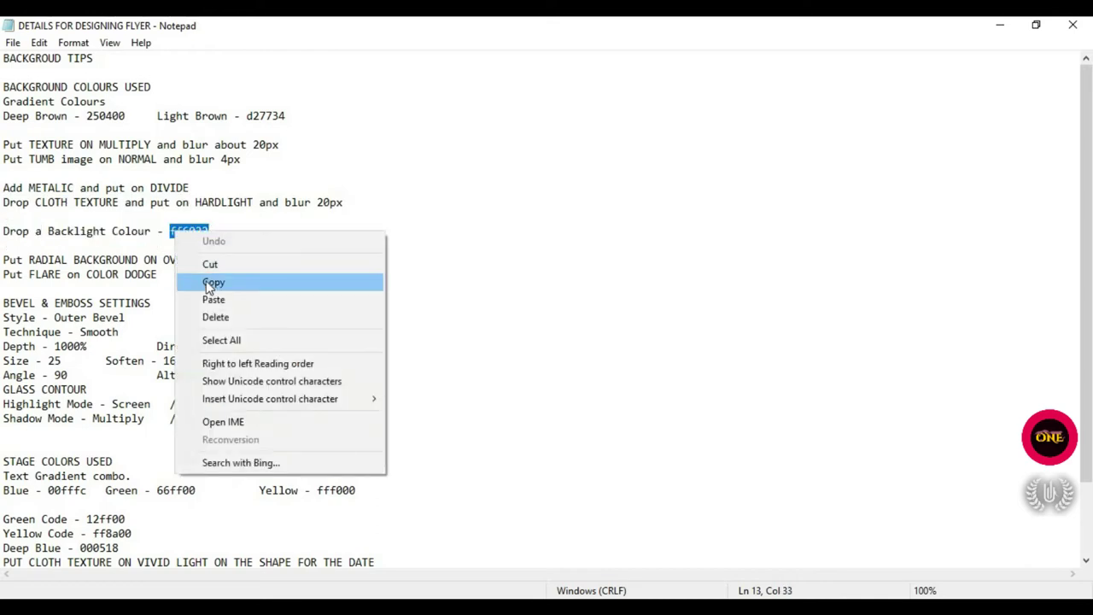
left_click(209, 283)
key("alt+Tab")
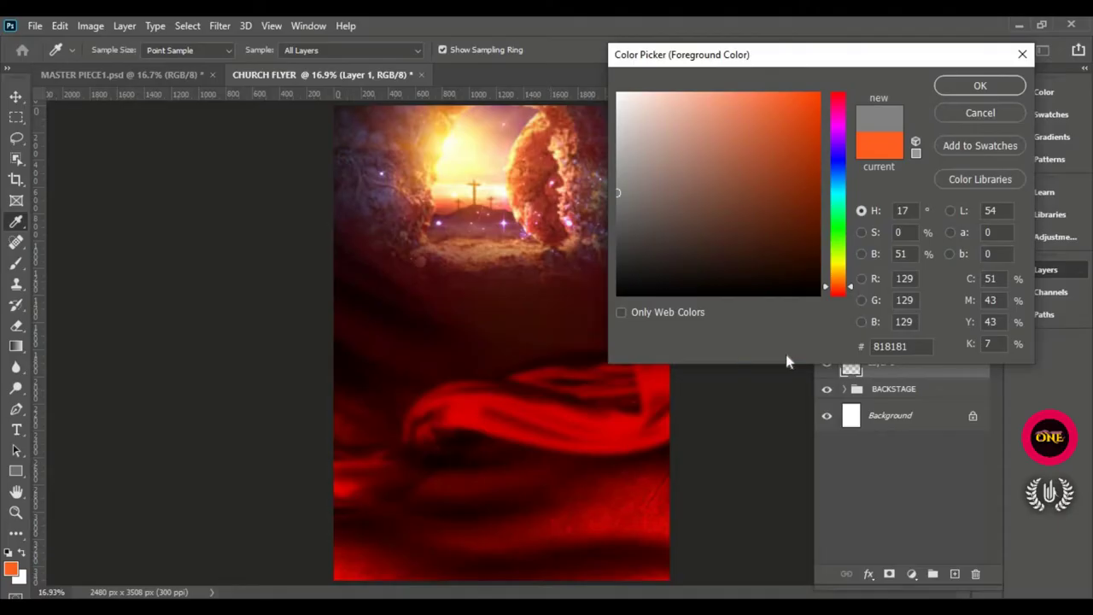
double_click(888, 346)
right_click(893, 346)
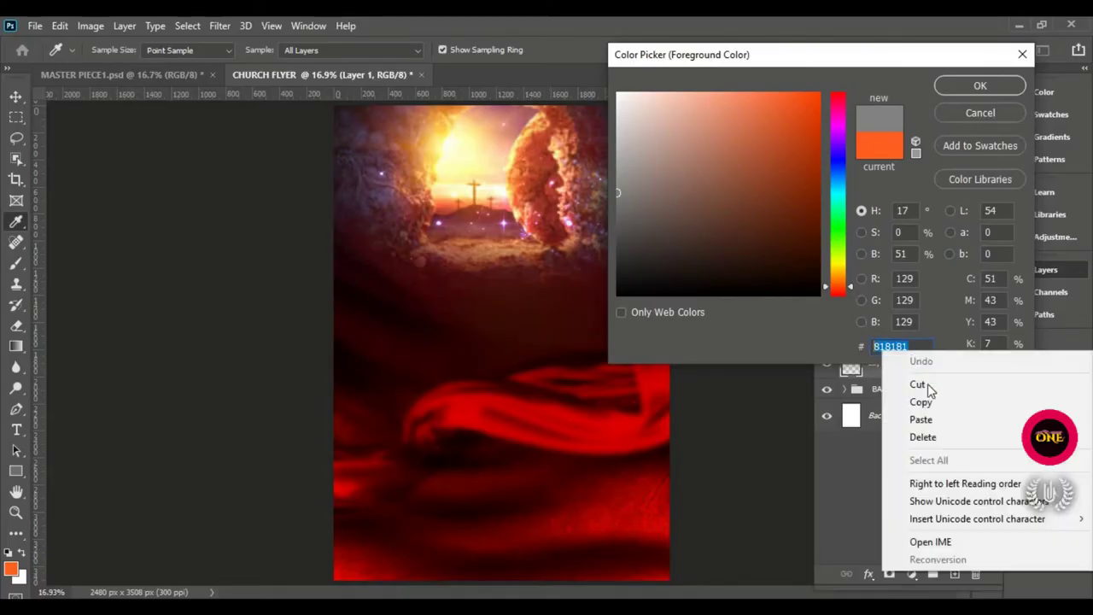
left_click(926, 418)
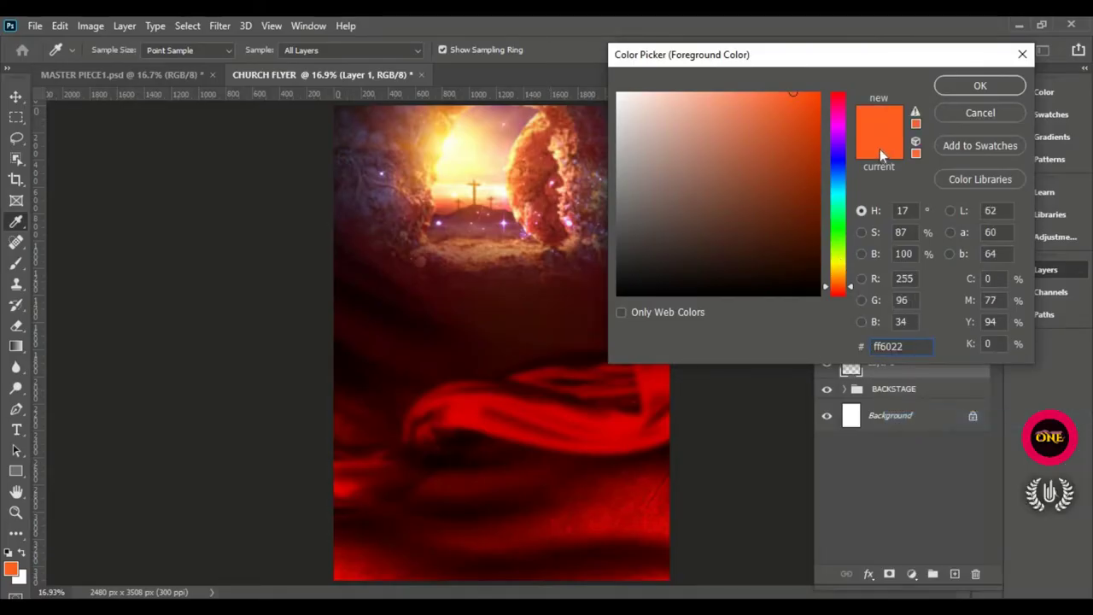
left_click(948, 87)
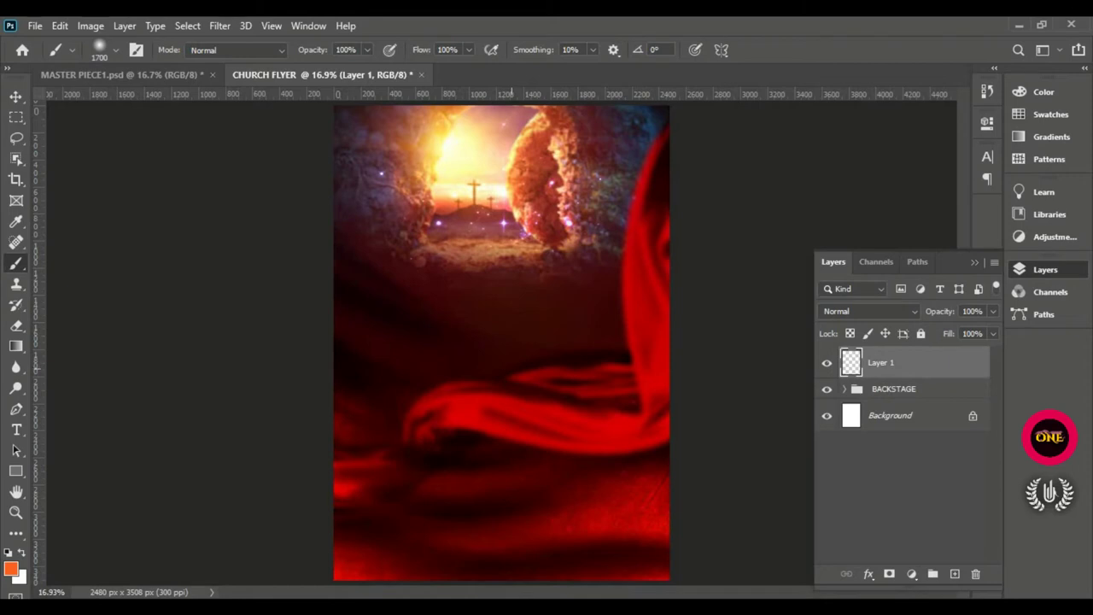
Step: Paint a soft orange backlight glow at the page's centre with overlapping brush dabs, enlarging the brush to 1800 px
left_click(511, 352)
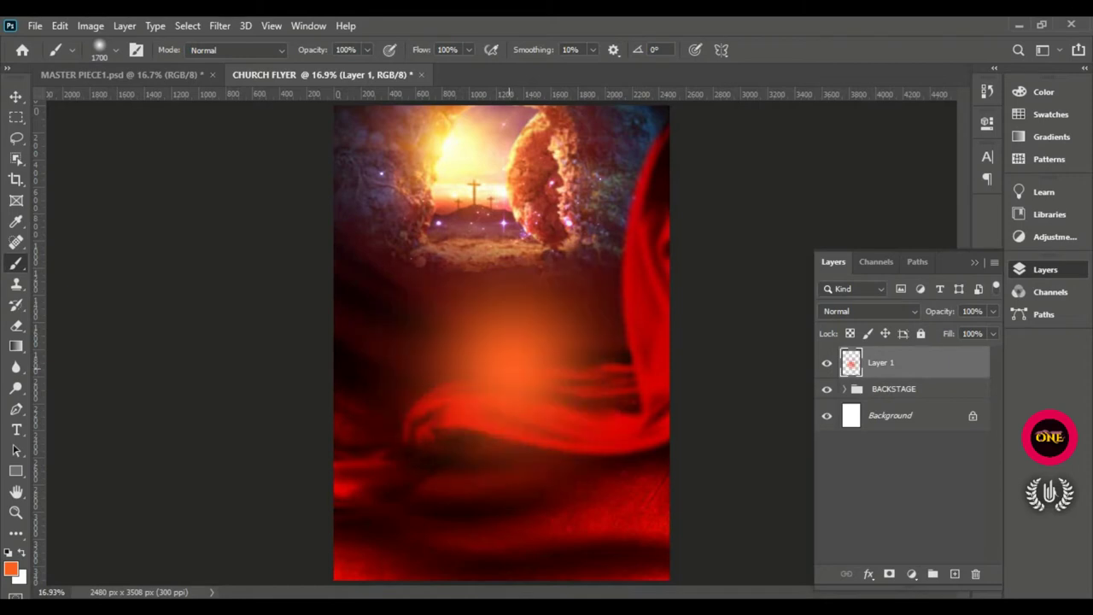
left_click(508, 373)
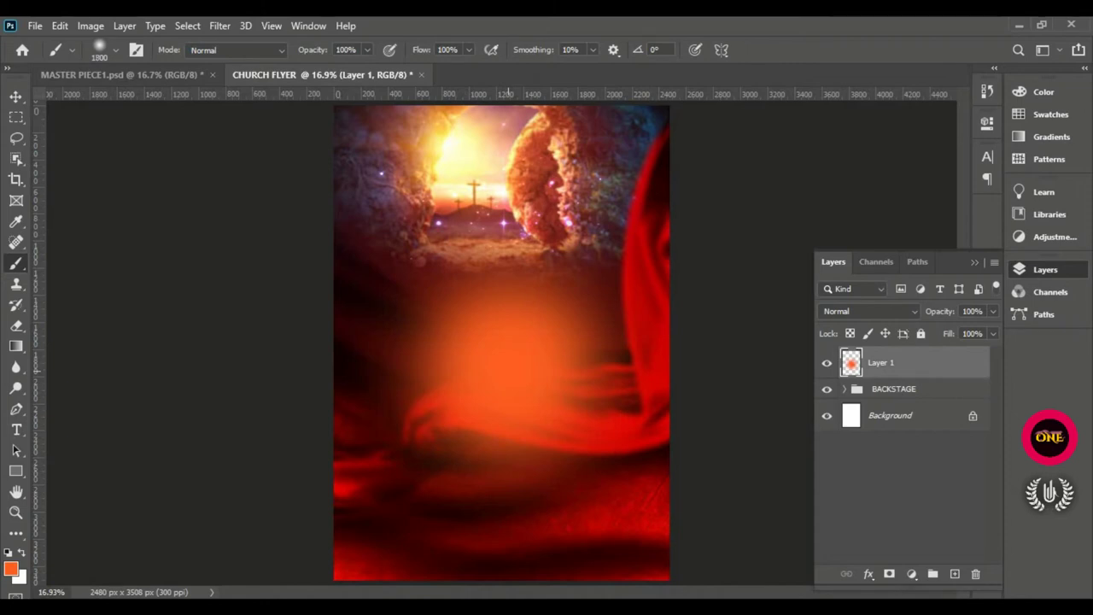
left_click(505, 379)
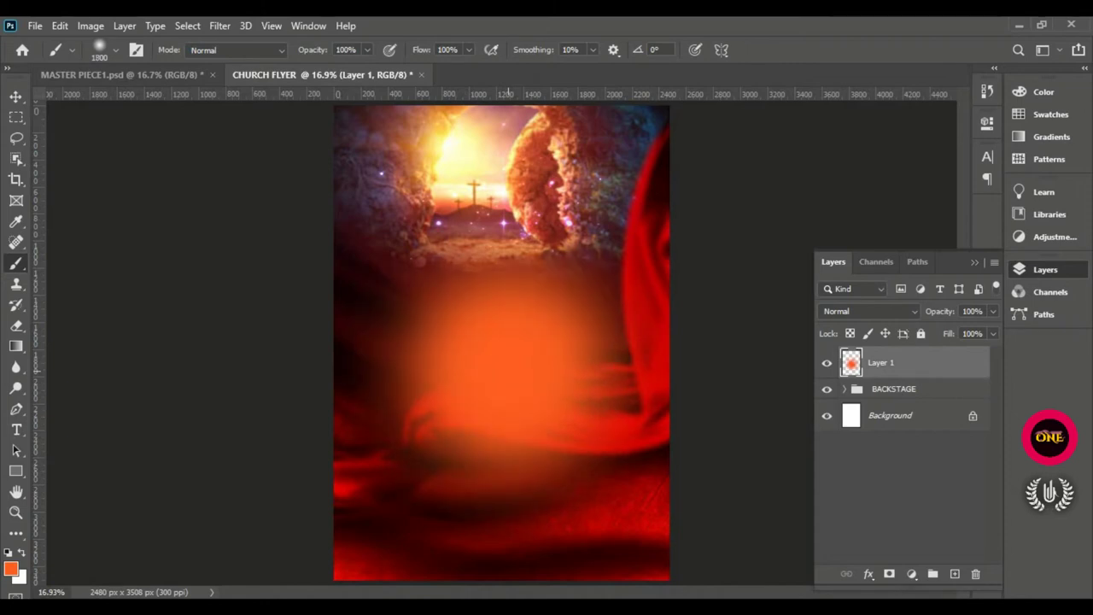
left_click(14, 97)
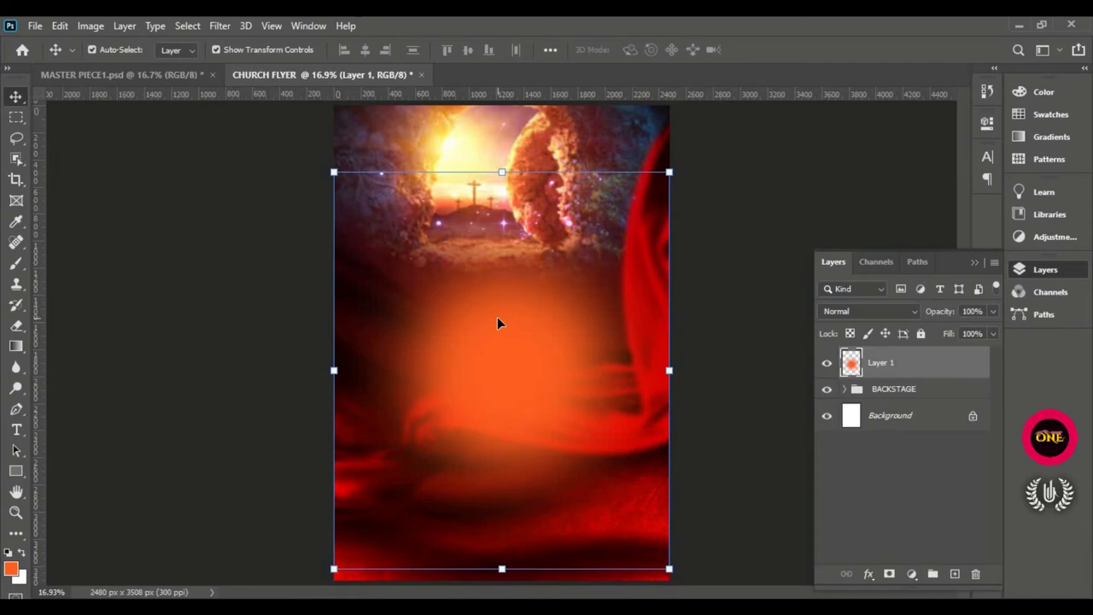
Step: Place the Radial background stock image from the Eagle Eye folder as an embedded layer above the orange glow
left_click(33, 28)
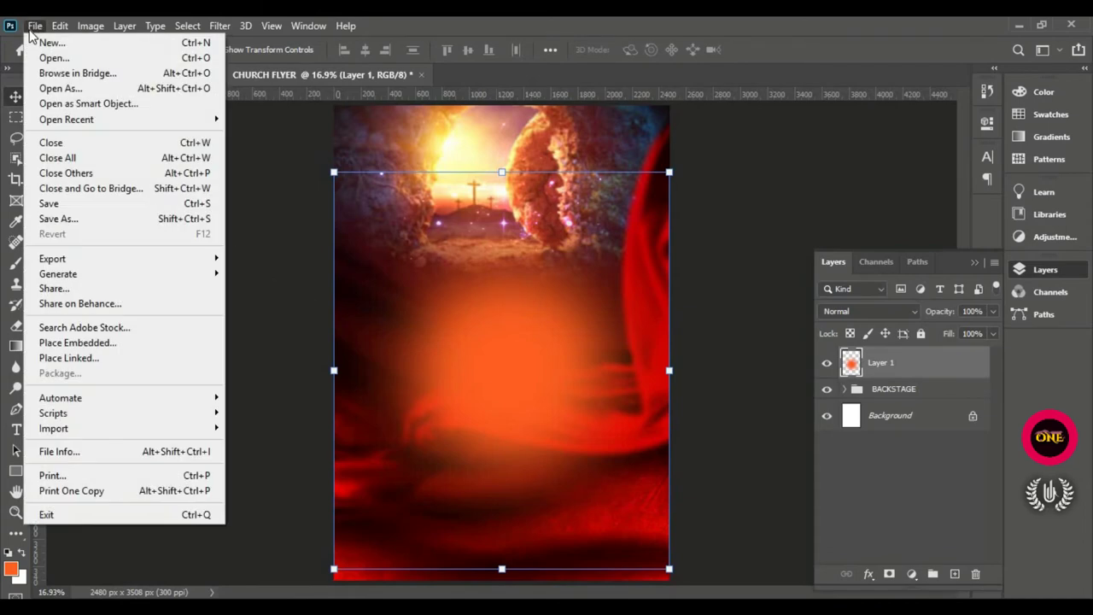
left_click(160, 342)
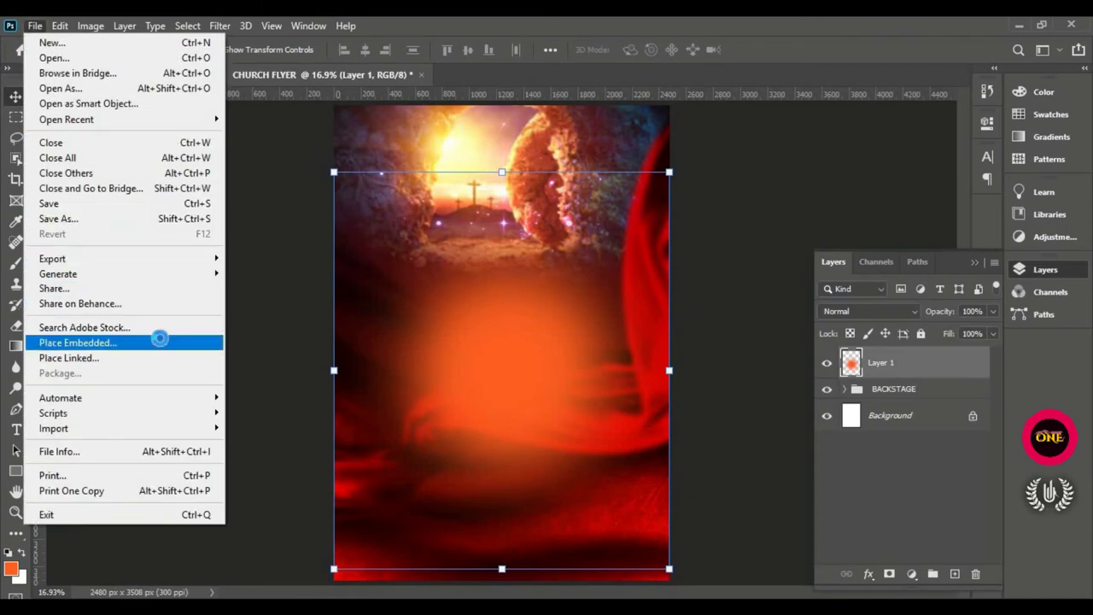
scroll(357, 237, "down", 3)
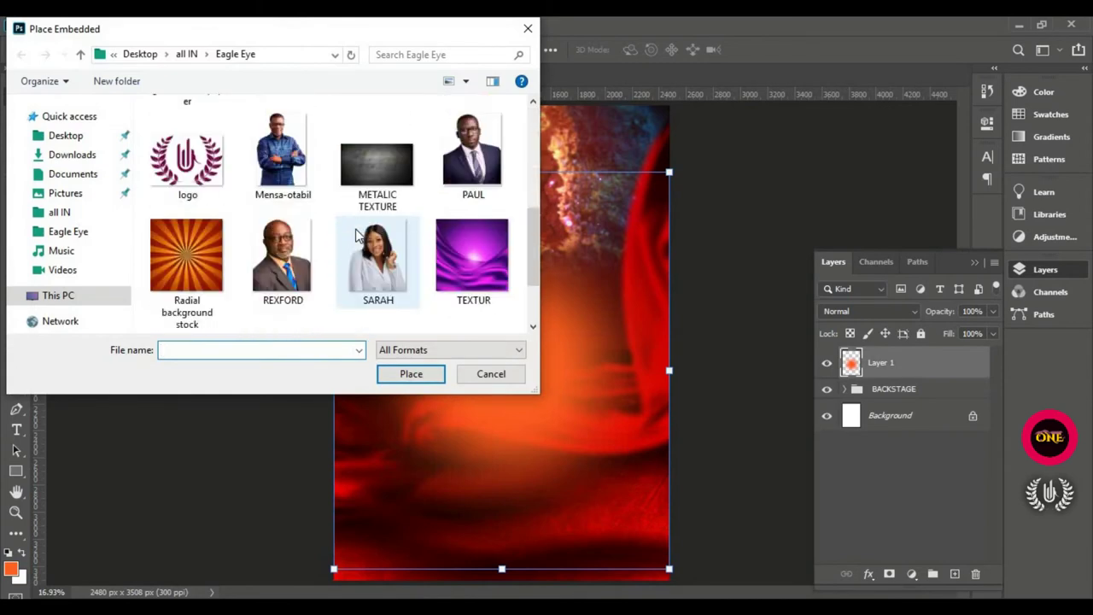
scroll(357, 237, "down", 2)
left_click(187, 166)
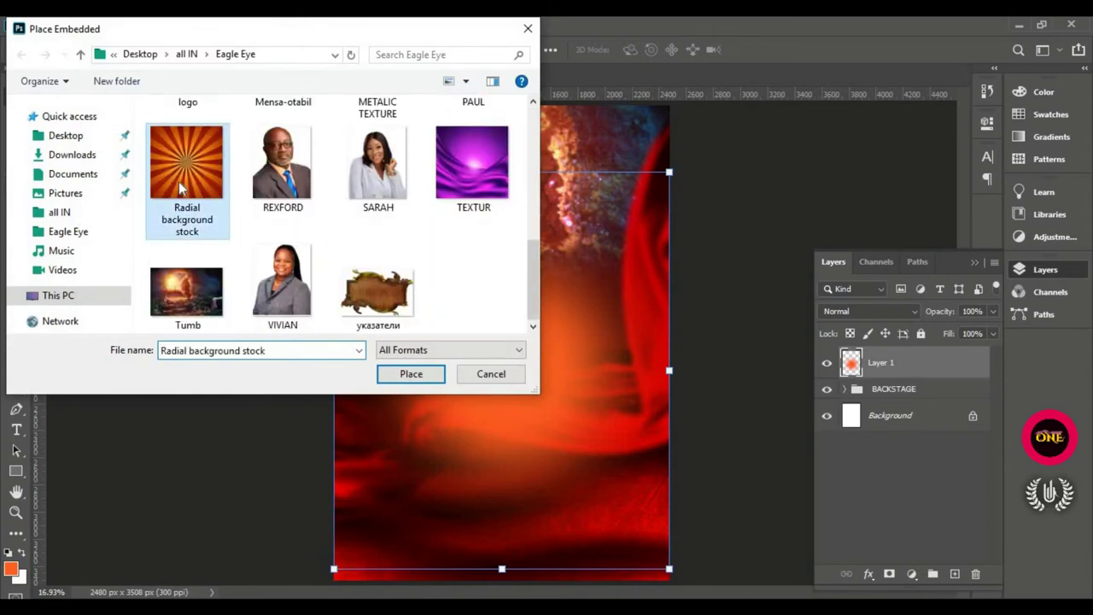
left_click(410, 374)
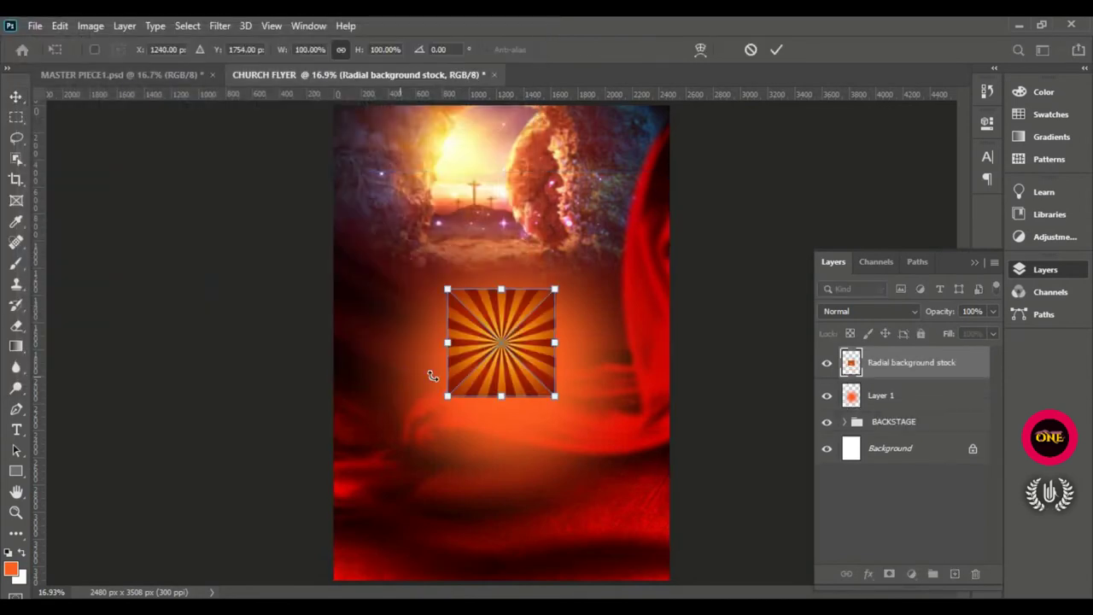
Step: Scale the radial background proportionally to about 294% and position it horizontally centred over the glow, below the crosses
left_click_drag(501, 397, 524, 578)
left_click_drag(498, 520, 498, 486)
left_click_drag(502, 528, 519, 579)
left_click_drag(510, 502, 509, 501)
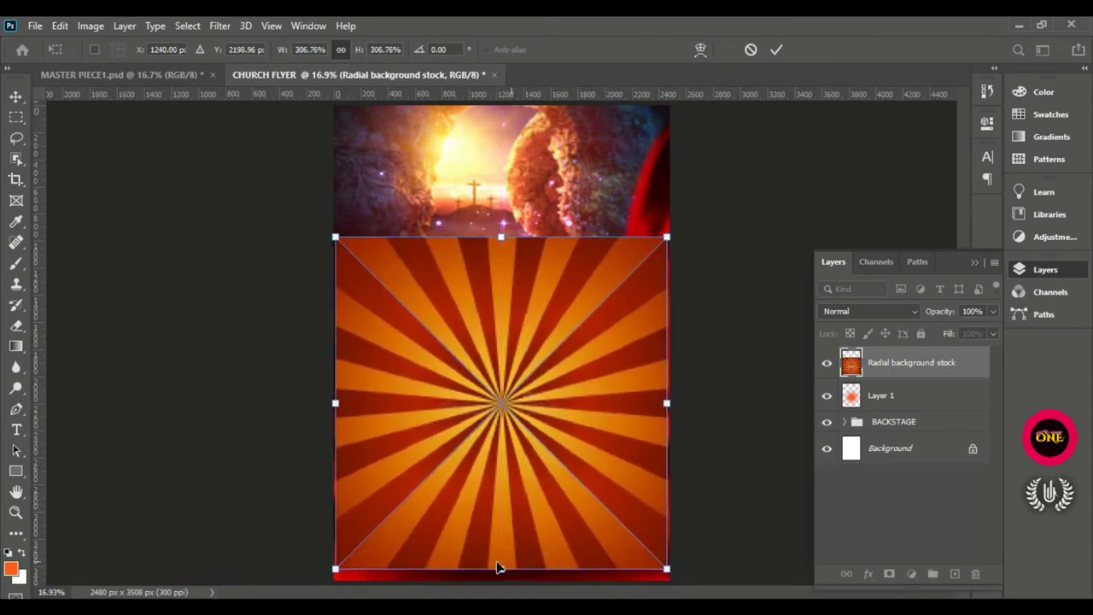
left_click_drag(498, 569, 503, 556)
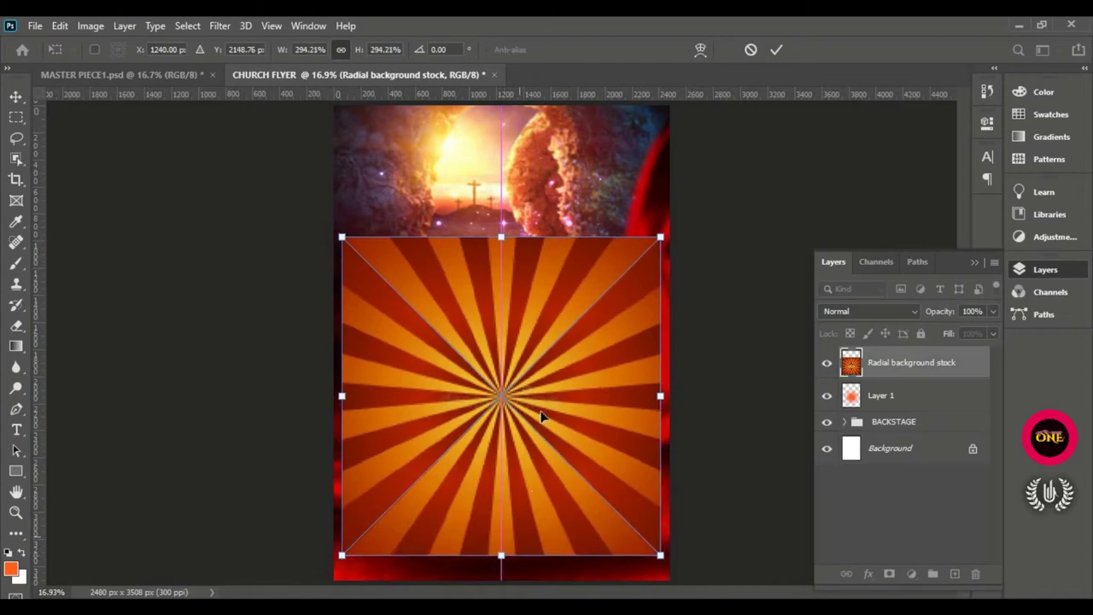
left_click(774, 48)
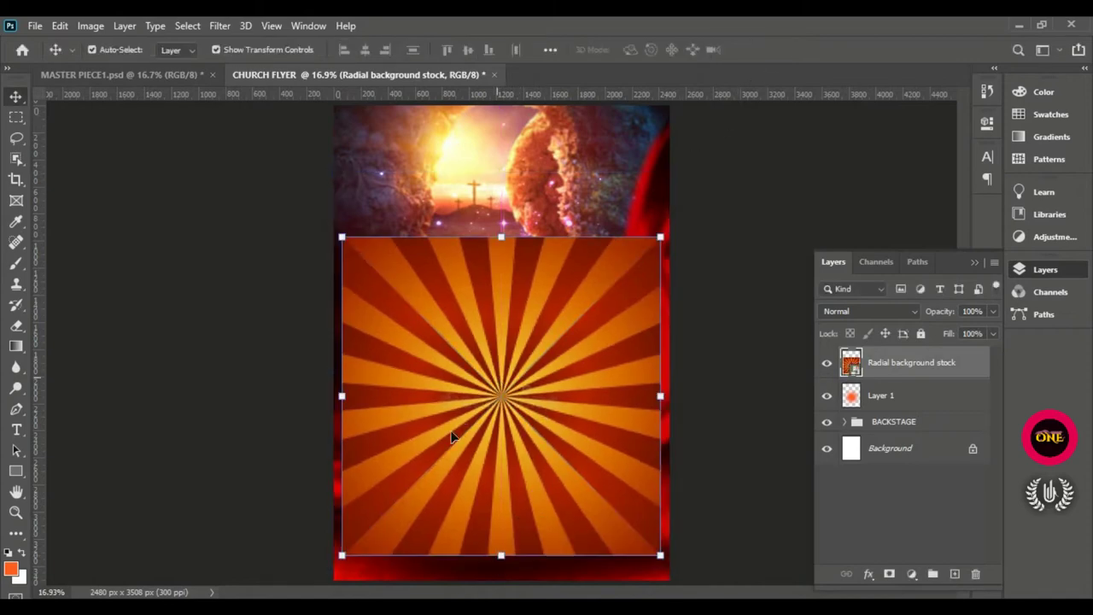
Step: Switch to the Notepad design notes and highlight the line on the radial background's blend mode and blur
key("alt+Tab")
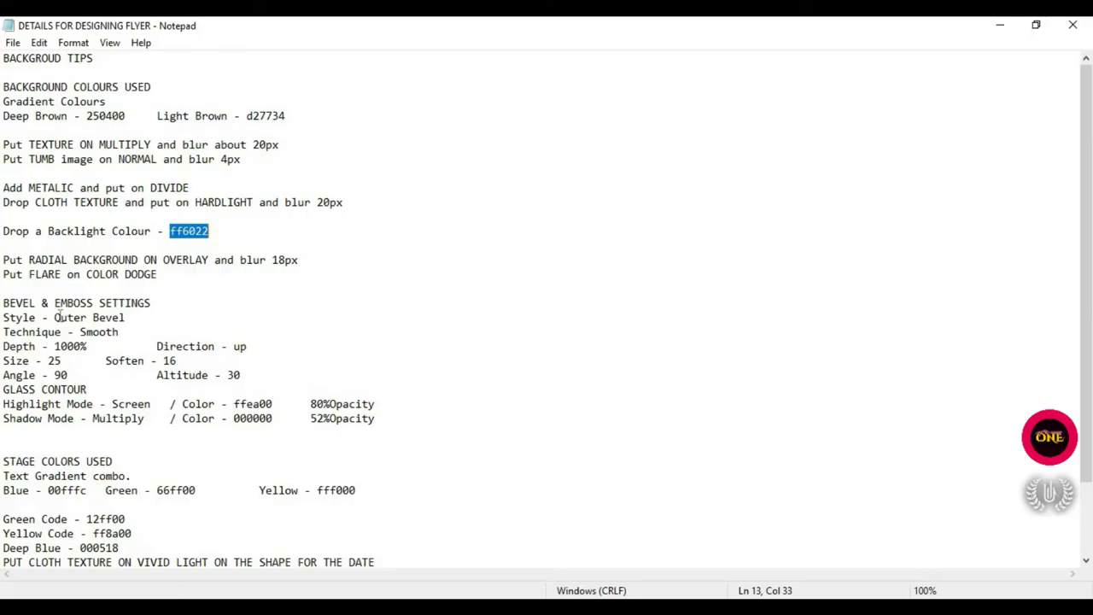
left_click_drag(2, 259, 301, 260)
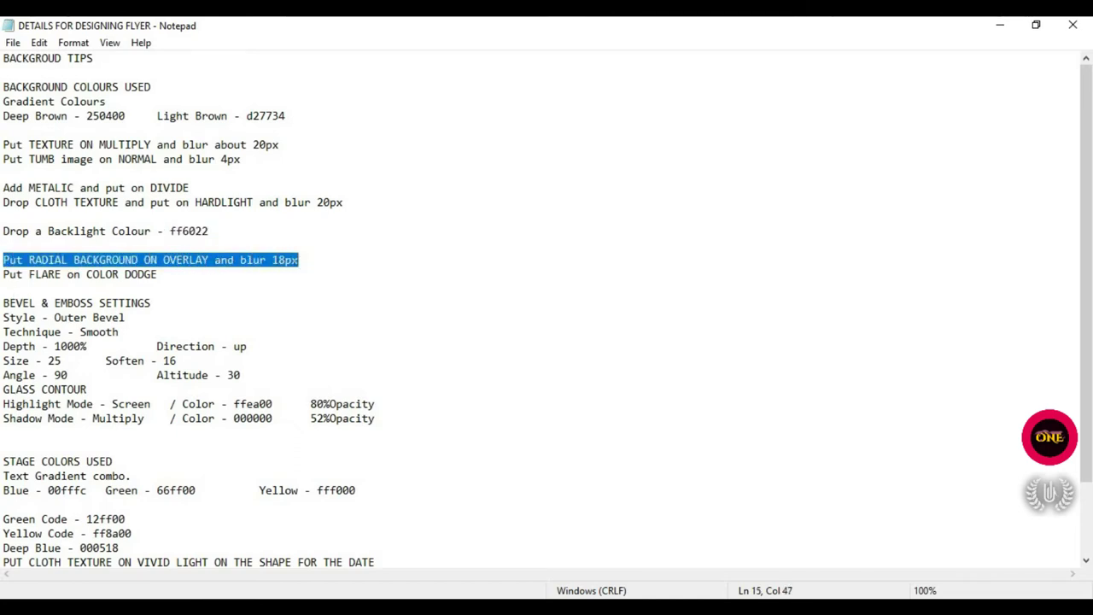
Step: Switch to Photoshop and set the blend mode of the Radial background stock layer to Overlay
key("alt+Tab")
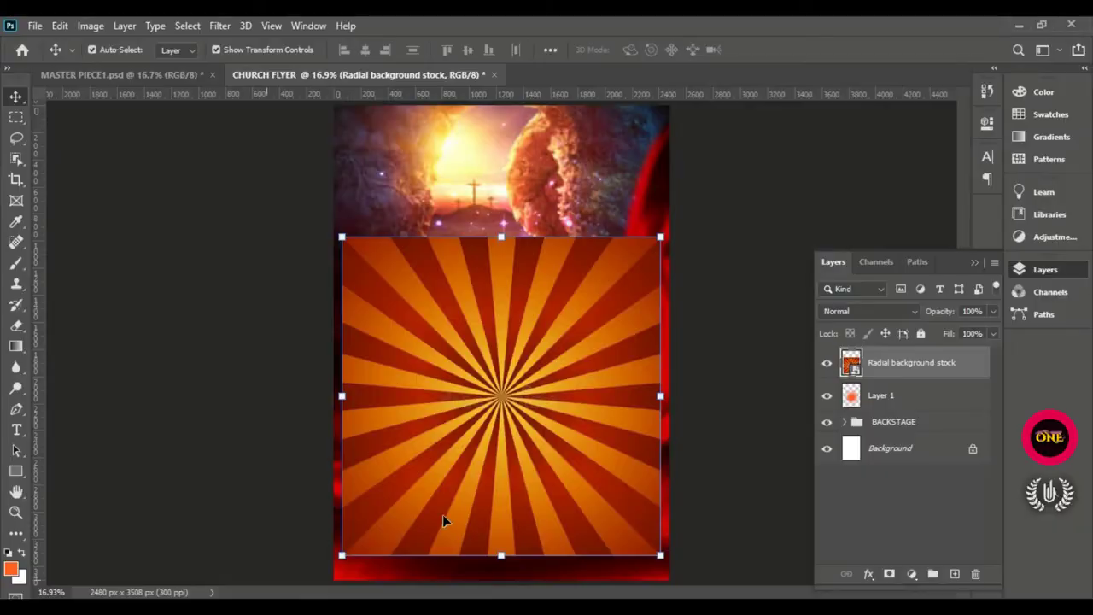
left_click(889, 311)
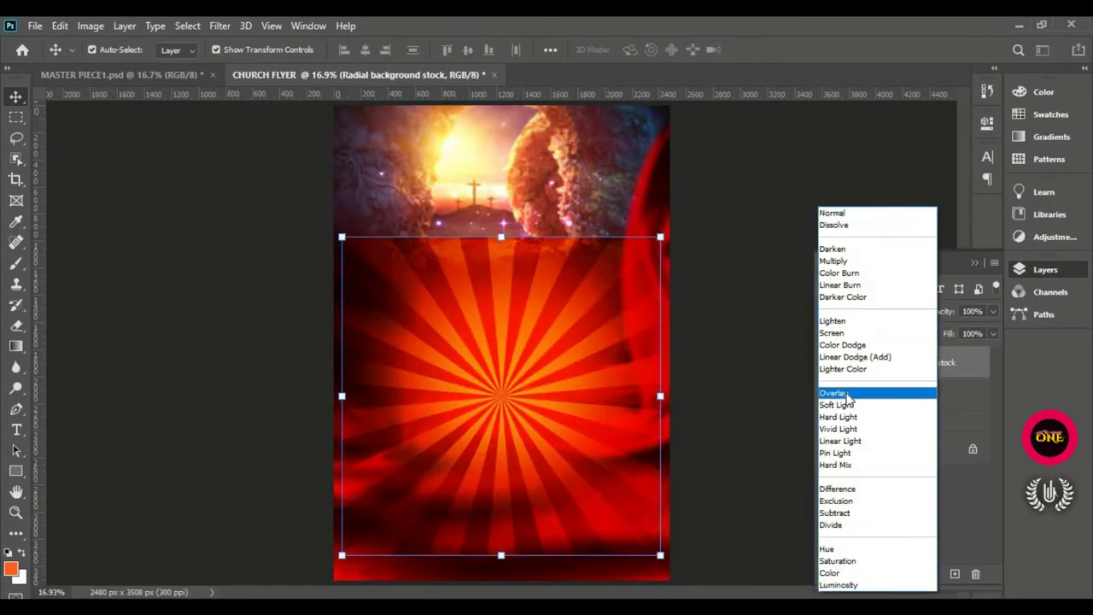
left_click(848, 398)
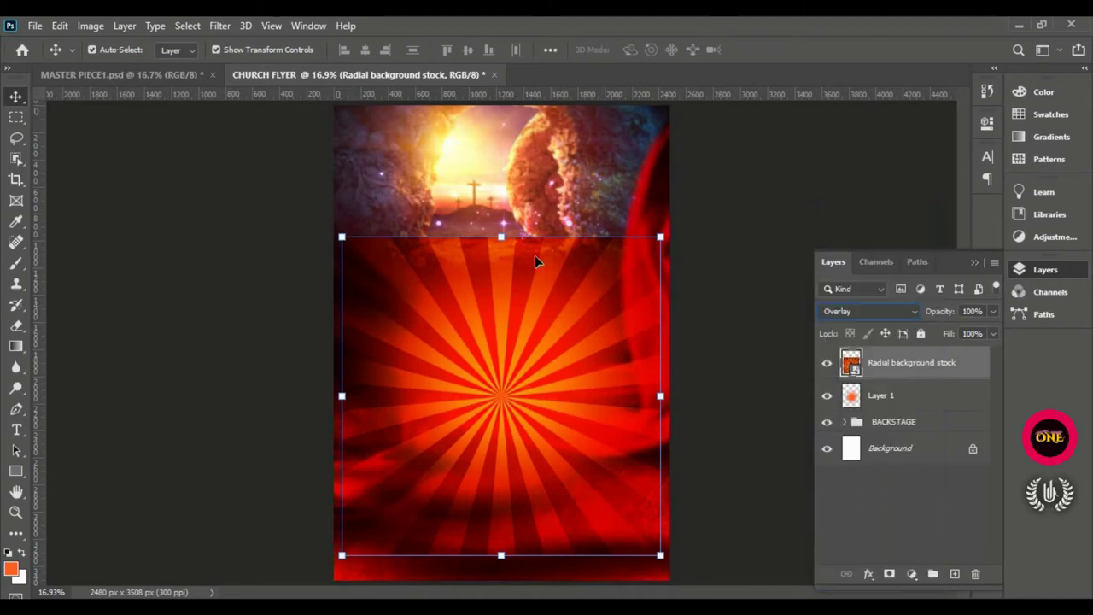
Step: Apply a Gaussian Blur with an 18-pixel radius to the Radial background stock layer
left_click(219, 25)
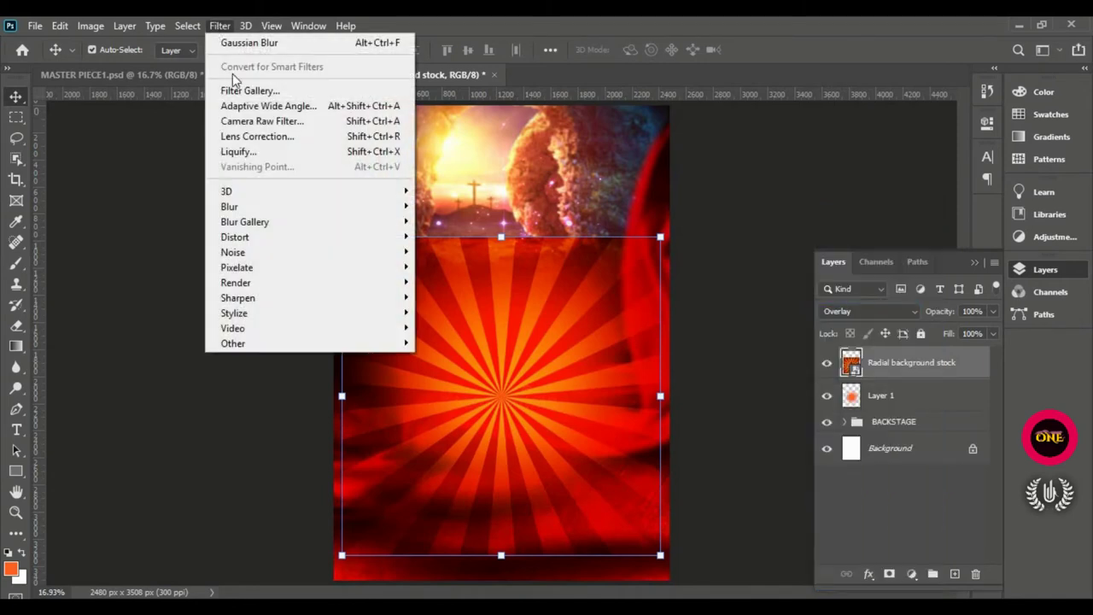
mouse_move(374, 207)
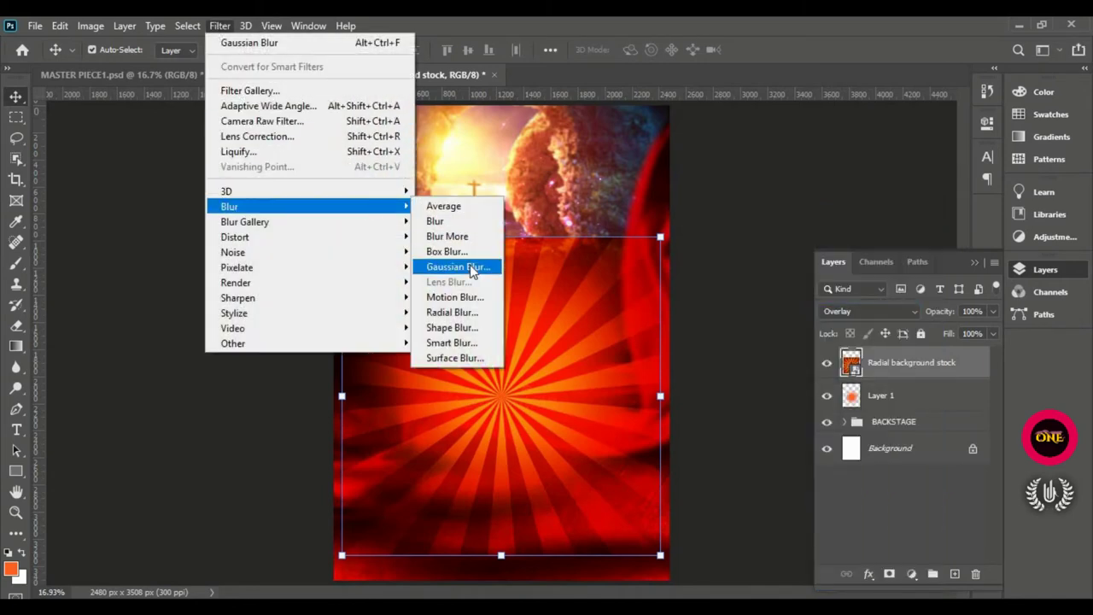
left_click(401, 270)
type("18")
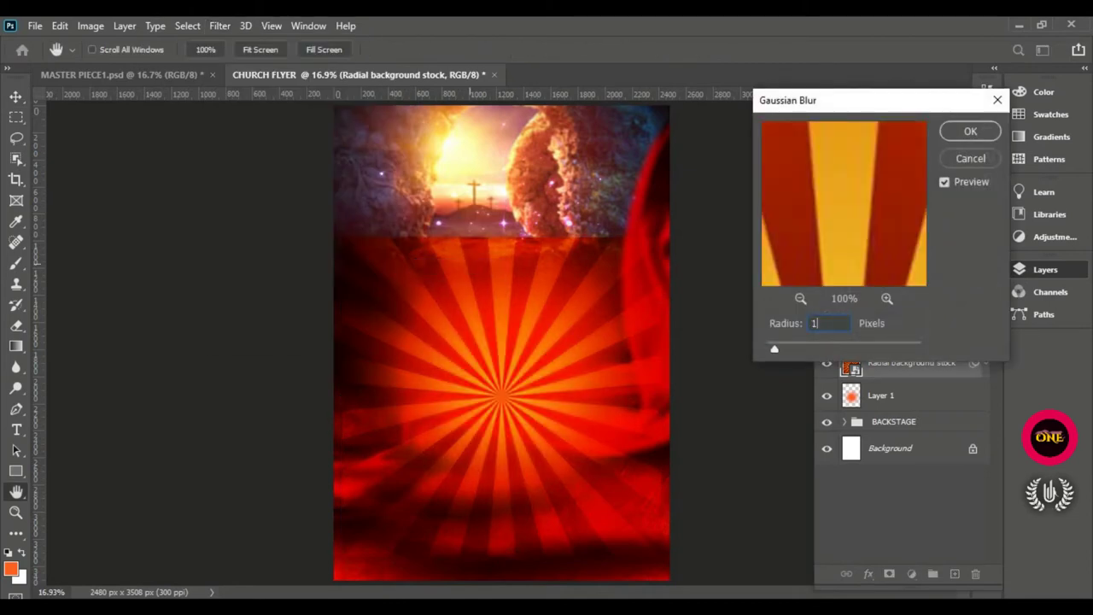
left_click(960, 135)
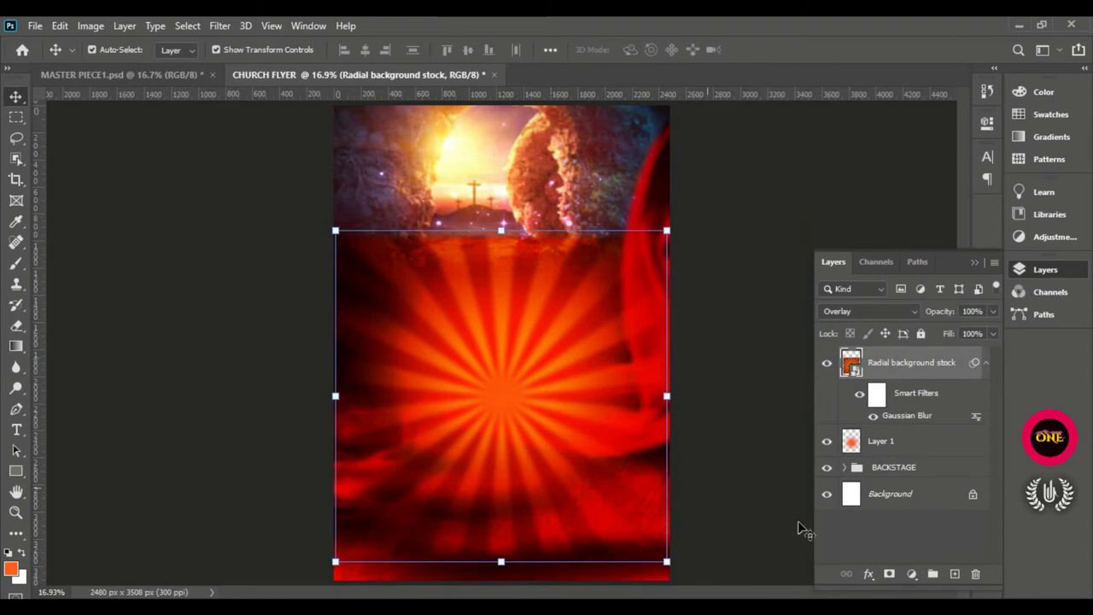
Step: Add a layer mask to the radial background and paint it black with a soft 1800 px brush to fade its upper and lower edges
left_click(890, 573)
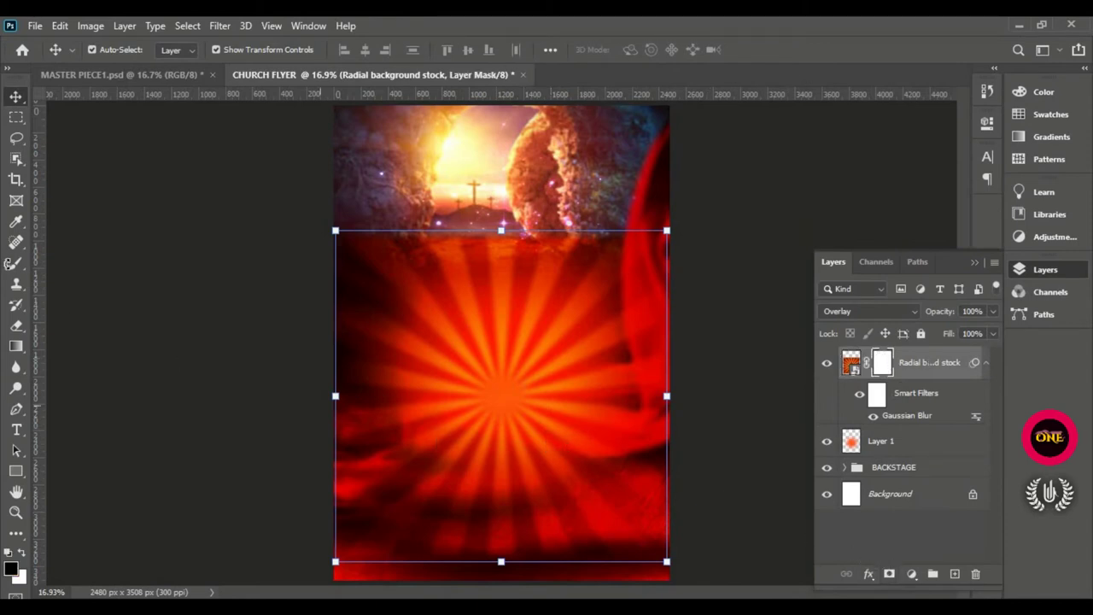
left_click(15, 263)
right_click(15, 263)
left_click(68, 260)
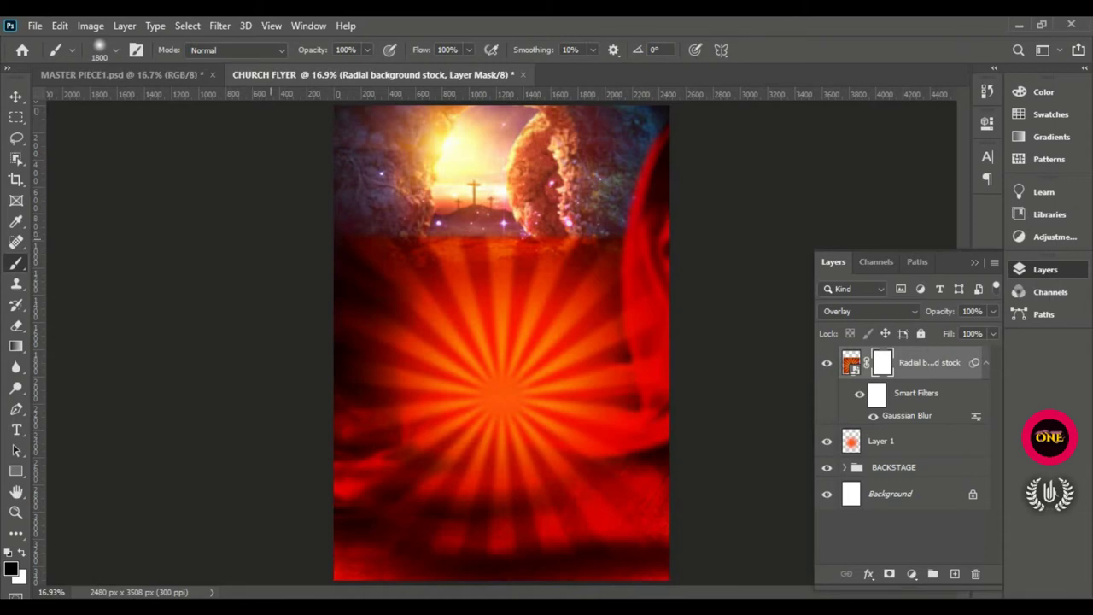
left_click_drag(375, 214, 598, 218)
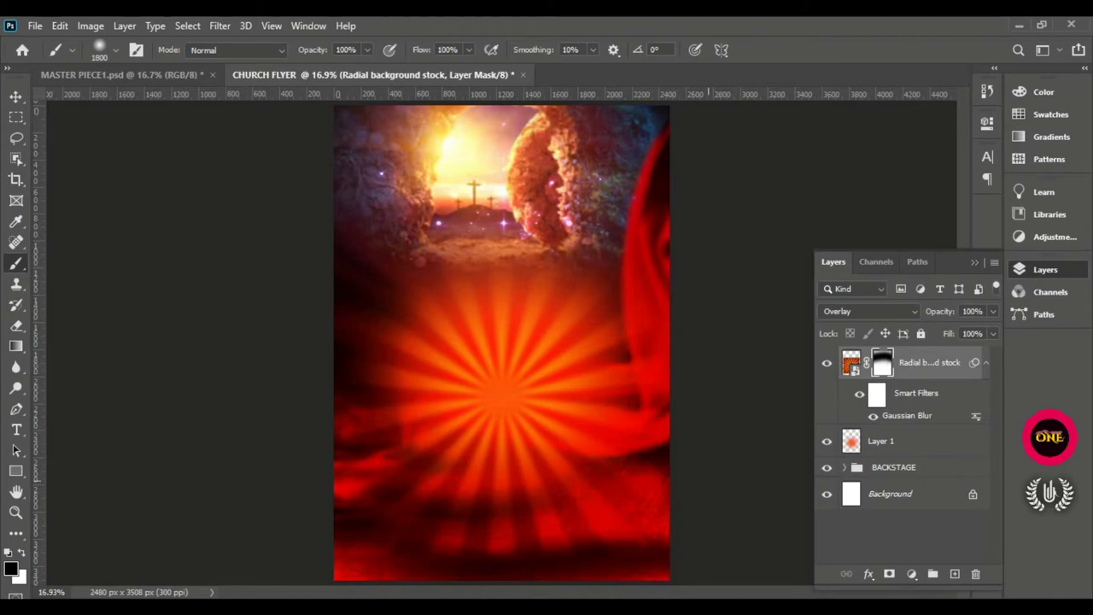
mouse_move(632, 521)
left_mouse_down()
mouse_move(590, 504)
mouse_move(538, 525)
mouse_move(350, 513)
mouse_move(376, 470)
left_mouse_up()
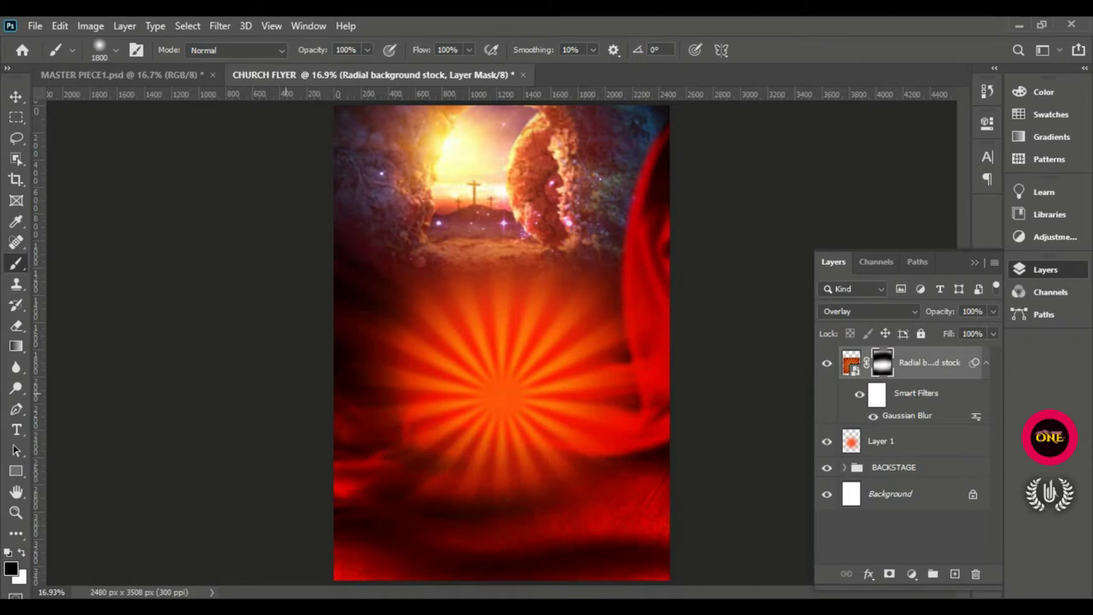
left_click(16, 97)
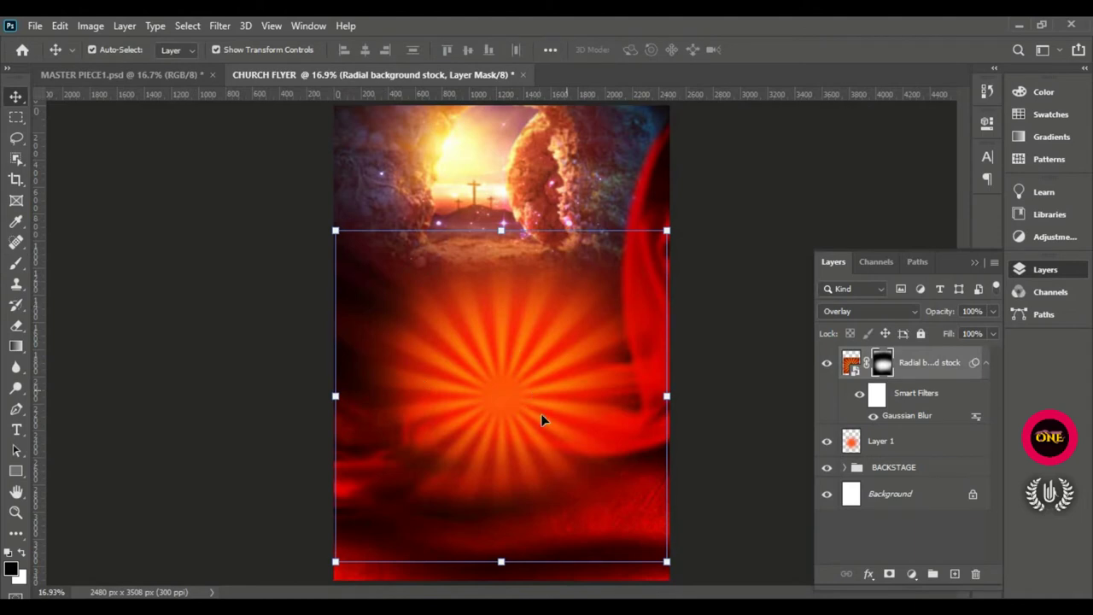
Step: Compare the flyer with the orange glow on Layer 1 hidden and shown, then clear the layer selection
left_click(825, 440)
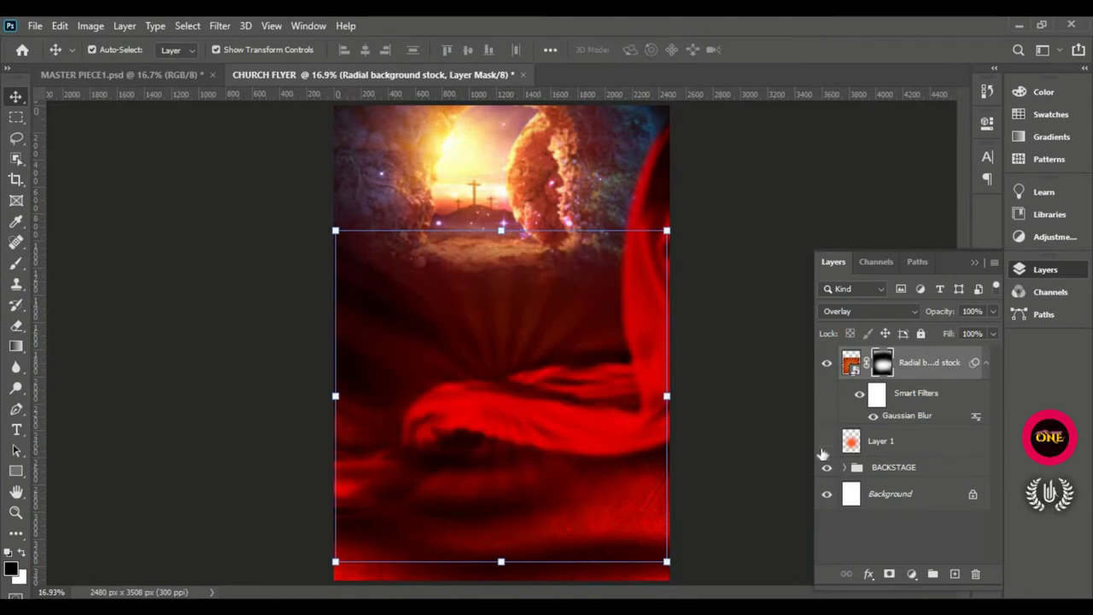
left_click(826, 442)
left_click(826, 442)
left_click(826, 441)
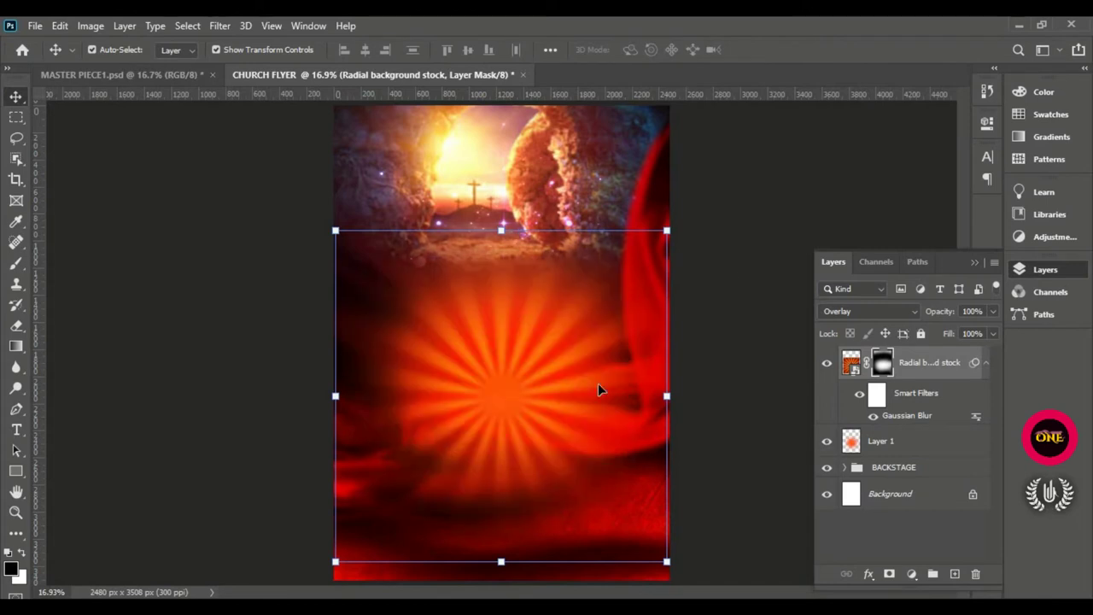
left_click(739, 246)
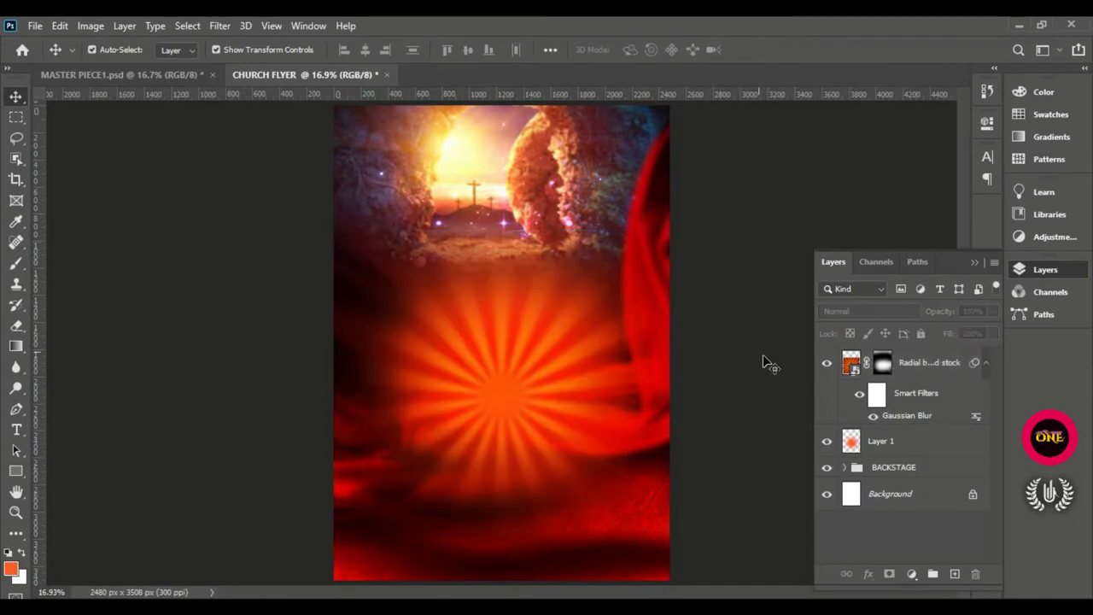
Step: Group the radial background, Layer 1 and the BACKSTAGE group, and name the new group BACKGROUND
left_click(914, 367)
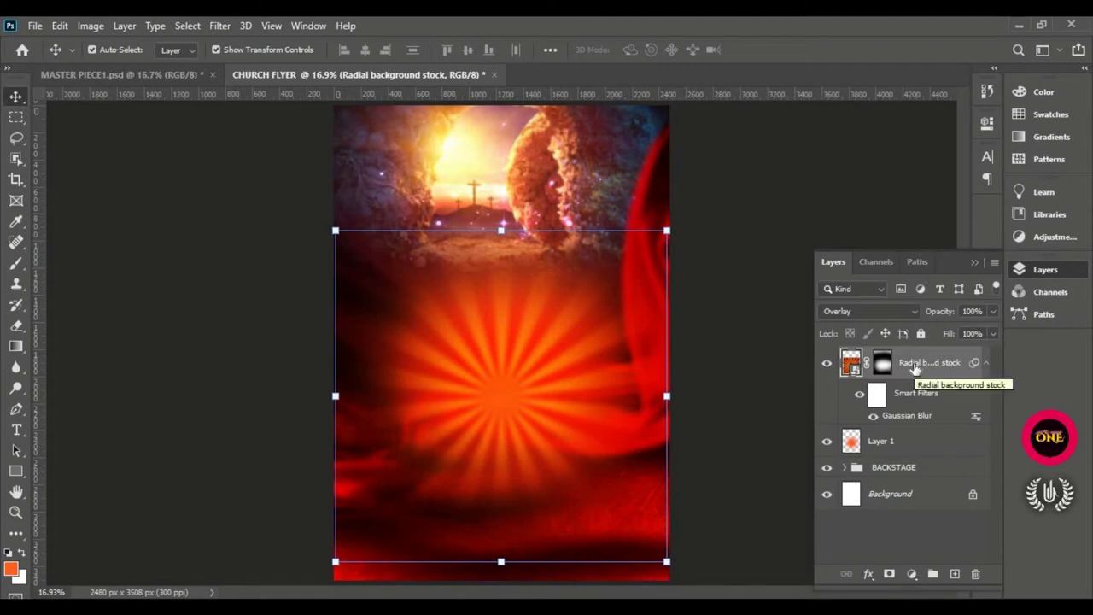
left_click(929, 470)
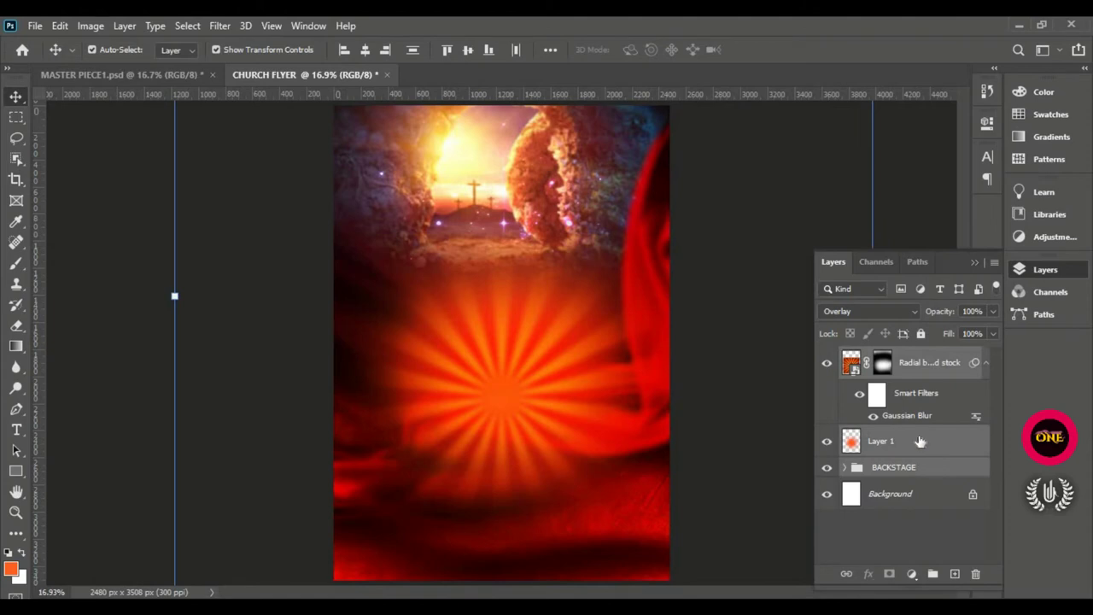
left_click_drag(921, 441, 933, 574)
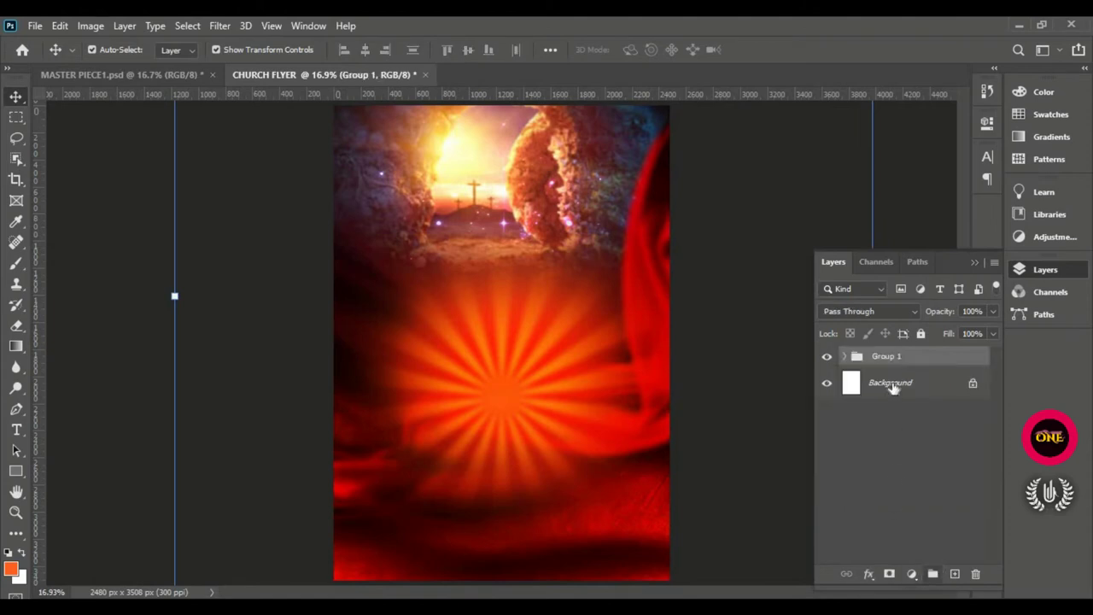
double_click(888, 356)
type("BACKGROUND")
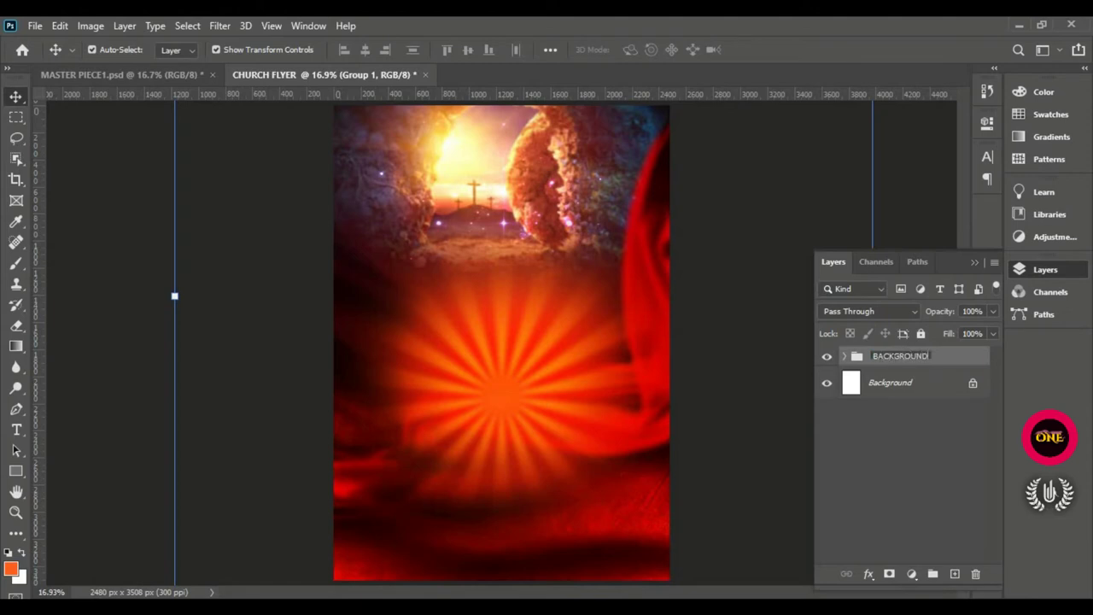
key("Return")
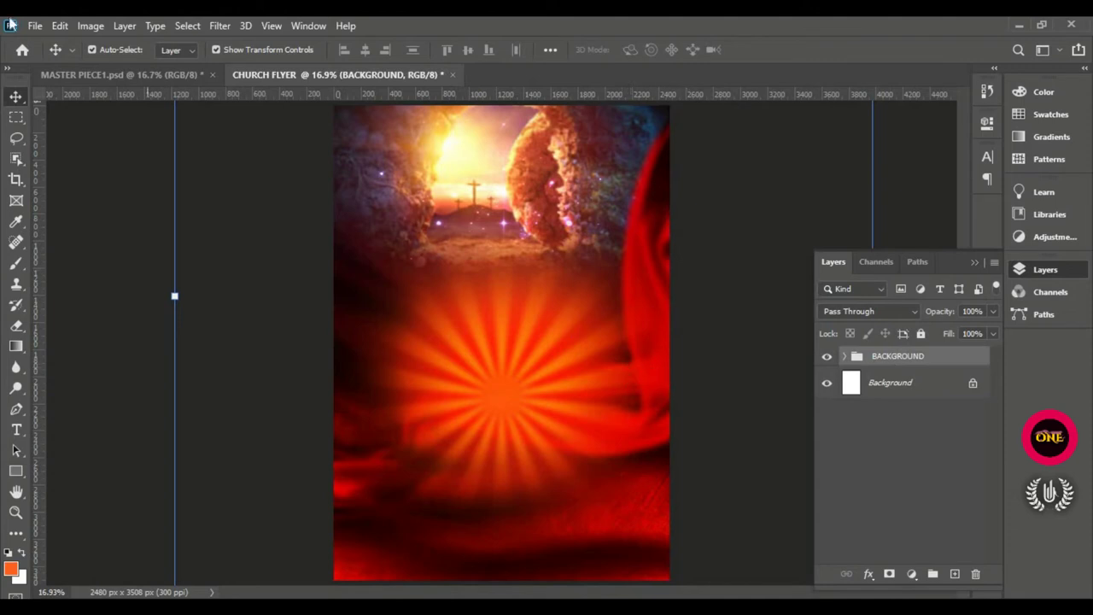
Step: Place the cut-out photo of the man in the light-blue shirt as an embedded image and flip it horizontally
left_click(41, 27)
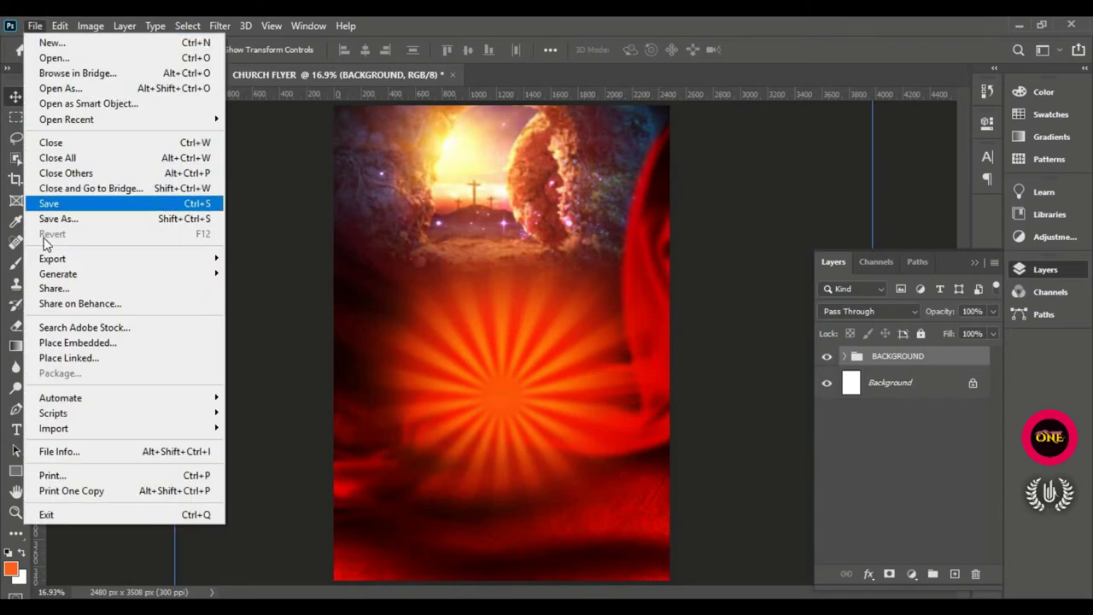
left_click(122, 351)
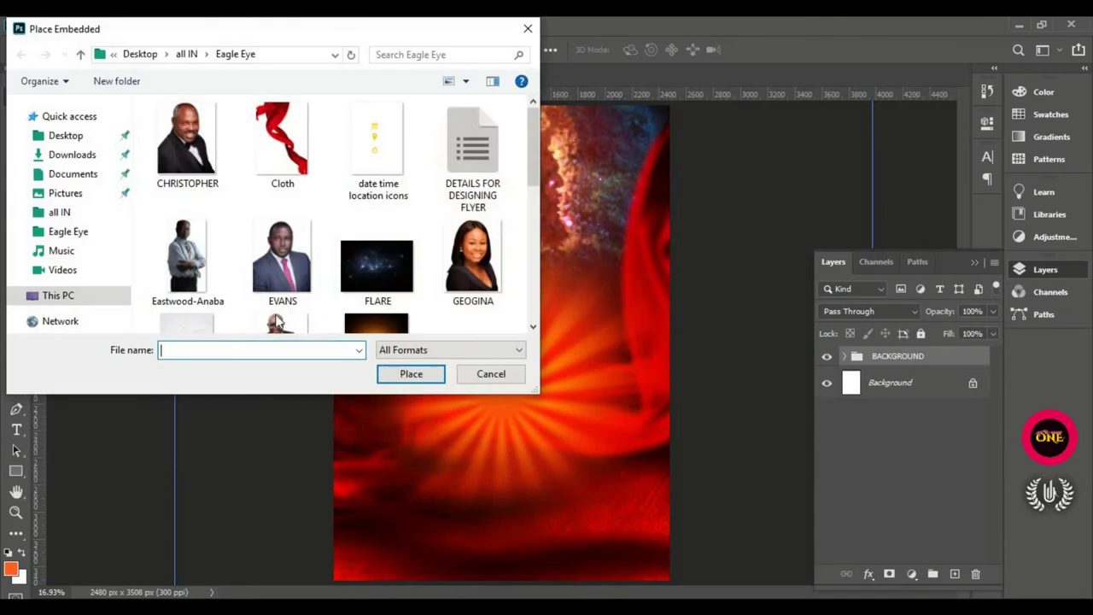
left_click(193, 256)
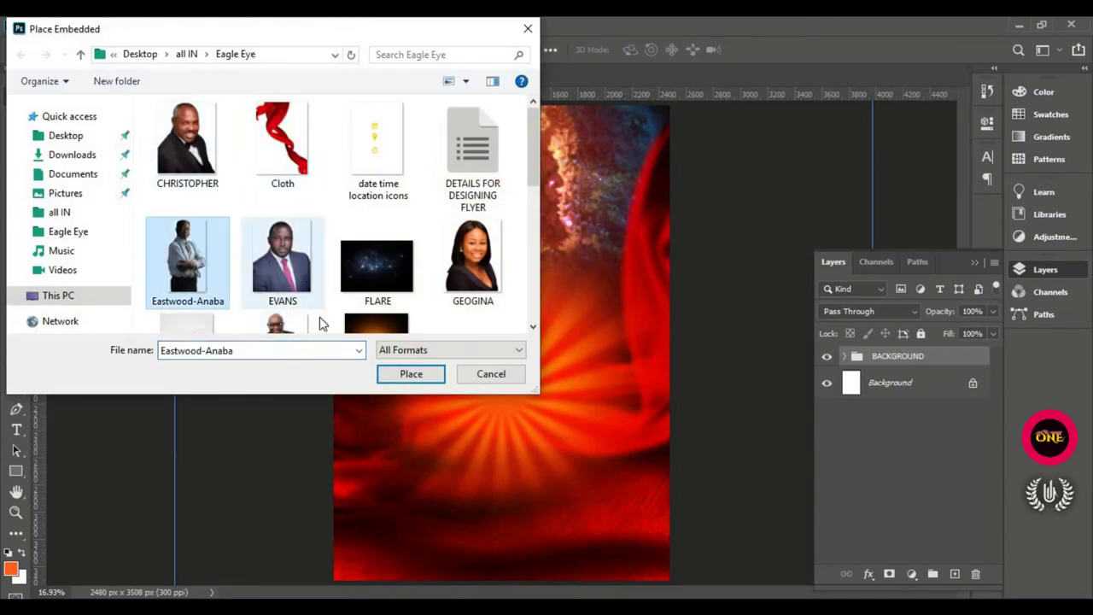
left_click(413, 373)
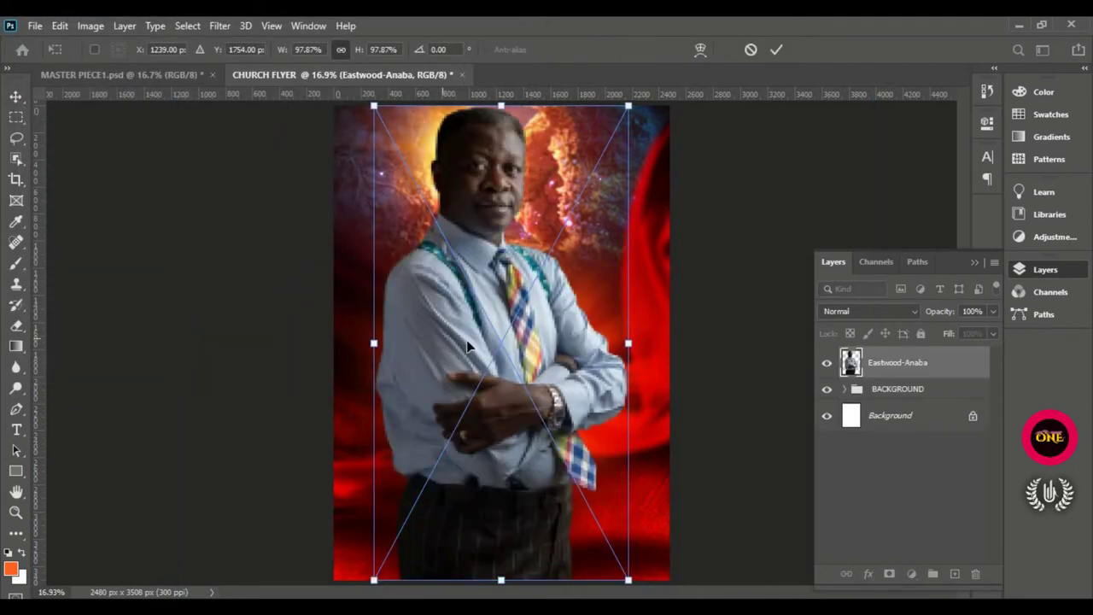
right_click(479, 336)
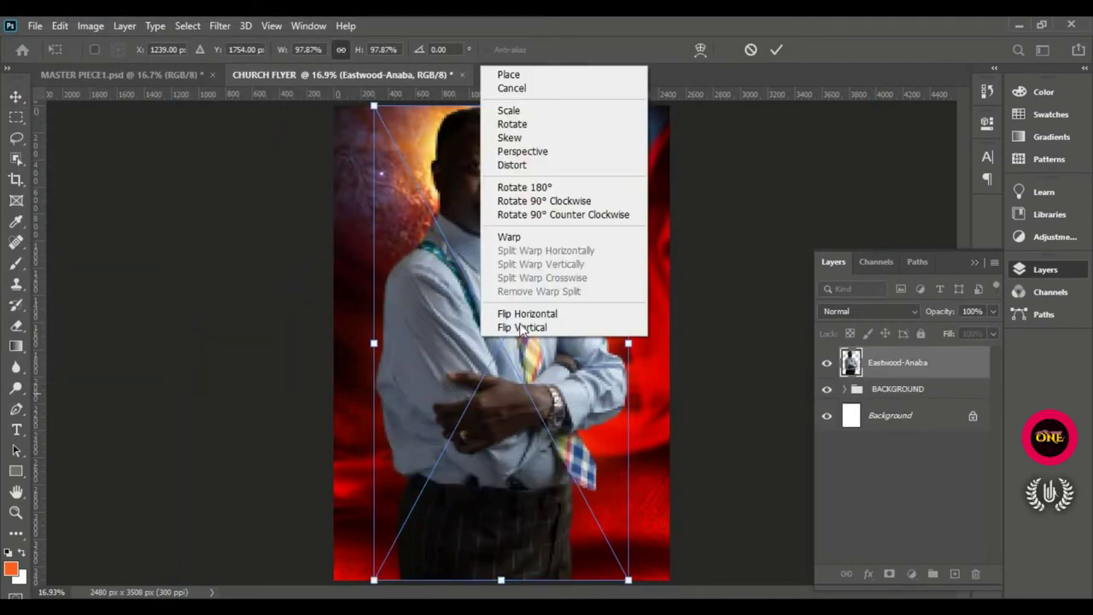
left_click(528, 313)
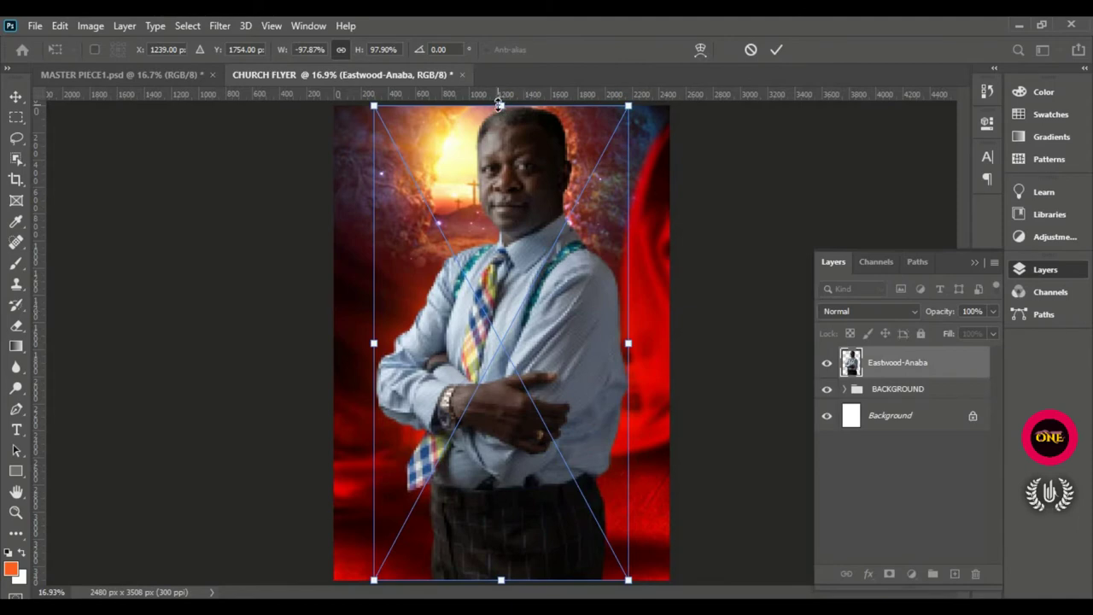
Step: Scale down the photo of the man in the light-blue shirt and position it over the centre of the sunburst
left_click_drag(499, 104, 508, 248)
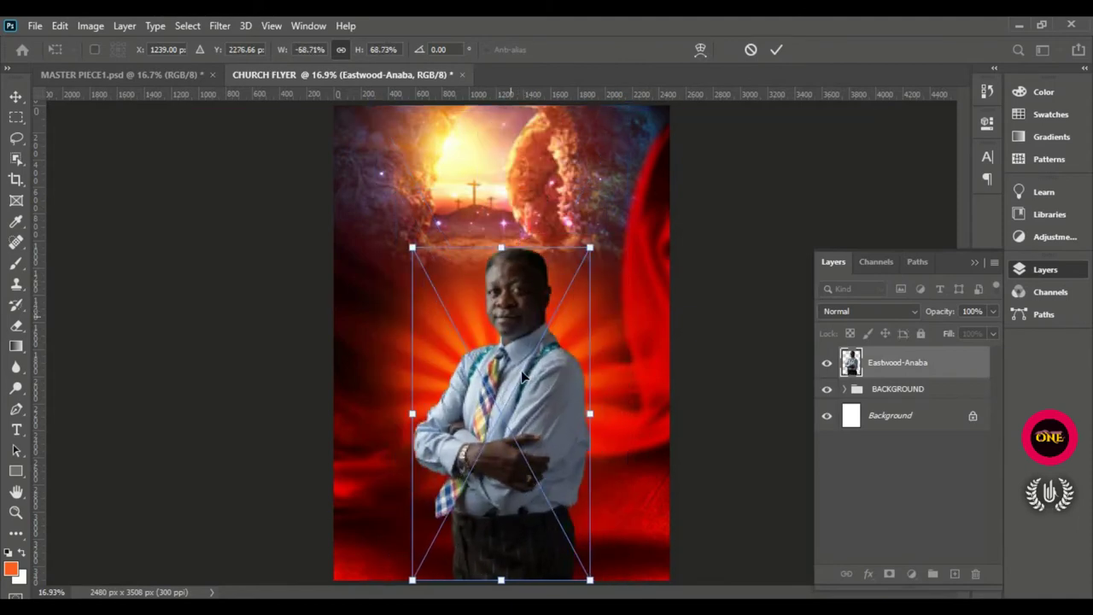
mouse_move(524, 375)
left_mouse_down()
mouse_move(521, 309)
mouse_move(506, 363)
mouse_move(521, 357)
left_mouse_up()
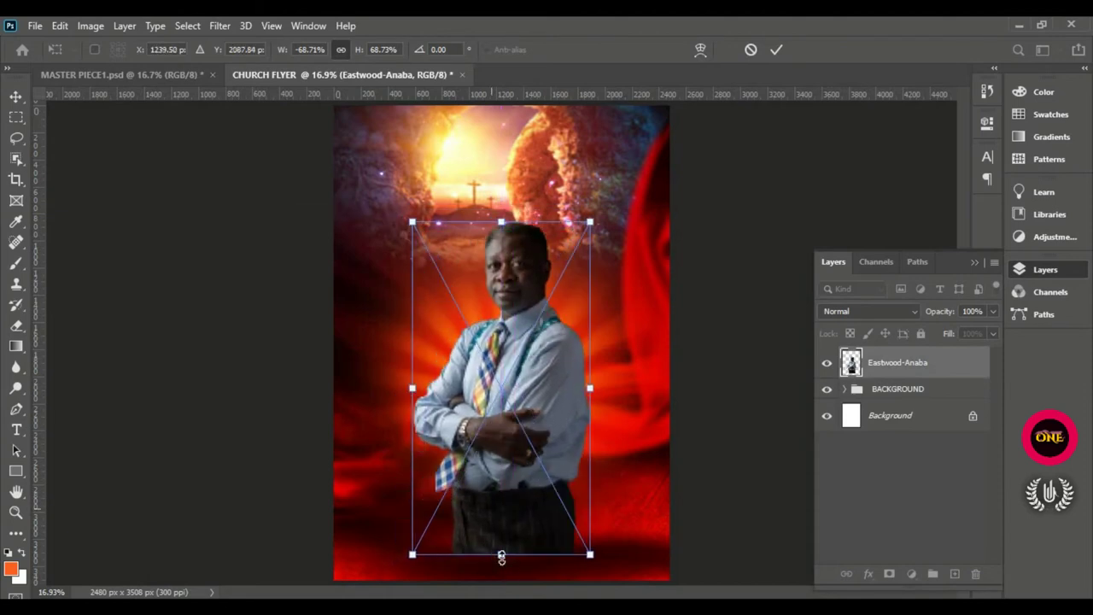
left_click_drag(501, 556, 502, 505)
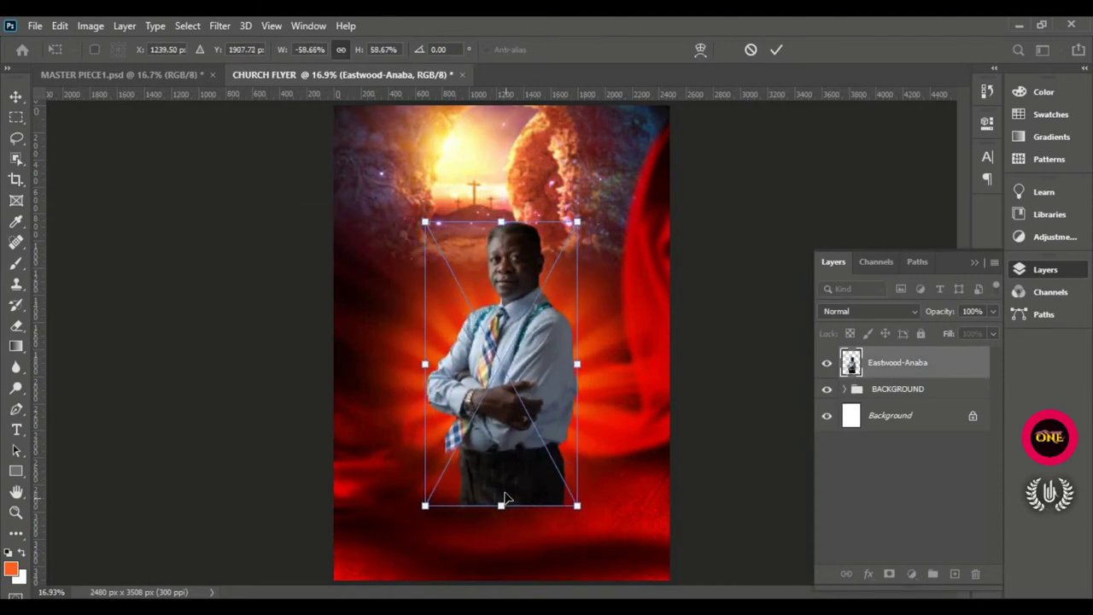
left_click_drag(500, 450, 500, 450)
left_click_drag(501, 506, 505, 489)
left_click_drag(511, 434, 502, 433)
left_click(777, 49)
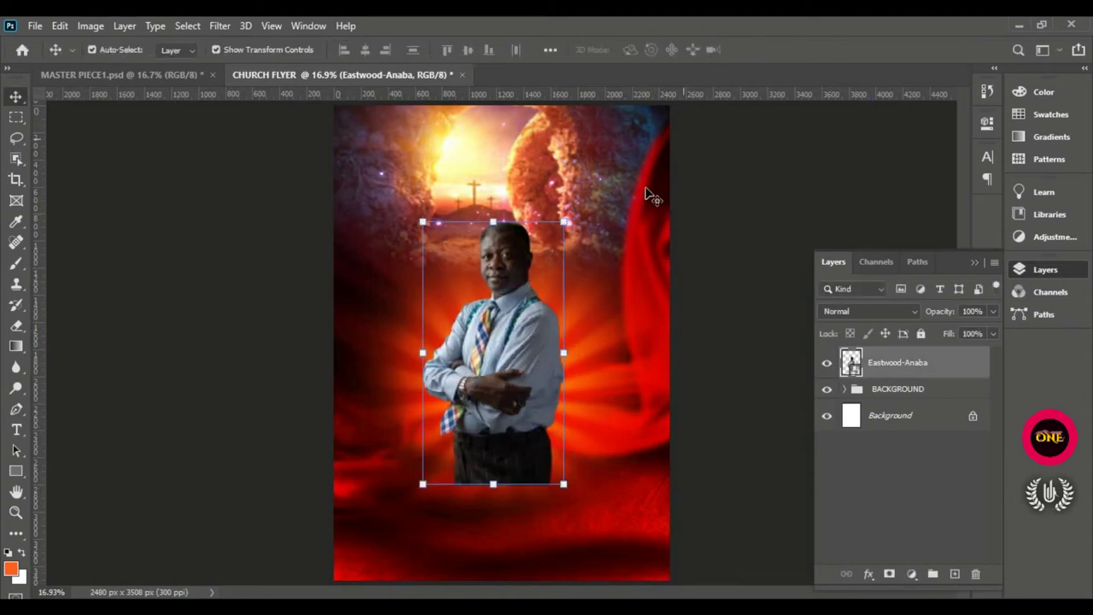
left_click_drag(475, 344, 480, 342)
Step: Place the cut-out photo of the man in the navy suit and red tie as an embedded image
left_click(33, 26)
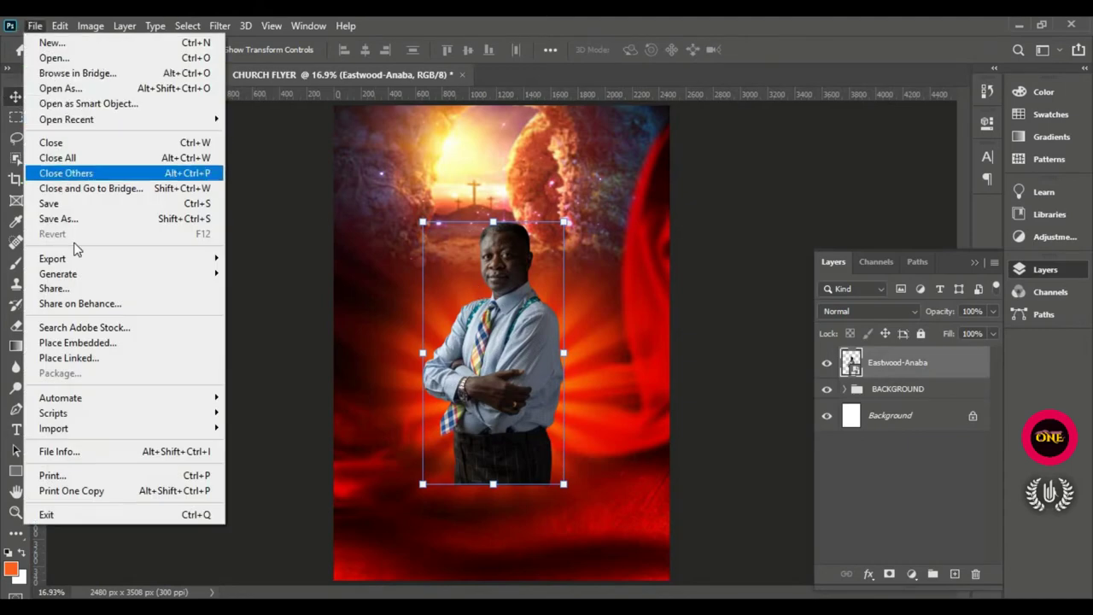
left_click(101, 351)
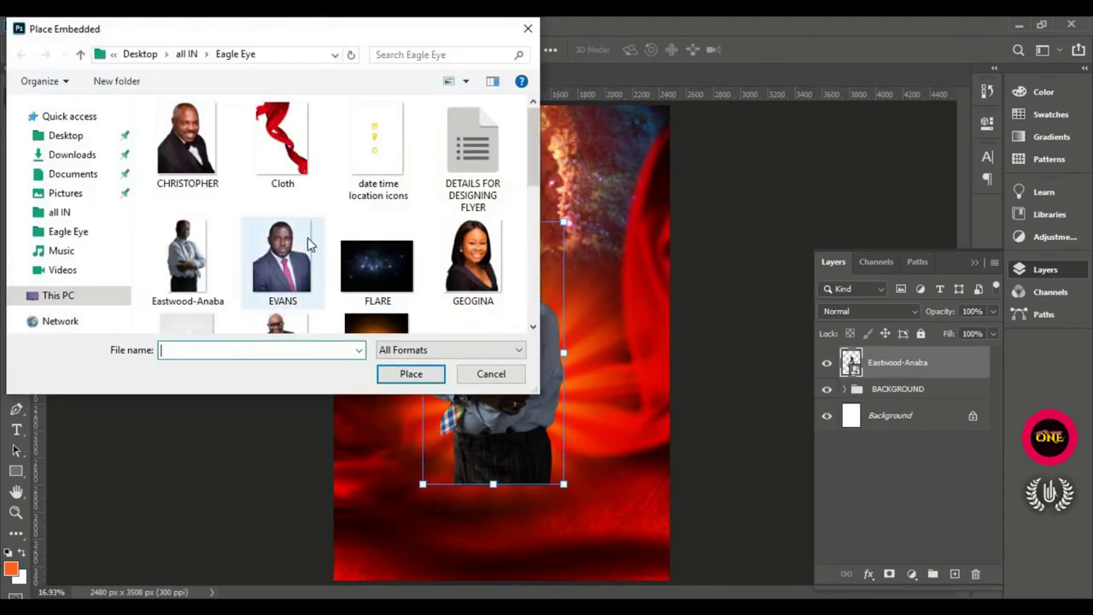
scroll(307, 237, "down", 2)
left_click(282, 210)
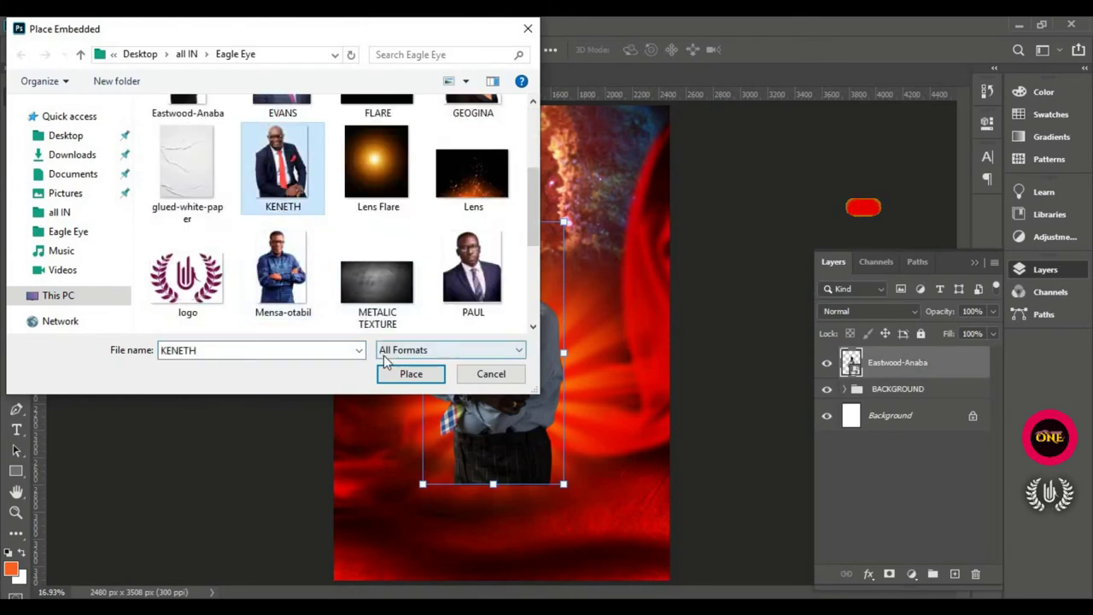
left_click(398, 377)
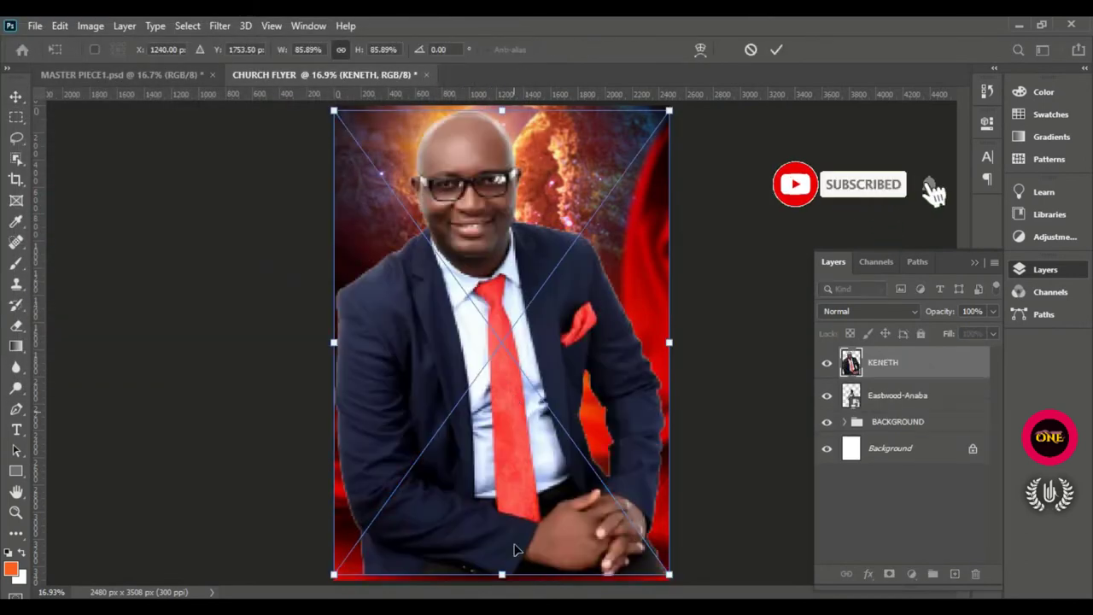
Step: Scale the navy-suit photo to about 41%, tilt it about 3.5 degrees and position it over the flyer's upper centre
left_click_drag(502, 586, 501, 318)
left_click_drag(625, 365, 612, 377)
mouse_move(510, 291)
left_mouse_down()
mouse_move(509, 303)
mouse_move(522, 298)
left_mouse_up()
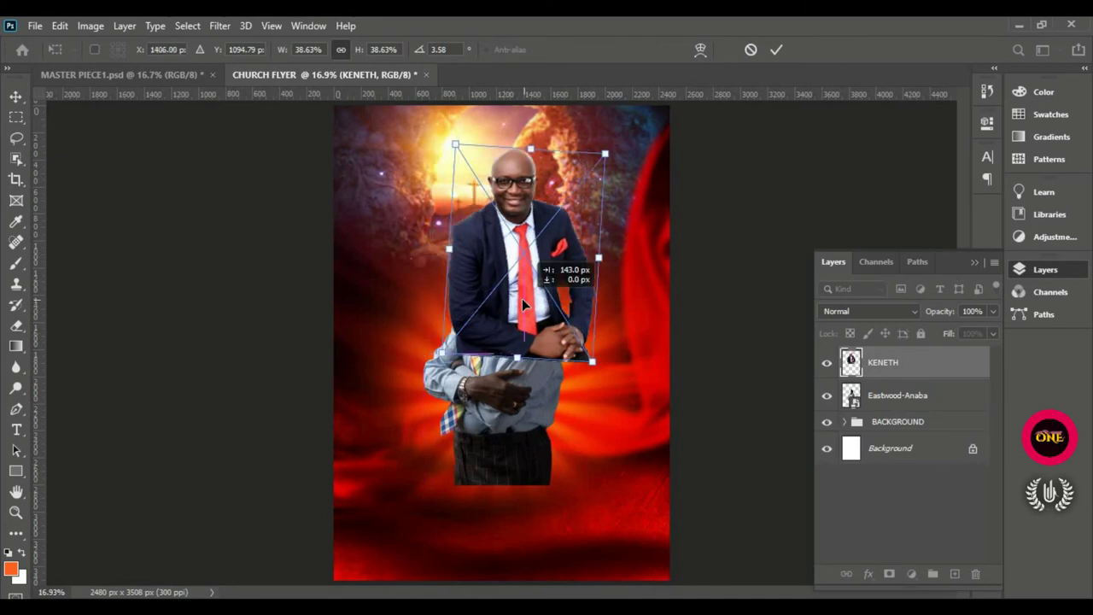
left_click_drag(515, 375, 517, 373)
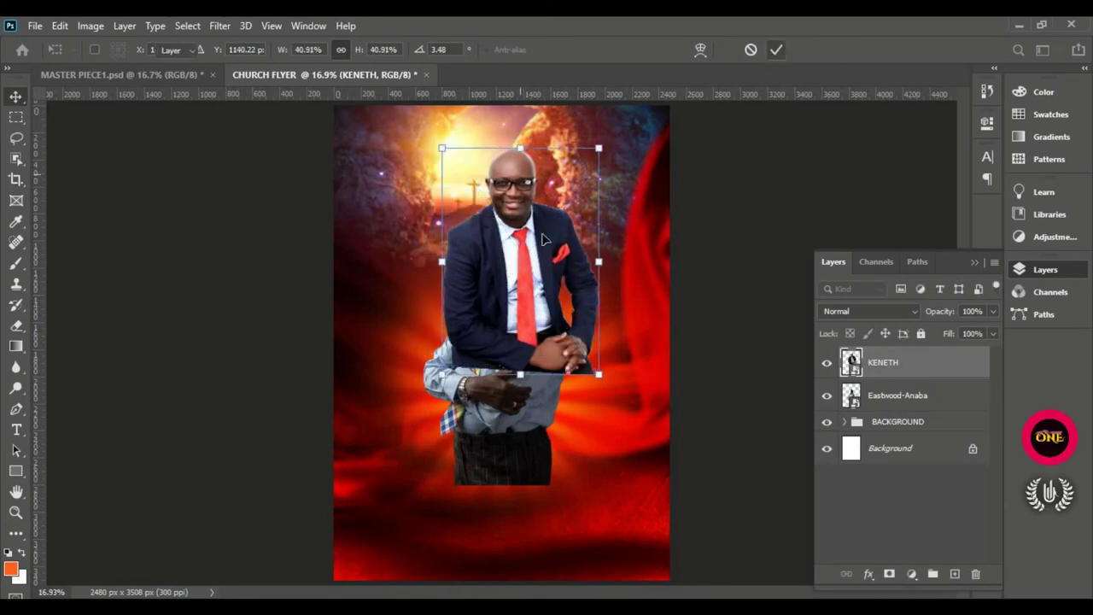
left_click(775, 49)
left_click_drag(551, 256, 543, 267)
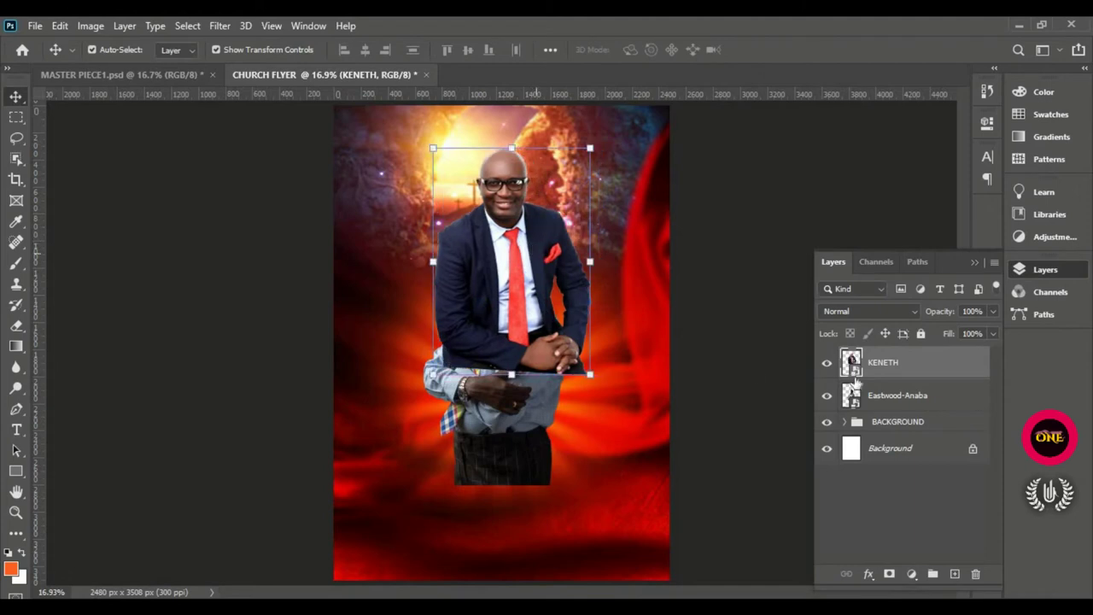
Step: Stack the navy-suit photo beneath the light-blue-shirt photo and shift the light-blue-shirt photo slightly down
left_click_drag(938, 366, 854, 391)
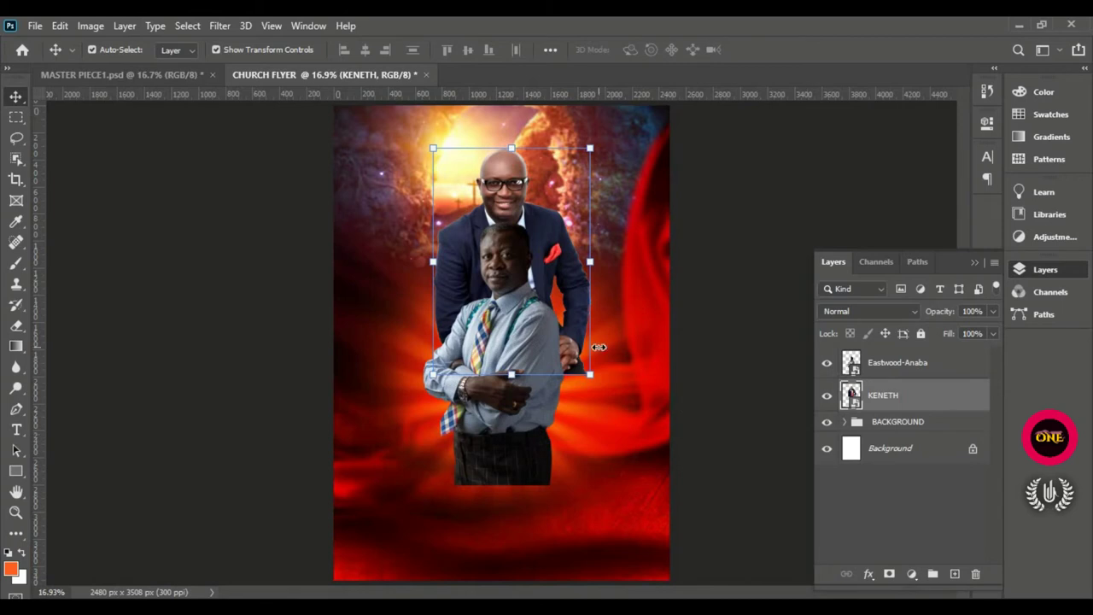
left_click(512, 261)
left_click_drag(510, 240, 510, 254)
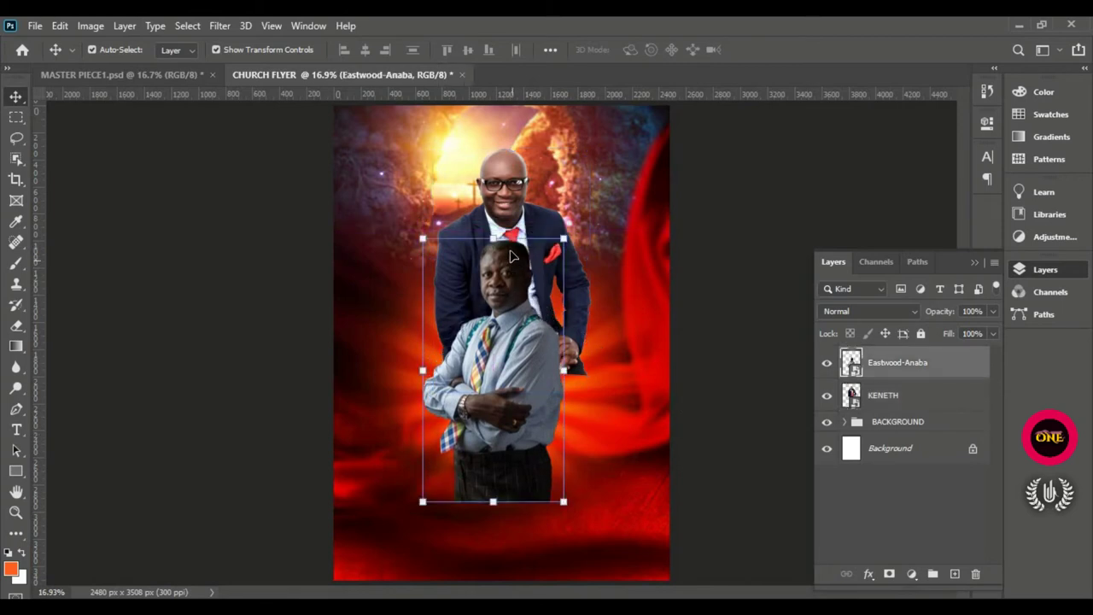
Step: Scale the navy-suit photo down to about 36% and position it behind the head of the man in the light-blue shirt
left_click(515, 190)
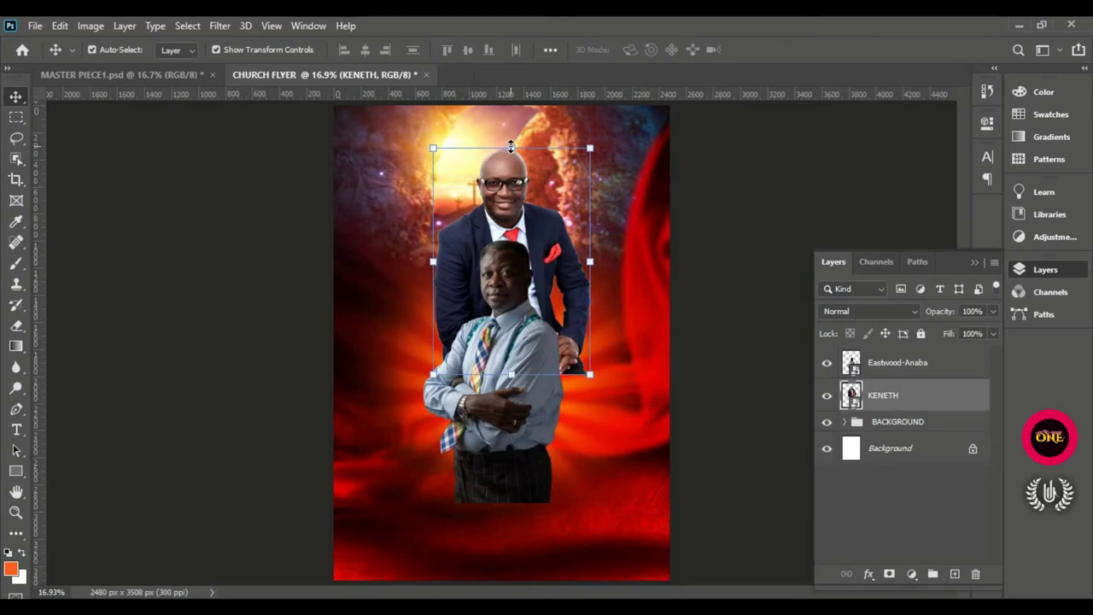
left_click_drag(511, 147, 512, 163)
left_click_drag(505, 203, 515, 207)
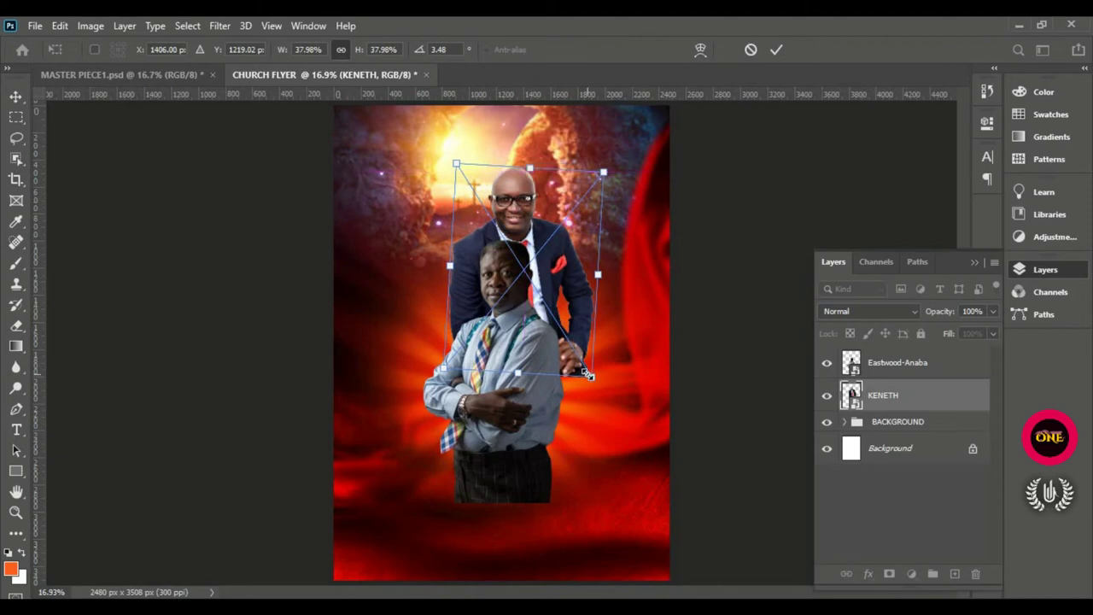
left_click_drag(587, 375, 584, 365)
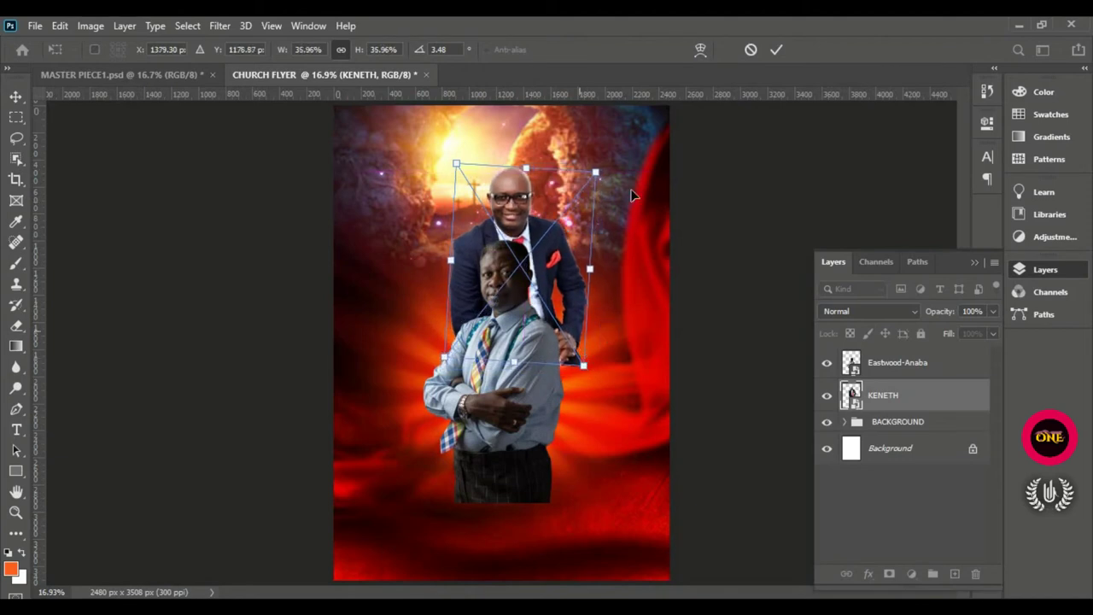
left_click(776, 50)
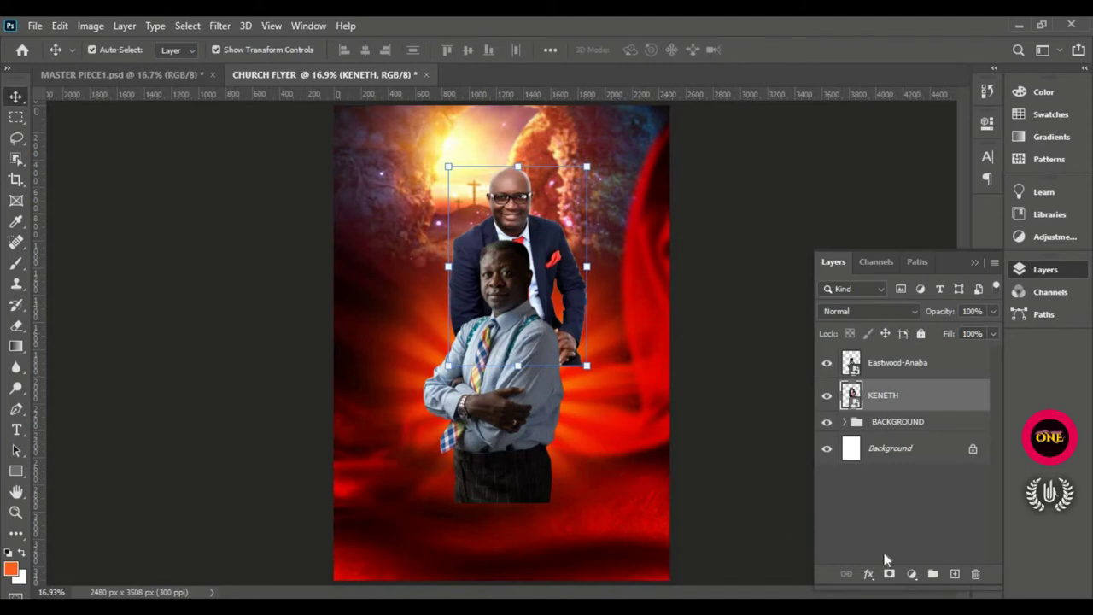
Step: Mask the navy-suit photo and fade out its lower body with a soft 800 px black brush, hiding the light-blue-shirt photo while painting
left_click(827, 363)
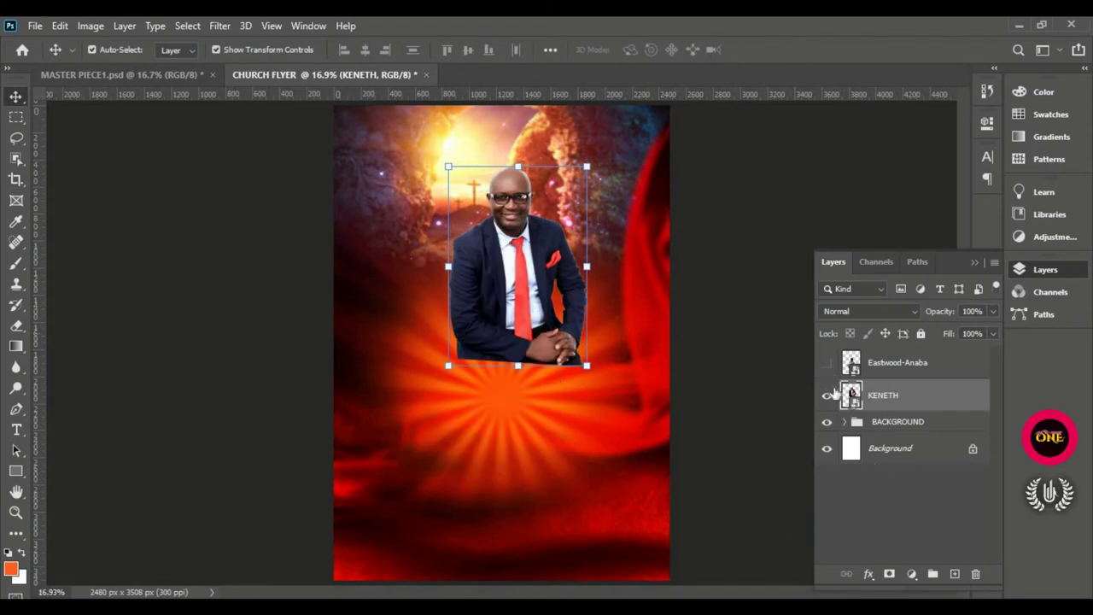
left_click(890, 574)
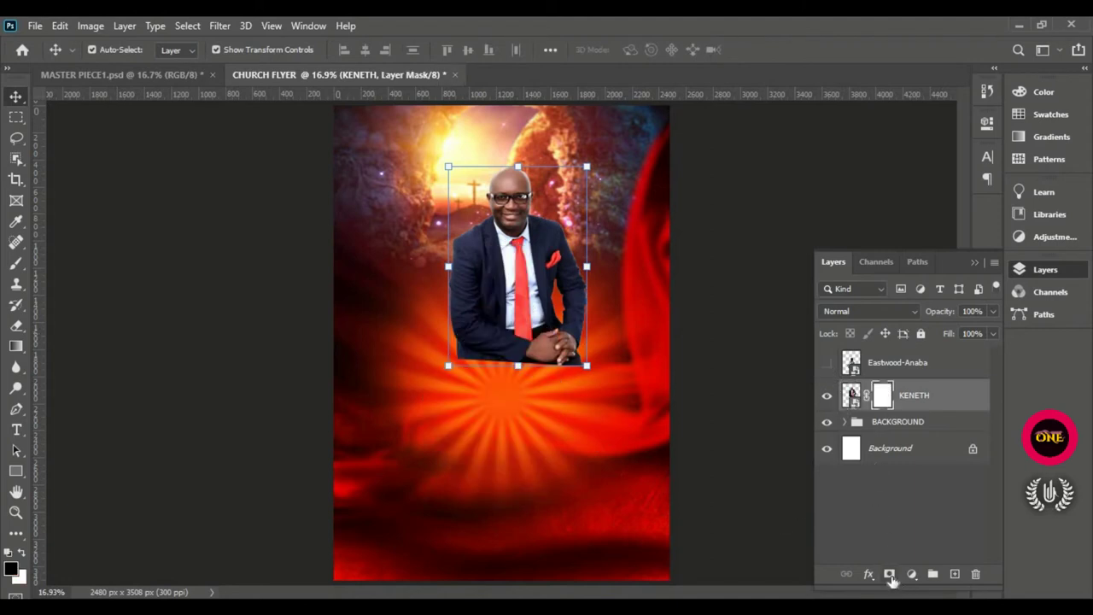
left_click(17, 265)
left_click(69, 266)
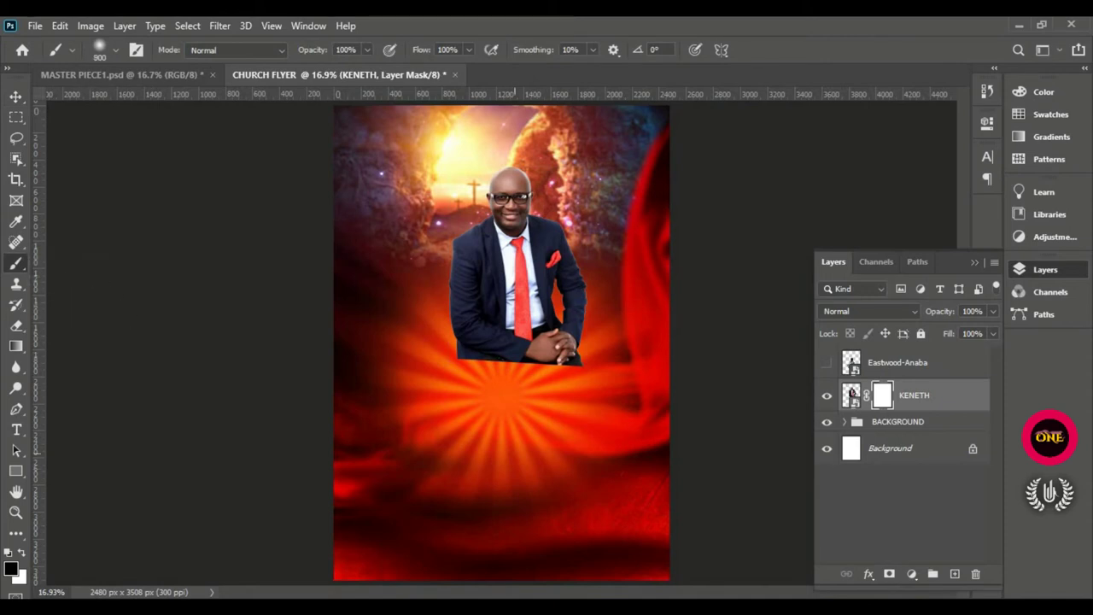
left_click(116, 51)
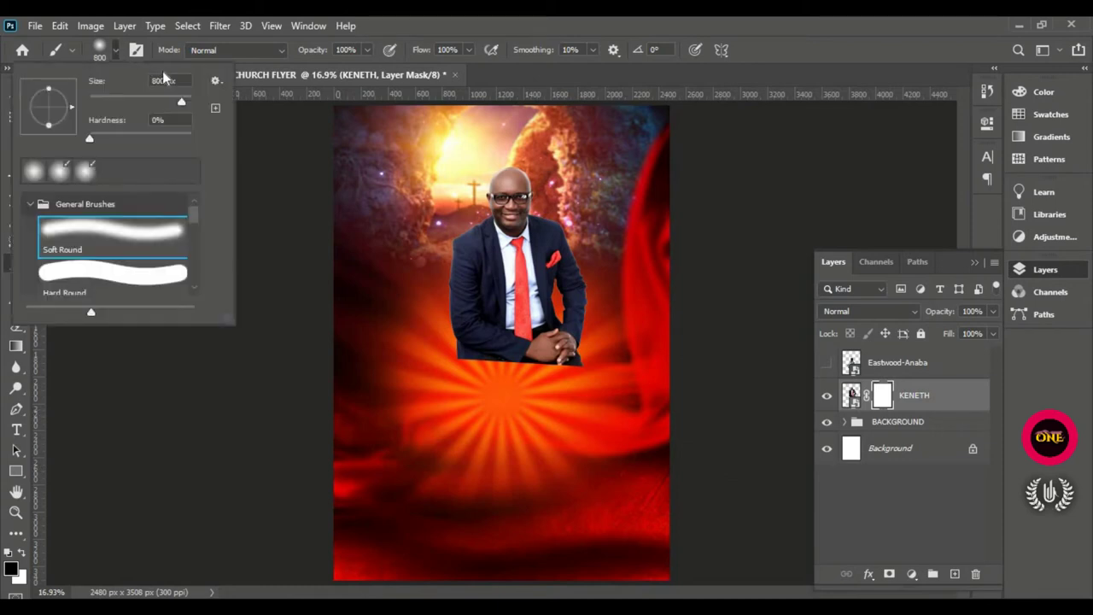
key("Tab")
left_click(118, 51)
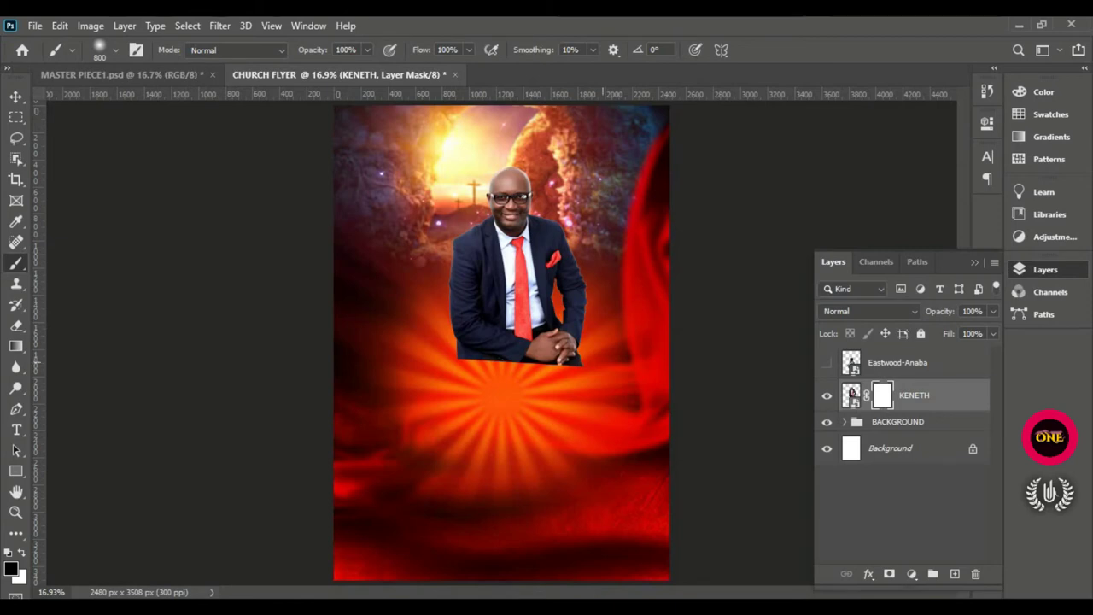
mouse_move(573, 350)
left_mouse_down()
mouse_move(500, 337)
mouse_move(564, 299)
mouse_move(461, 291)
mouse_move(551, 273)
mouse_move(441, 281)
left_mouse_up()
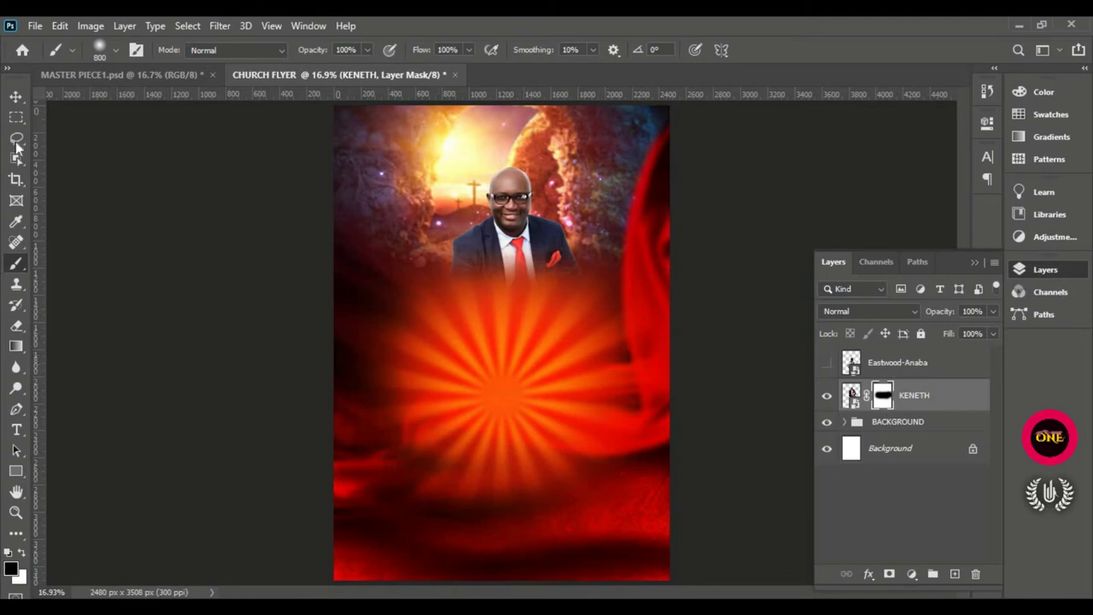
left_click(16, 96)
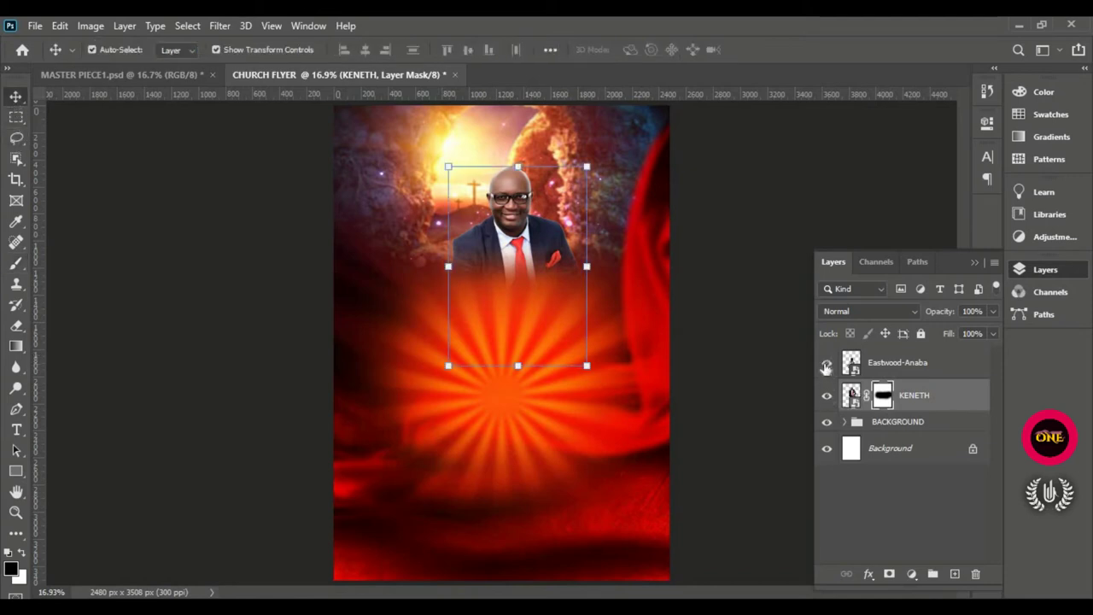
left_click(826, 364)
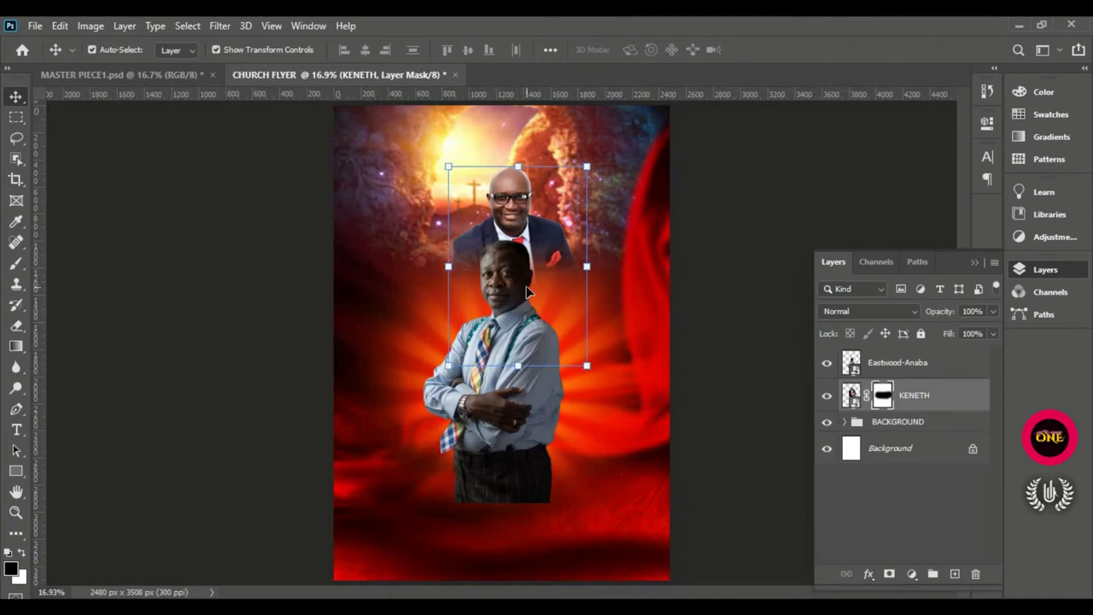
Step: Place the cut-out photo of the man in the blue patterned shirt as an embedded image above the light-blue-shirt photo
left_click(880, 364)
left_click(35, 27)
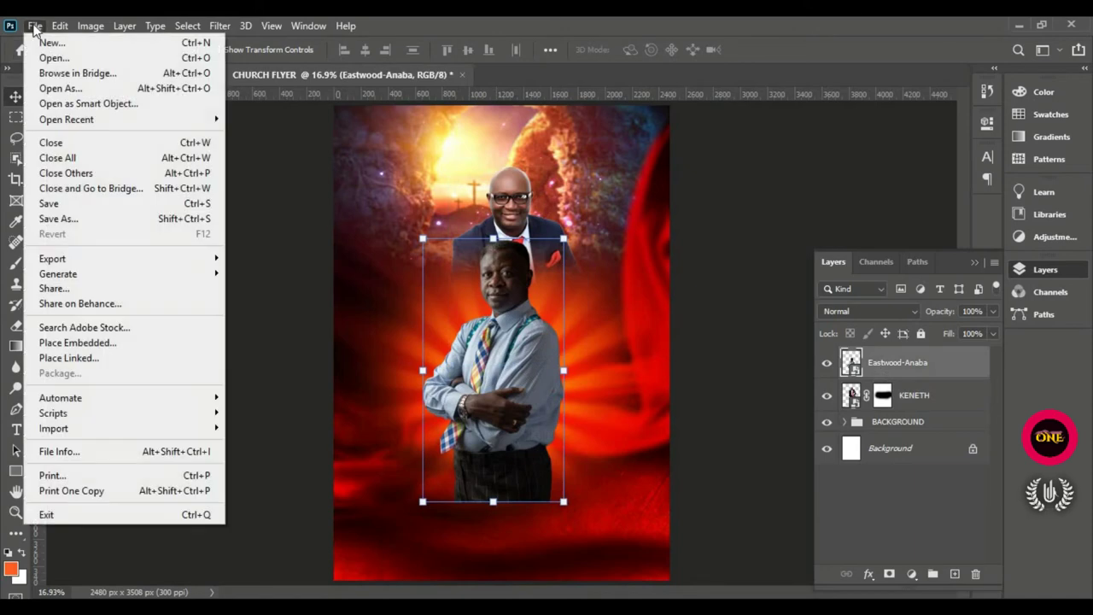
left_click(114, 342)
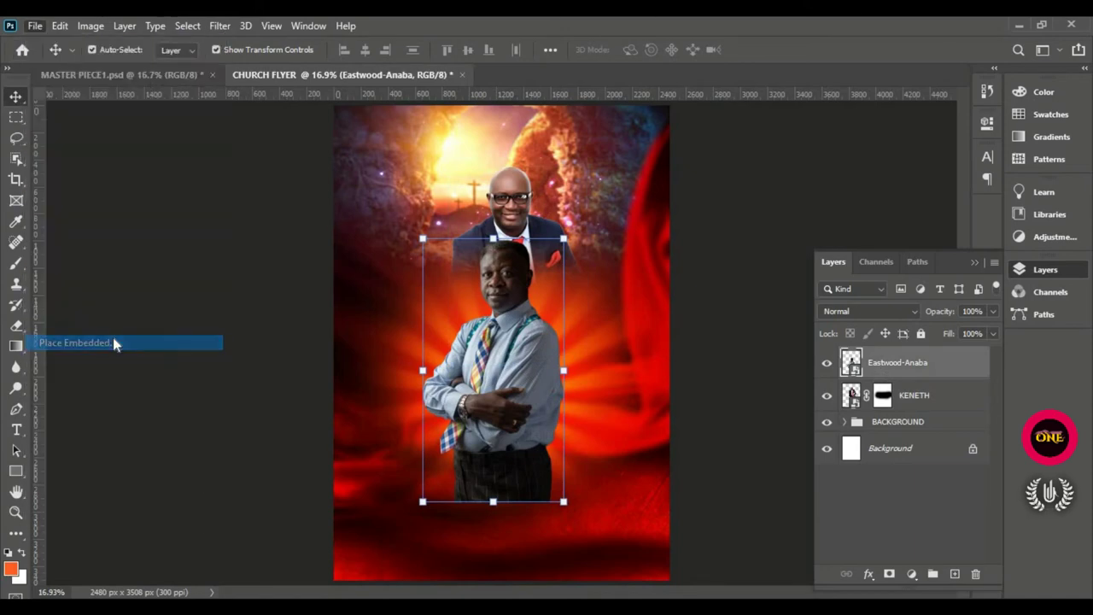
scroll(271, 258, "down", 1)
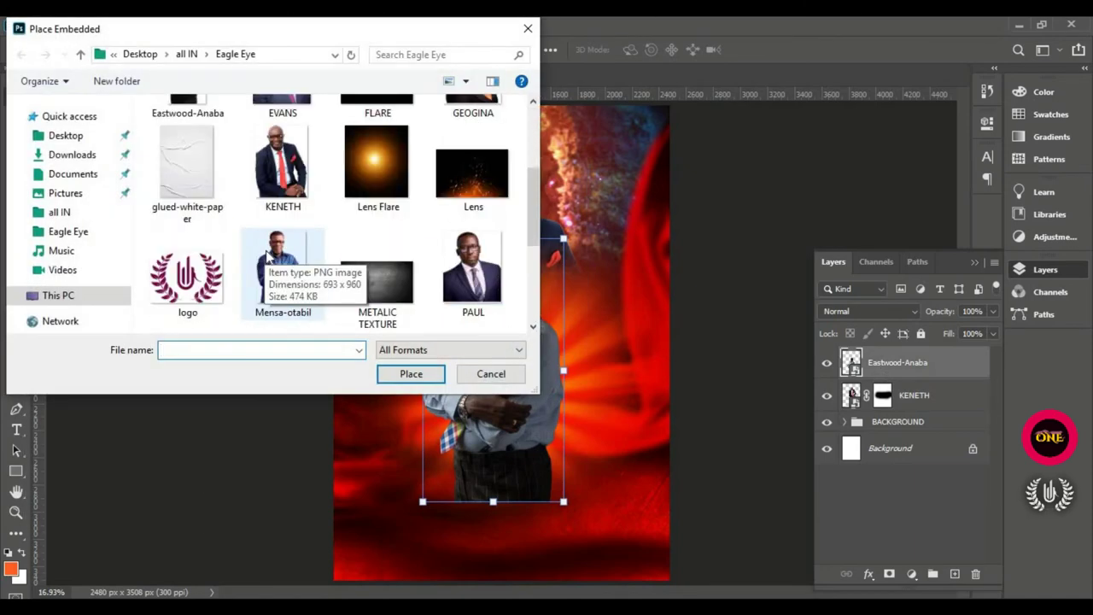
left_click(270, 258)
left_click(408, 376)
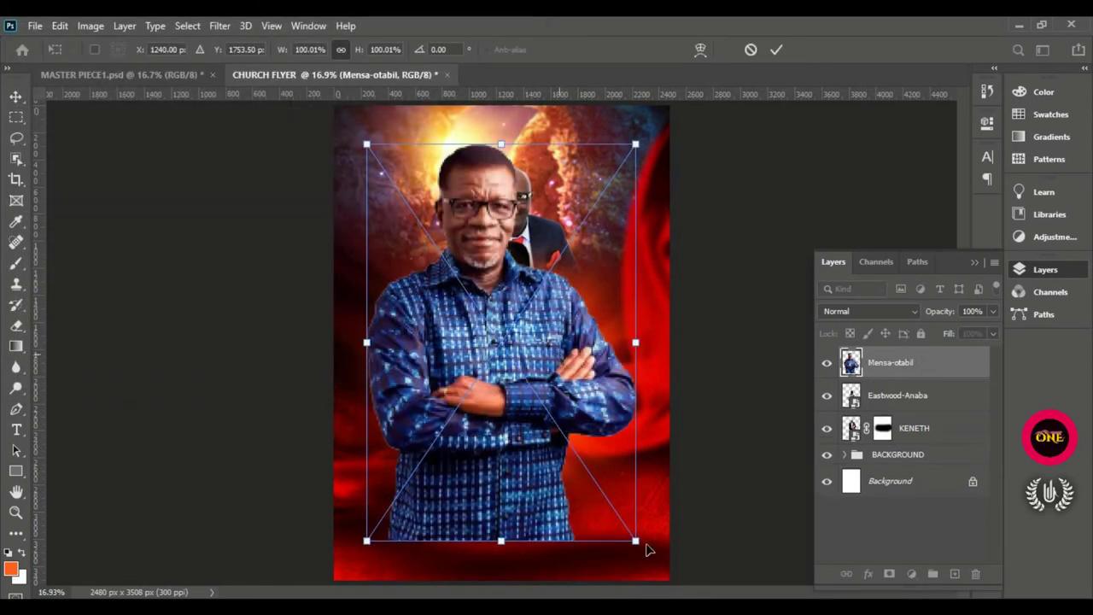
Step: Scale down the blue-patterned-shirt photo and position it to the left of the other two men on the flyer
left_click_drag(637, 543, 554, 409)
left_click_drag(488, 287, 509, 311)
left_click(776, 51)
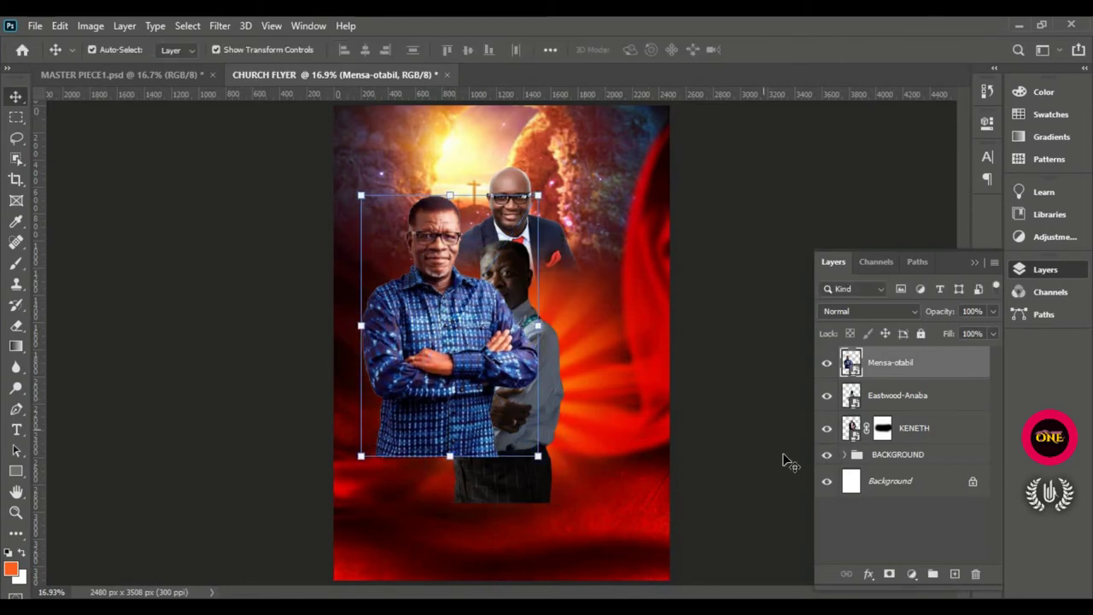
Step: Add a layer mask to the blue-patterned-shirt photo and fade out its lower body with the soft 800 px black brush
left_click(889, 574)
left_click(16, 263)
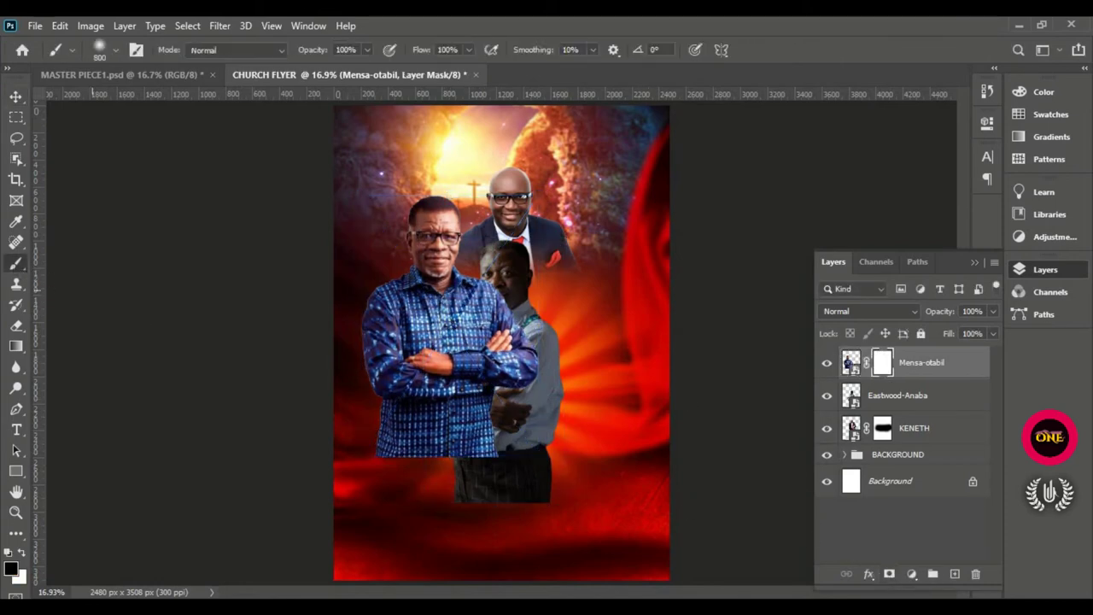
mouse_move(511, 427)
left_mouse_down()
mouse_move(385, 402)
mouse_move(503, 376)
mouse_move(512, 350)
mouse_move(396, 359)
mouse_move(423, 337)
mouse_move(482, 342)
left_mouse_up()
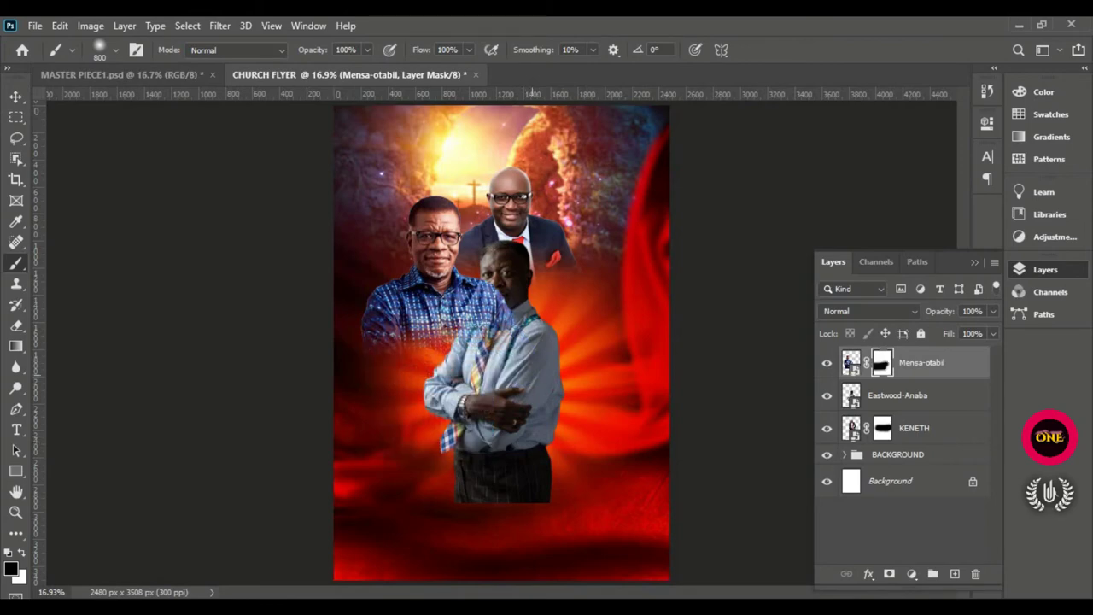
left_click(16, 96)
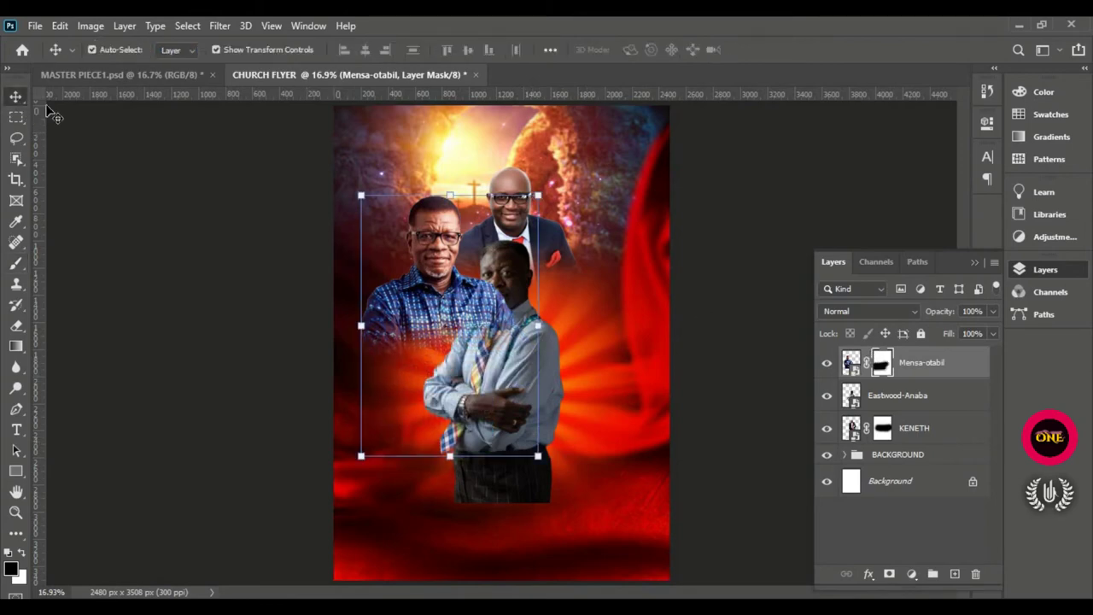
Step: Stack the blue-patterned-shirt photo beneath the light-blue-shirt photo and move the light-blue-shirt photo slightly right and down
left_click_drag(957, 376, 956, 405)
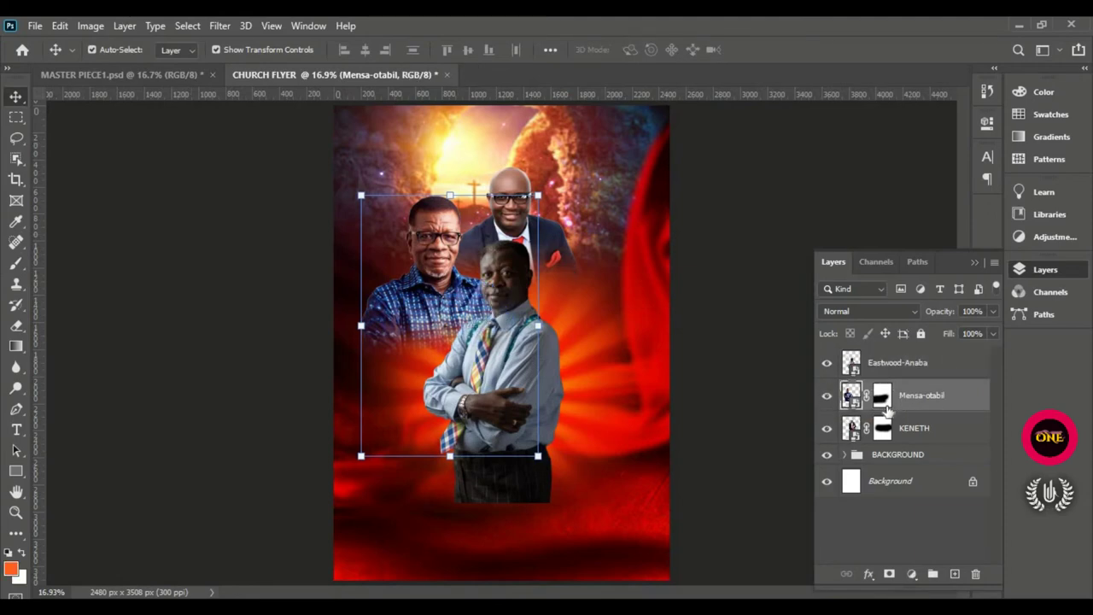
left_click_drag(409, 279, 425, 291)
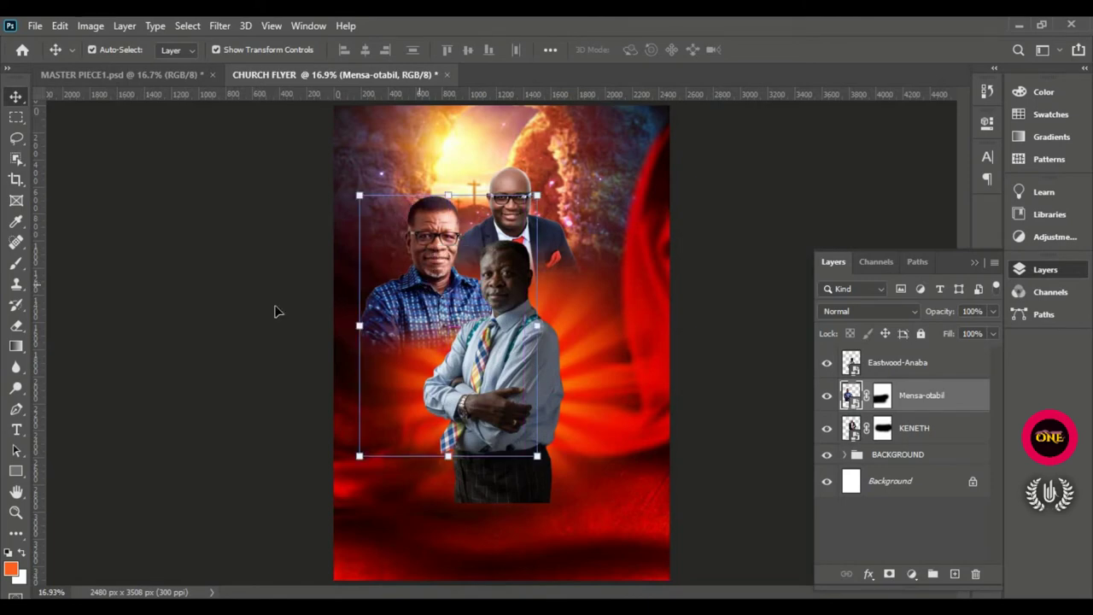
left_click_drag(506, 364, 520, 368)
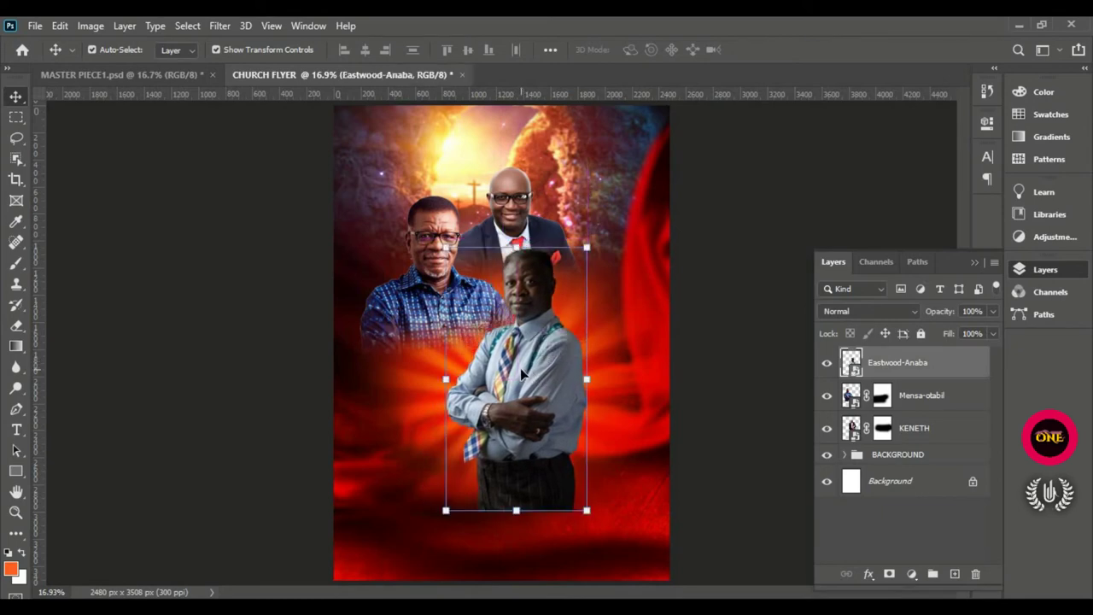
key("shift+Left")
key("shift+Left")
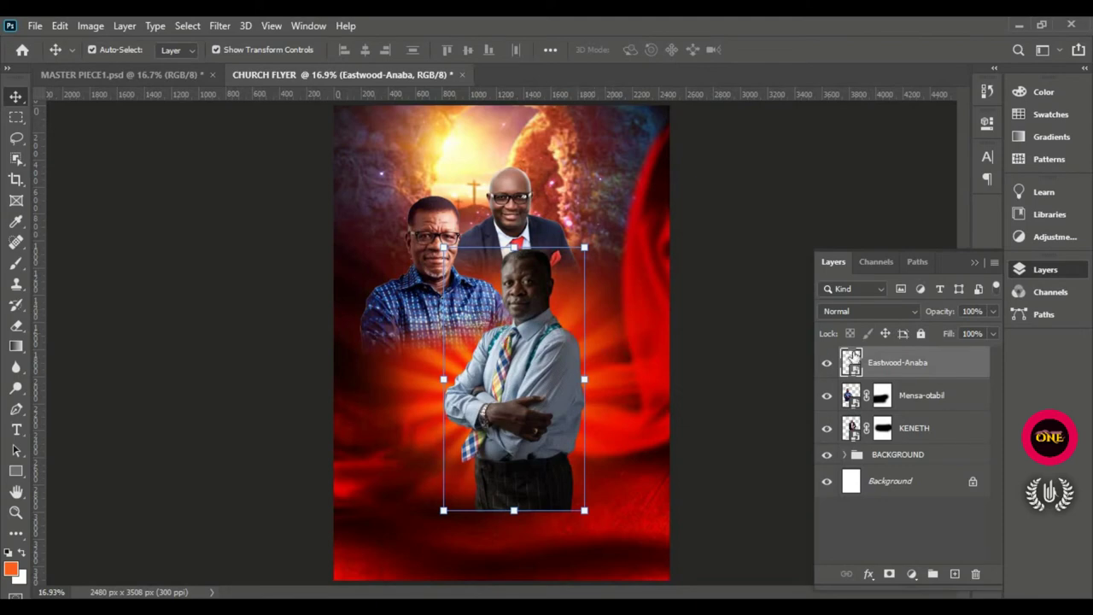
Step: Place the cut-out photo of the woman in the black top as an embedded image
left_click(35, 26)
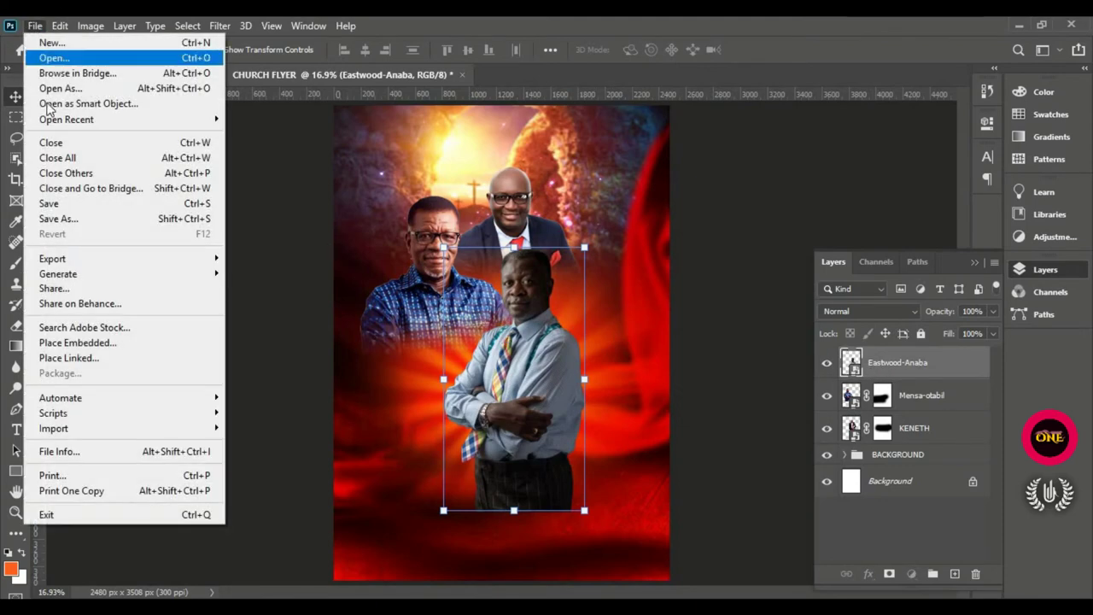
left_click(137, 351)
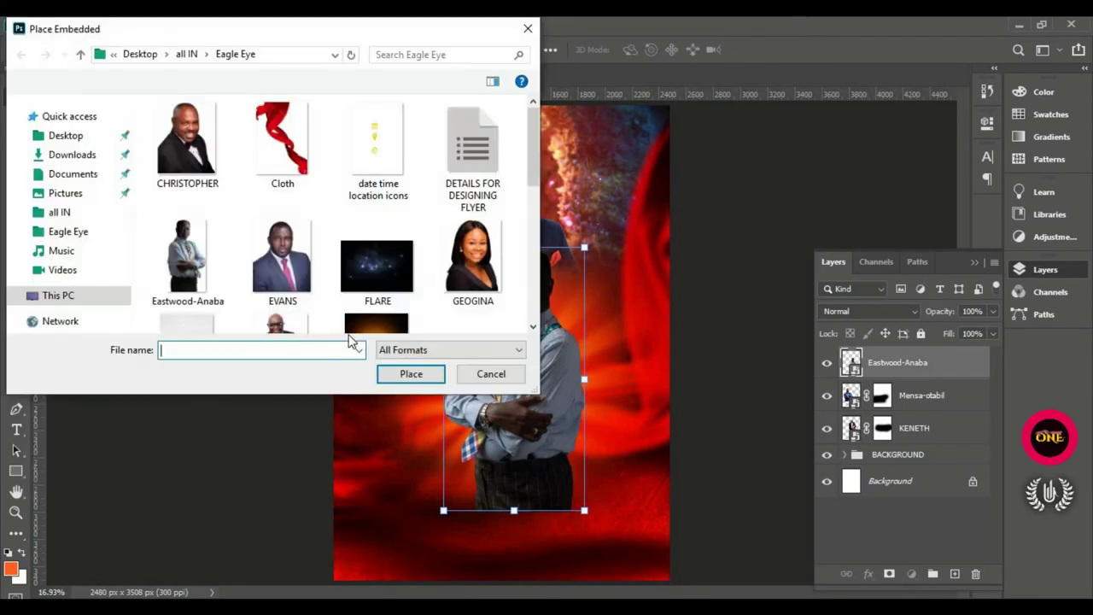
left_click(457, 276)
left_click(418, 369)
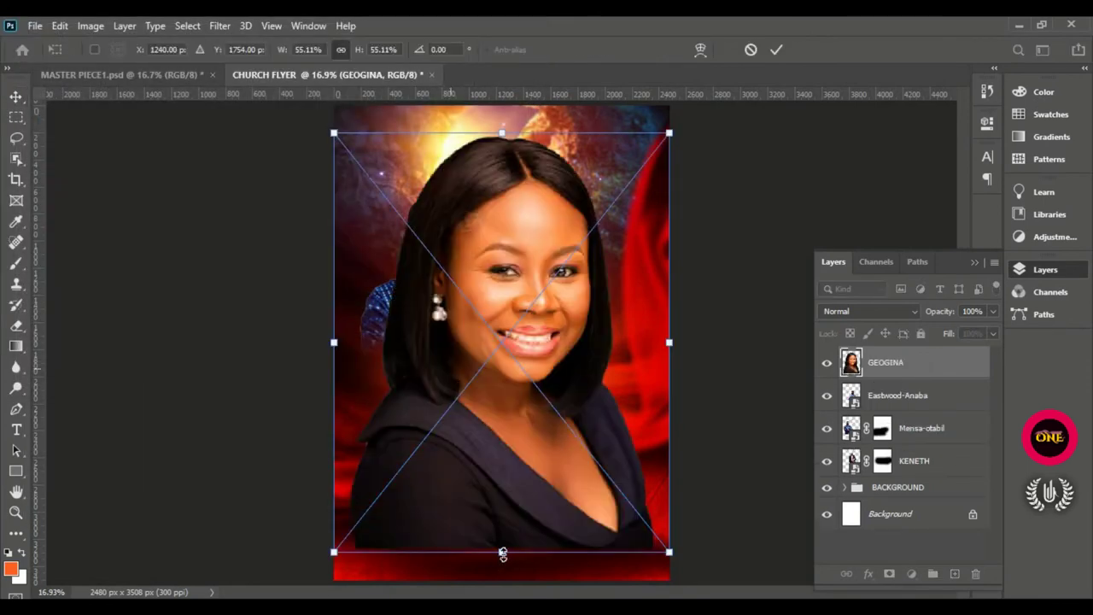
Step: Scale the black-top woman's photo down to about 21% and position it to the right of the men on the flyer
left_click_drag(502, 554, 501, 327)
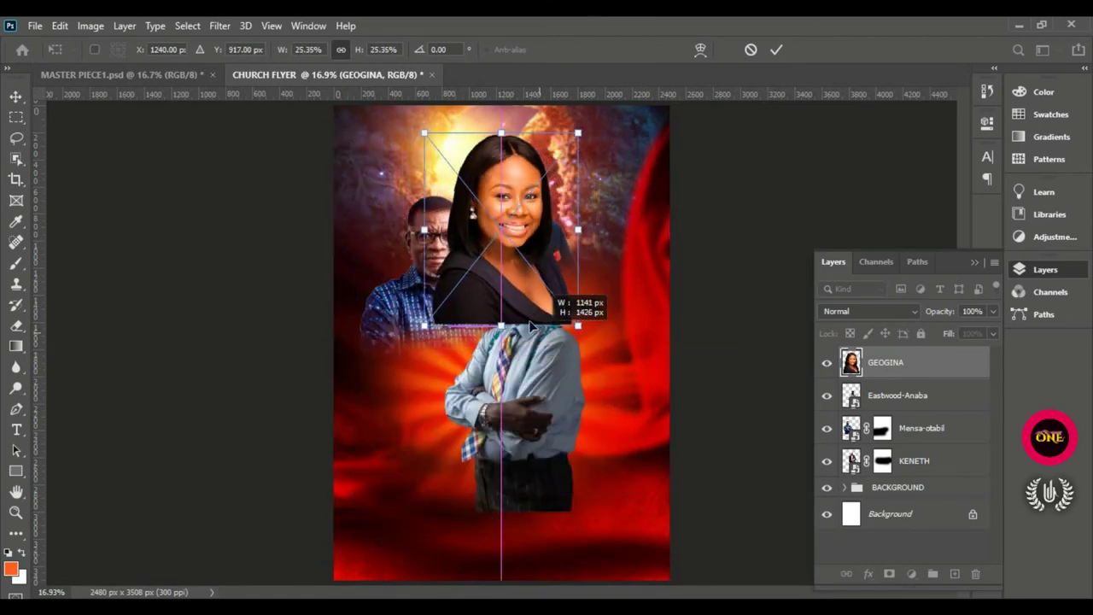
left_click_drag(561, 298, 619, 309)
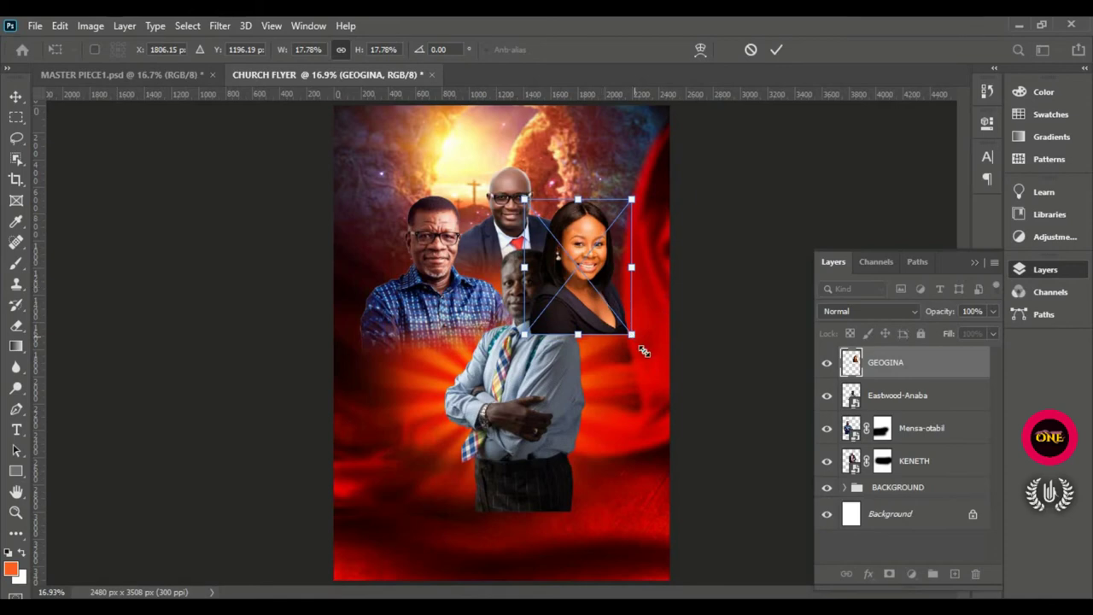
mouse_move(644, 351)
left_mouse_down()
mouse_move(660, 366)
mouse_move(652, 358)
left_mouse_up()
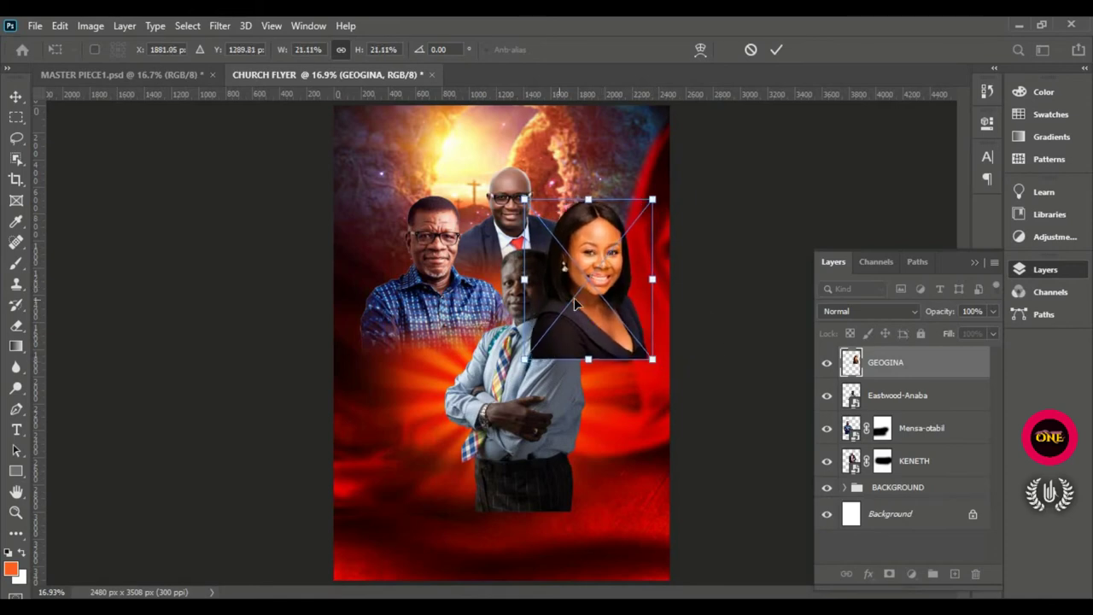
left_click_drag(574, 303, 573, 299)
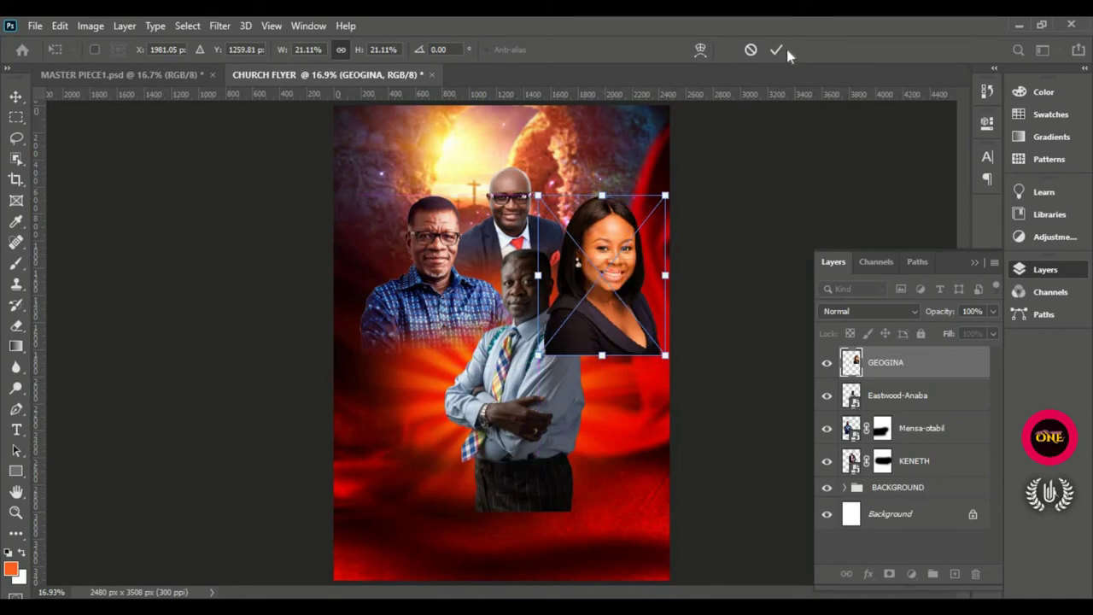
left_click(777, 50)
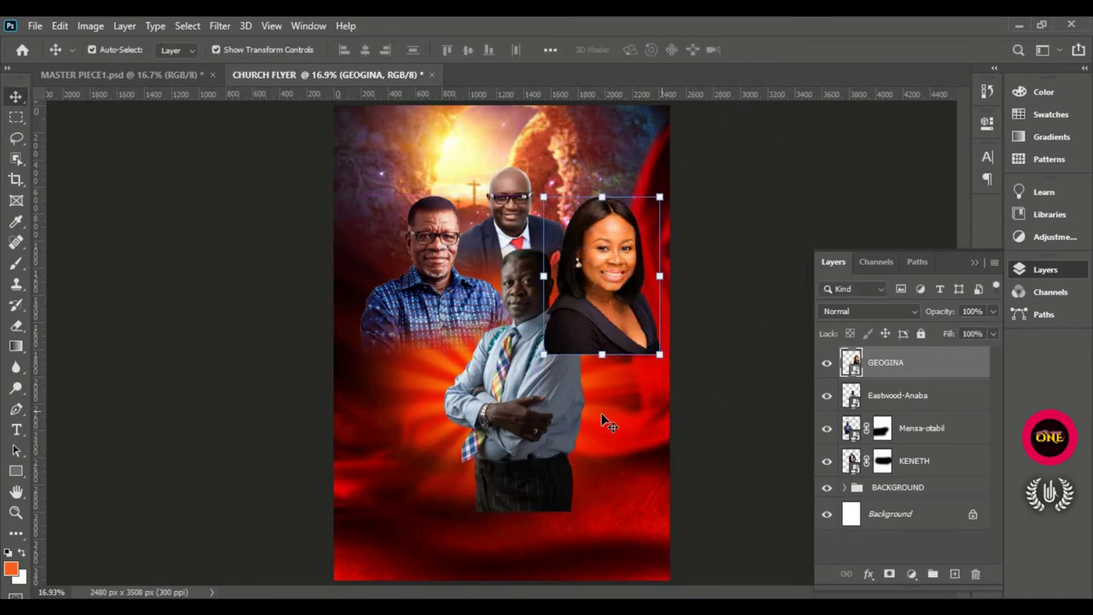
Step: Add a layer mask to the woman's photo and fade out her lower body with the soft 800 px black brush
left_click(889, 574)
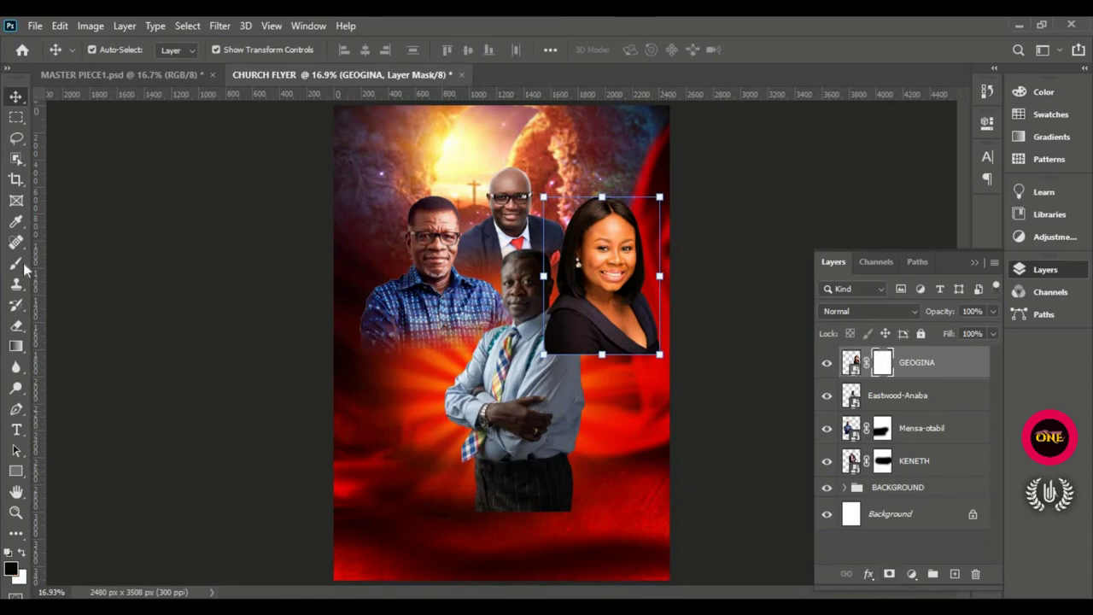
left_click_drag(17, 263, 73, 259)
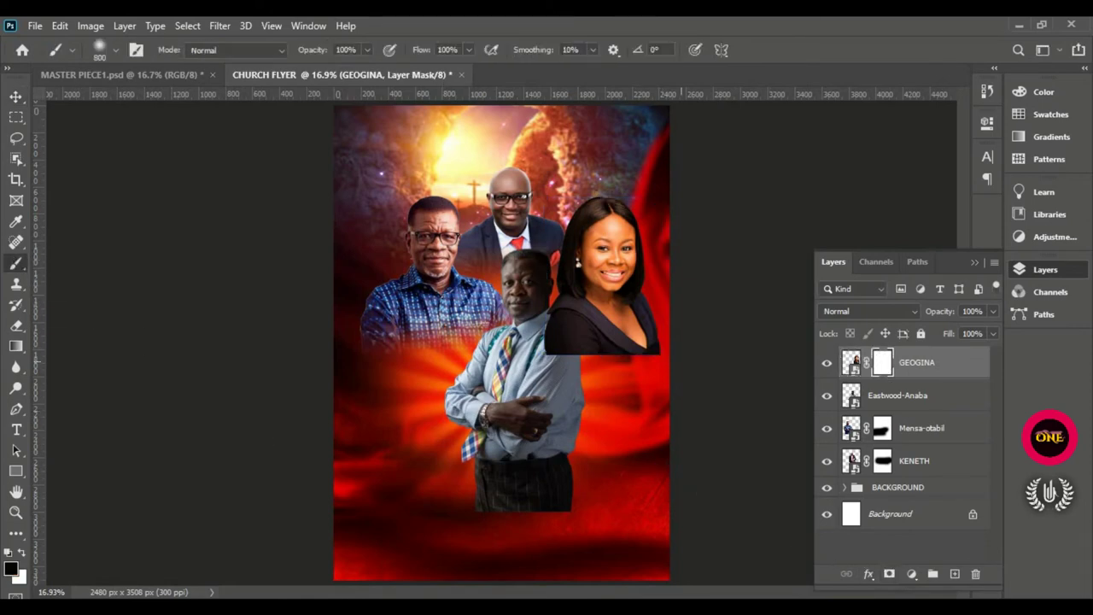
left_click_drag(649, 333, 555, 333)
left_click_drag(559, 282, 581, 333)
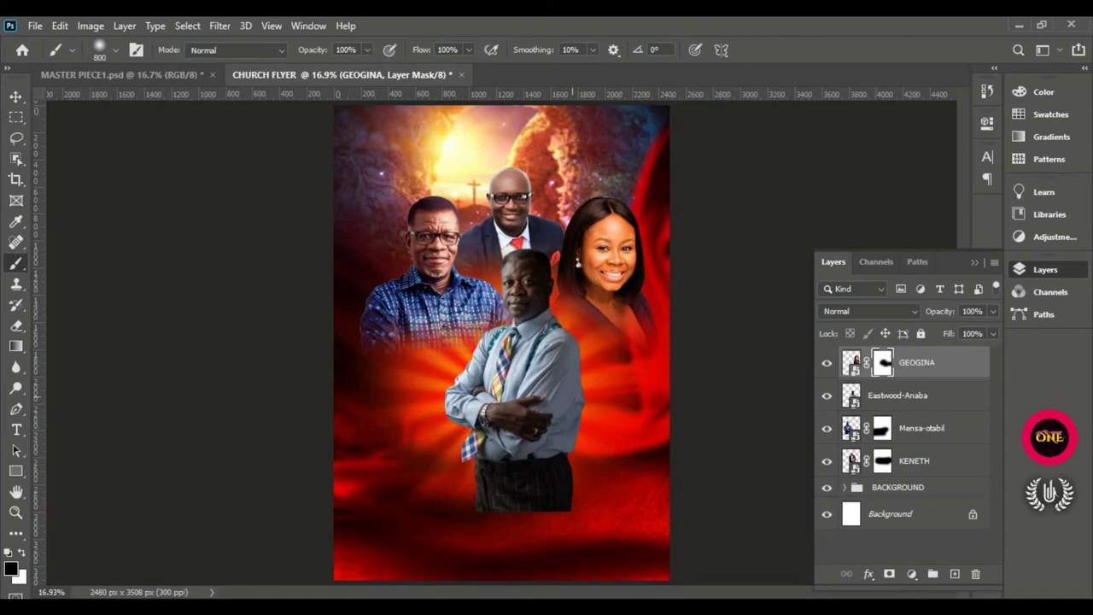
Step: Stack the woman's photo beneath the light-blue-shirt photo and fade more of her lower edge on the mask in black
left_click_drag(921, 372, 854, 409)
left_click(882, 394)
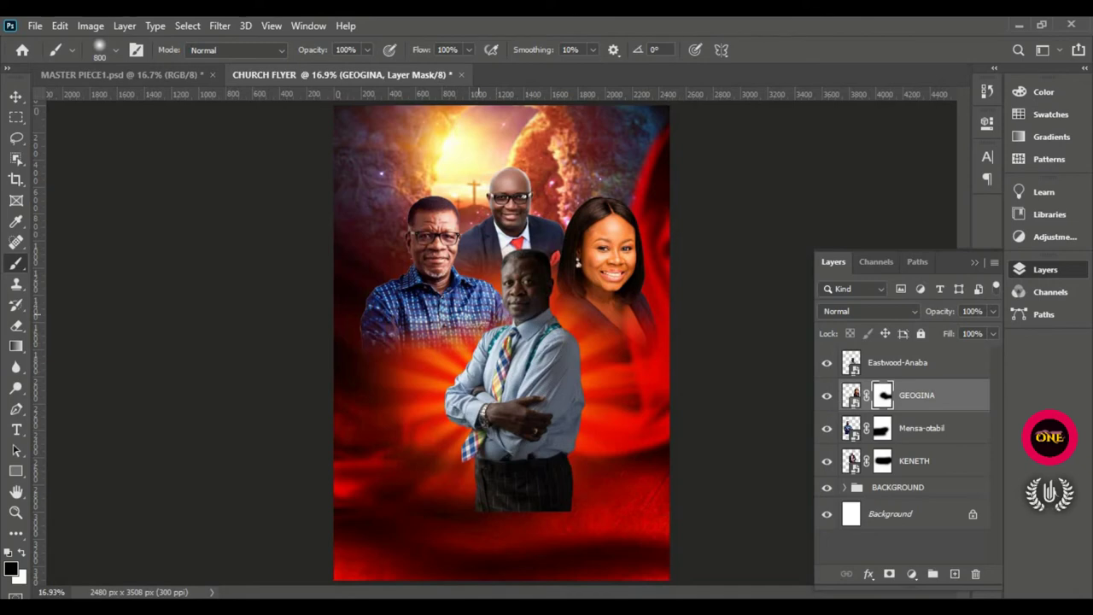
key("x")
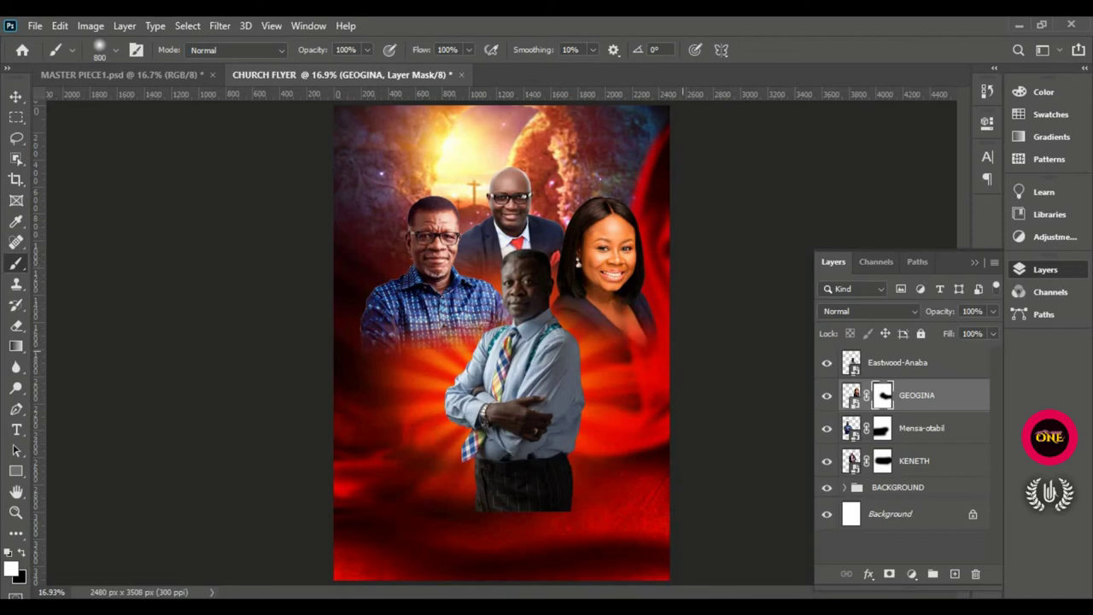
key("x")
left_click_drag(669, 328, 609, 338)
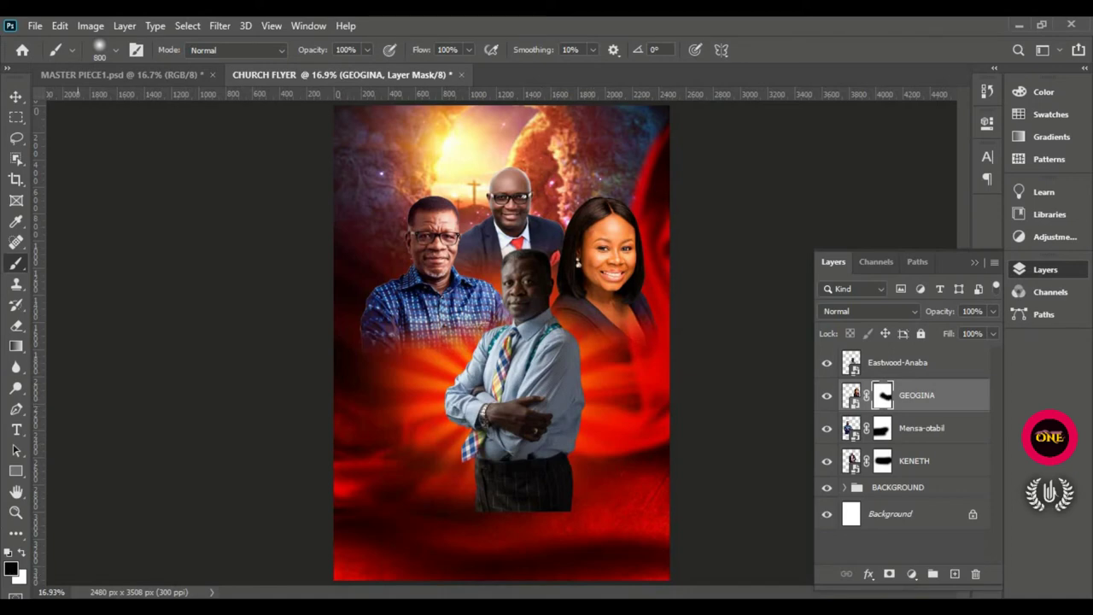
Step: Scale the woman's and the blue-patterned-shirt photos down together to 97.86%
left_click(13, 98)
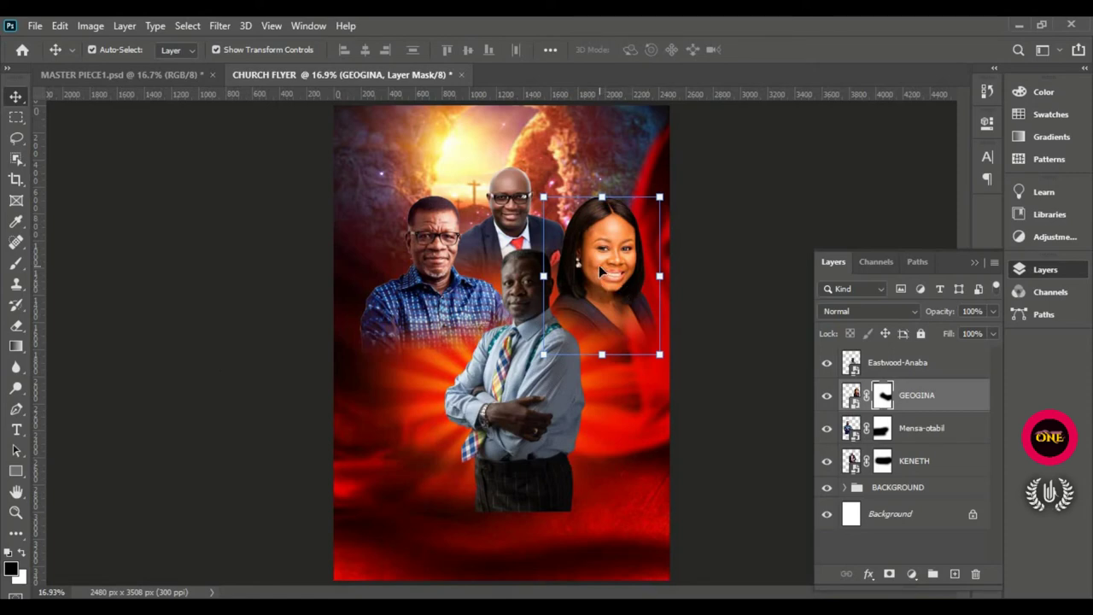
key("ctrl+h")
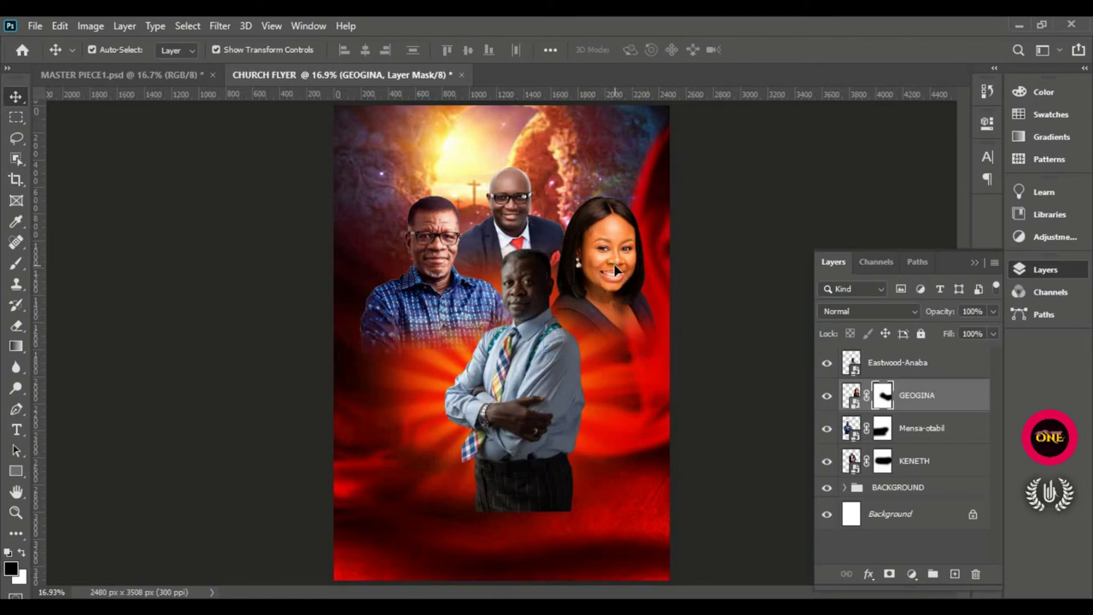
key("ctrl+h")
left_click(439, 272, "shift")
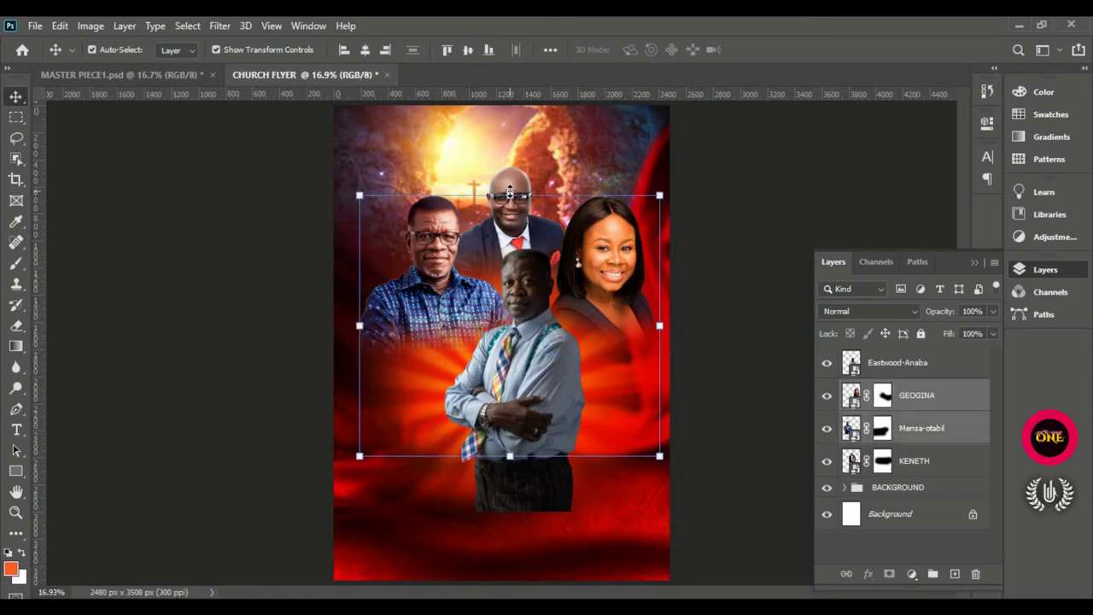
left_click_drag(510, 195, 510, 200)
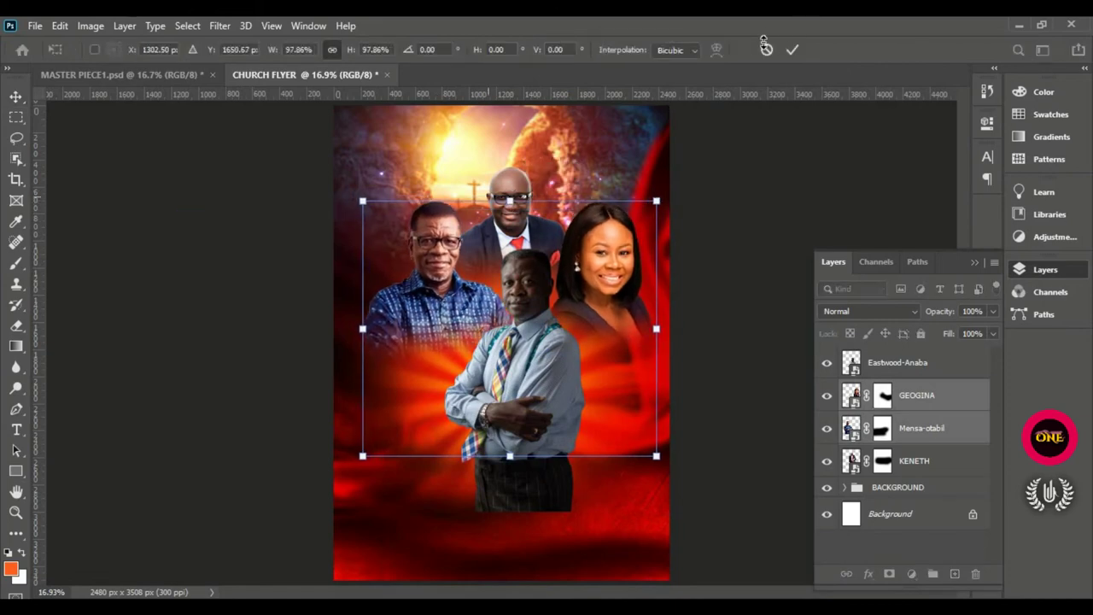
left_click(795, 49)
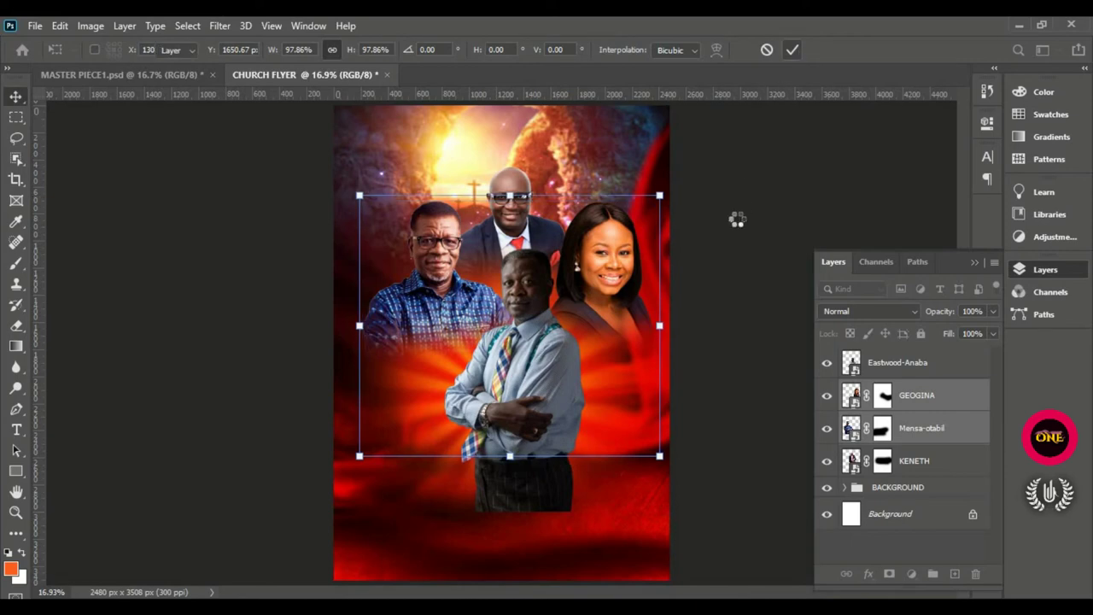
Step: Nudge the light-blue-shirt photo slightly left, in front of the other speakers
left_click(512, 290)
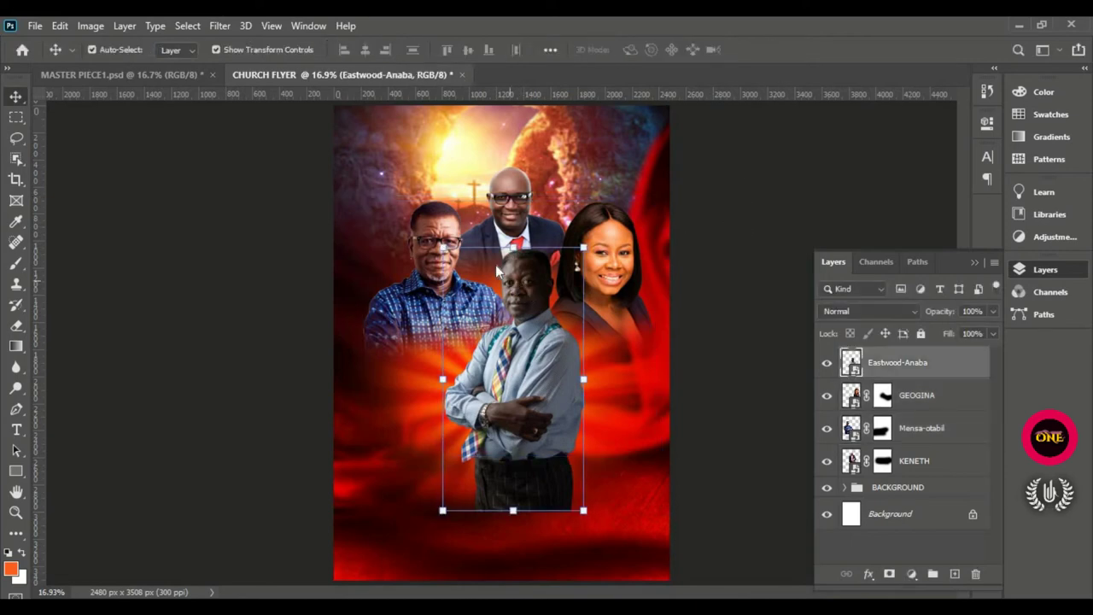
left_click(496, 272)
left_click(718, 303)
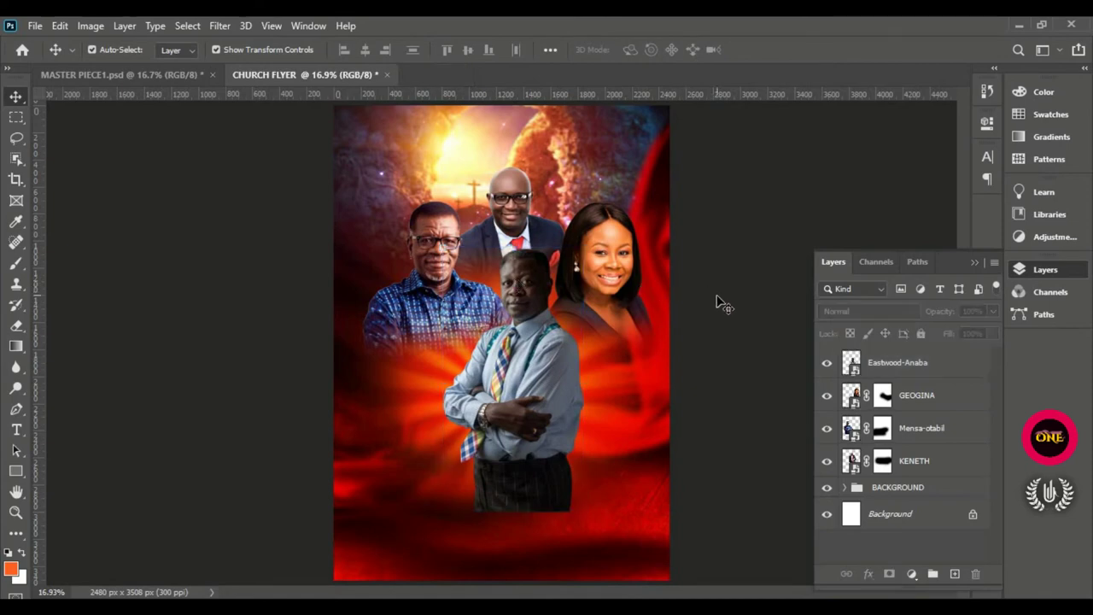
left_click(517, 315)
key("shift+Left")
key("shift+Left")
key("shift+Left")
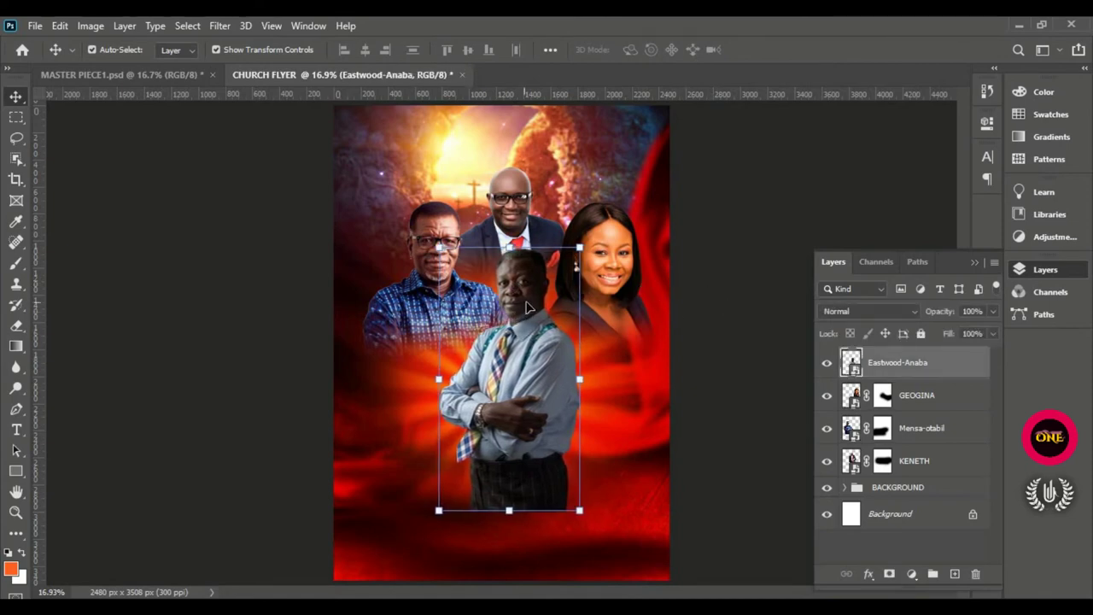
Step: Nudge the woman's photo slightly right and the blue-patterned-shirt photo slightly left
left_click(626, 261)
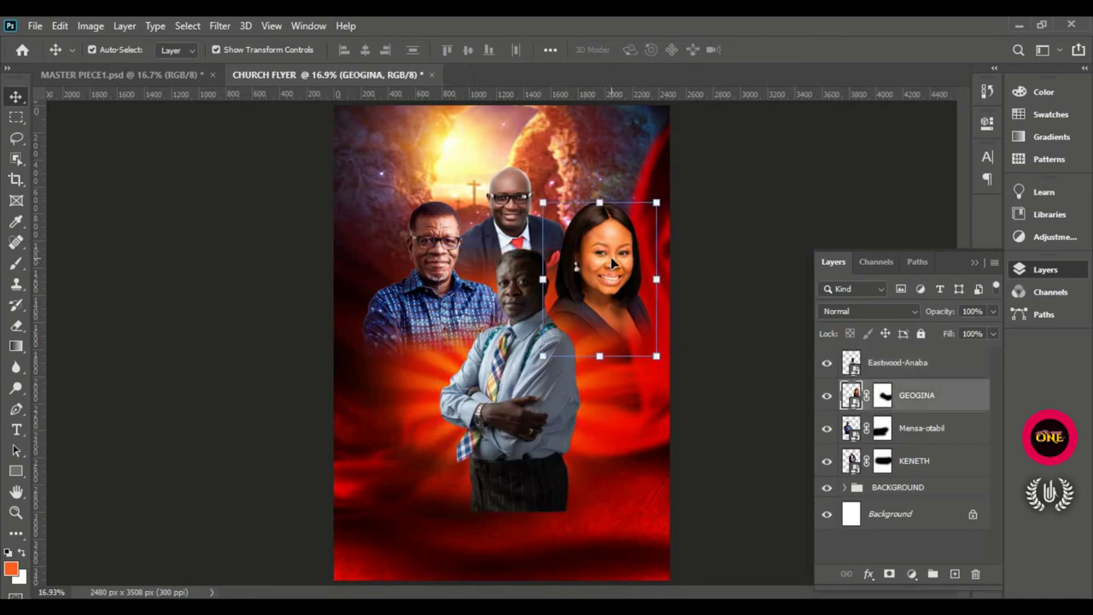
key("shift+Right")
key("shift+Right")
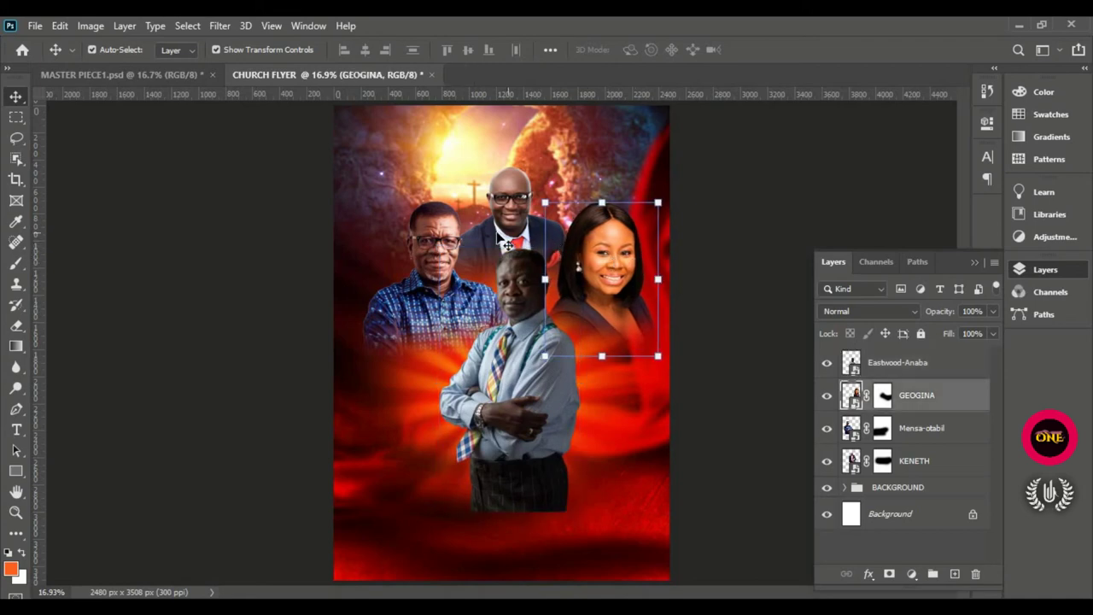
left_click(398, 253)
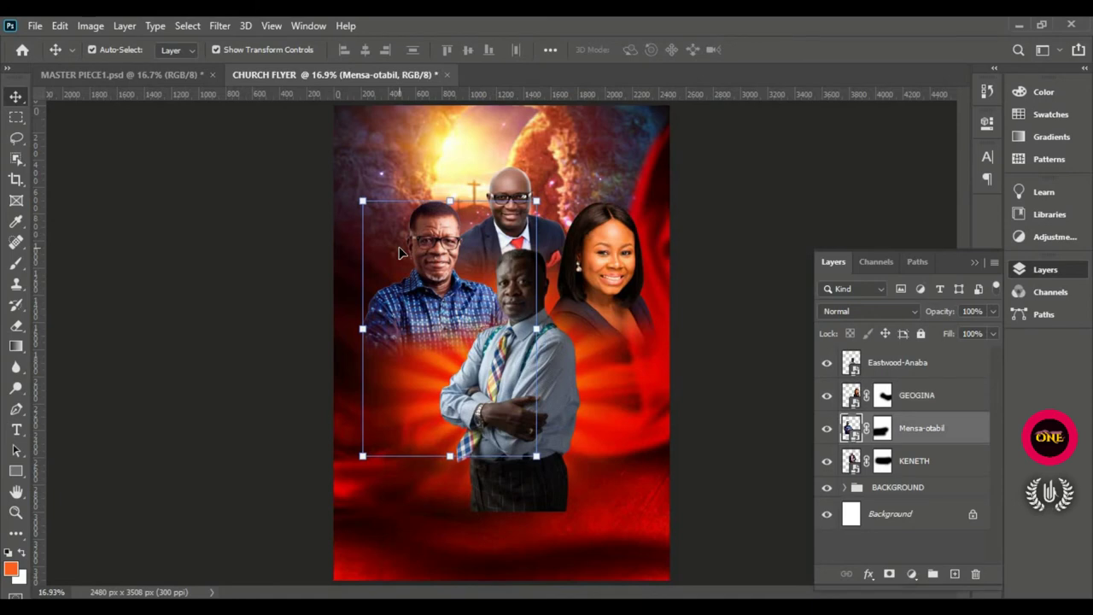
key("Left")
key("Left")
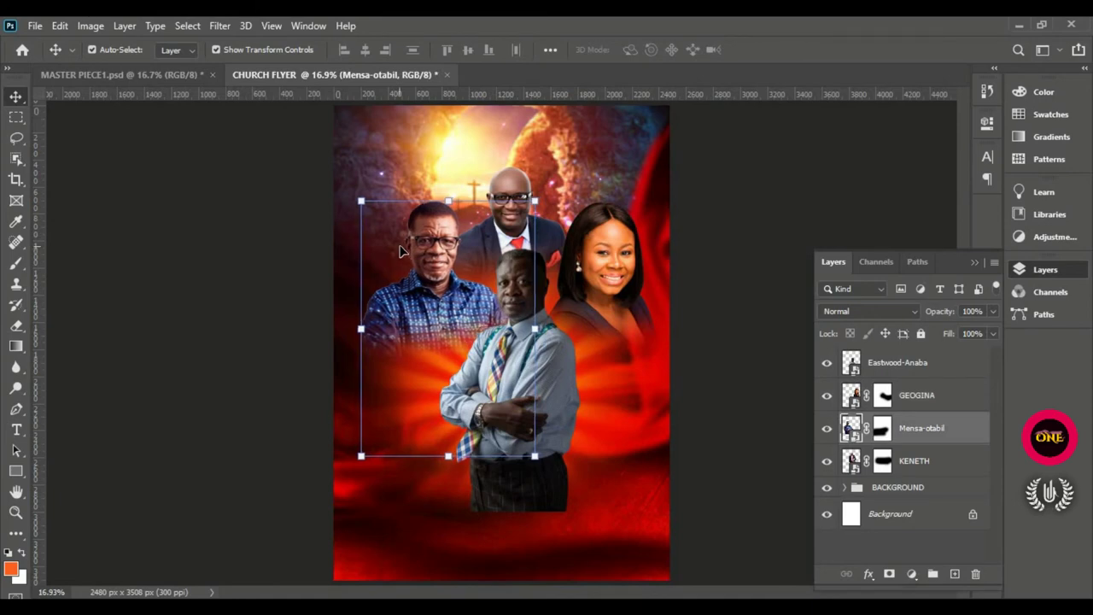
left_click(738, 240)
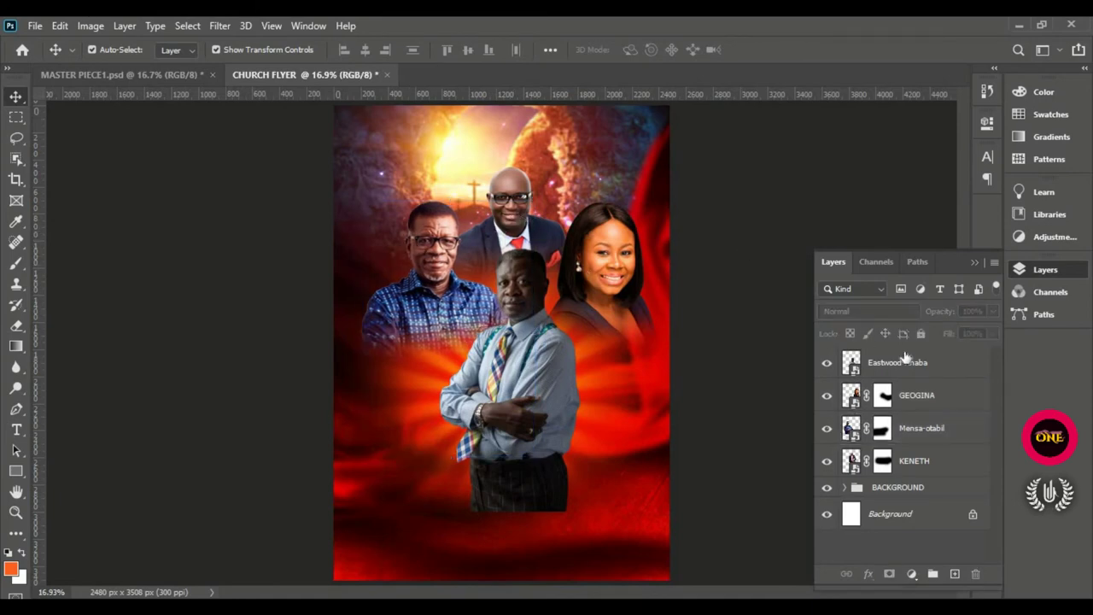
Step: Place the cut-out photo of the bald man in the brown suit and blue tie as an embedded image above the light-blue-shirt photo
left_click(905, 362)
left_click(37, 26)
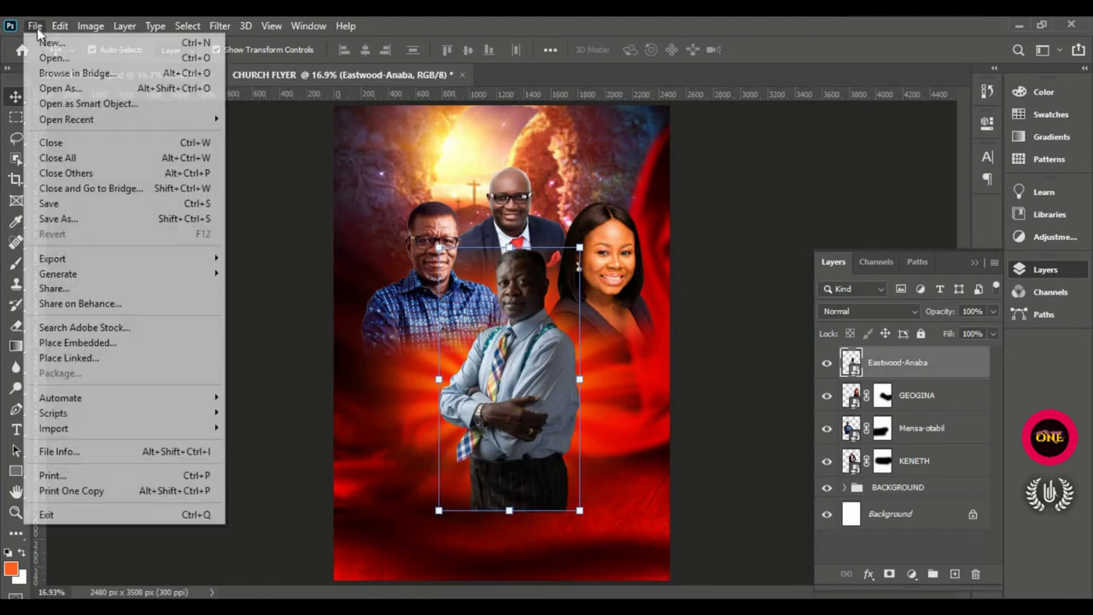
left_click(125, 342)
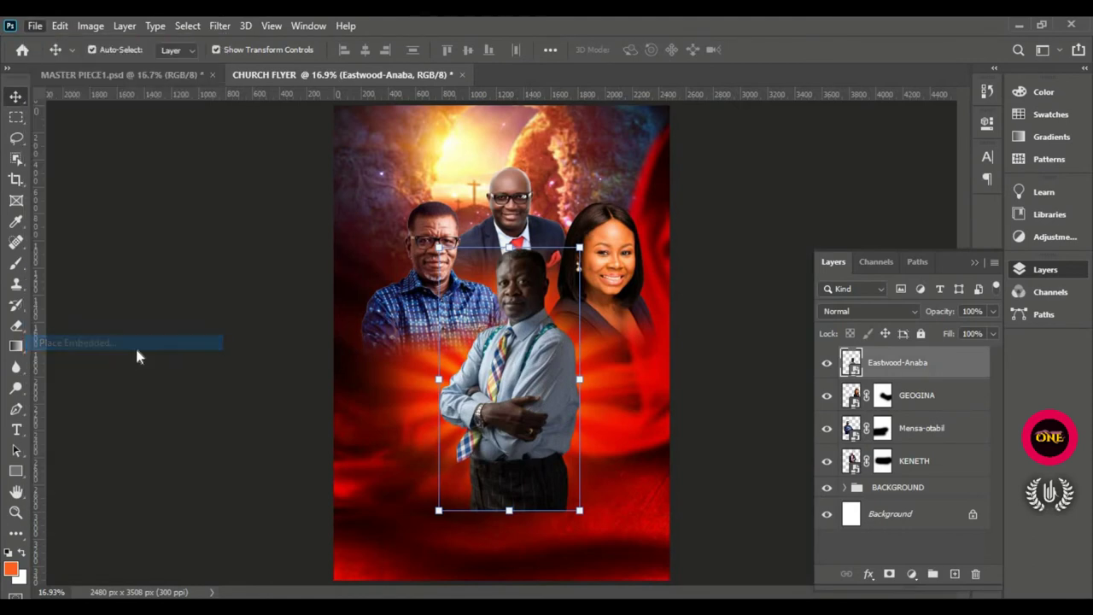
scroll(297, 265, "down", 1)
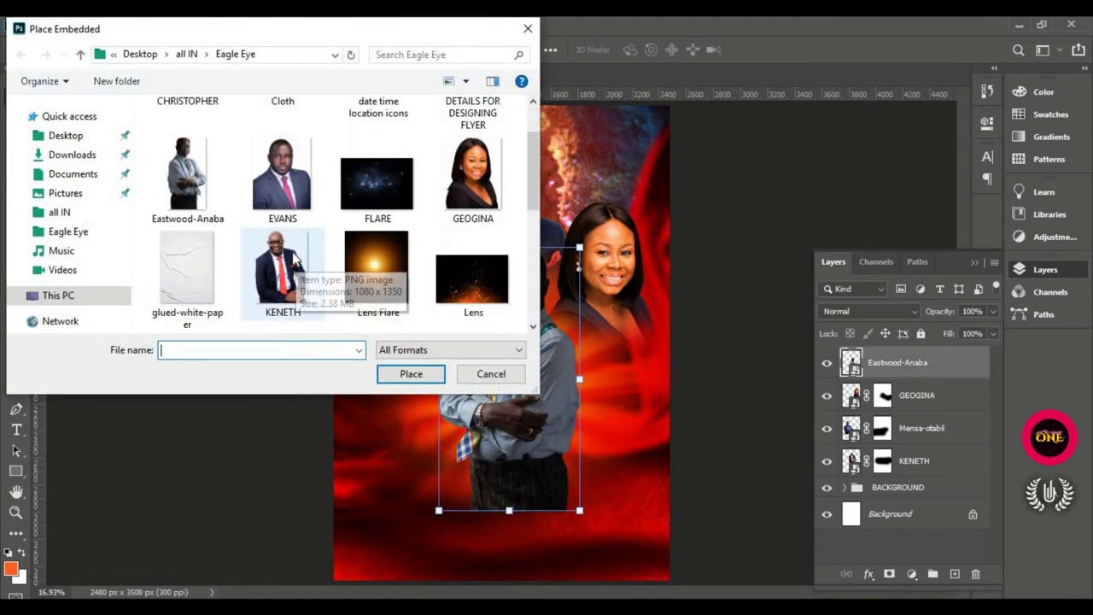
scroll(342, 213, "up", 1)
scroll(363, 171, "down", 5)
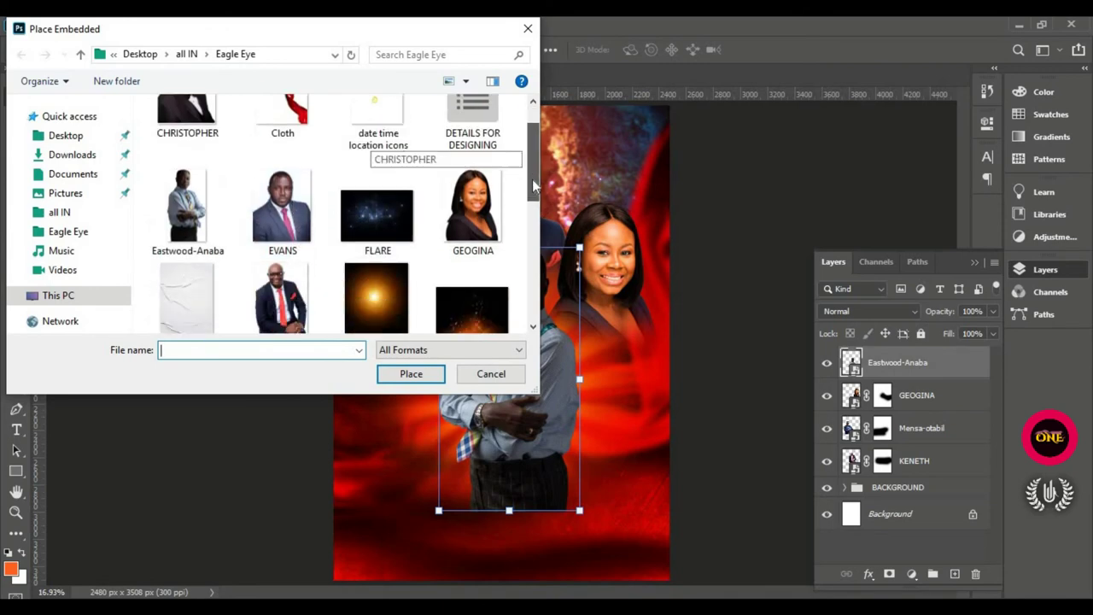
left_click(281, 214)
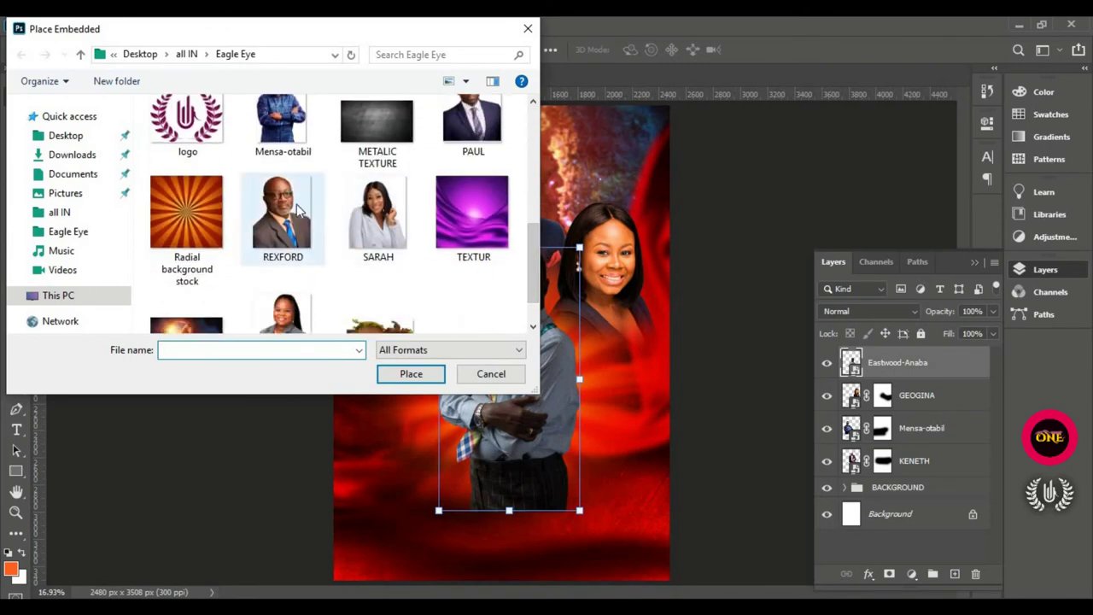
left_click(411, 376)
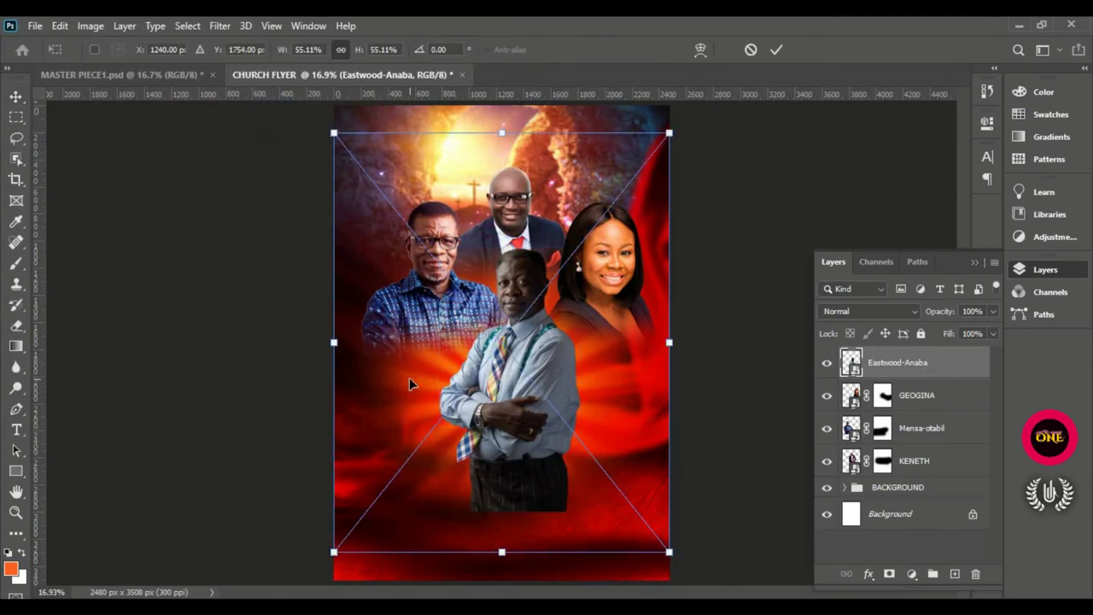
Step: Scale down the brown-suit photo and position it below the blue-patterned-shirt man, left of the light-blue-shirt man
left_click_drag(670, 342, 524, 342)
left_click_drag(547, 487, 532, 481)
left_click_drag(422, 427, 433, 376)
left_click_drag(434, 326, 476, 435)
left_click(775, 50)
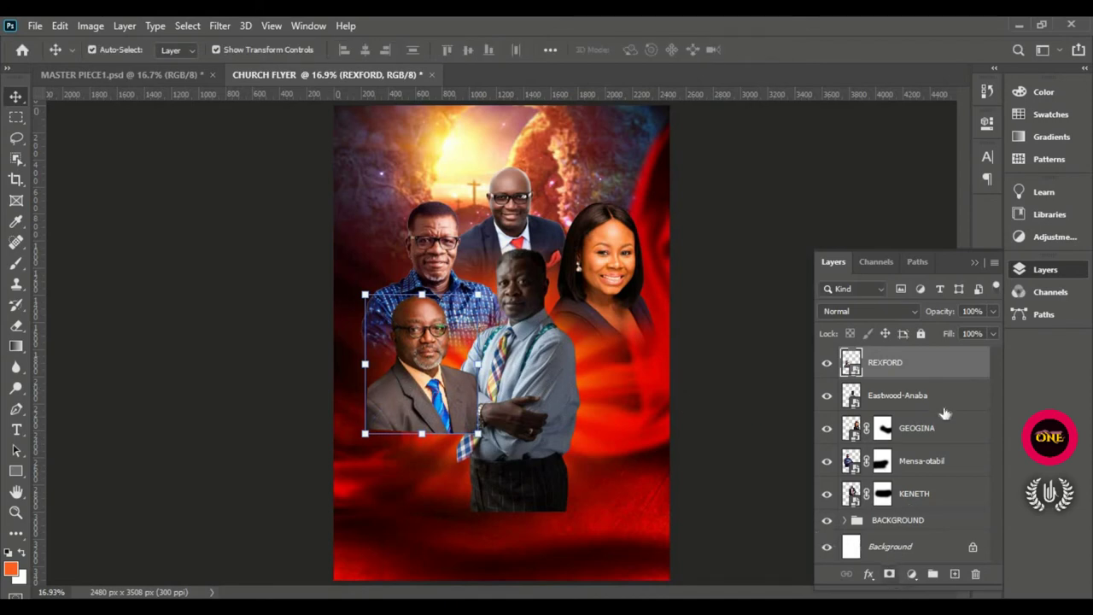
Step: Stack the brown-suit photo beneath the light-blue-shirt photo and mask out its lower body with the soft 800 px black brush
left_click_drag(961, 362, 964, 402)
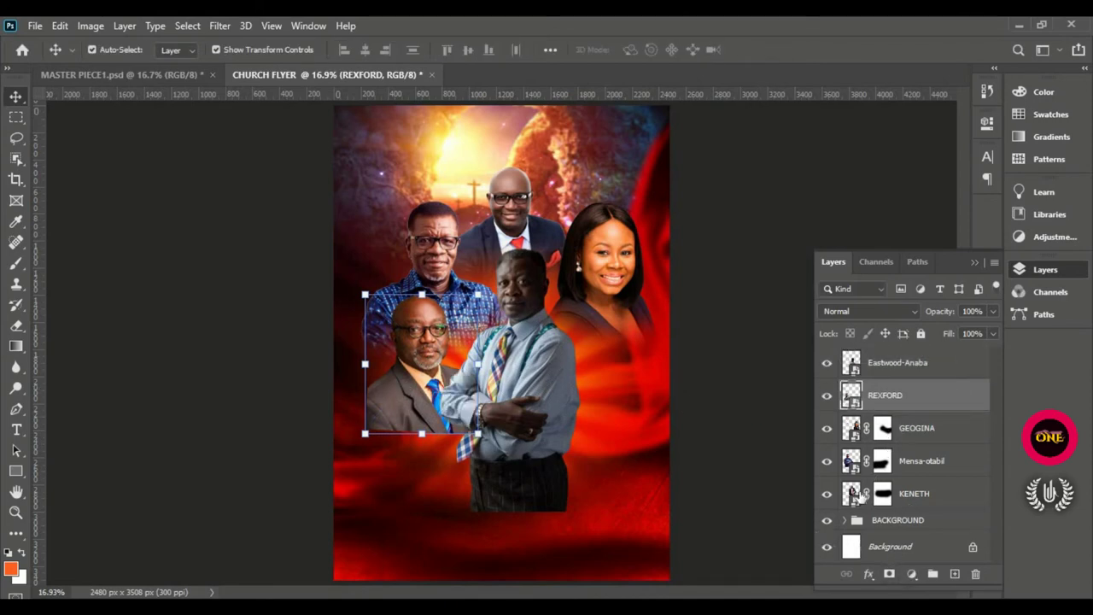
left_click(889, 574)
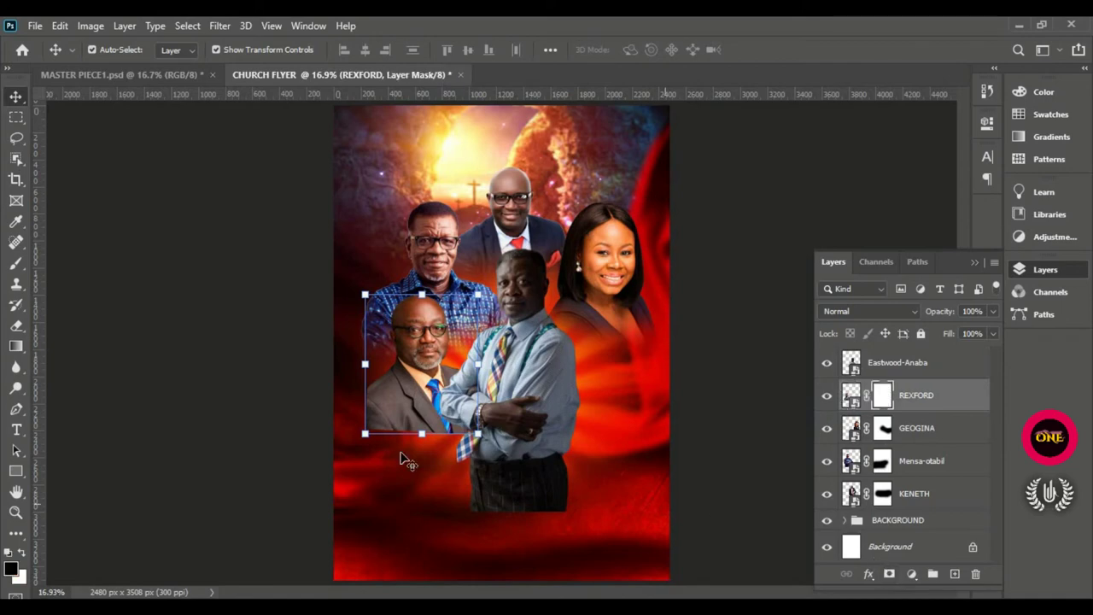
right_click(17, 264)
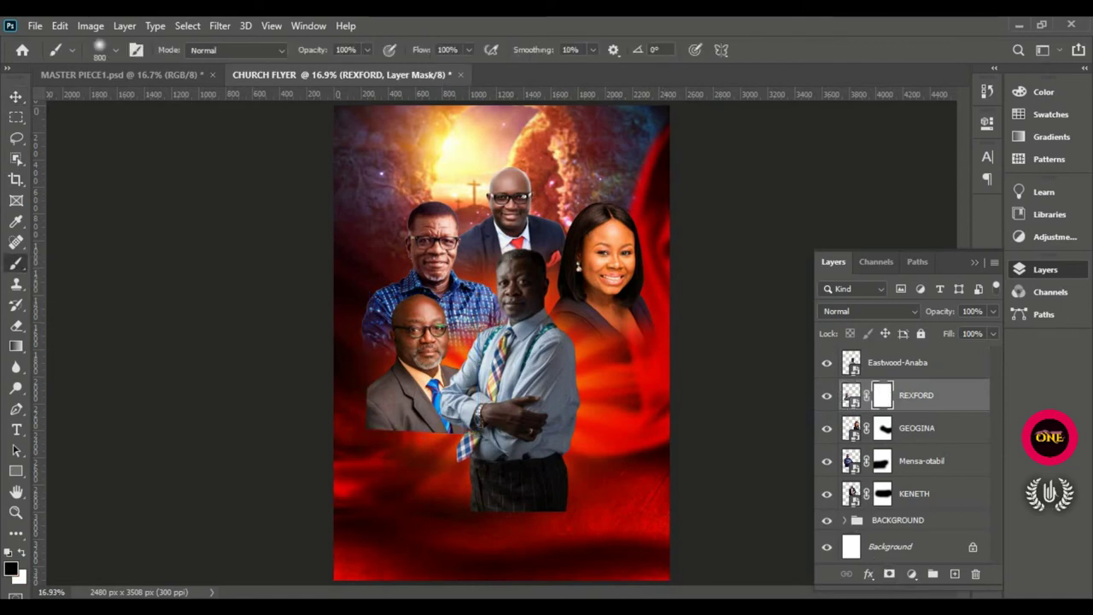
left_click(51, 262)
mouse_move(380, 423)
left_mouse_down()
mouse_move(427, 401)
mouse_move(396, 395)
mouse_move(425, 387)
left_mouse_up()
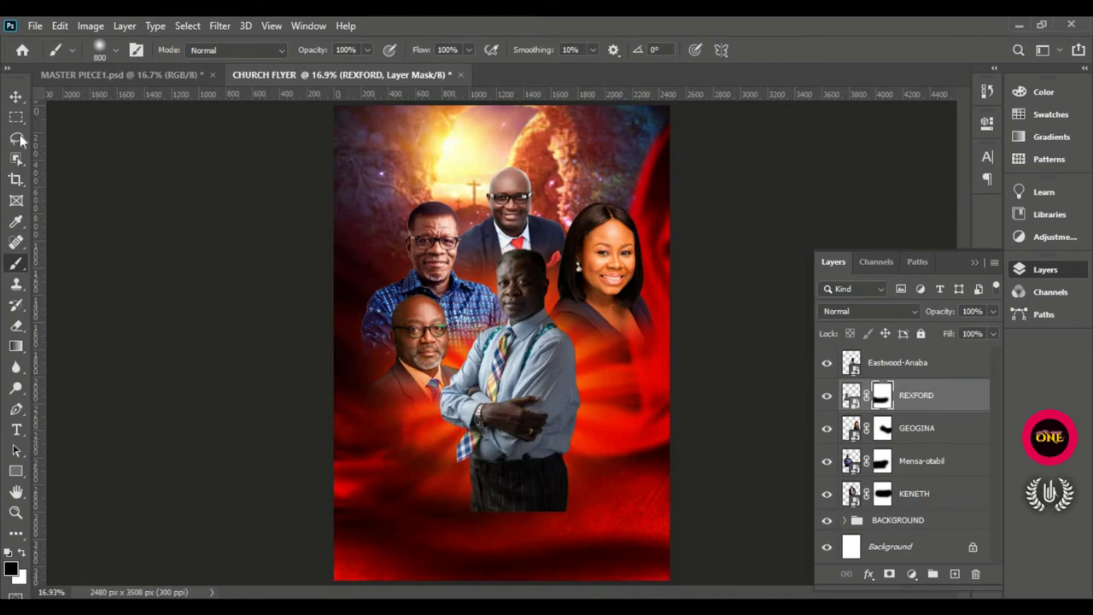
Step: Place the cut-out photo of the woman in the white blazer as an embedded image above the brown-suit photo's layer
left_click(16, 96)
left_click(36, 27)
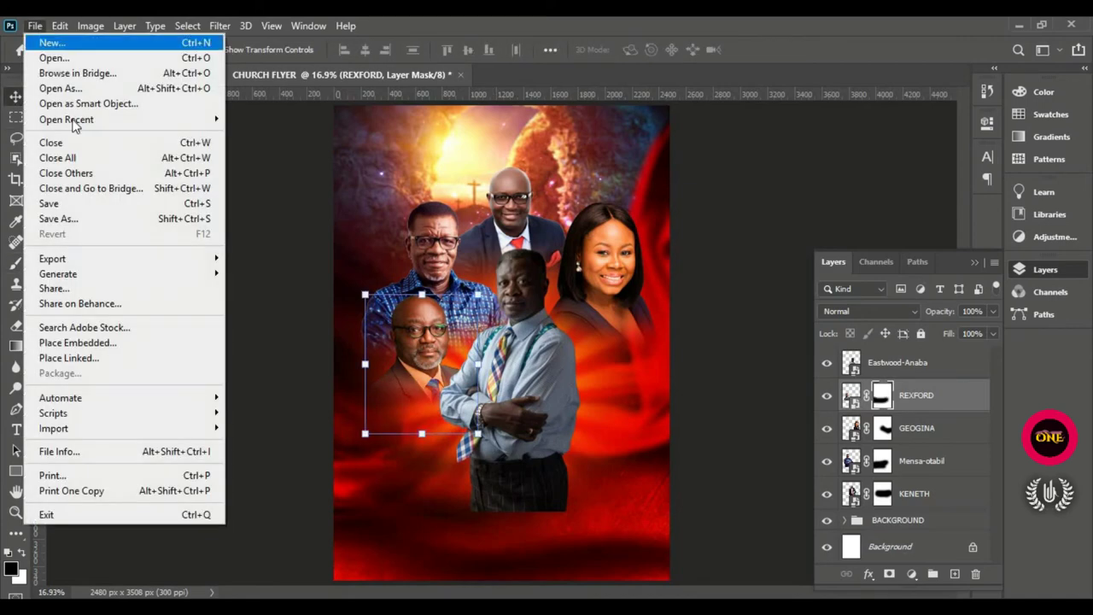
left_click(117, 341)
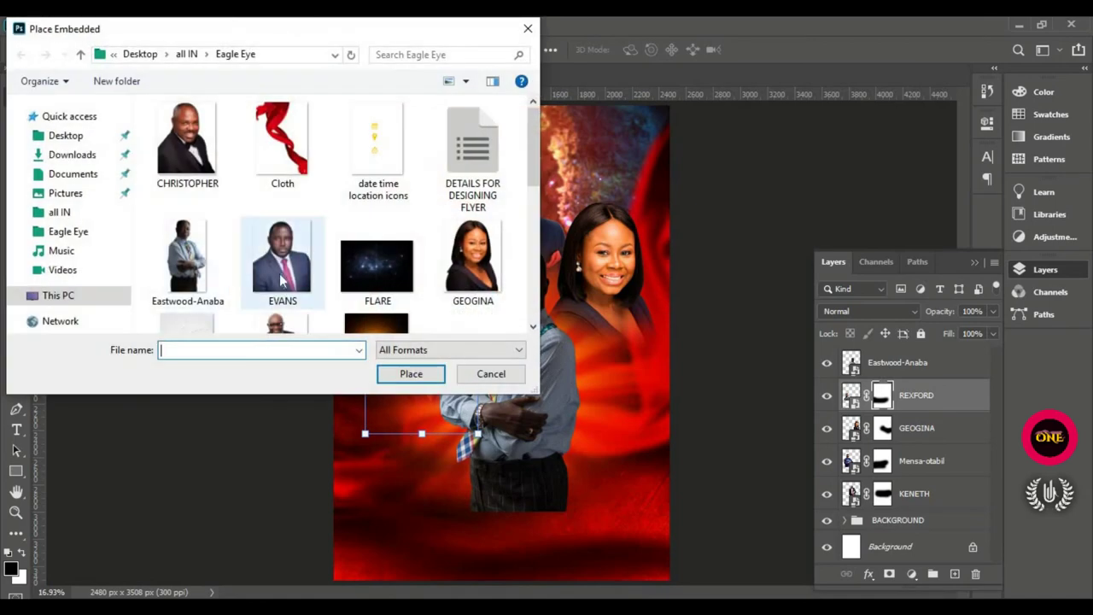
scroll(274, 248, "down", 5)
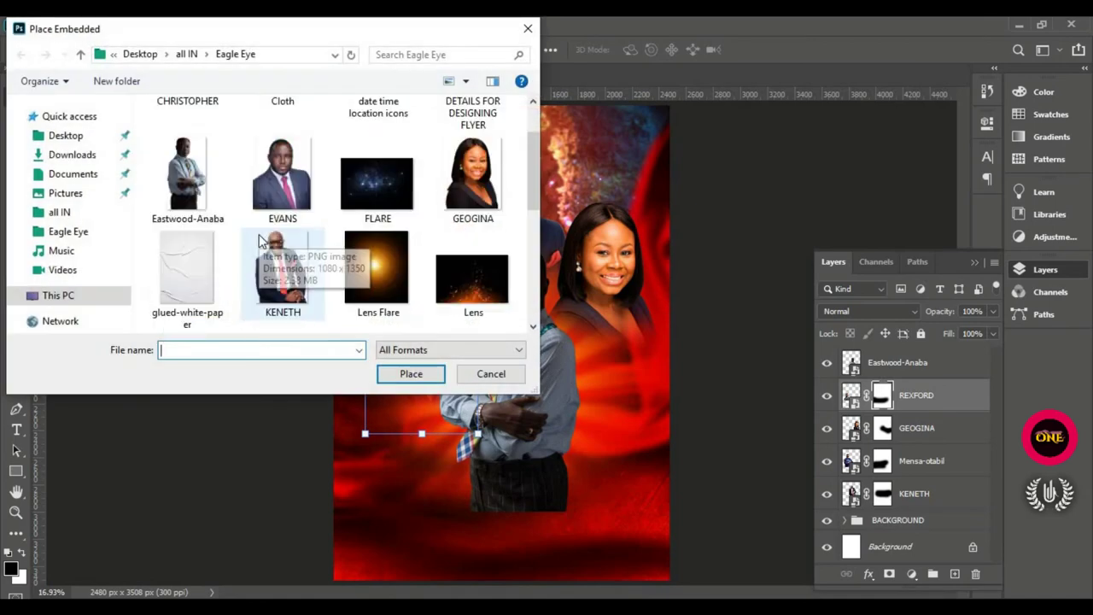
left_click(375, 176)
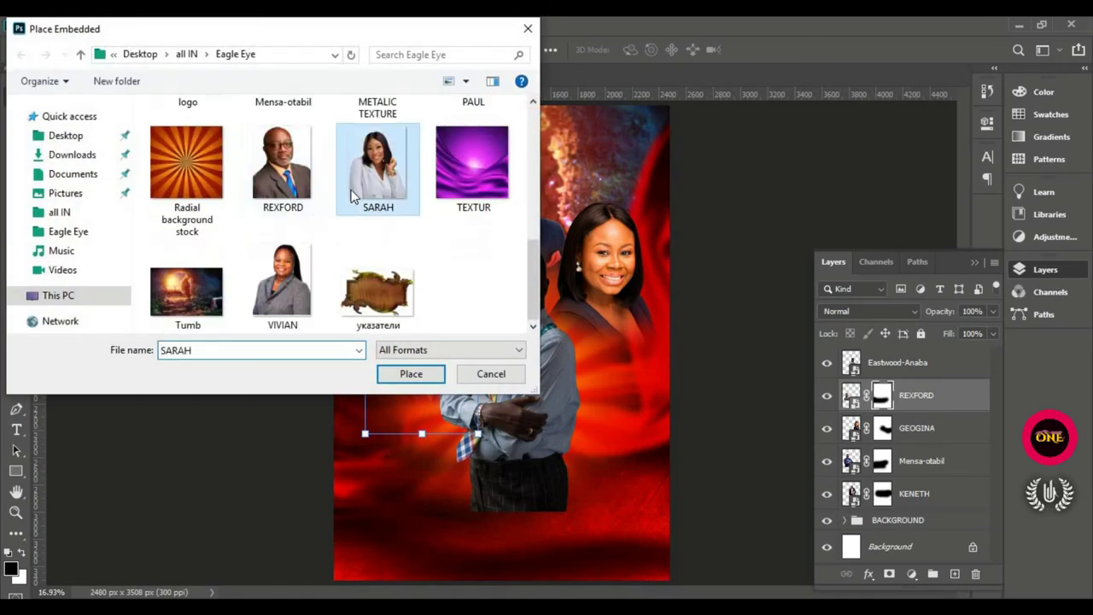
left_click(412, 376)
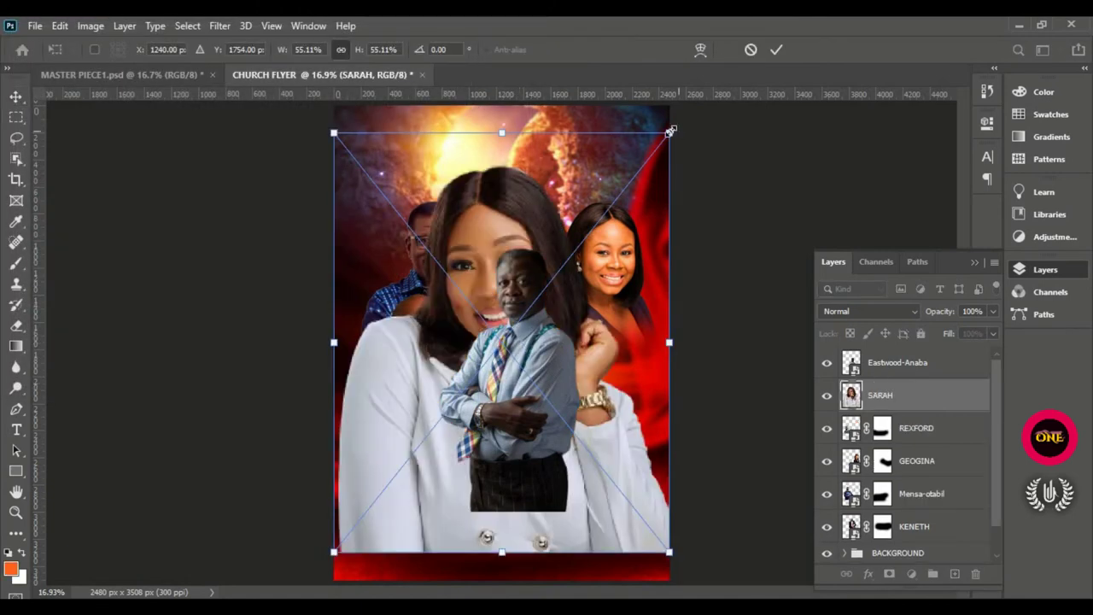
Step: Scale the white-blazer photo down to about 18% and position it below the brown-suit man, beside the light-blue-shirt man
left_click_drag(667, 134, 455, 396)
left_click_drag(369, 477, 378, 445)
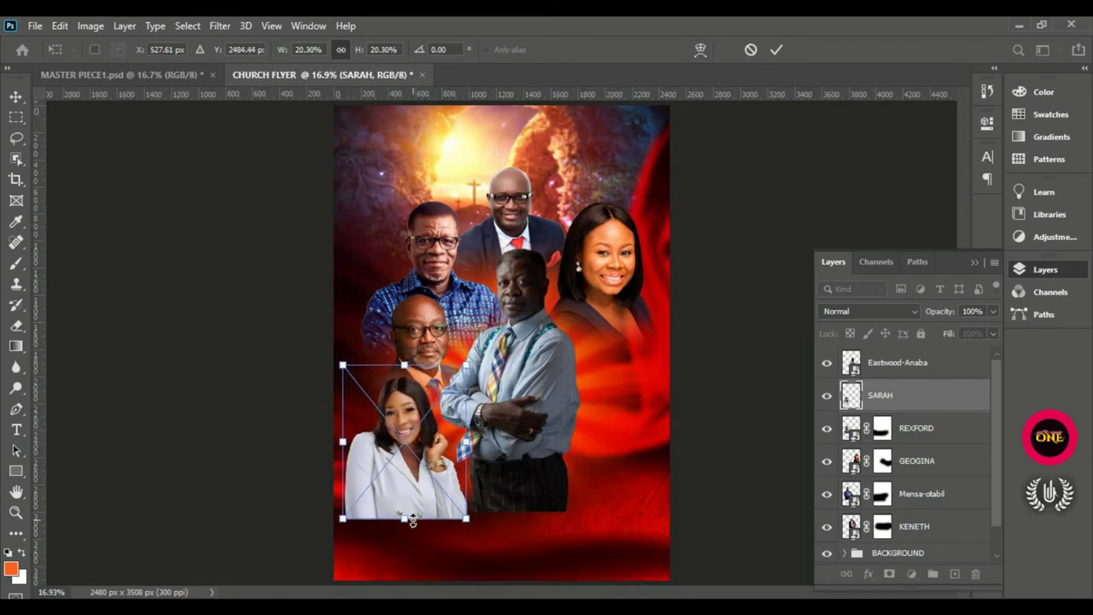
left_click_drag(412, 522, 414, 503)
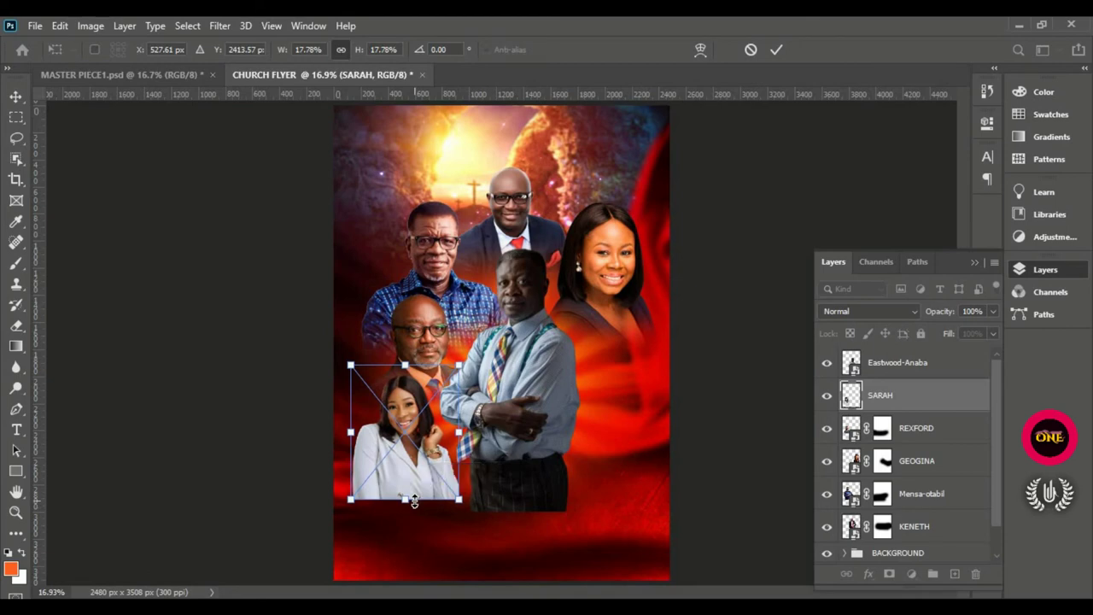
left_click(775, 50)
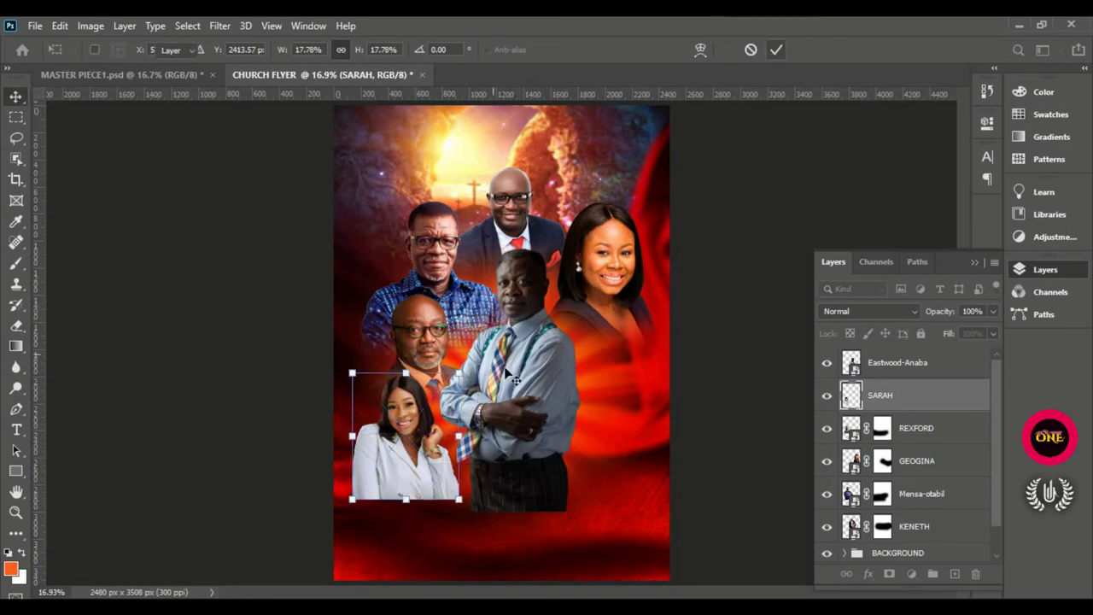
Step: Add a layer mask to the white-blazer photo, fade out its lower body with the soft 800 px black brush, and nudge it slightly right
left_click(889, 574)
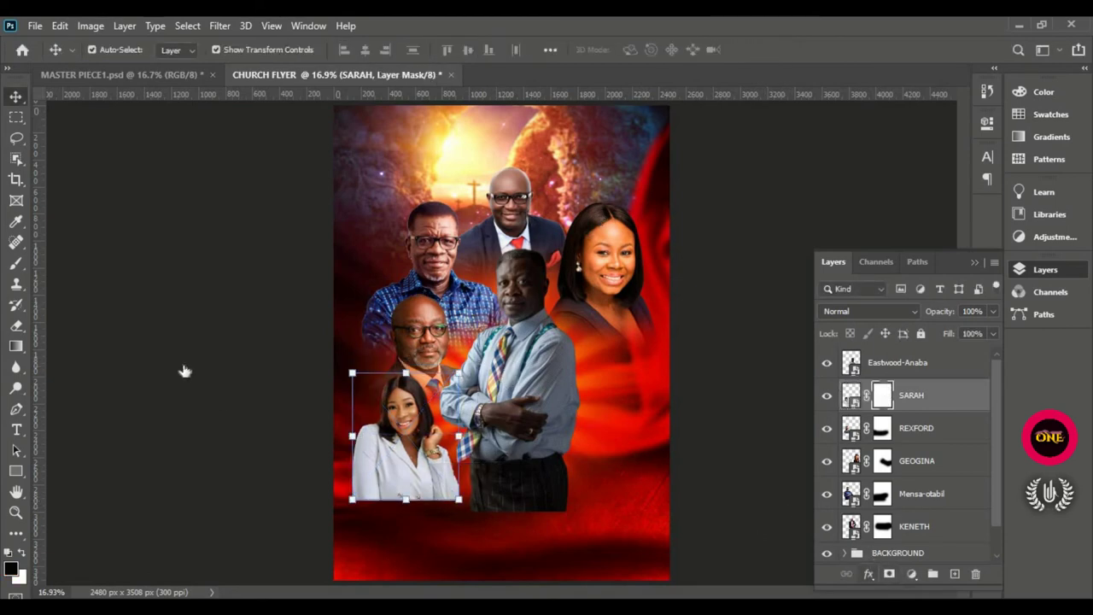
left_click(16, 263)
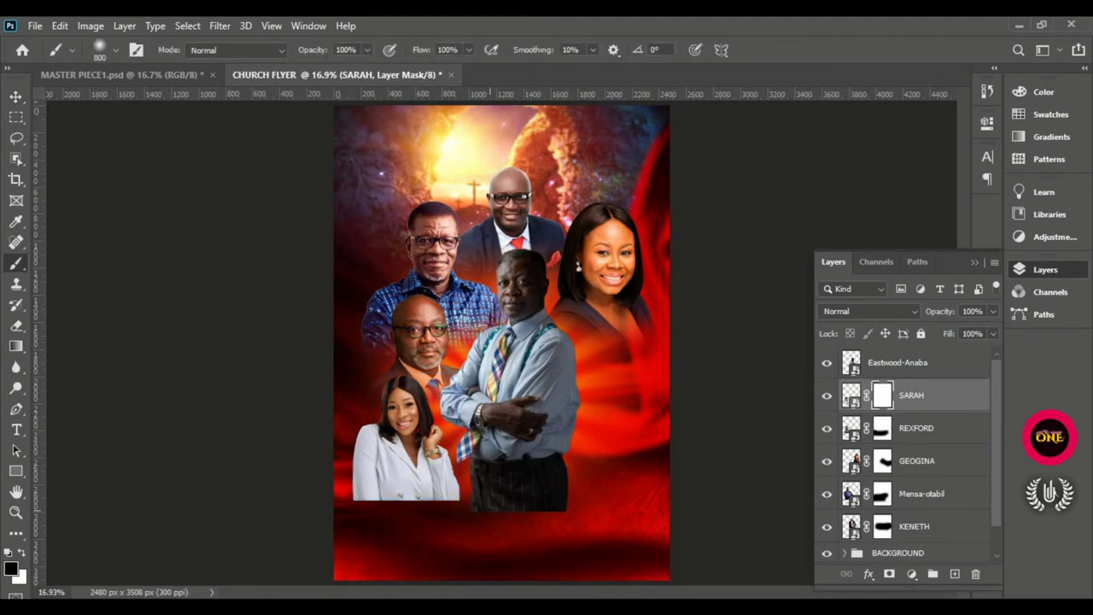
mouse_move(354, 491)
left_mouse_down()
mouse_move(457, 487)
mouse_move(444, 469)
mouse_move(406, 465)
left_mouse_up()
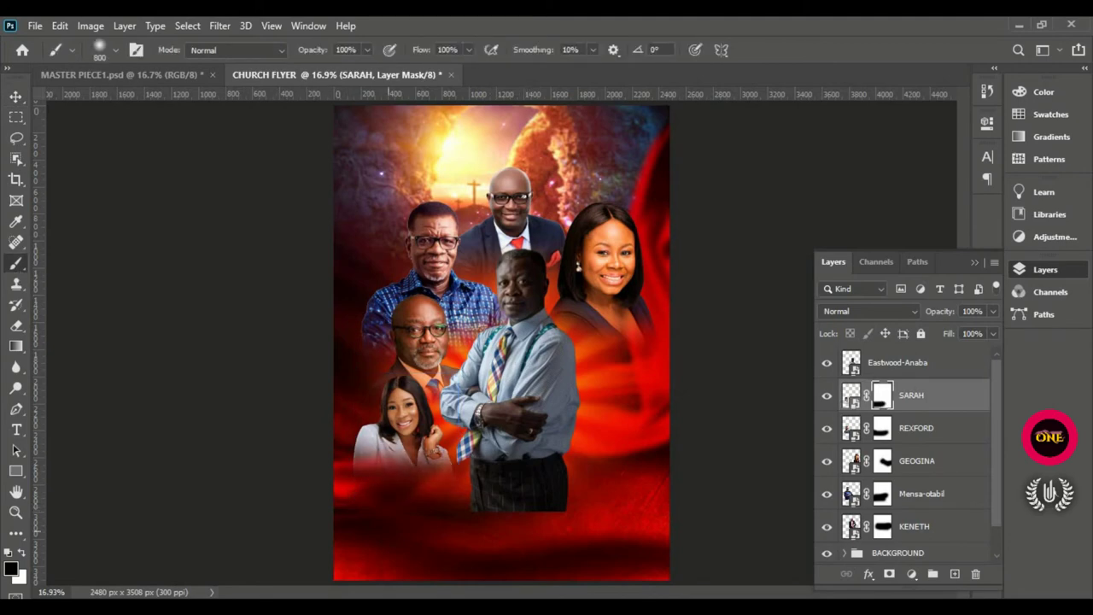
left_click(17, 97)
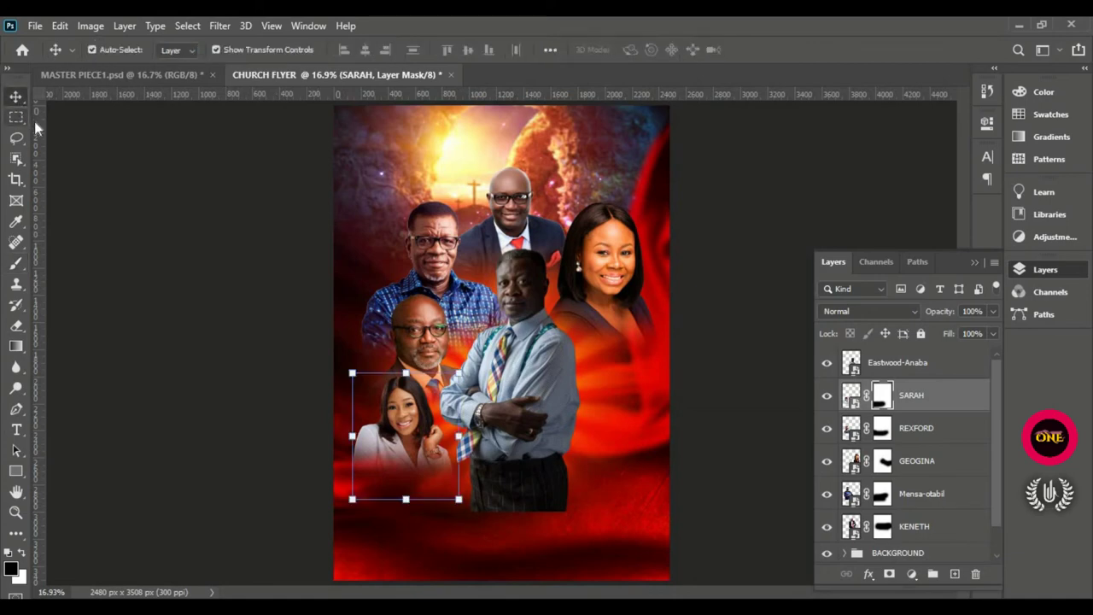
mouse_move(419, 431)
left_mouse_down()
mouse_move(419, 412)
mouse_move(406, 426)
left_mouse_up()
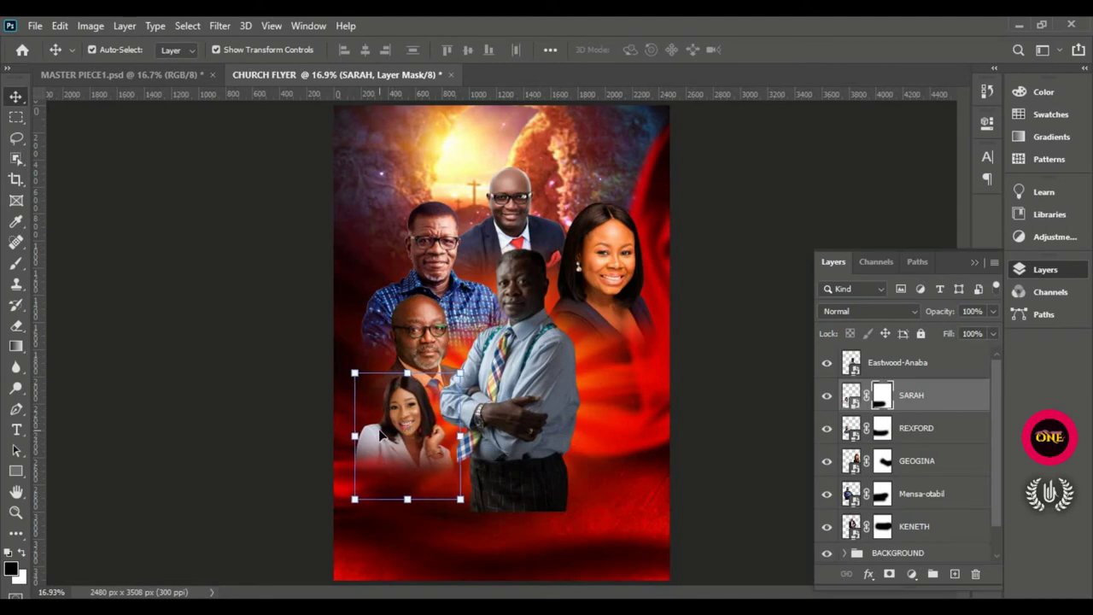
Step: Place the cut-out photo of the man in the black tuxedo and bow tie as an embedded image above the white-blazer photo's layer
left_click(37, 26)
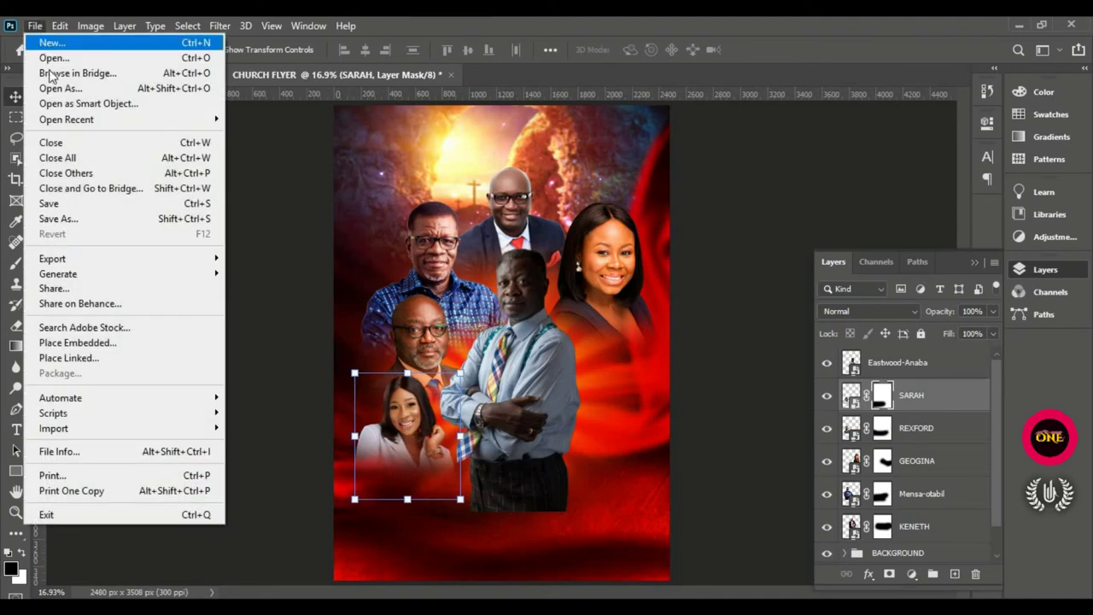
left_click(99, 343)
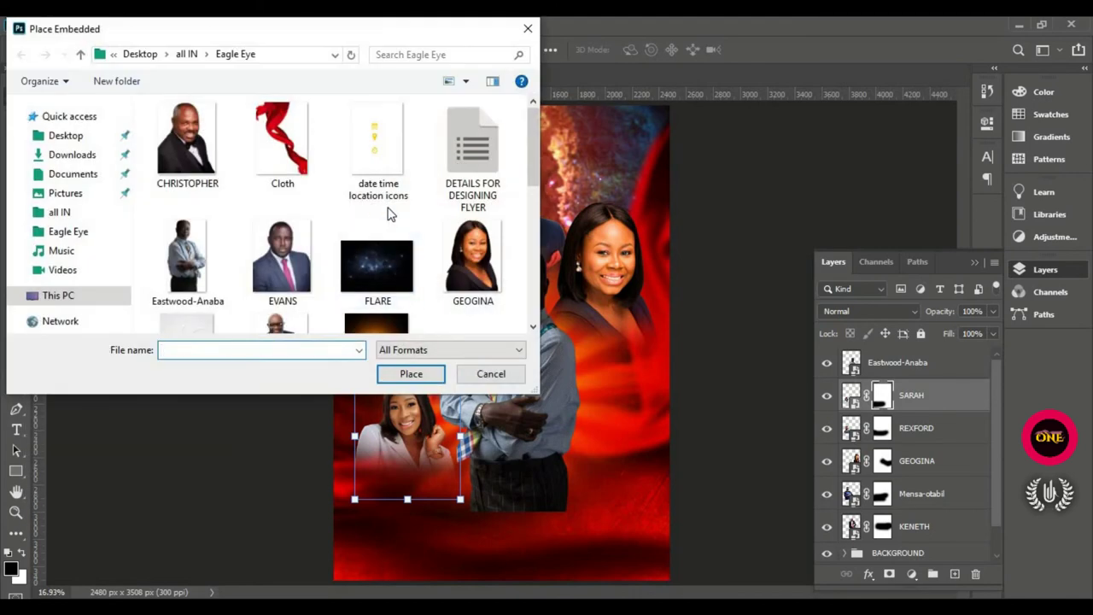
left_click(188, 145)
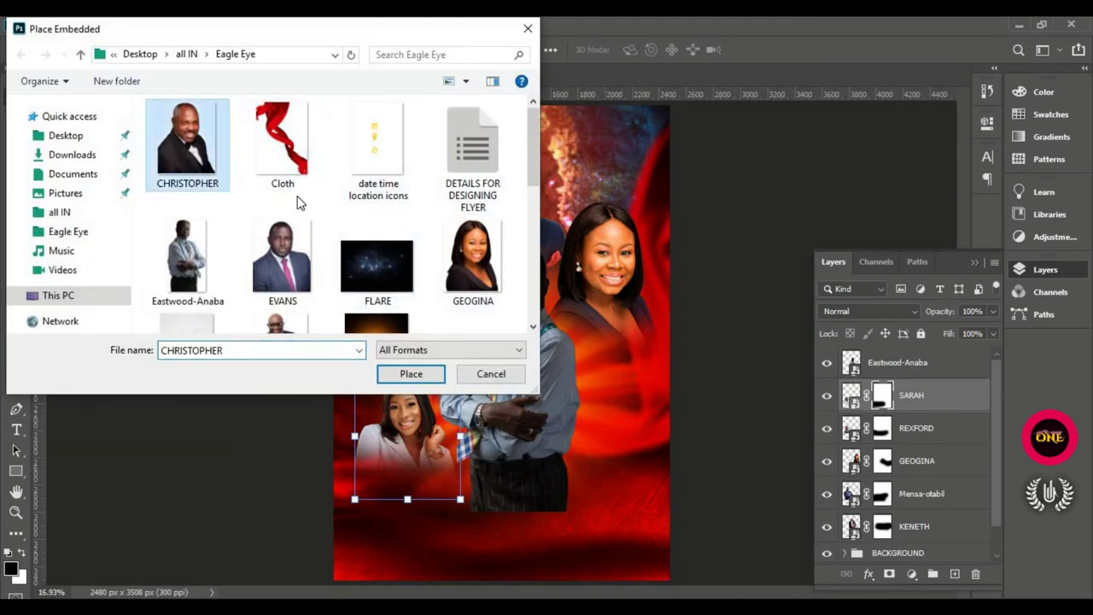
left_click(410, 373)
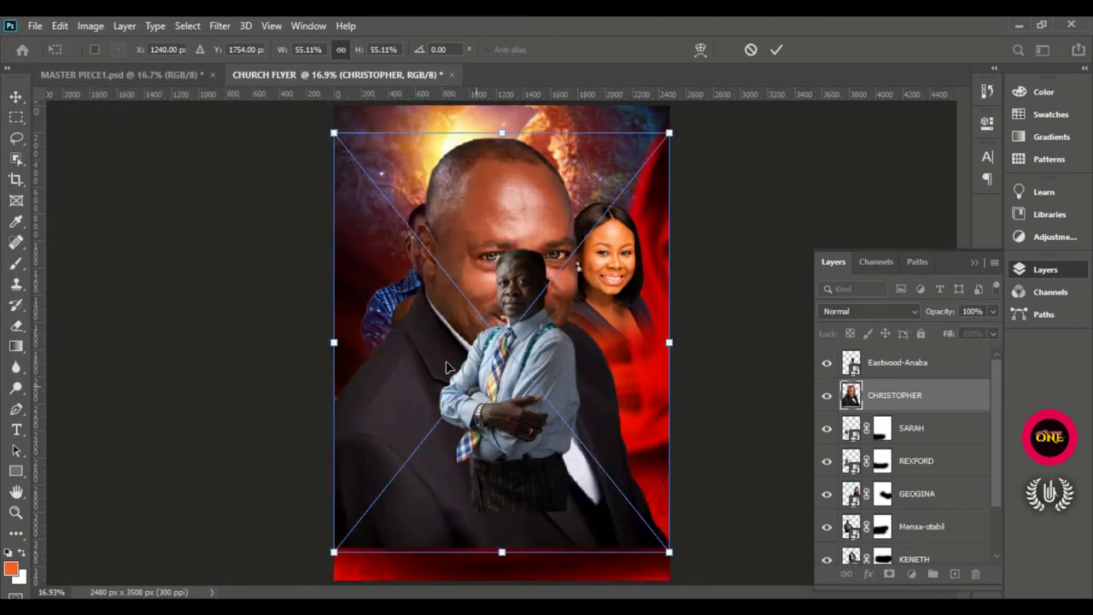
Step: Scale the tuxedo photo down to about 18%, flip it horizontally, and position it below the woman on the right
left_click_drag(334, 343, 554, 343)
right_click(586, 340)
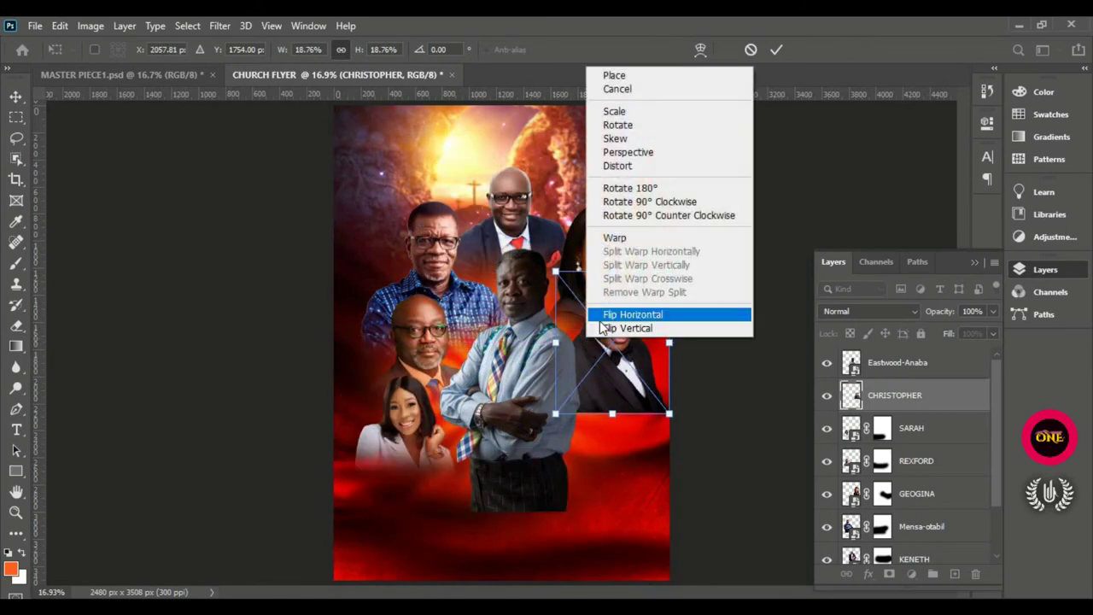
left_click(611, 315)
left_click_drag(611, 357, 616, 399)
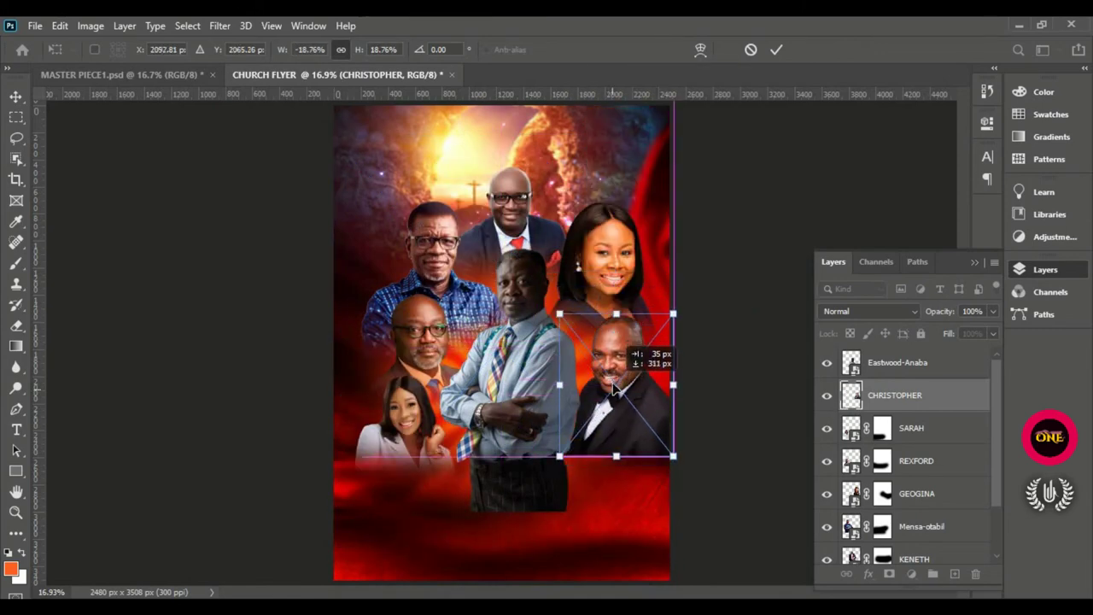
left_click_drag(674, 462, 669, 451)
left_click_drag(634, 403, 634, 391)
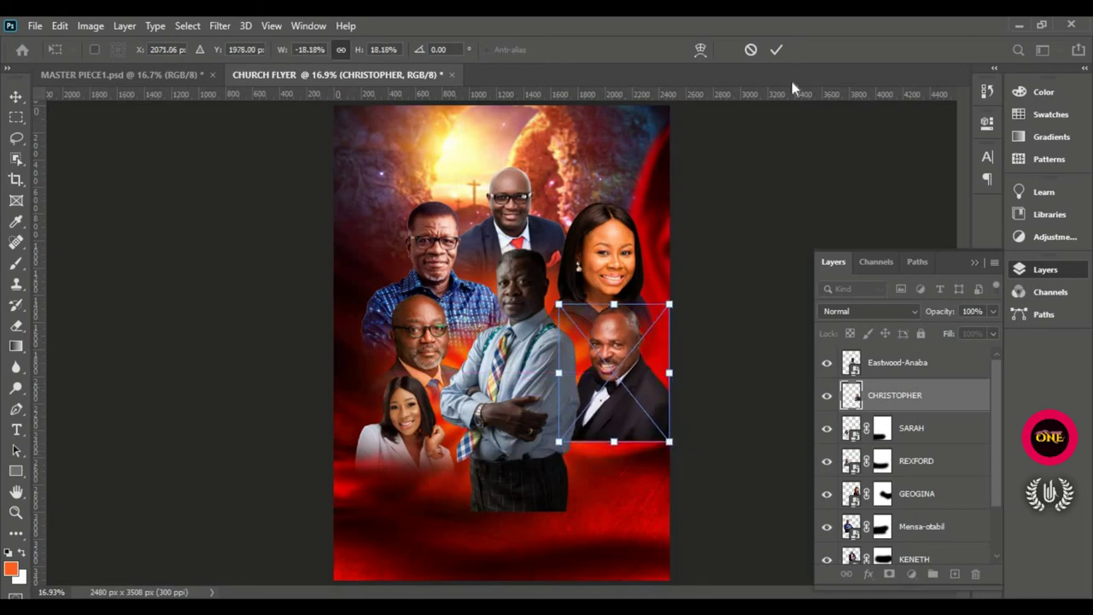
left_click(775, 50)
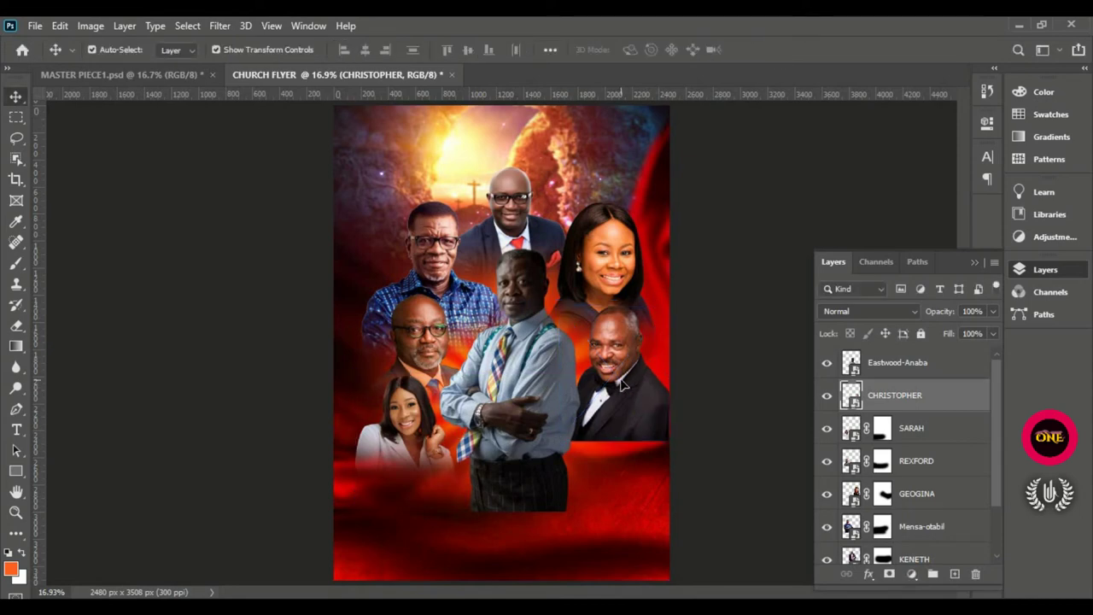
Step: Add a layer mask to the tuxedo photo and fade out its lower body with the soft 800 px brush, using white to restore overpainted parts
left_click(889, 574)
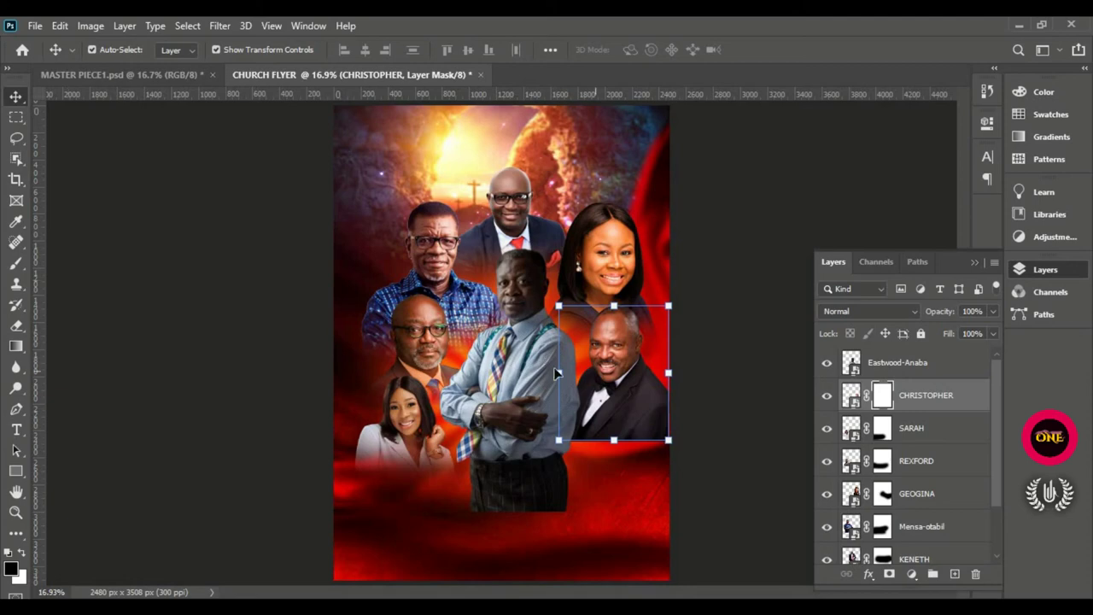
left_click(10, 265)
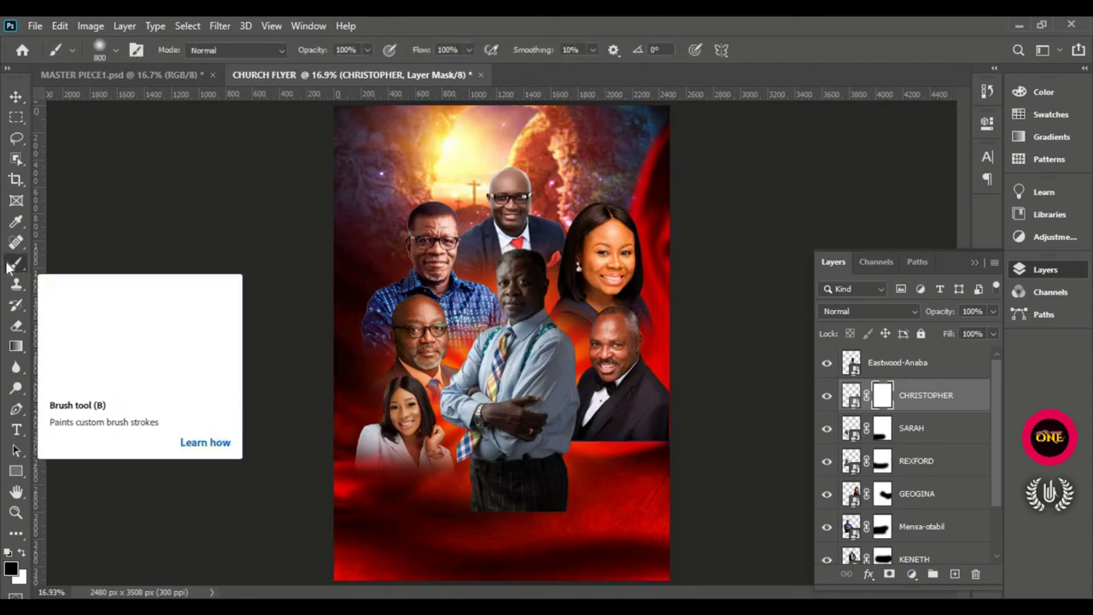
right_click(14, 263)
left_click(77, 263)
mouse_move(667, 461)
left_mouse_down()
mouse_move(597, 453)
mouse_move(585, 435)
left_mouse_up()
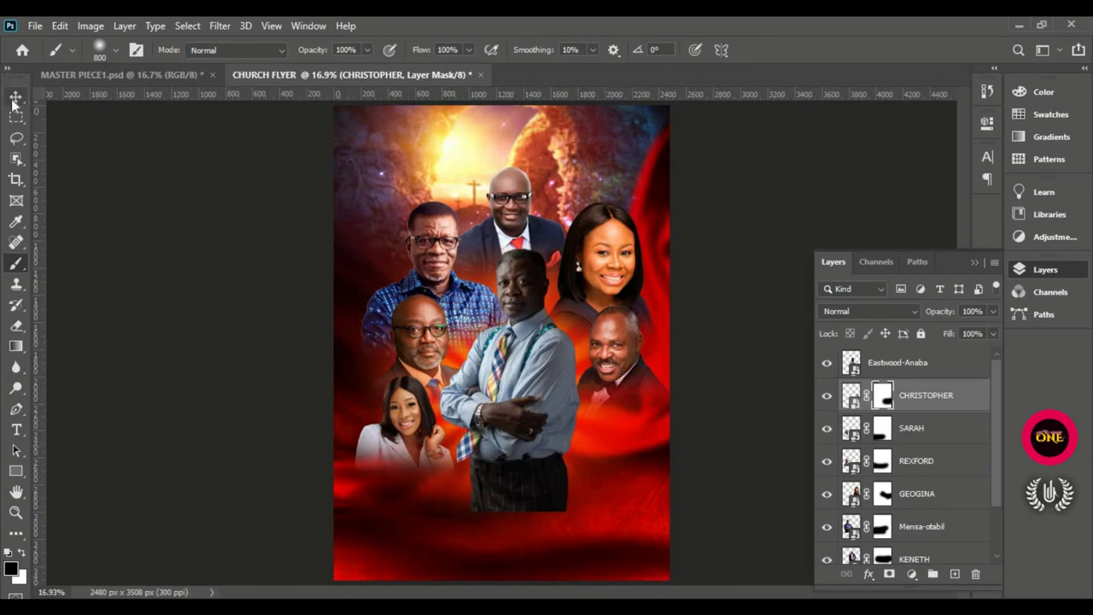
key("x")
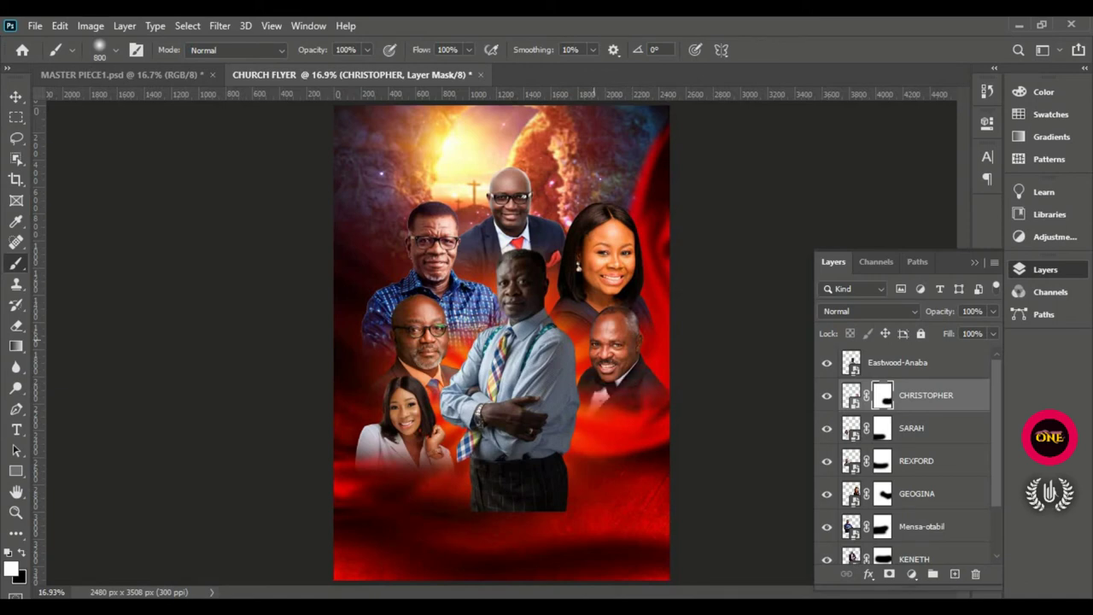
Step: Place the cut-out photo of the man in glasses, navy suit and striped tie as an embedded image above the tuxedo photo's layer
left_click(26, 95)
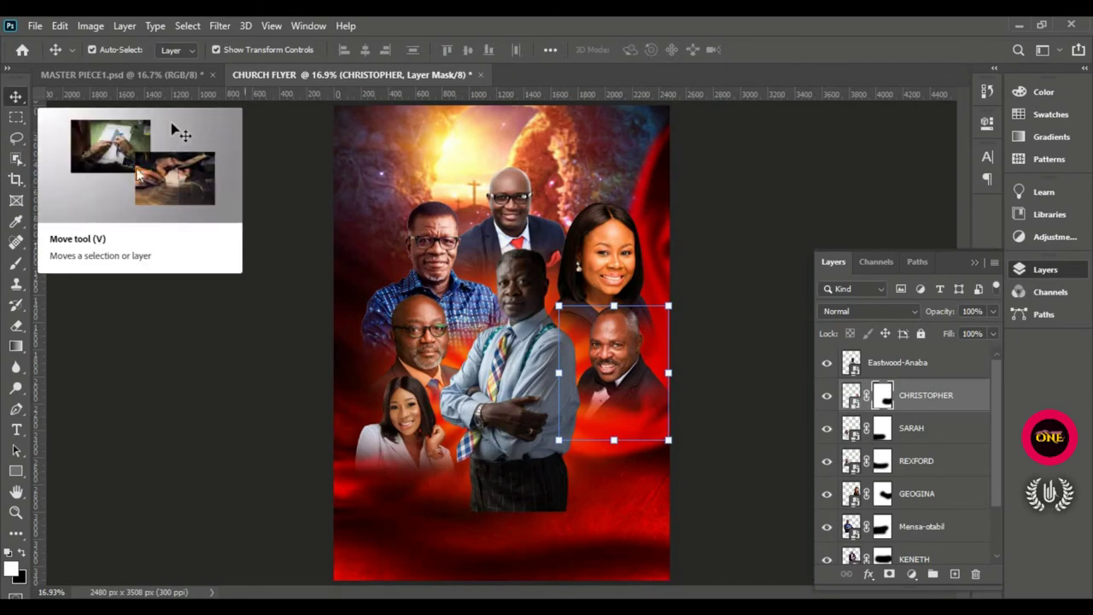
left_click(34, 25)
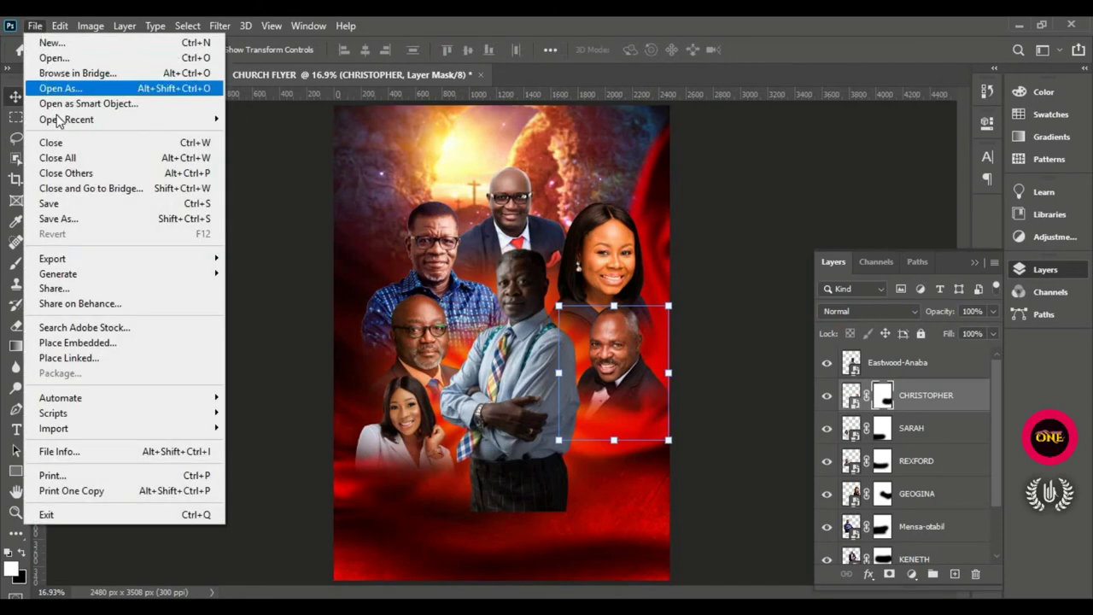
left_click(103, 342)
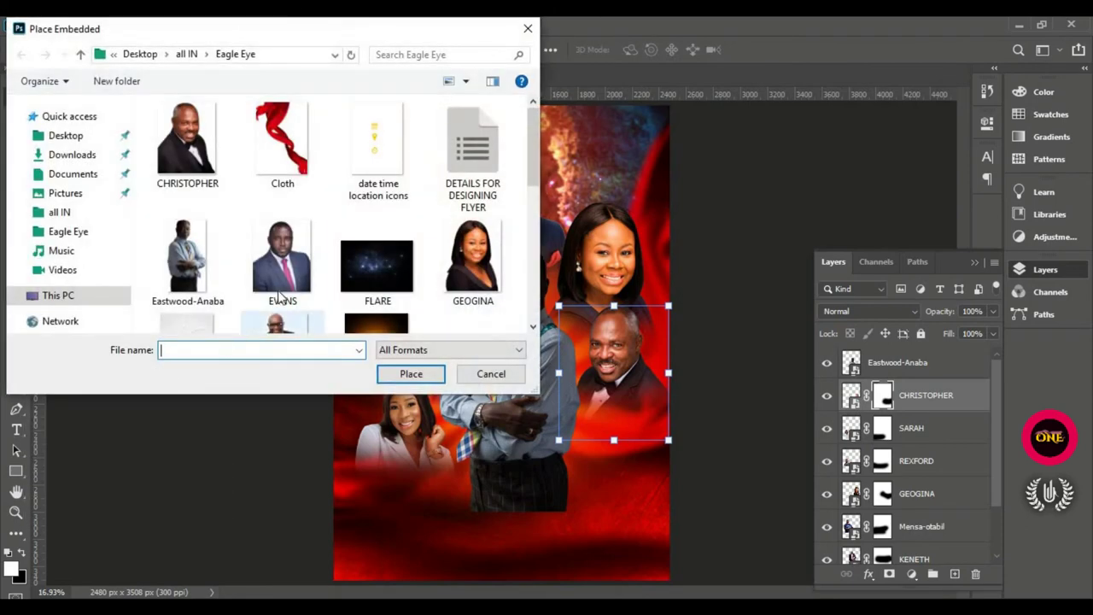
scroll(307, 240, "down", 1)
scroll(305, 240, "down", 1)
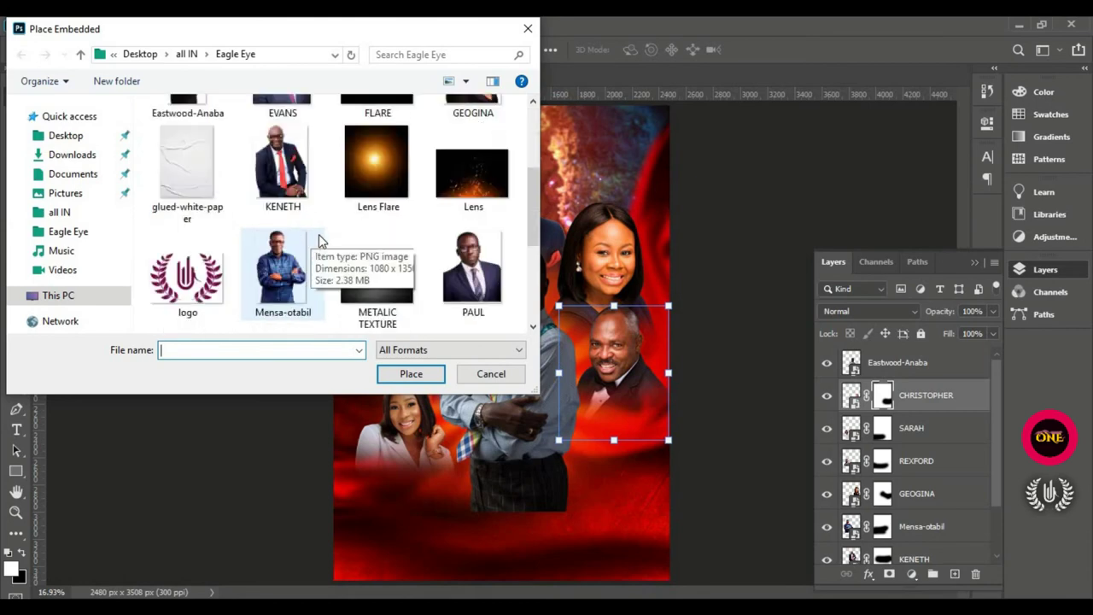
left_click(459, 263)
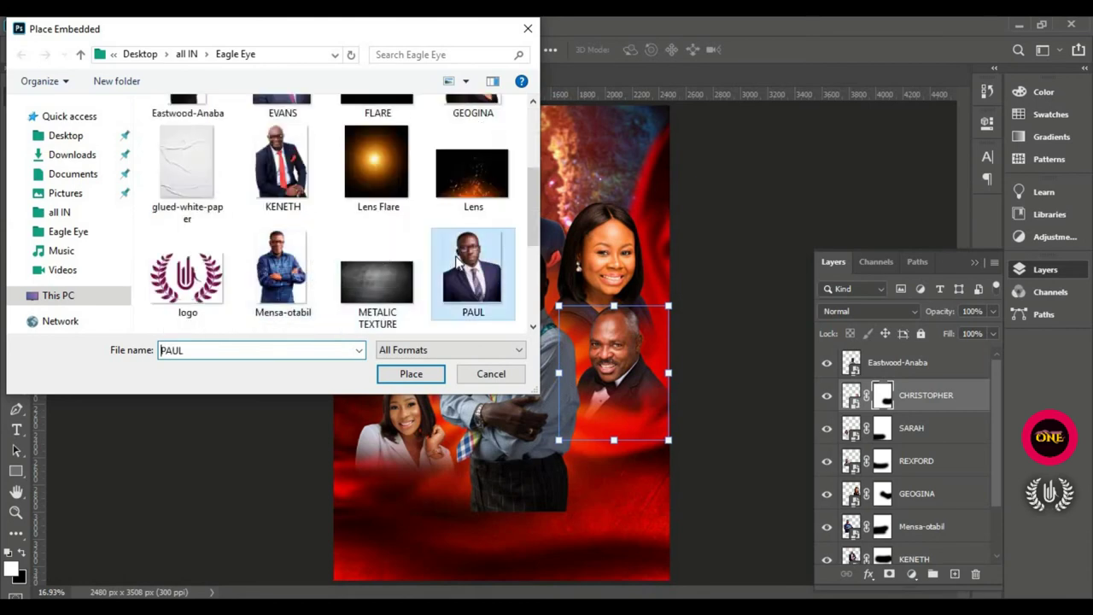
left_click(416, 373)
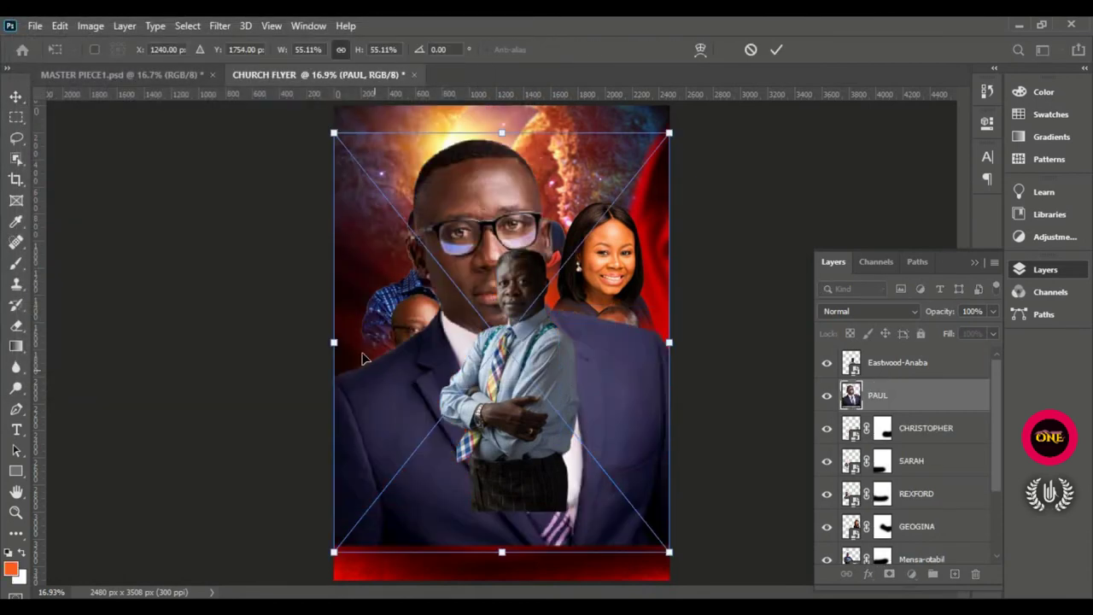
Step: Scale the navy-suit photo down to about 17%, rotate it about 5° clockwise, and position it below the tuxedo man
left_click_drag(332, 344, 540, 342)
left_click_drag(601, 381, 612, 443)
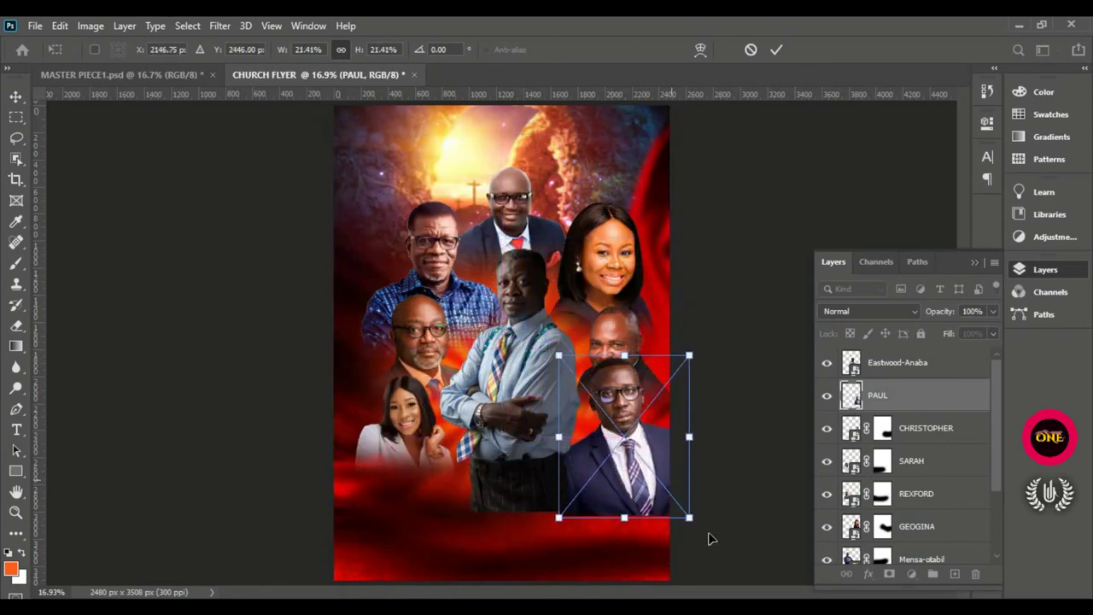
left_click_drag(697, 542, 688, 534)
left_click_drag(628, 506, 628, 478)
left_click_drag(623, 416, 622, 437)
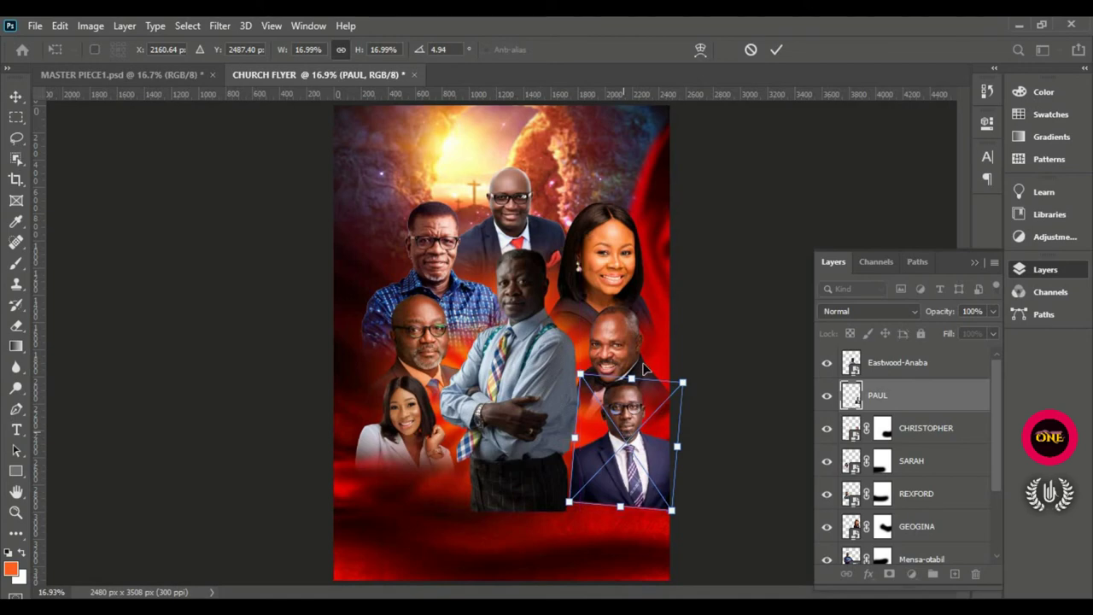
left_click(777, 50)
Step: Select the tuxedo photo and nudge it slightly upward, closer to the woman above it
left_click(620, 354)
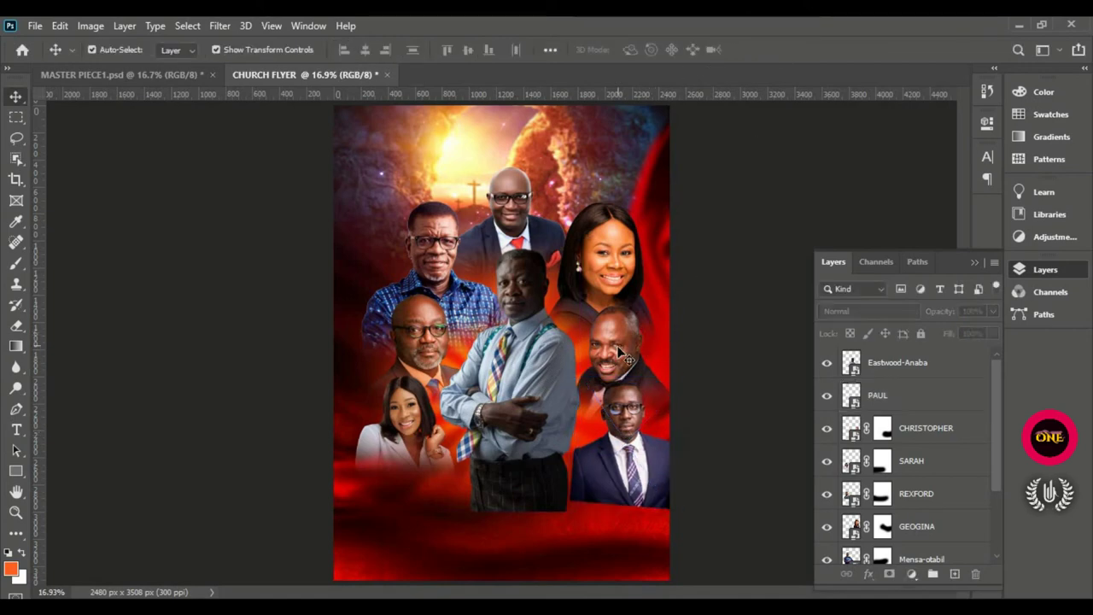
left_click(620, 354)
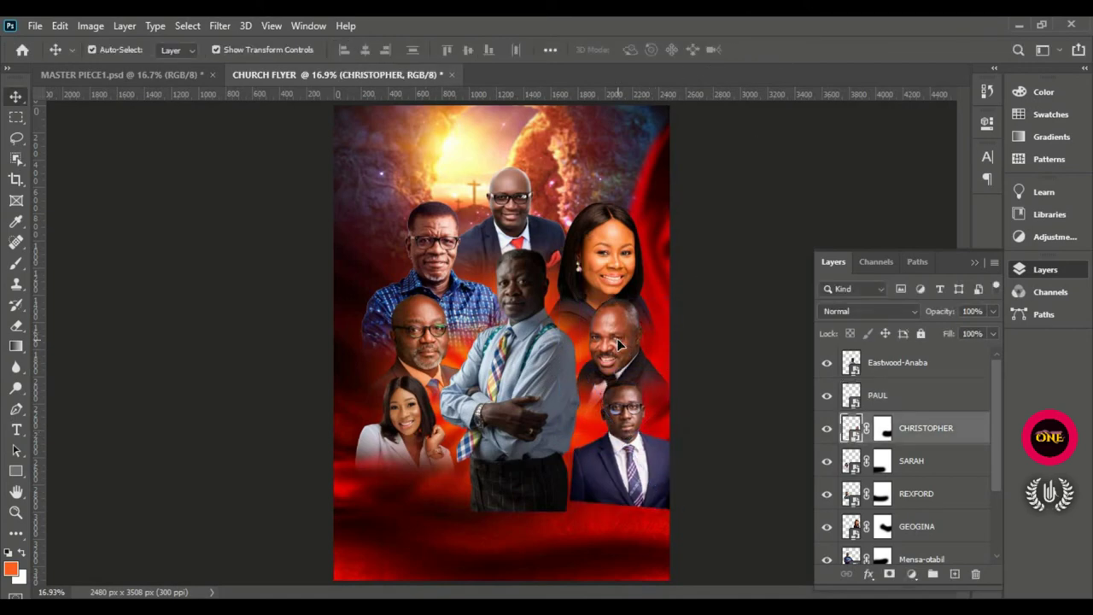
Step: Shift the tuxedo photo slightly down, and flip the navy-suit photo below it horizontally with a slight position adjustment
left_click(620, 343)
left_click_drag(603, 325, 613, 330)
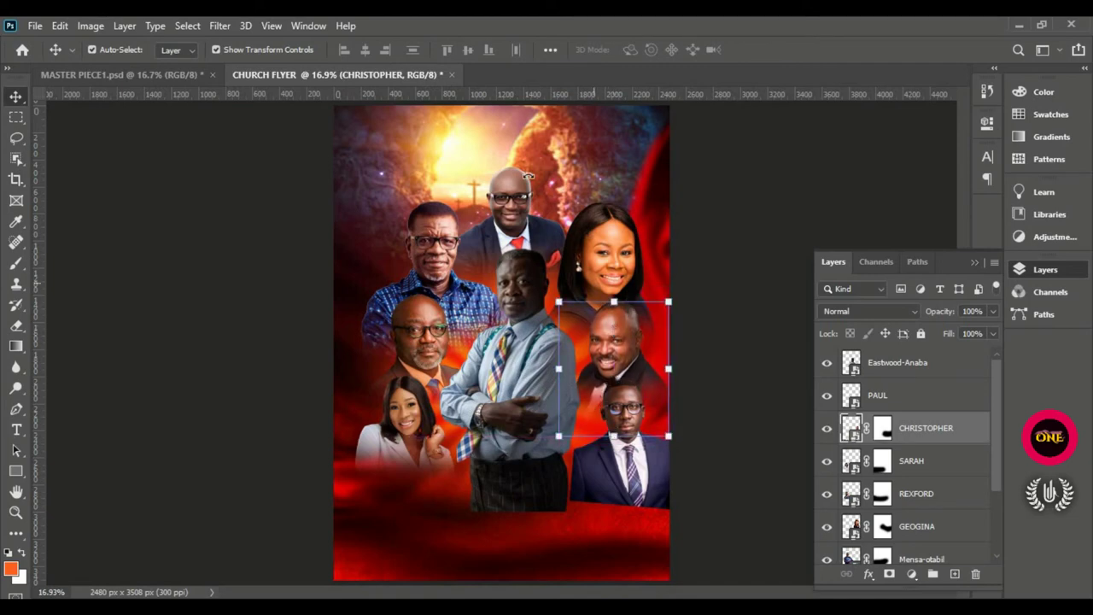
left_click(617, 411)
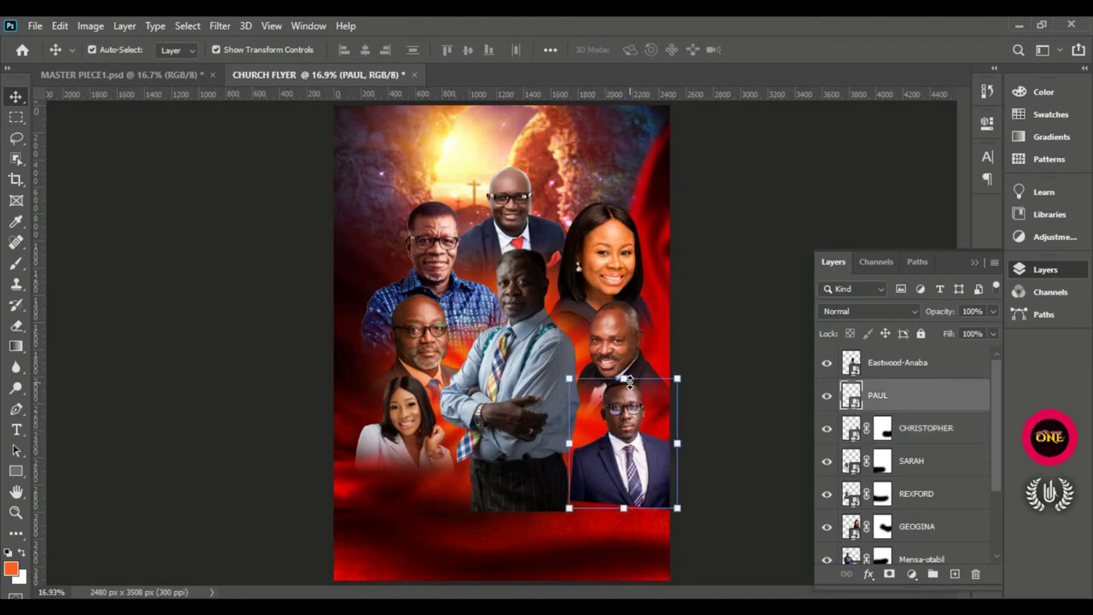
left_click_drag(630, 384, 633, 411)
right_click(634, 419)
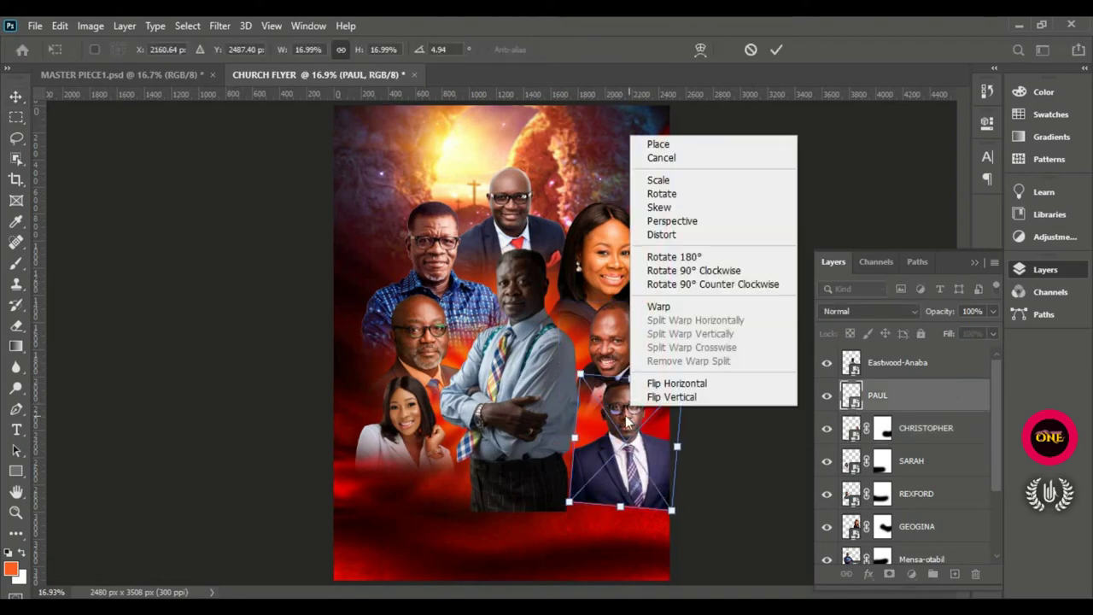
left_click(654, 383)
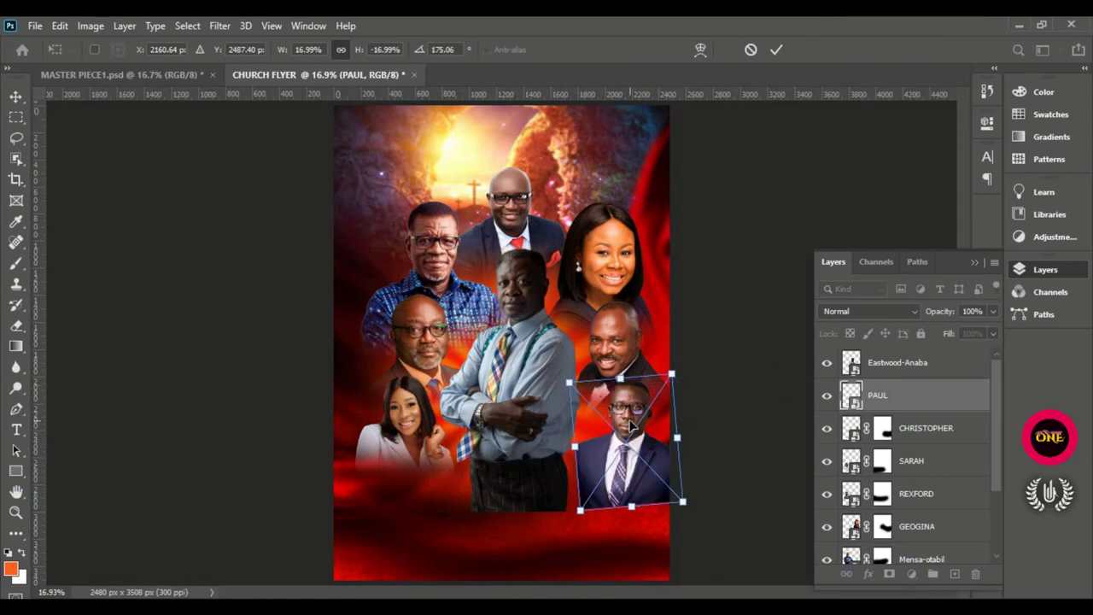
left_click_drag(630, 424, 625, 423)
left_click(776, 50)
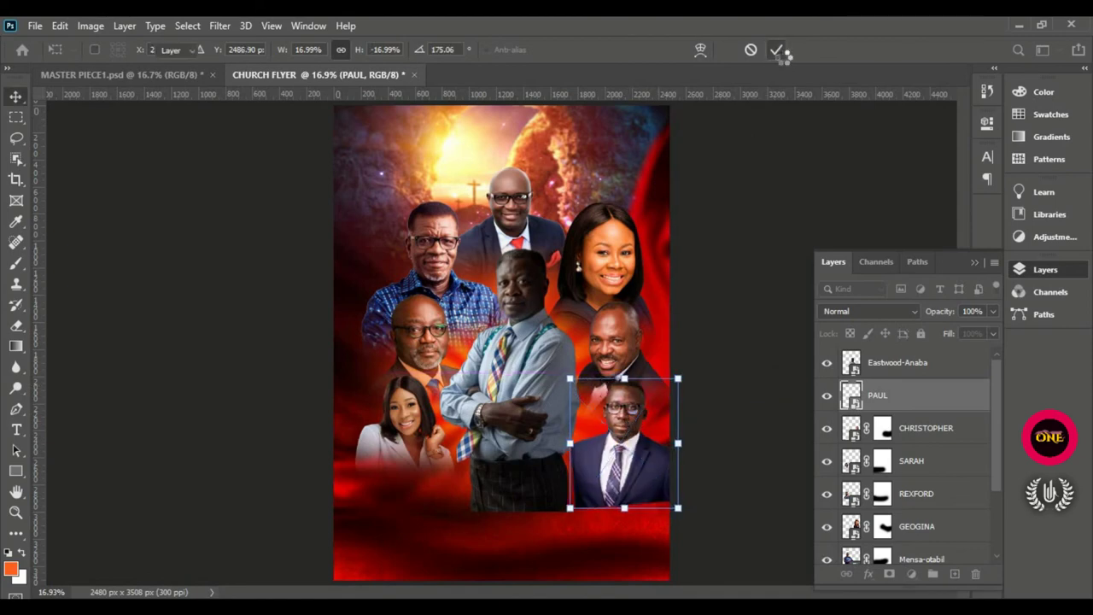
Step: Add a layer mask to the navy-suit photo and fade out its lower body with a soft black brush
left_click(888, 574)
left_click(17, 264)
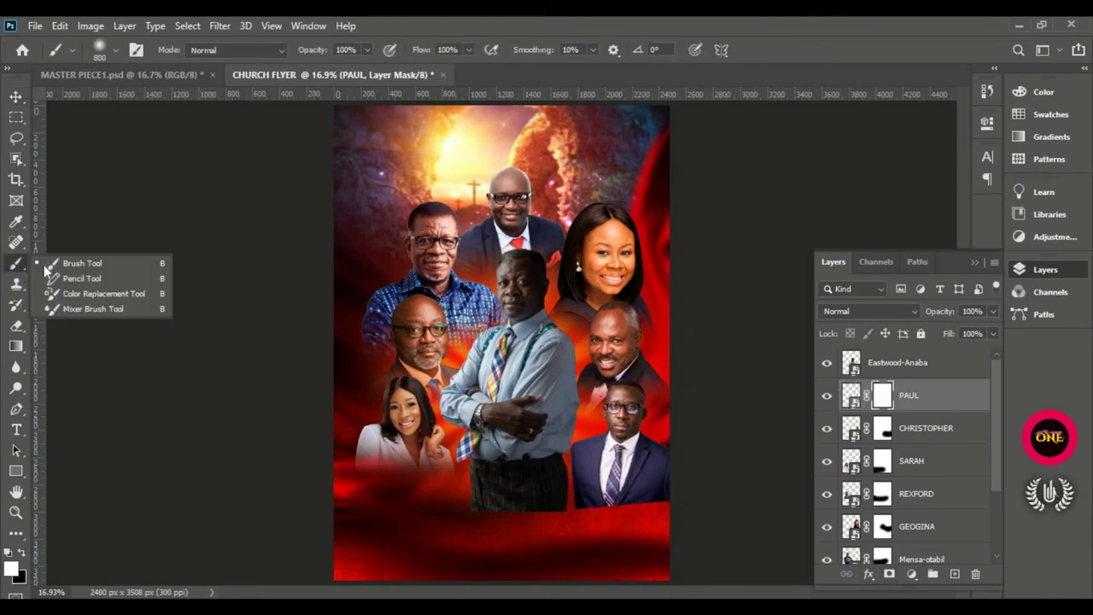
left_click(60, 264)
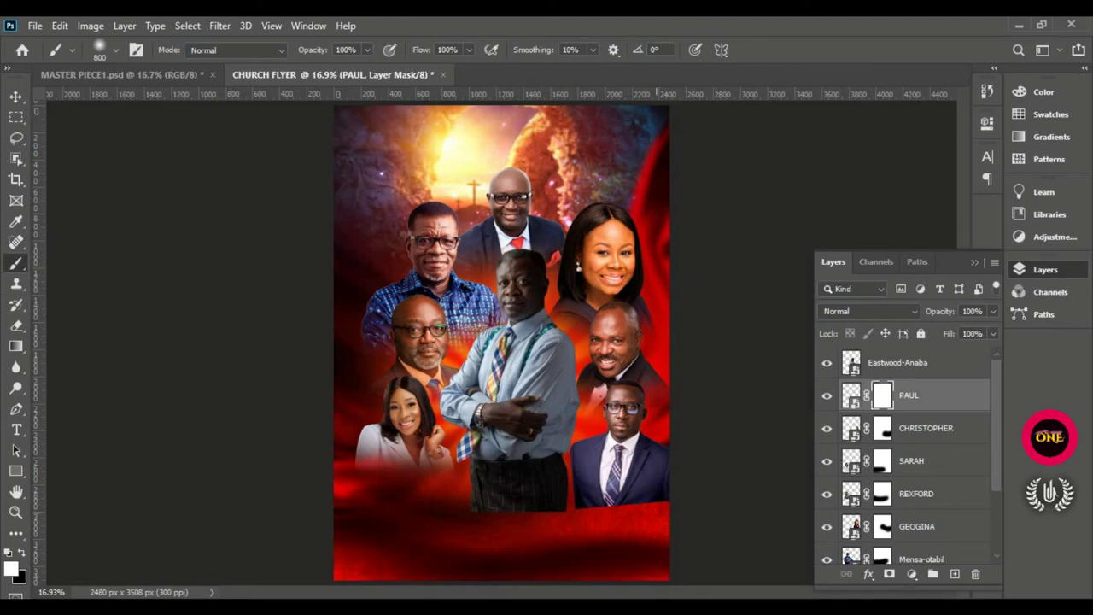
left_click(22, 555)
left_click_drag(637, 496, 554, 468)
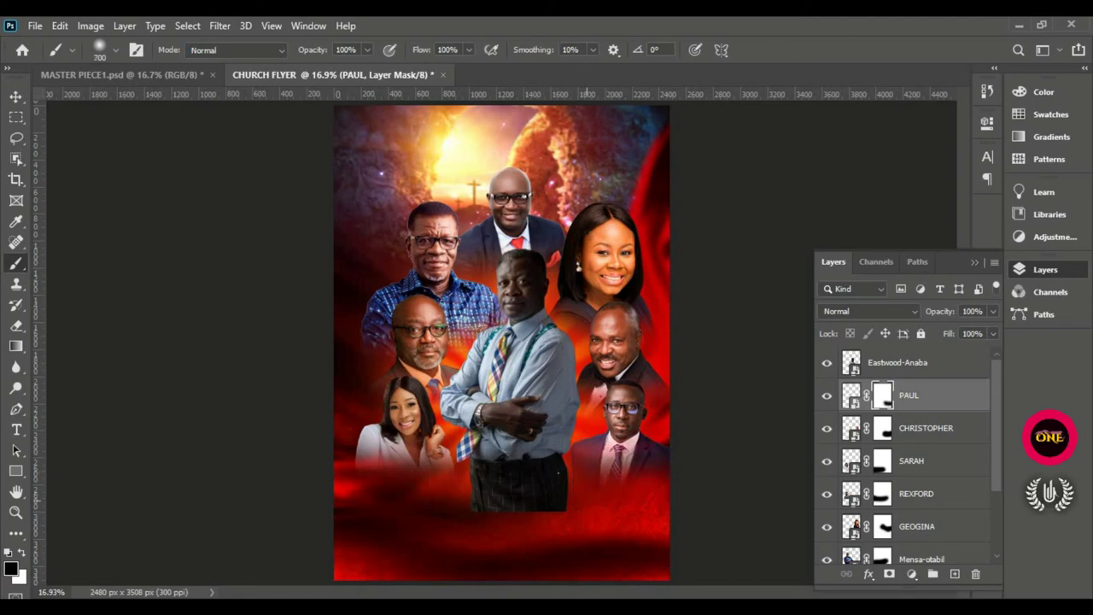
Step: Refine the navy-suit photo's mask with a soft 500 px brush, restoring overpainted shirt and jacket areas with white
key("bracketright")
key("bracketright")
key("bracketright")
key("bracketright")
key("bracketright")
key("bracketright")
key("bracketright")
key("bracketright")
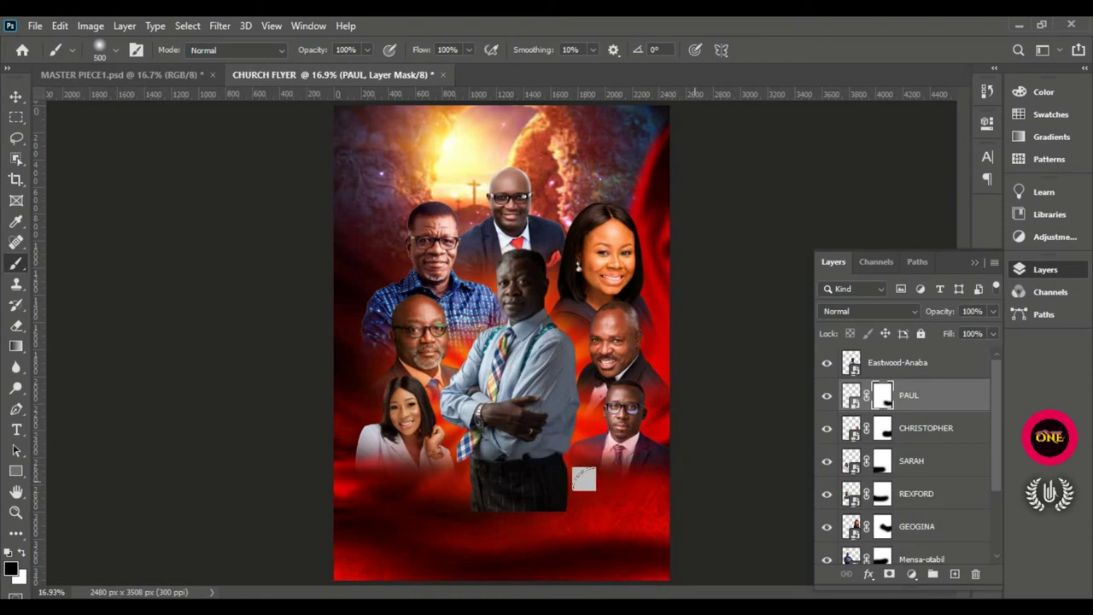
key("x")
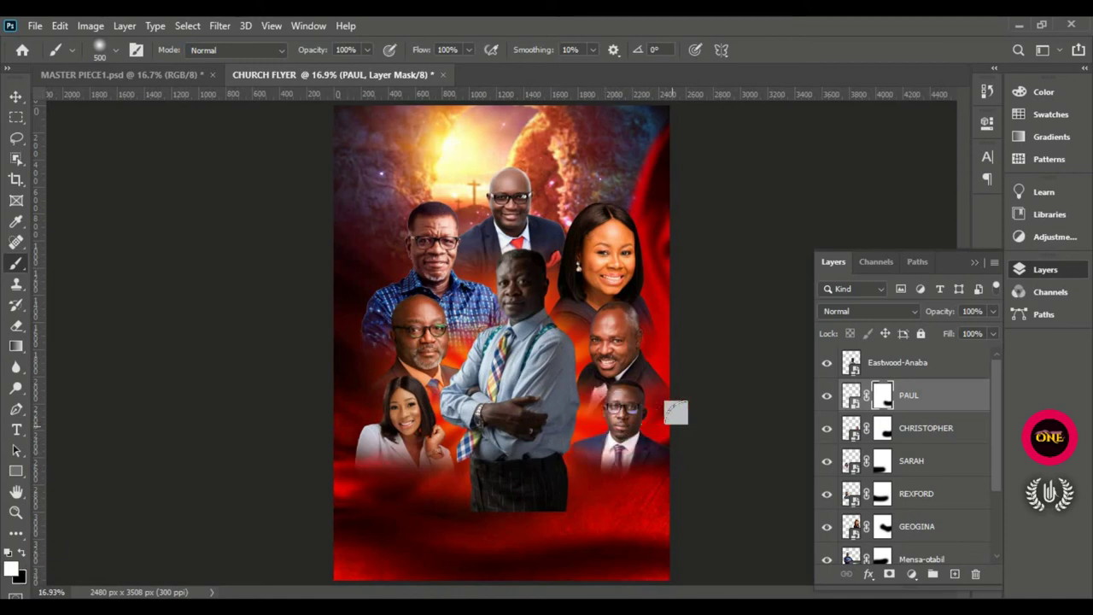
key("x")
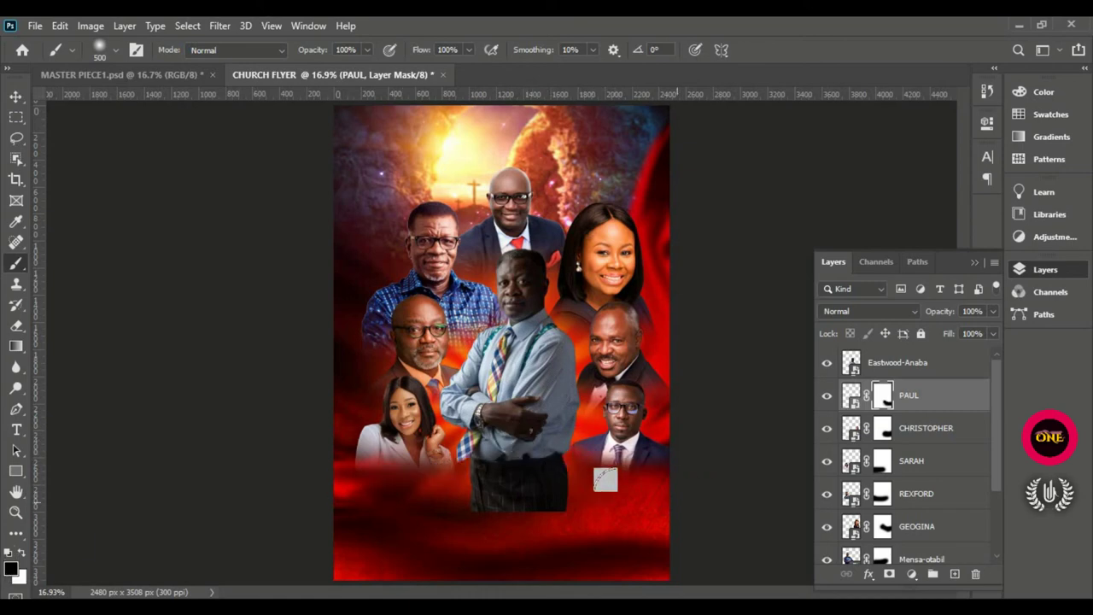
Step: Place the cut-out photo of the man in a dark suit and pink tie as an embedded image above the navy-suit photo's layer
left_click(17, 101)
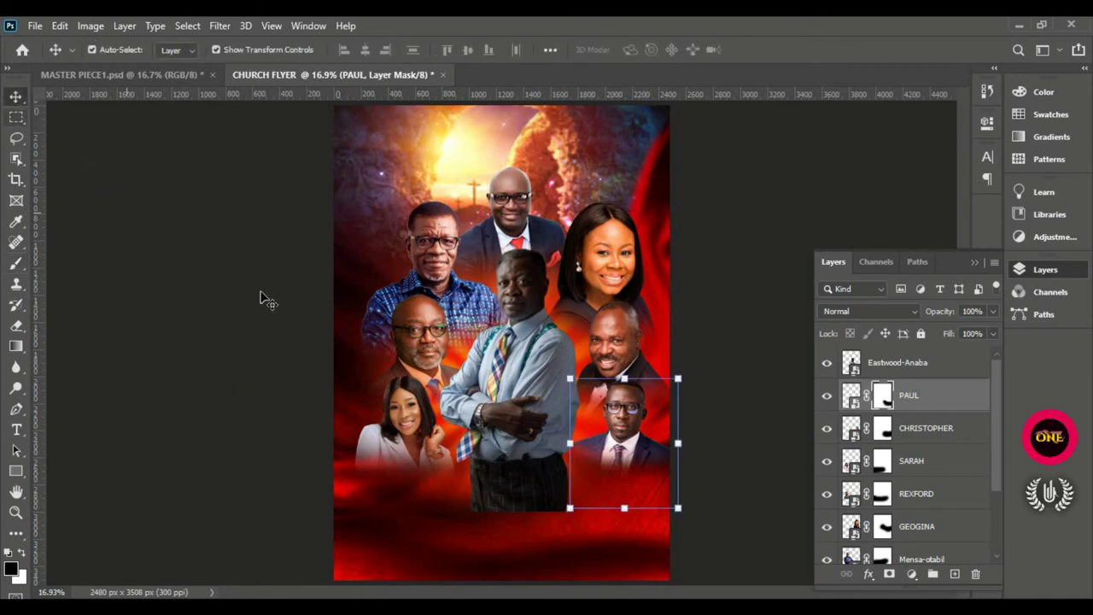
left_click(219, 356)
left_click(898, 392)
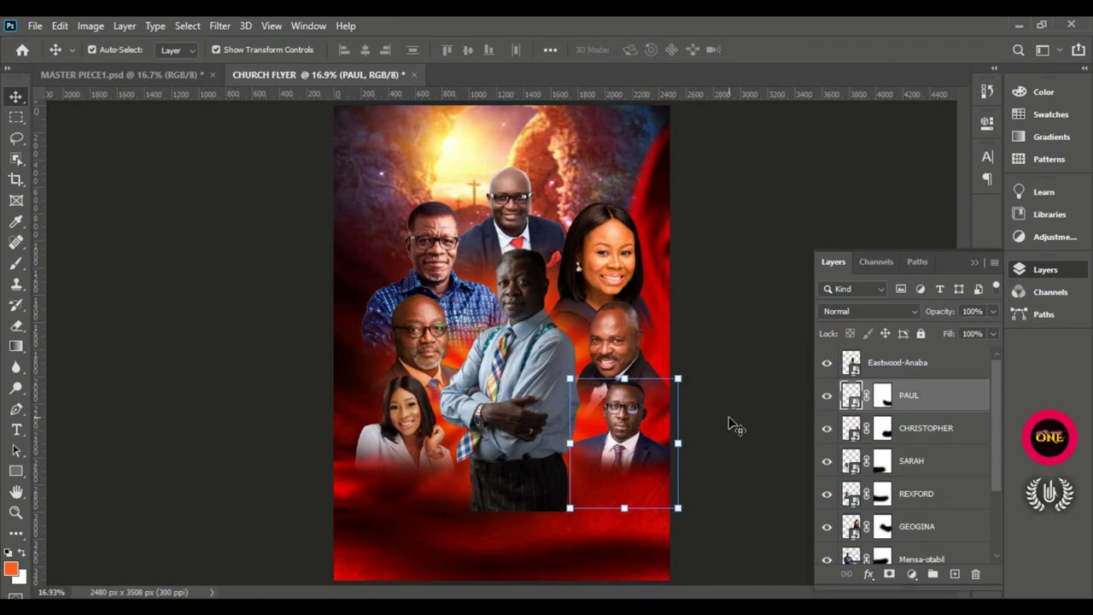
left_click(35, 26)
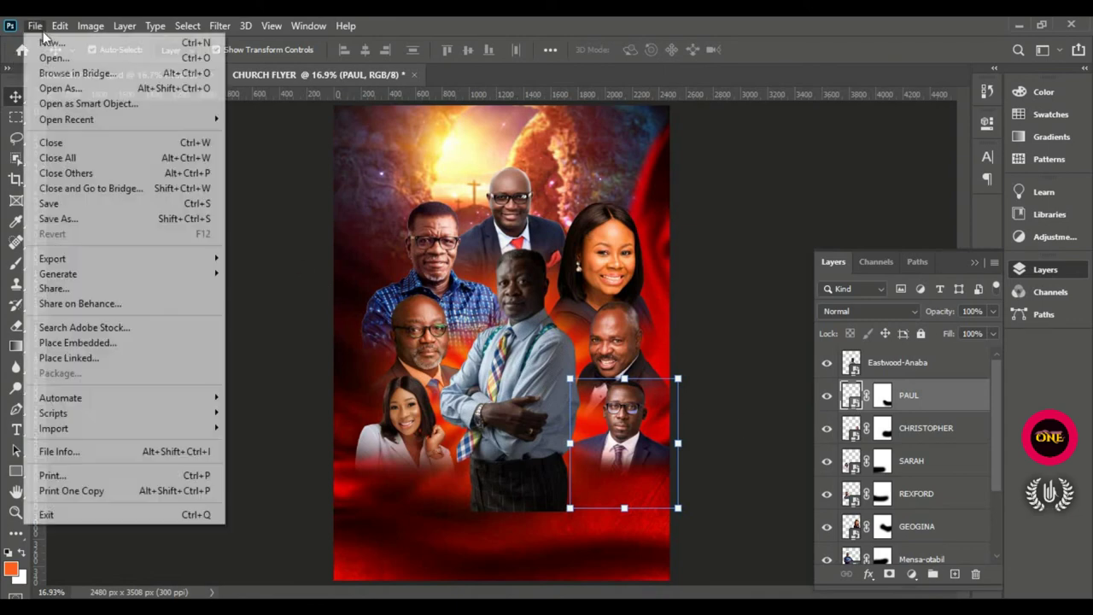
left_click(78, 342)
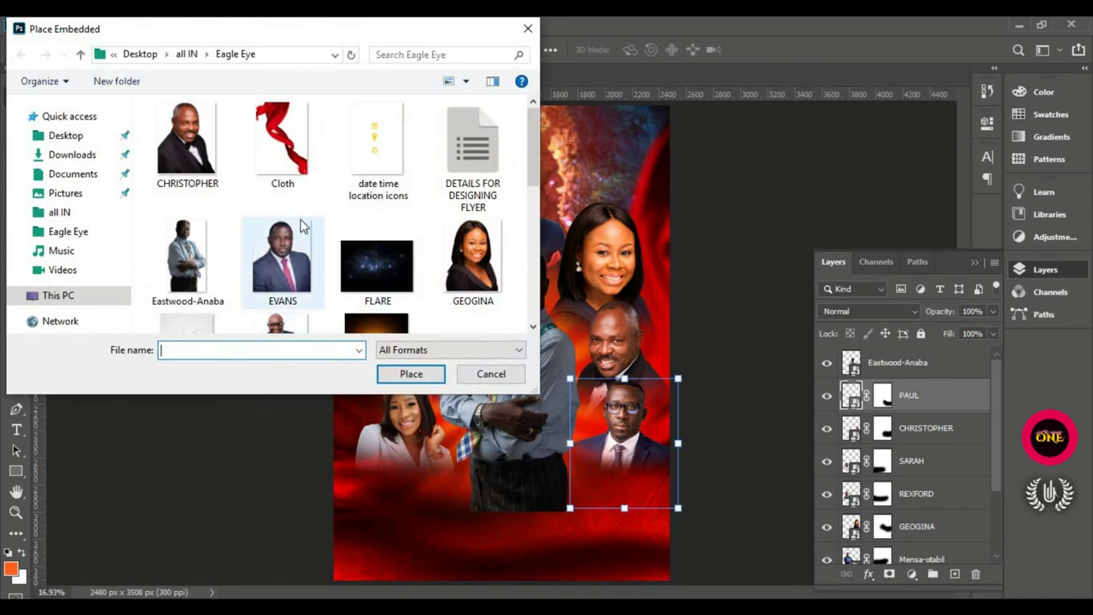
scroll(301, 226, "down", 2)
scroll(301, 226, "up", 1)
left_click(282, 145)
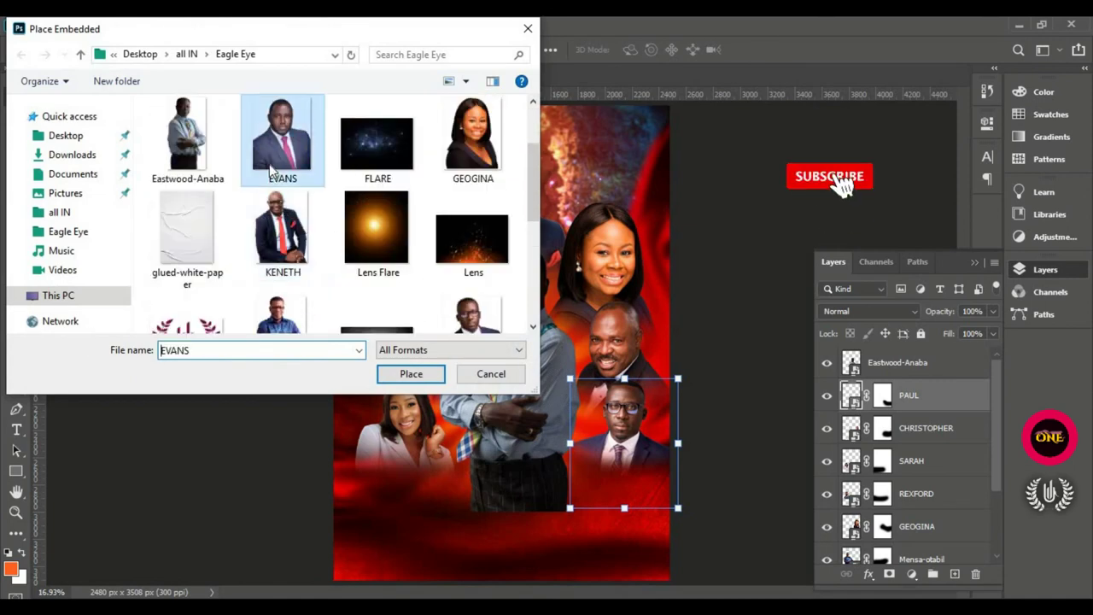
left_click(389, 377)
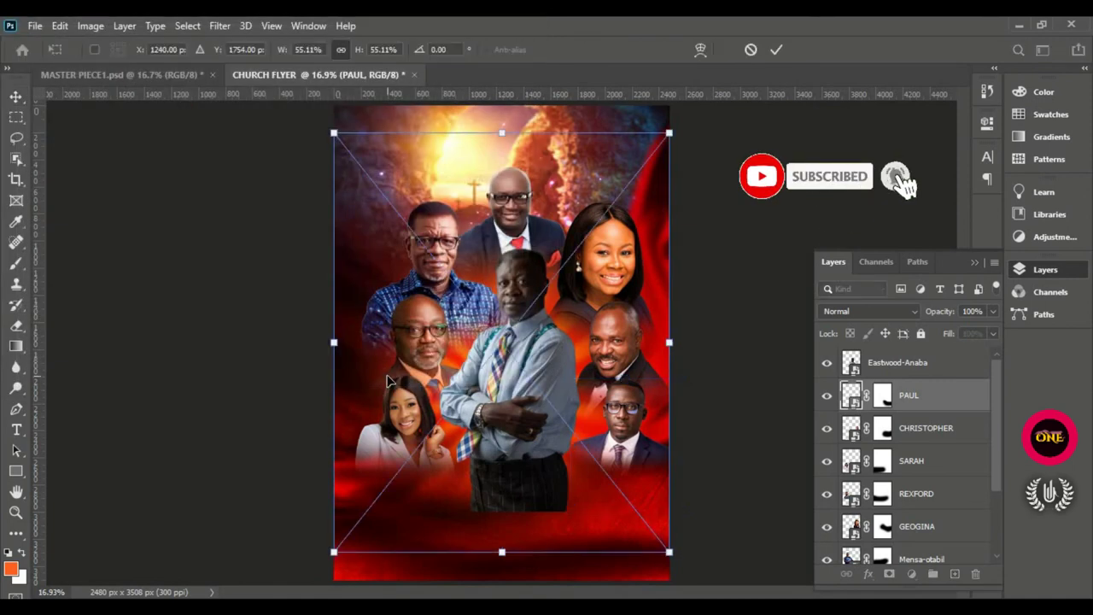
Step: Scale the pink-tie man's photo down to about 13.5% and position it just below the woman in the white jacket
left_click_drag(501, 132, 509, 427)
left_click_drag(479, 483, 373, 509)
left_click_drag(402, 575, 415, 509)
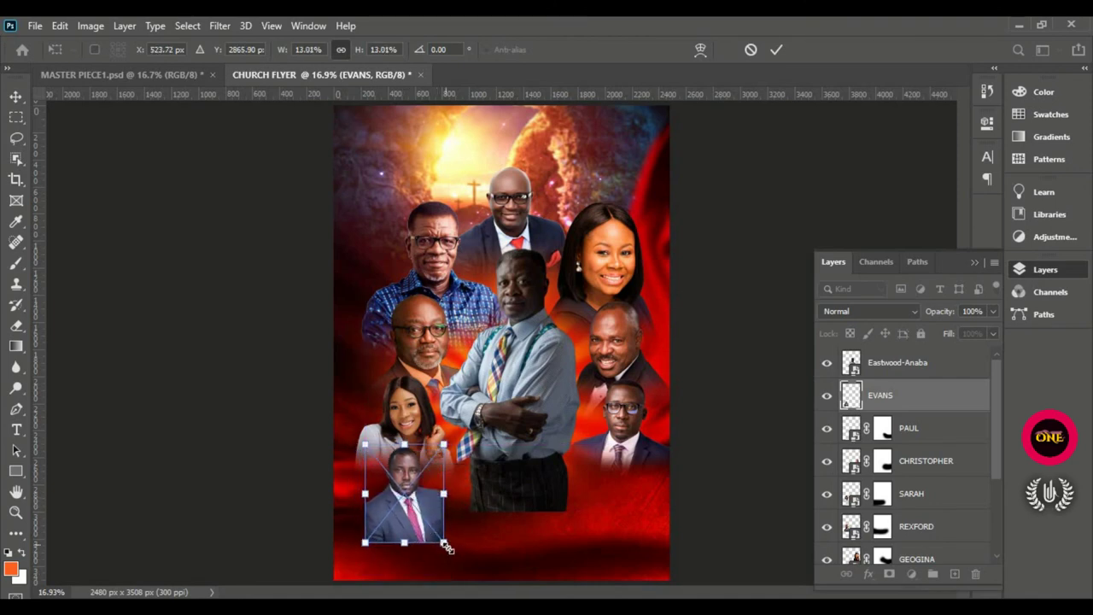
left_click_drag(446, 547, 450, 550)
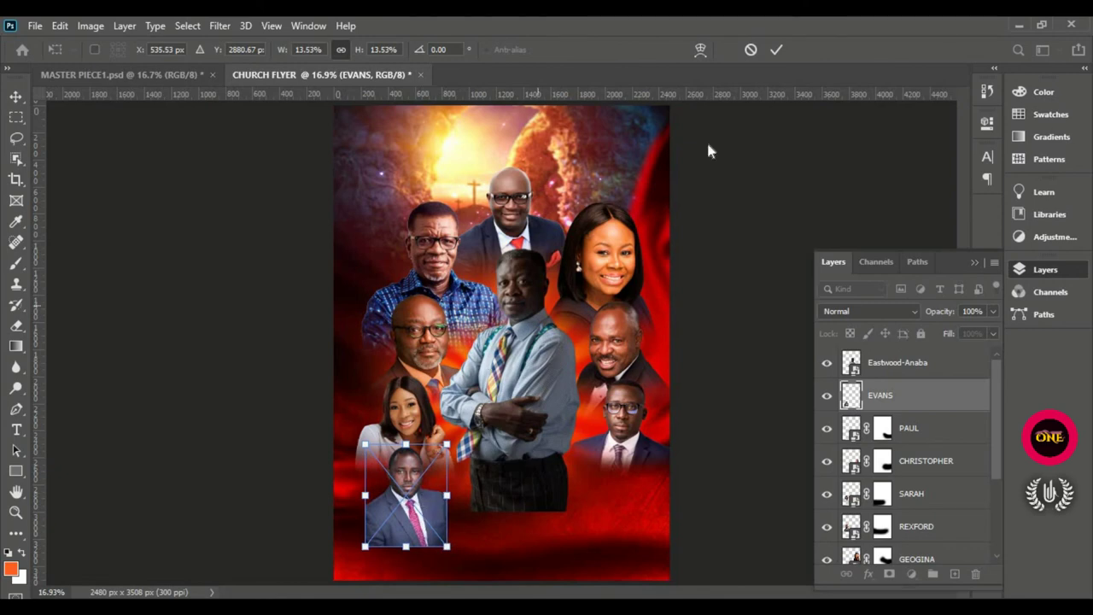
left_click(778, 52)
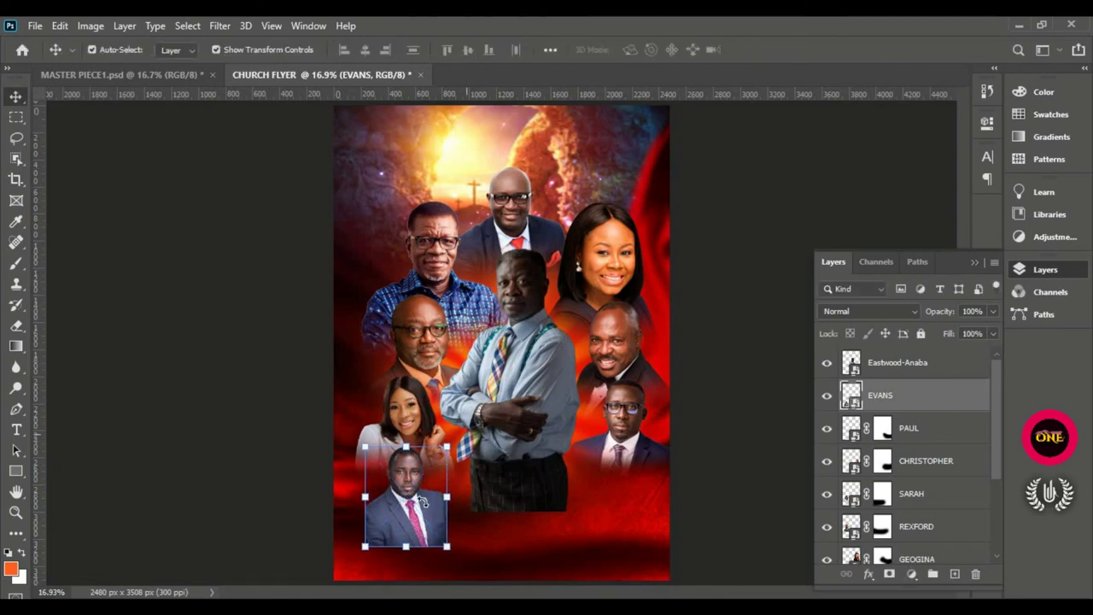
Step: Add a layer mask to the pink-tie man's photo and fade out its lower body with the soft 500 px black brush
left_click(889, 576)
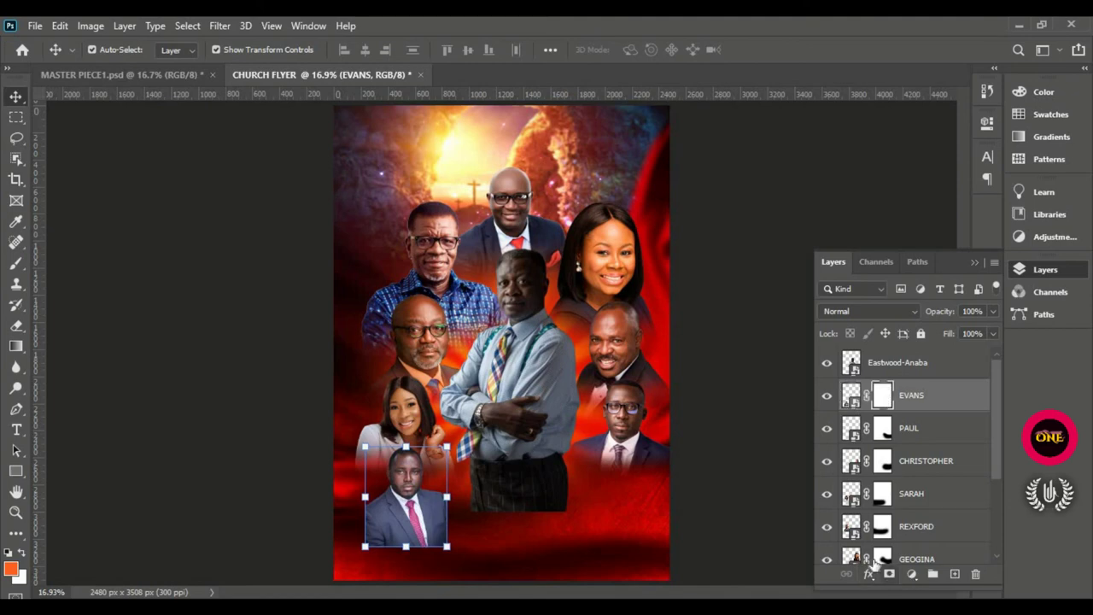
left_click(13, 270)
left_click(77, 263)
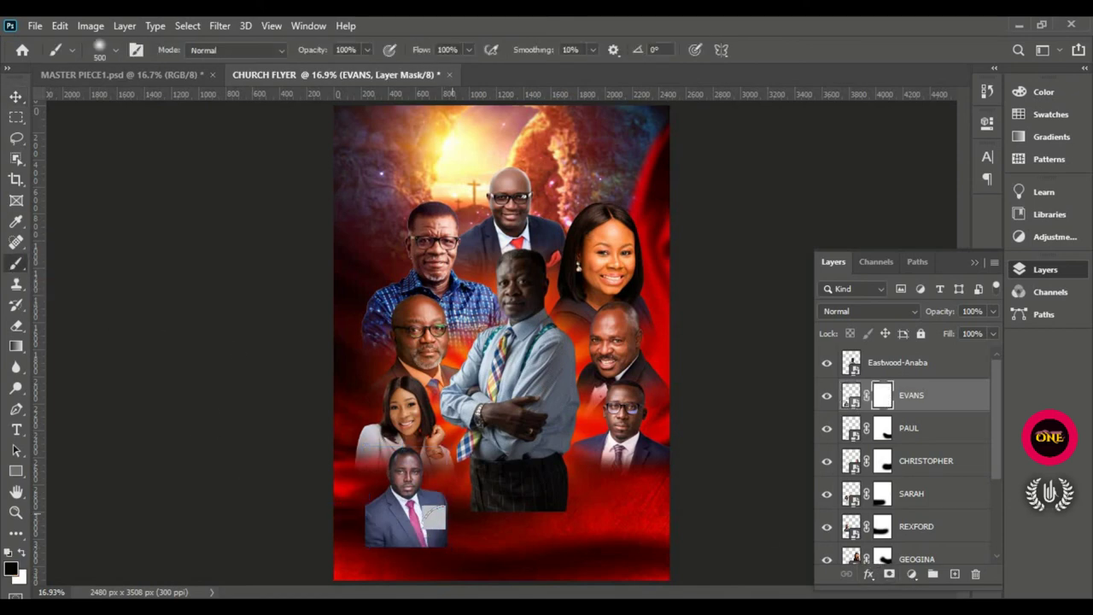
mouse_move(448, 516)
left_mouse_down()
mouse_move(321, 534)
mouse_move(428, 483)
mouse_move(325, 480)
mouse_move(367, 483)
left_mouse_up()
Step: Refine the pink-tie man's mask, restoring his shoulders with white and softening the lower edge again with black
scroll(434, 534, "up", 3)
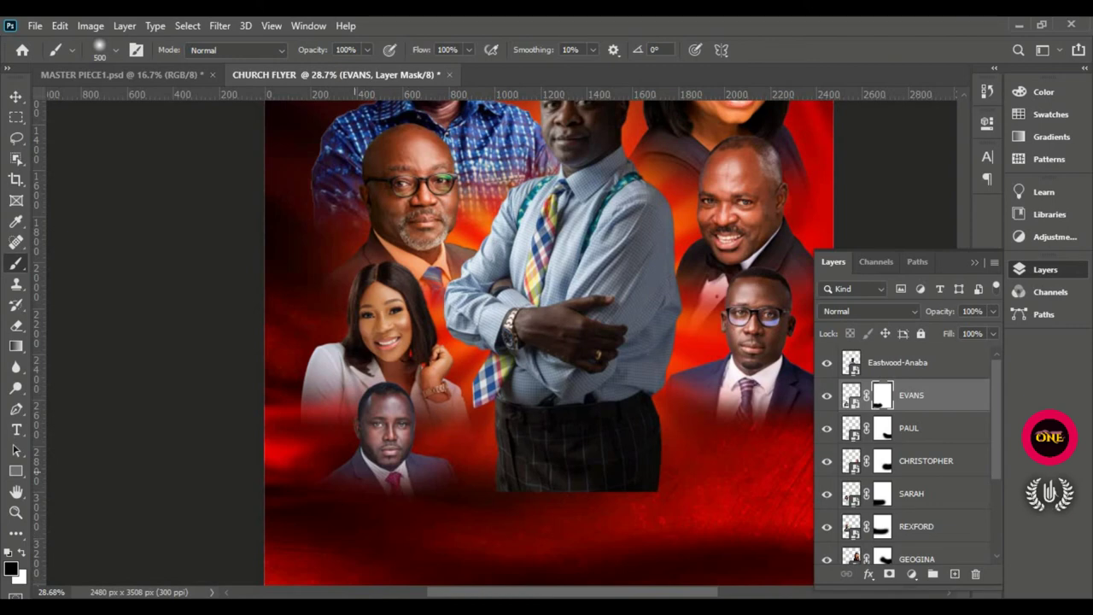
key("x")
left_click_drag(412, 431, 434, 433)
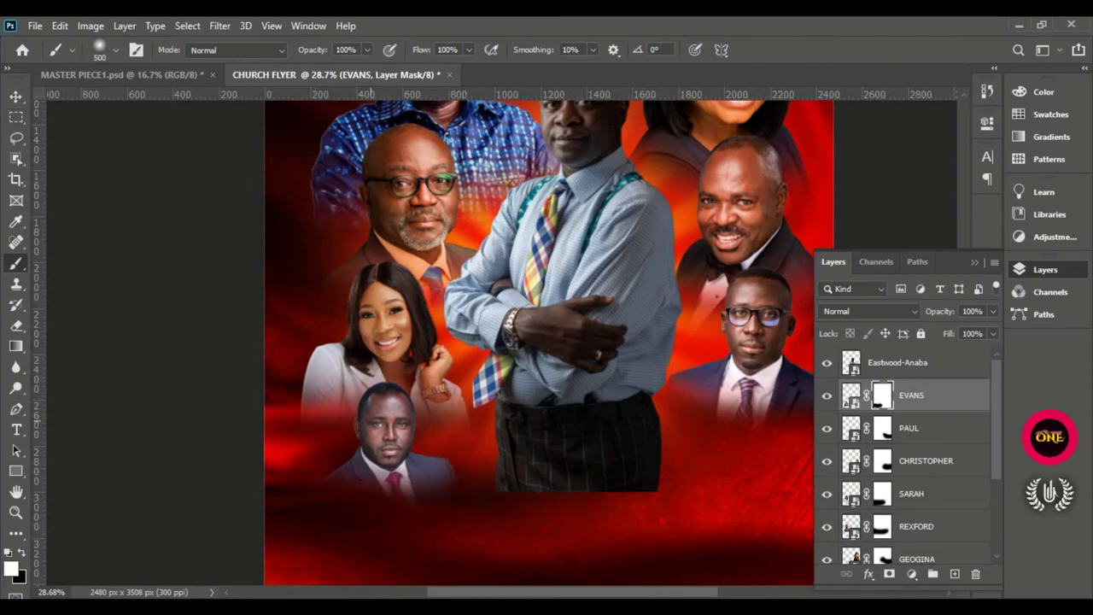
left_click(367, 480)
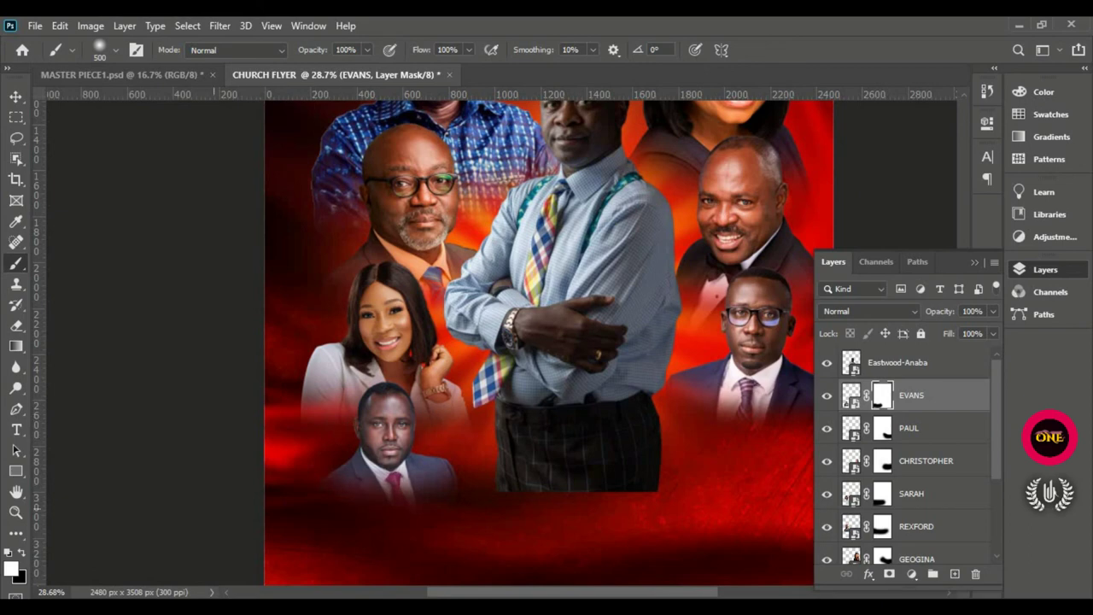
left_click(23, 553)
left_click_drag(384, 483, 405, 480)
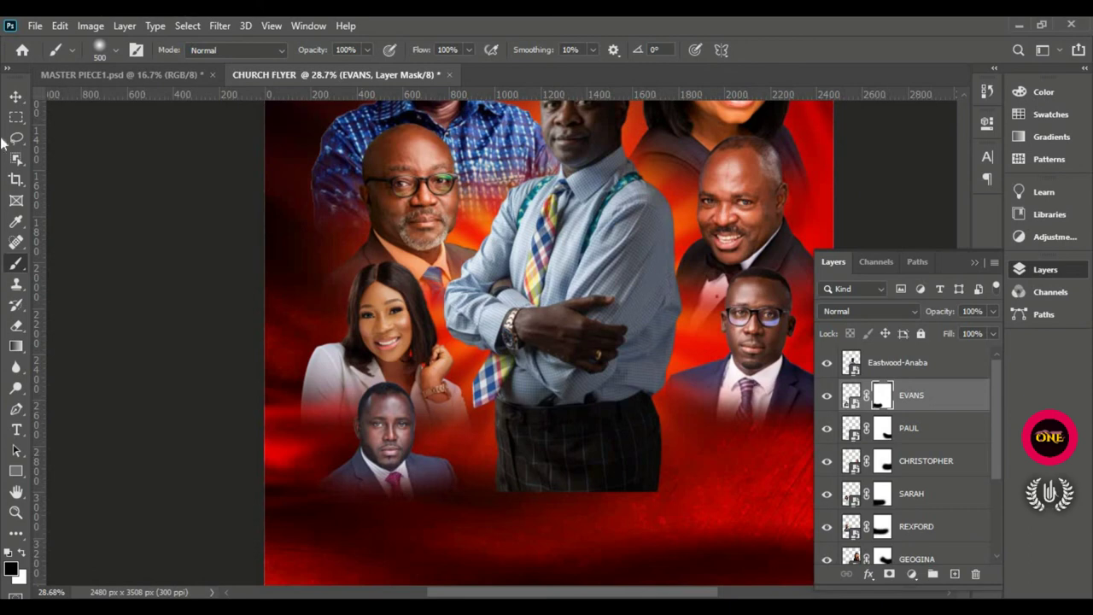
Step: Place the cut-out photo of the woman in the grey blazer as an embedded image above the pink-tie man's layer
left_click(15, 98)
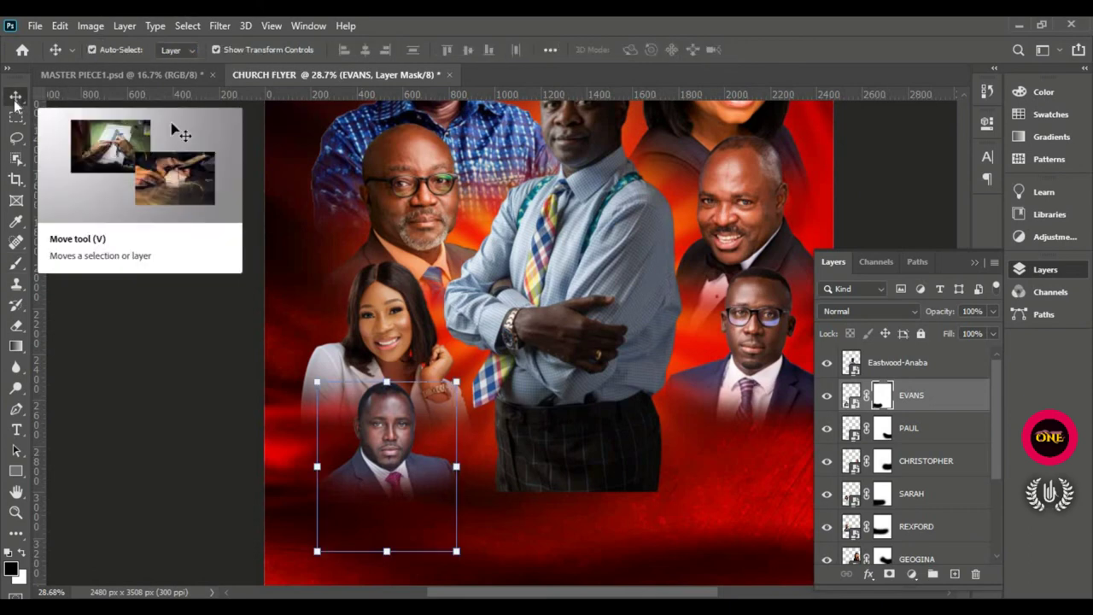
key("ctrl+0")
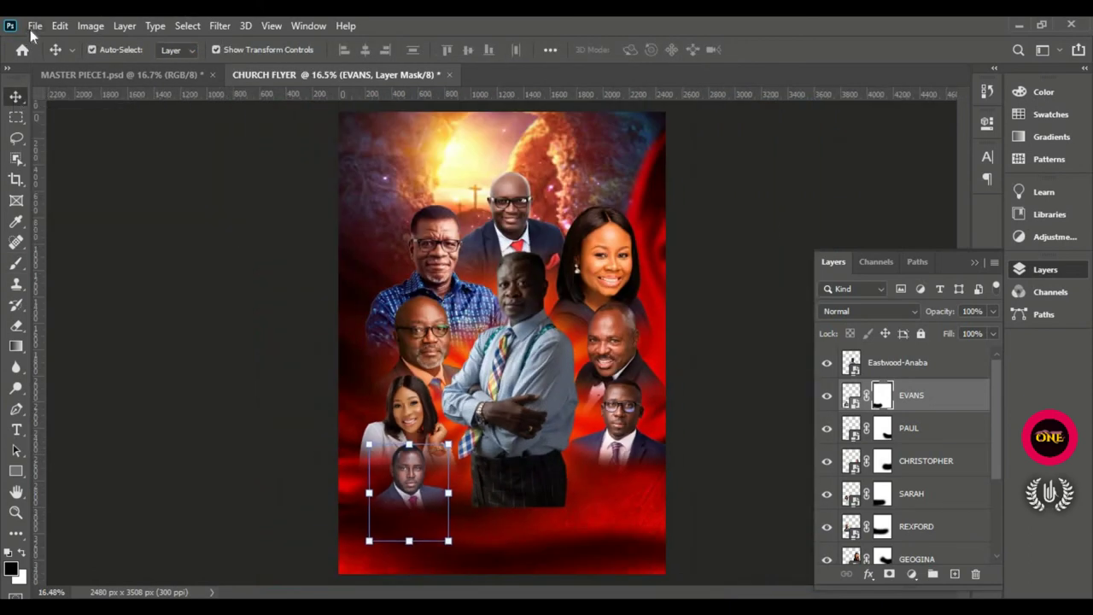
left_click(35, 26)
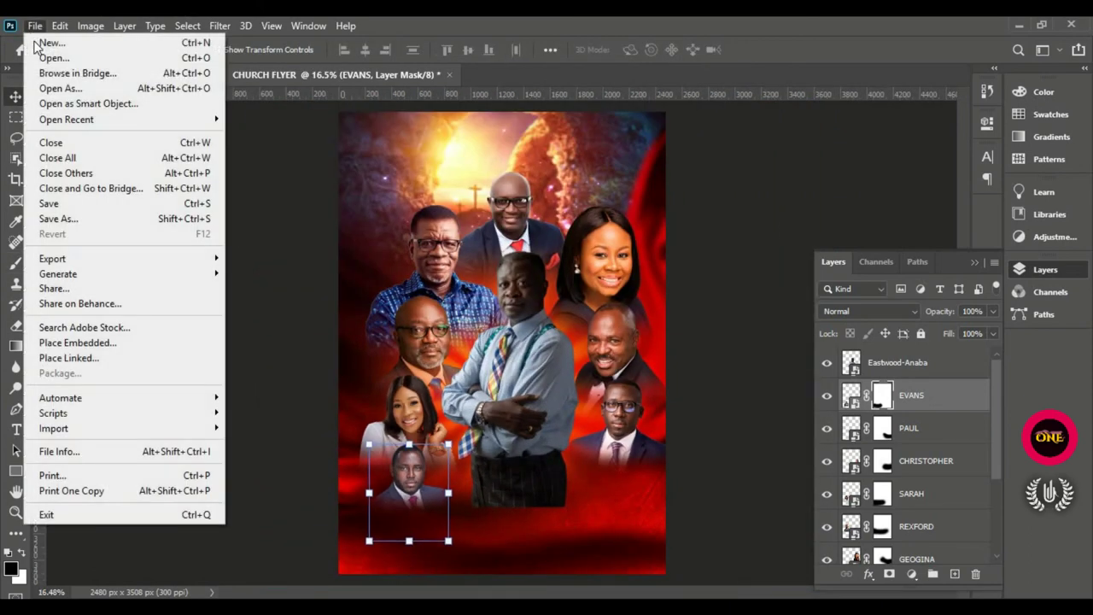
left_click(122, 343)
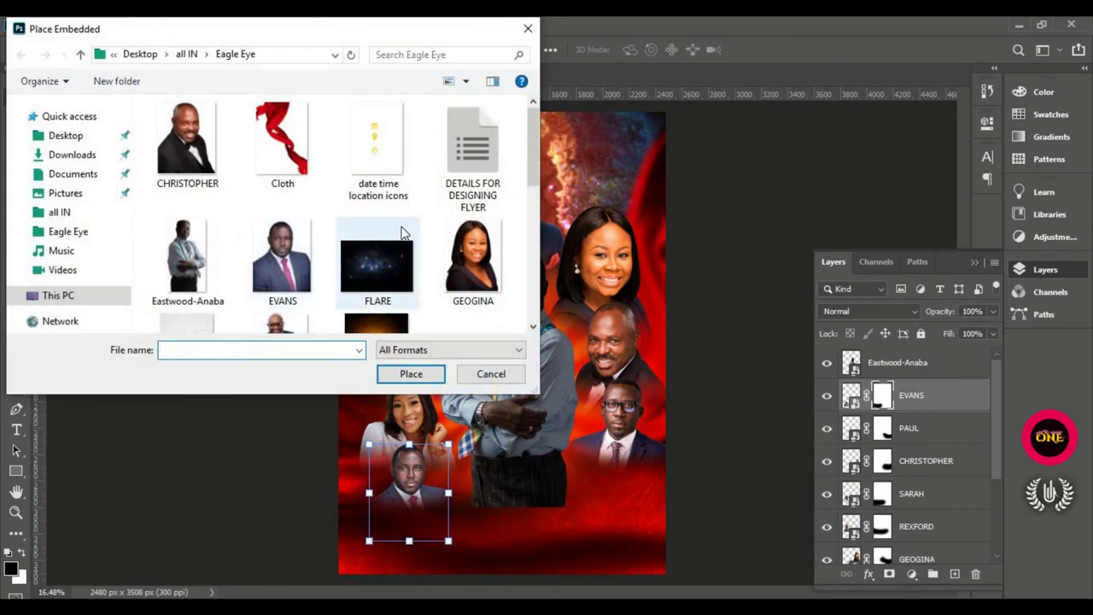
scroll(403, 232, "down", 1)
scroll(403, 232, "up", 1)
scroll(403, 233, "down", 4)
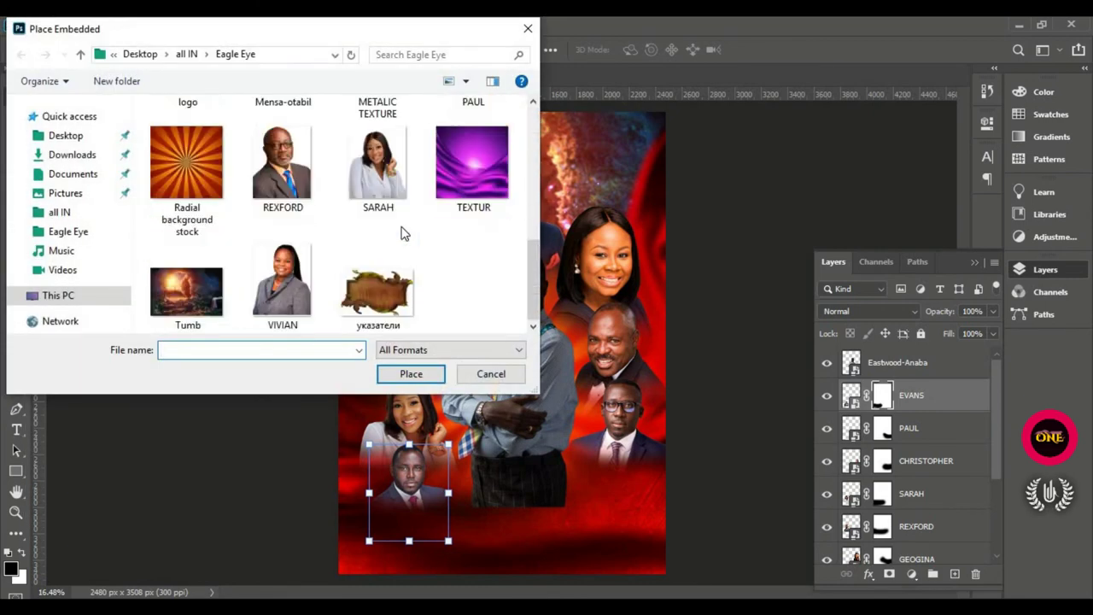
left_click(278, 271)
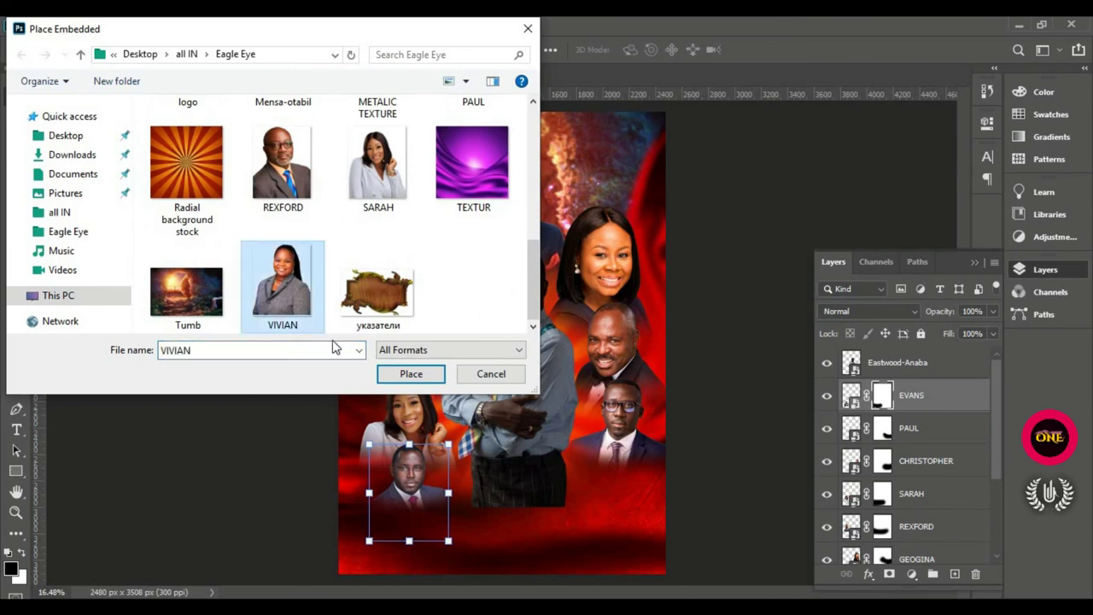
left_click(408, 374)
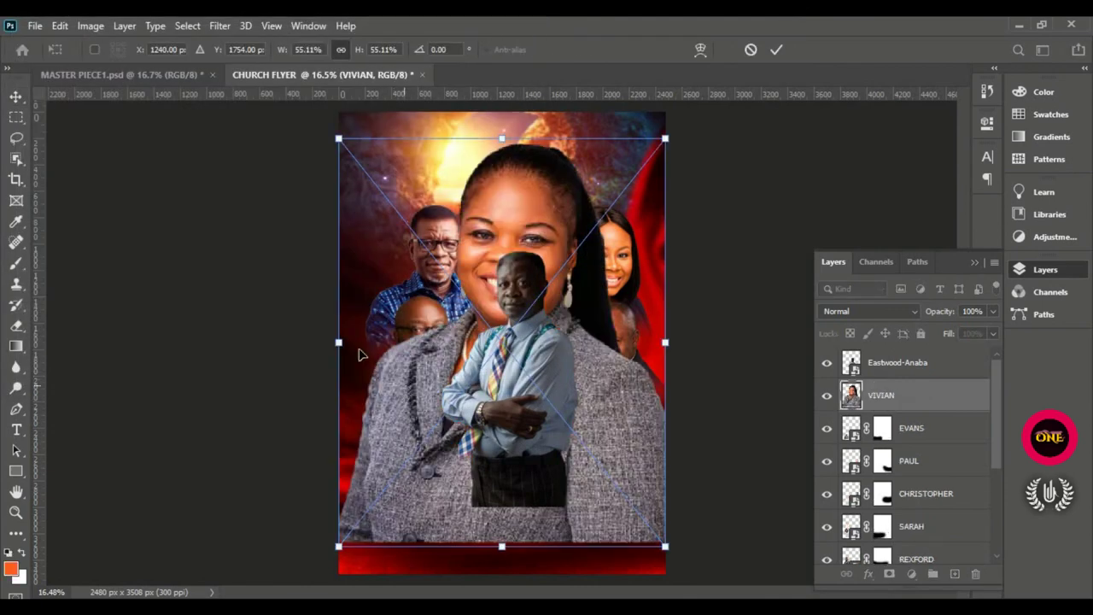
Step: Scale the grey-blazer woman's photo down to about 15%, flip it horizontally and position it below the man in glasses near the flyer's right edge
left_click_drag(331, 347, 607, 465)
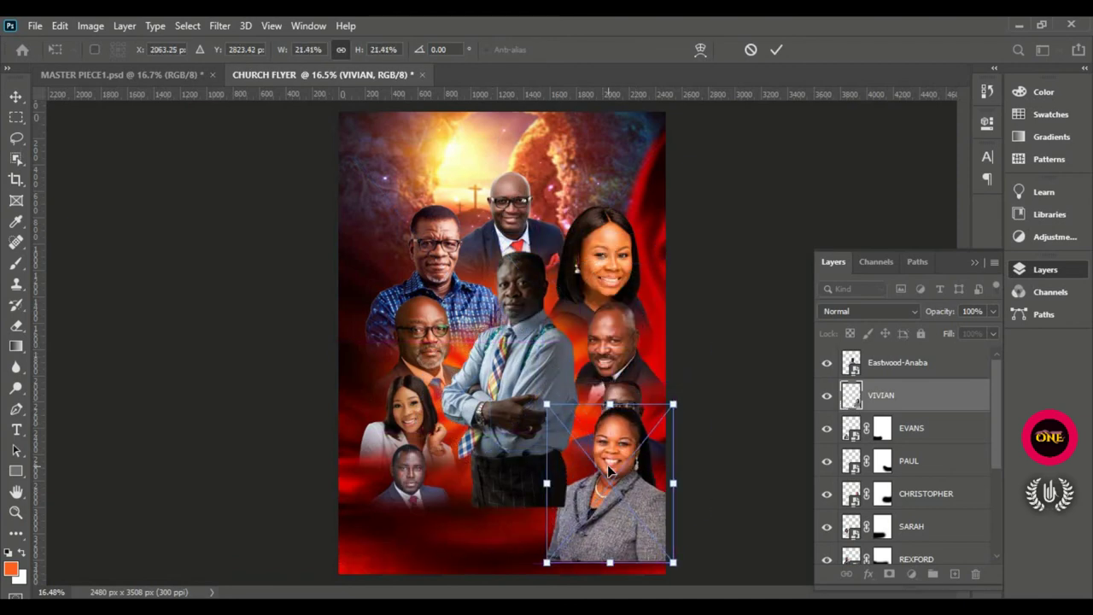
right_click(608, 465)
left_click(655, 442)
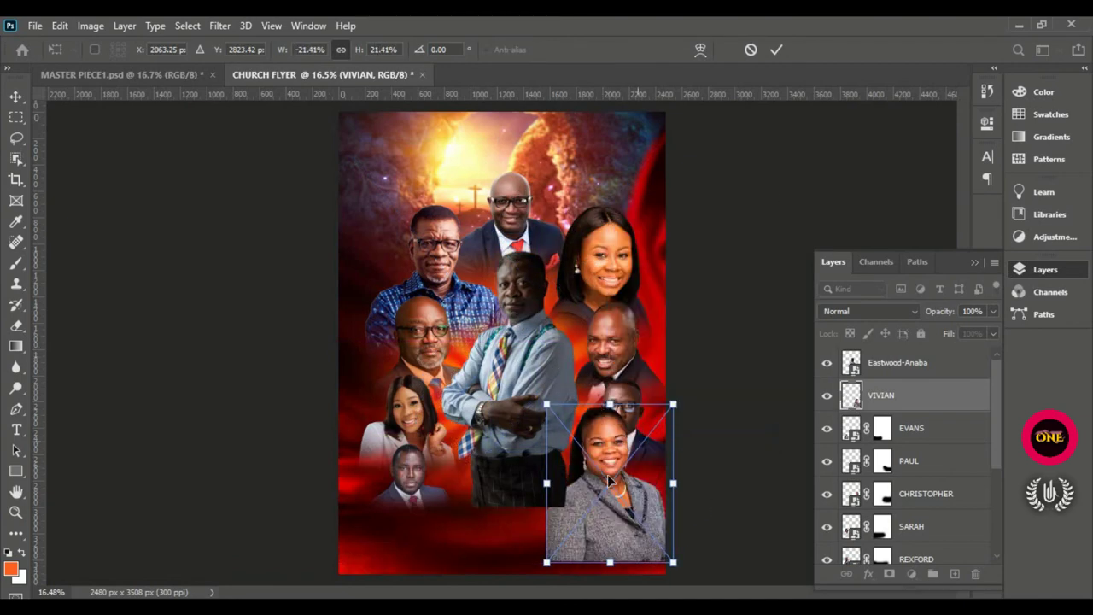
left_click_drag(610, 565, 627, 524)
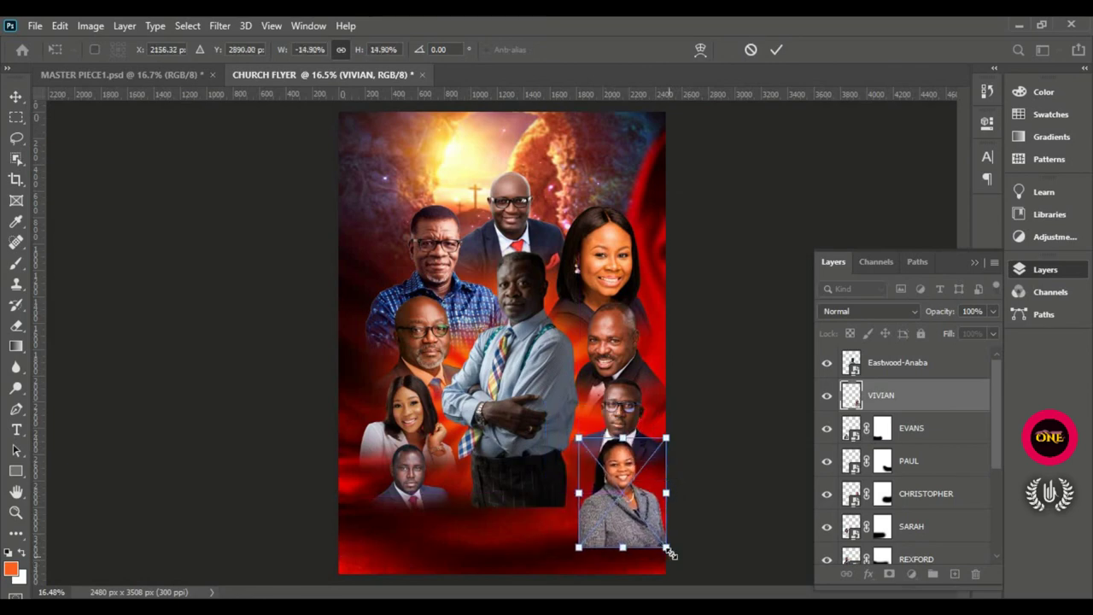
mouse_move(670, 553)
left_mouse_down()
mouse_move(663, 532)
mouse_move(665, 544)
left_mouse_up()
left_click(777, 49)
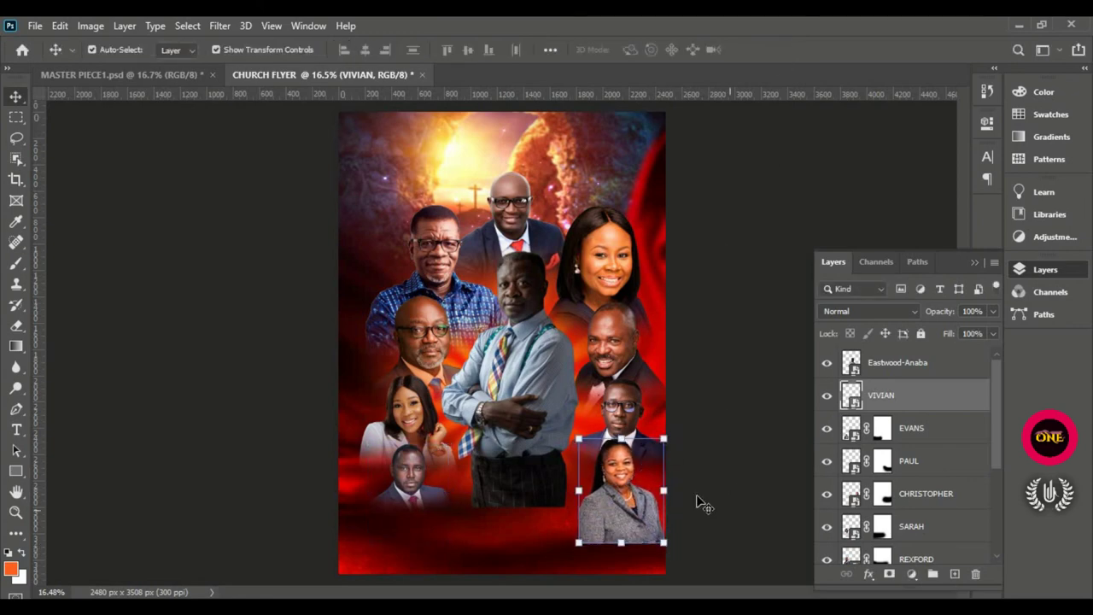
Step: Add a layer mask to the grey-blazer woman's photo and fade out its lower body with the soft 500 px black brush
left_click(890, 574)
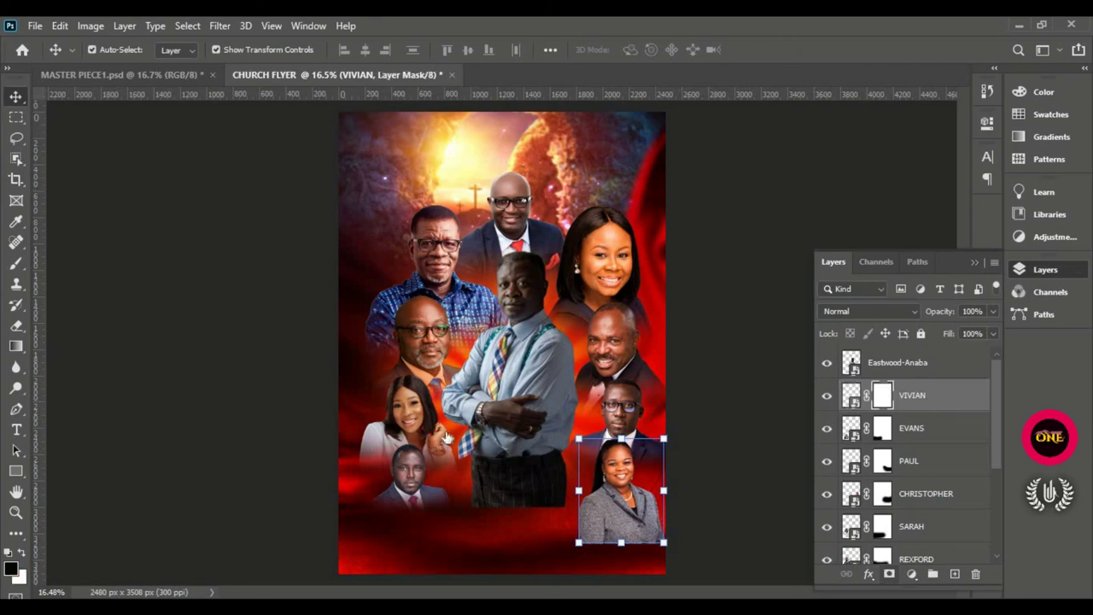
left_click(17, 265)
left_click(82, 263)
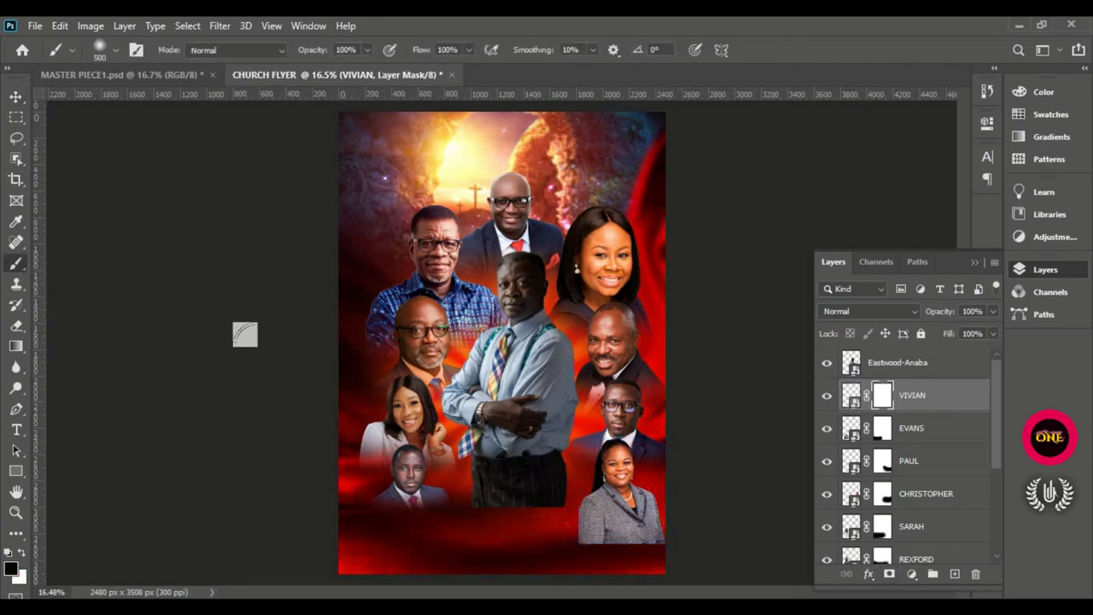
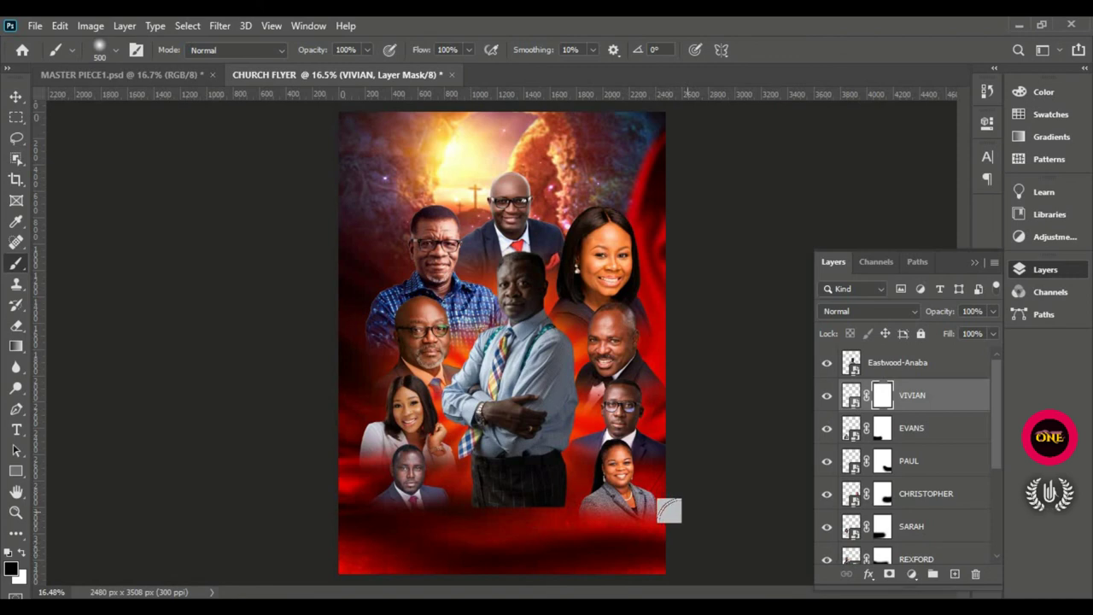
Step: Rotate the grey-blazer woman's photo by 3 degrees and apply the transform
left_click(16, 96)
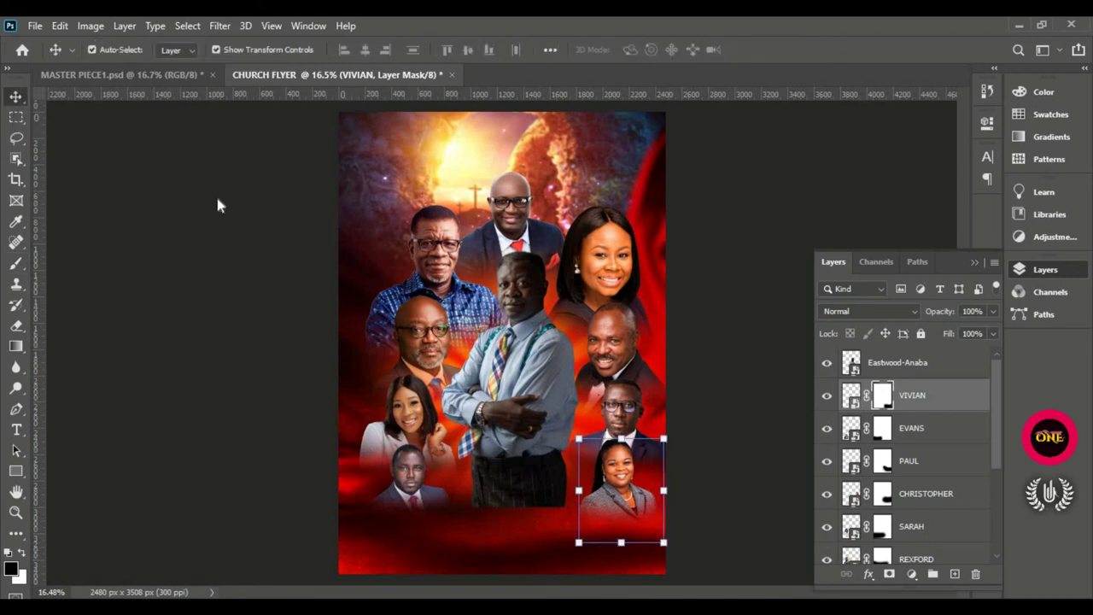
left_click(576, 541)
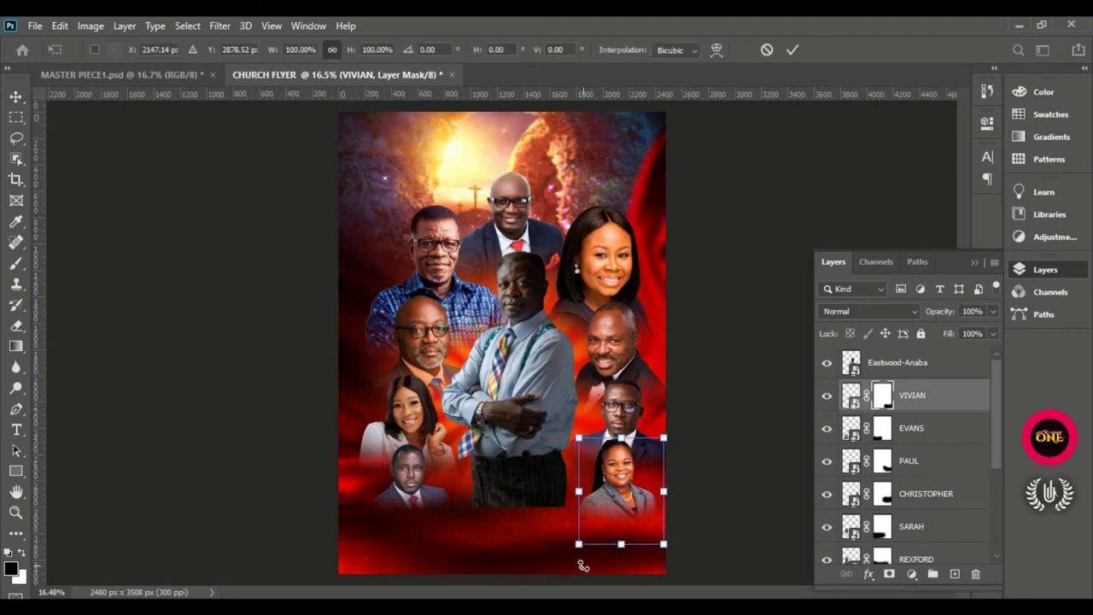
left_click_drag(583, 566, 580, 563)
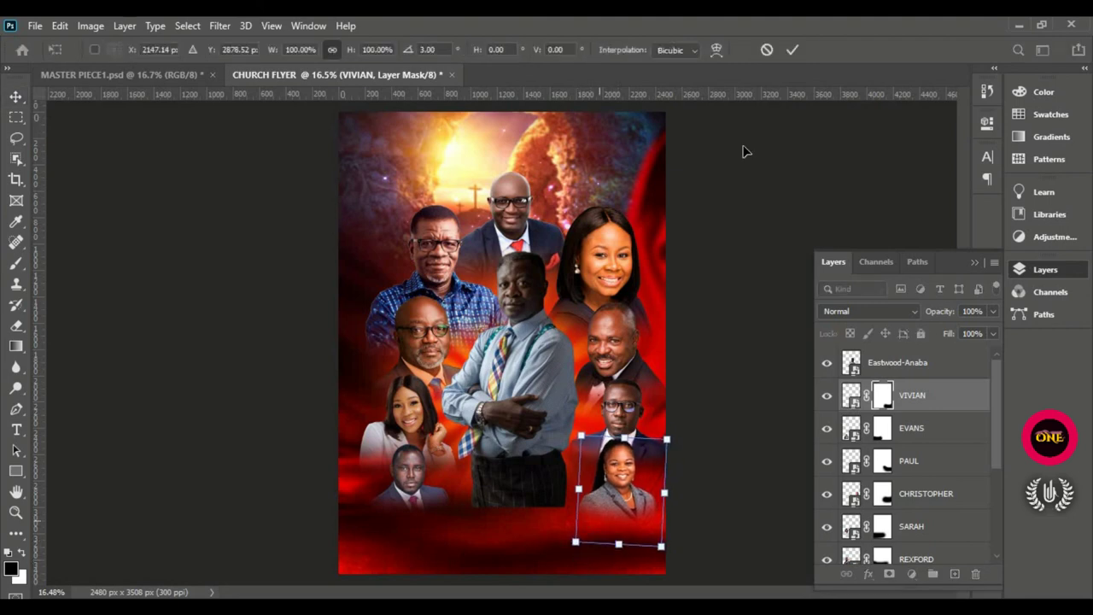
left_click(792, 50)
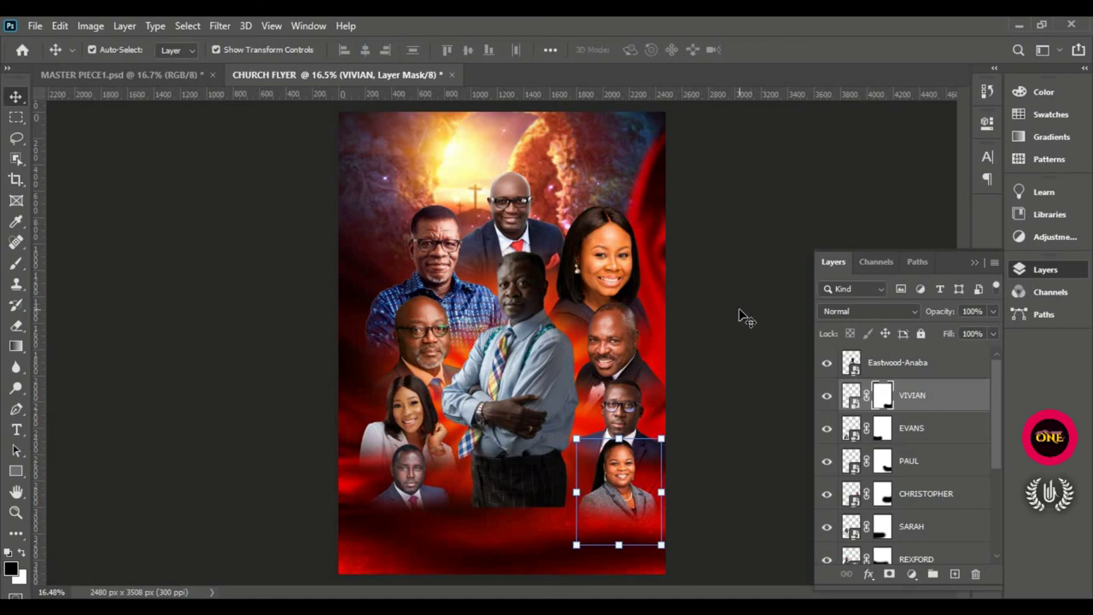
Step: Nudge the photo of the man in glasses above the grey-blazer woman slightly upward
left_click(633, 412)
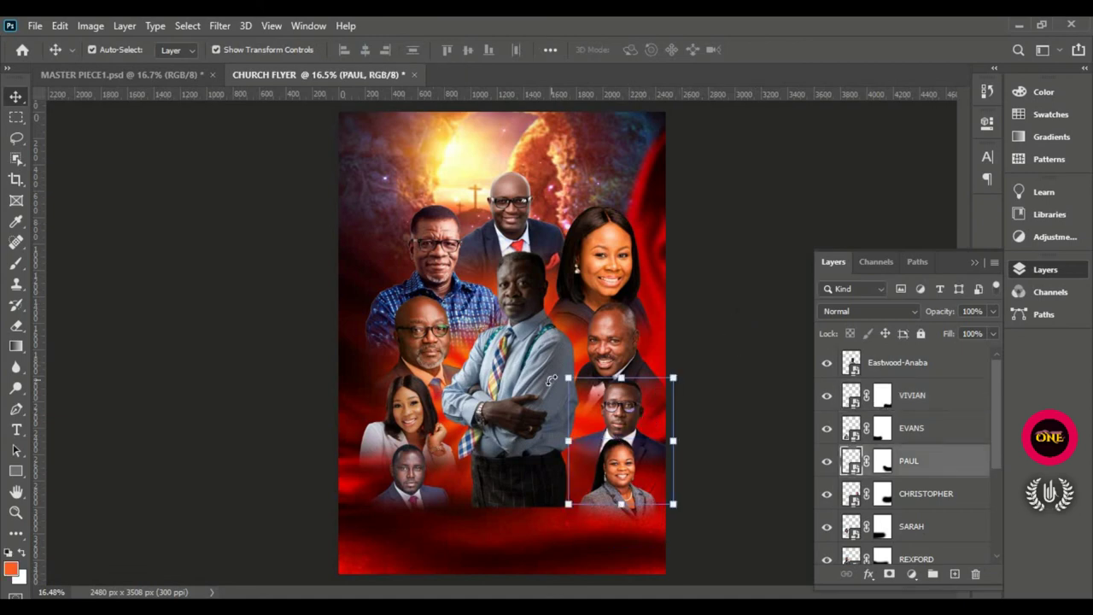
key("Up")
key("Up")
key("Up")
key("Up")
key("Up")
key("Up")
key("Up")
key("Up")
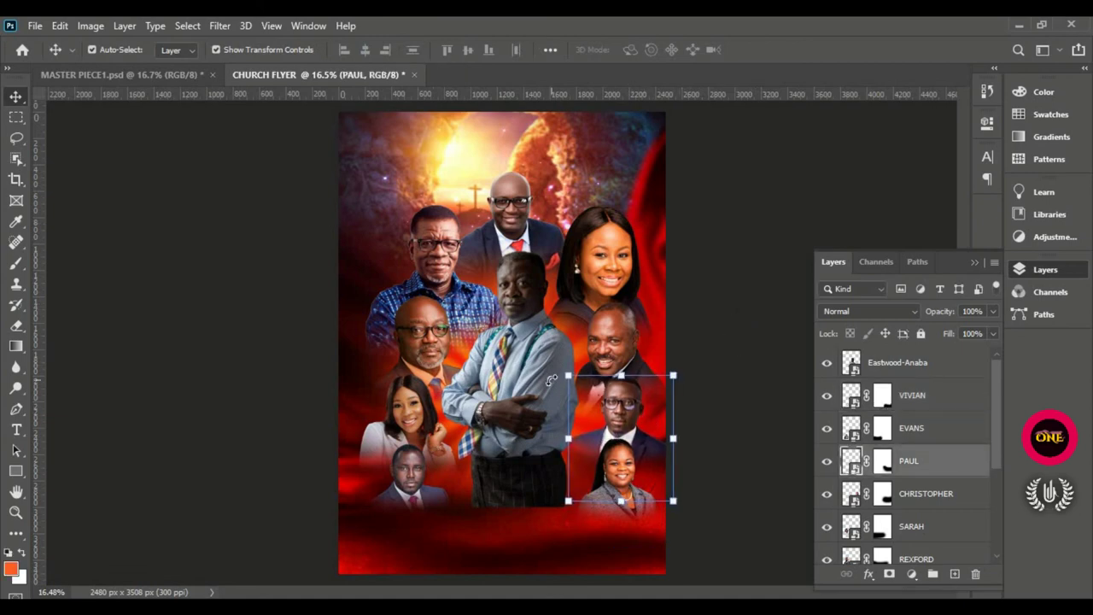
left_click(744, 349)
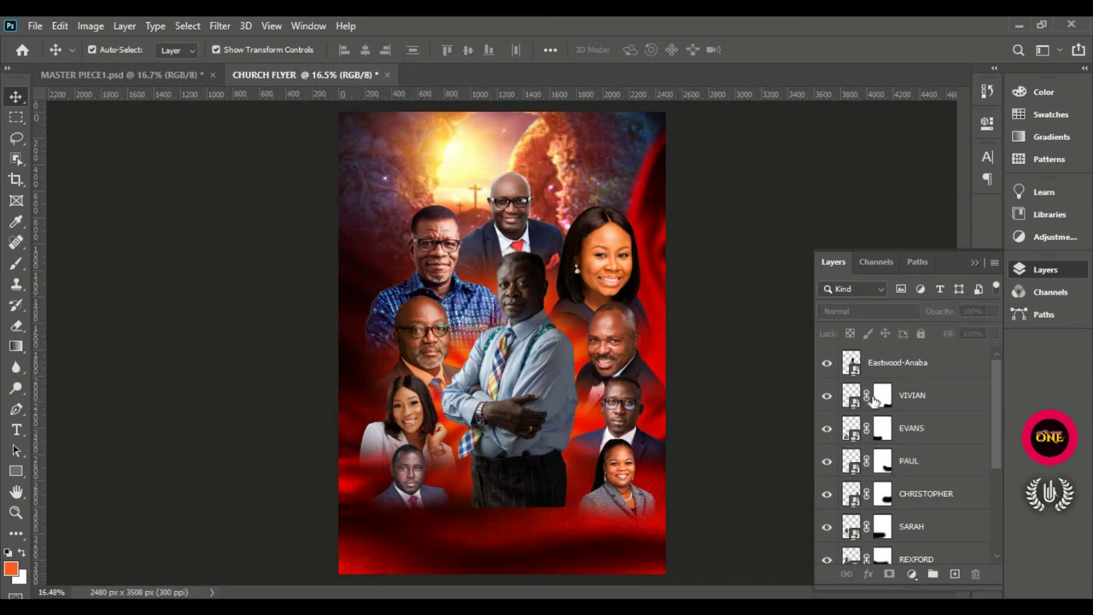
Step: Enlarge the photo of the red-tie man at the top of the arrangement to about 103.64%, extending it upward
left_click(512, 193)
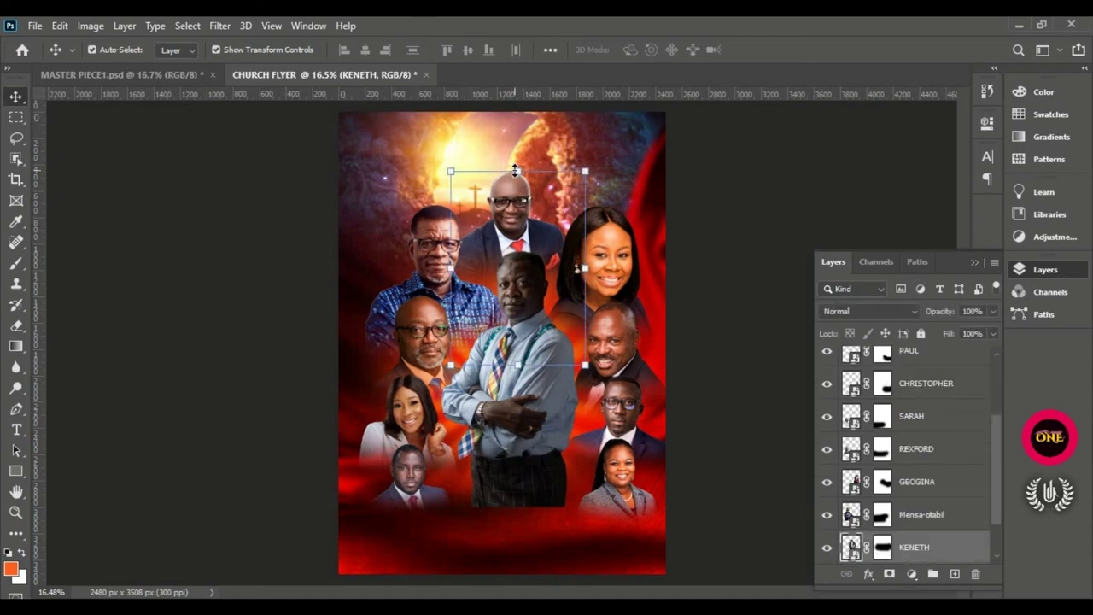
left_click_drag(515, 171, 521, 162)
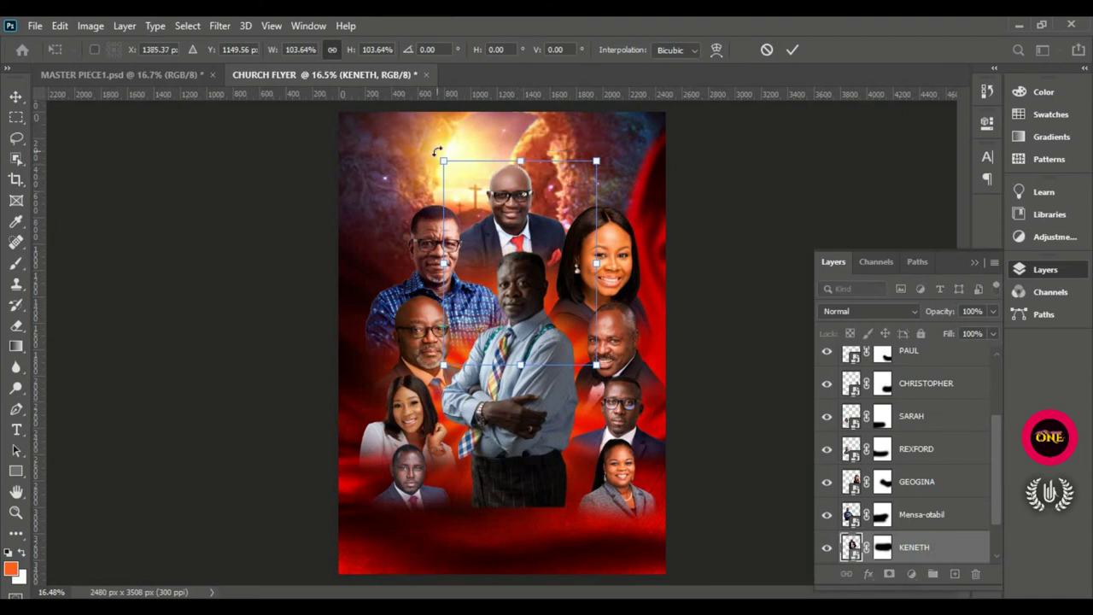
left_click(790, 53)
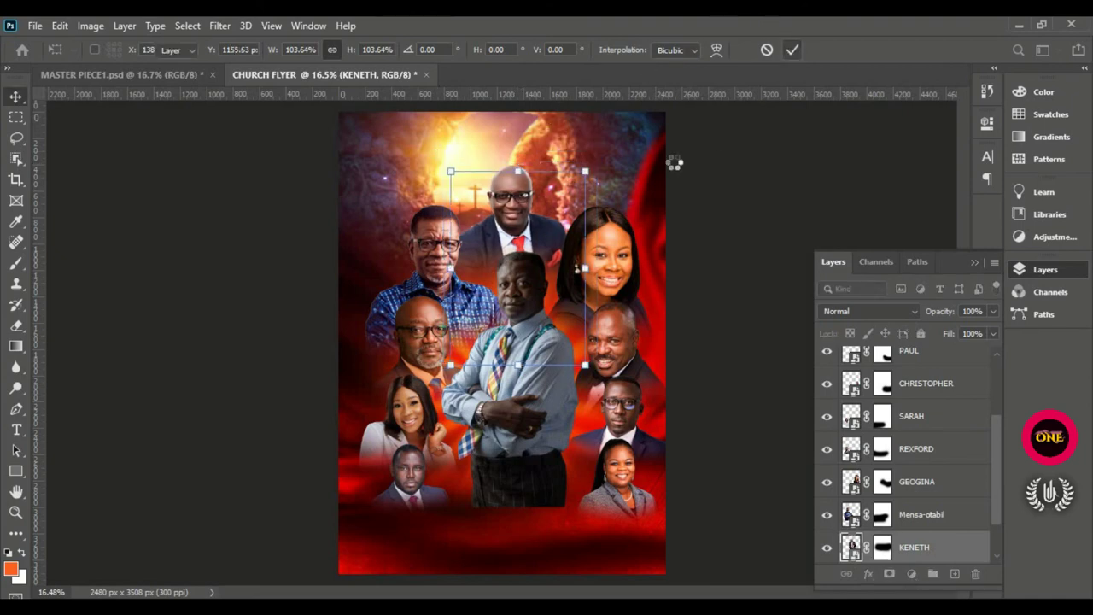
Step: Select all the speaker photo layers above the BACKGROUND group and put them into one new group
scroll(916, 524, "down", 2)
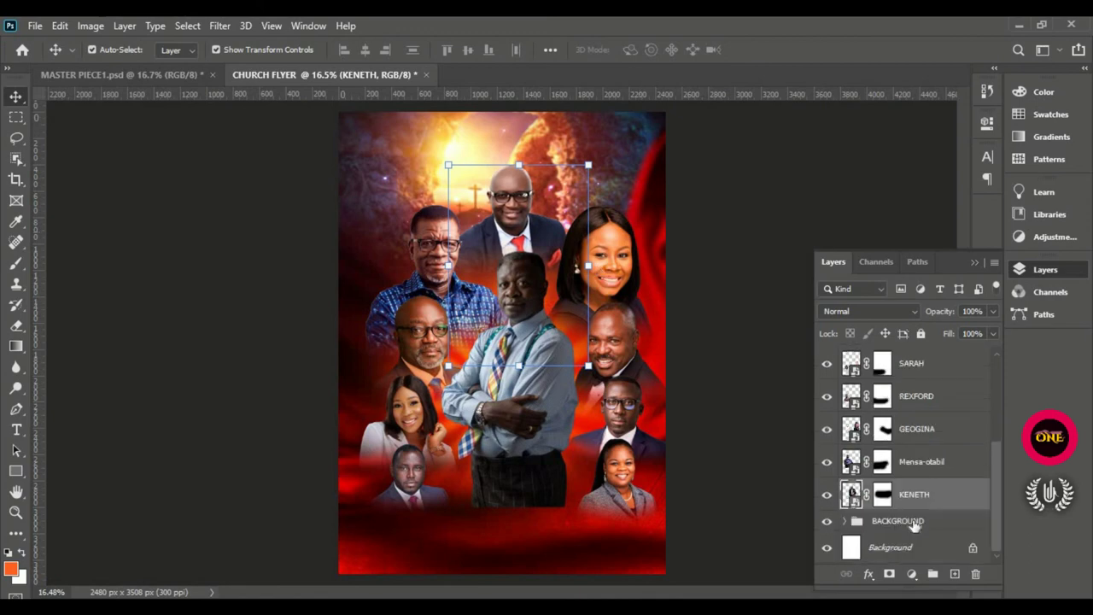
scroll(922, 478, "up", 2)
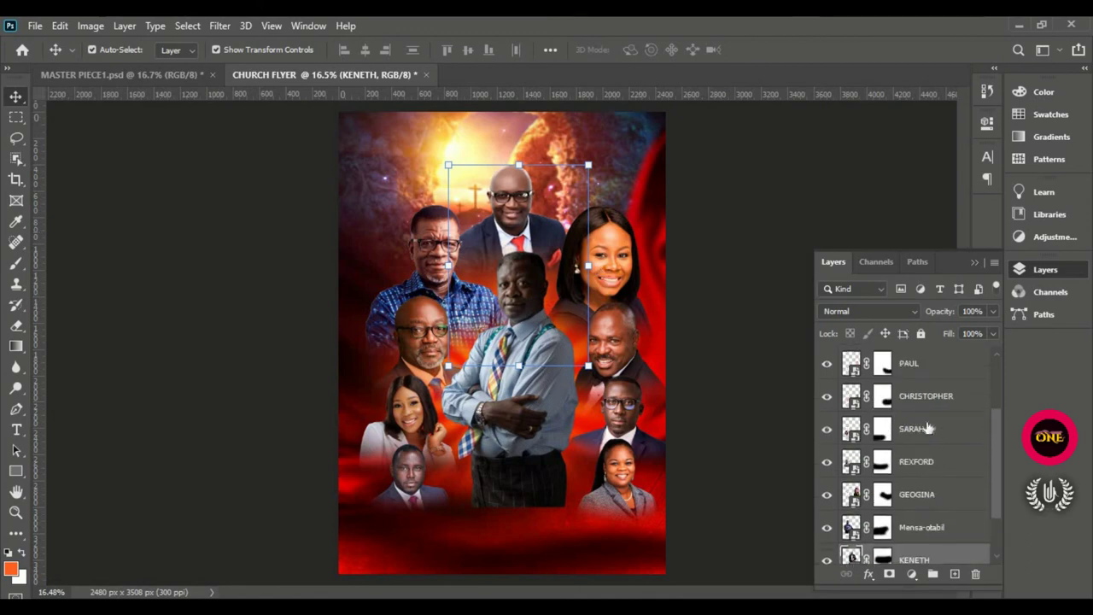
left_click(907, 363, "shift")
scroll(913, 393, "up", 3)
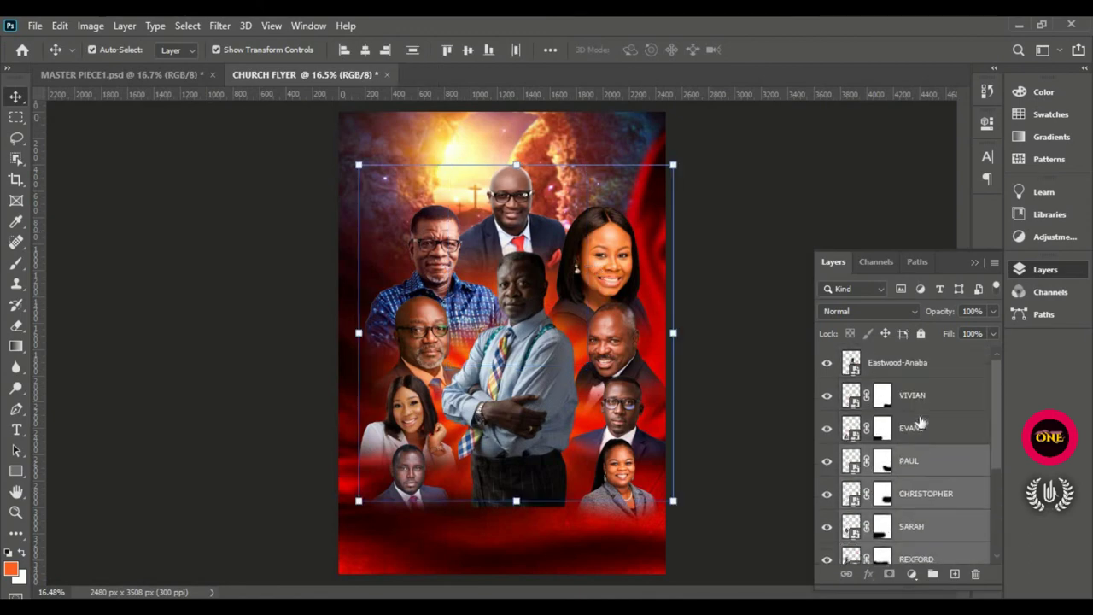
left_click(910, 372, "shift")
left_click_drag(912, 400, 933, 576)
Step: Check the new speakers group by hiding and reshowing it, and rename it MOG
left_click(827, 357)
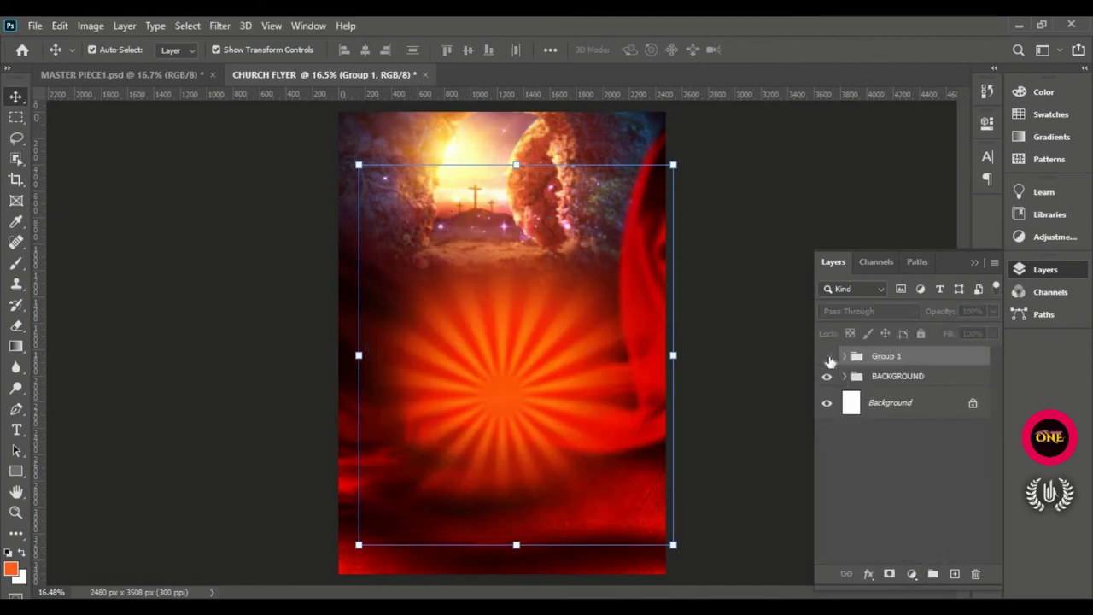
left_click(827, 358)
double_click(899, 355)
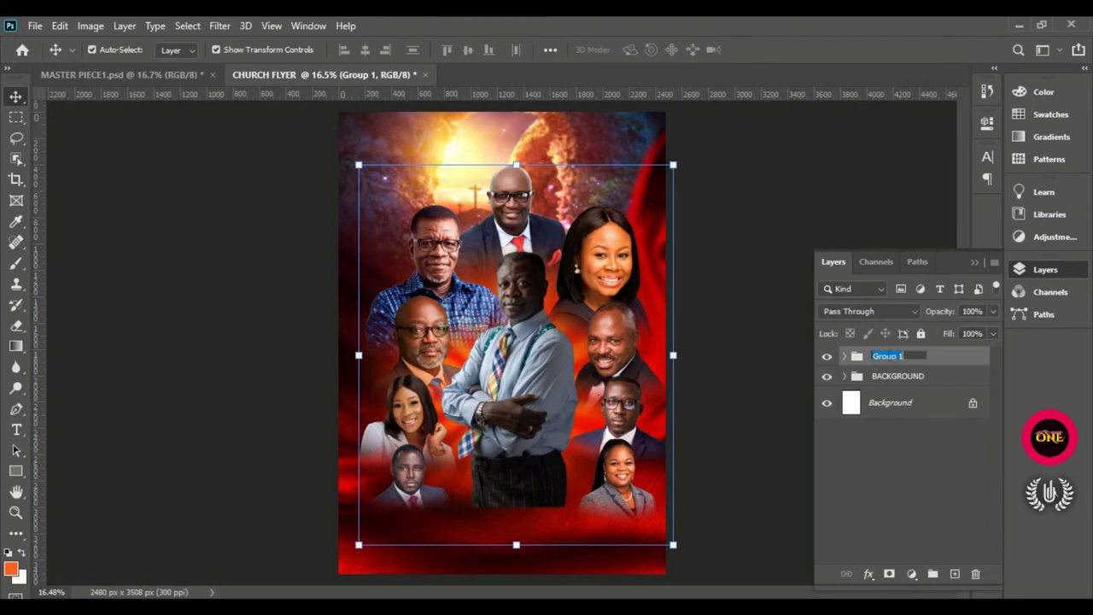
type("MOG")
key("Return")
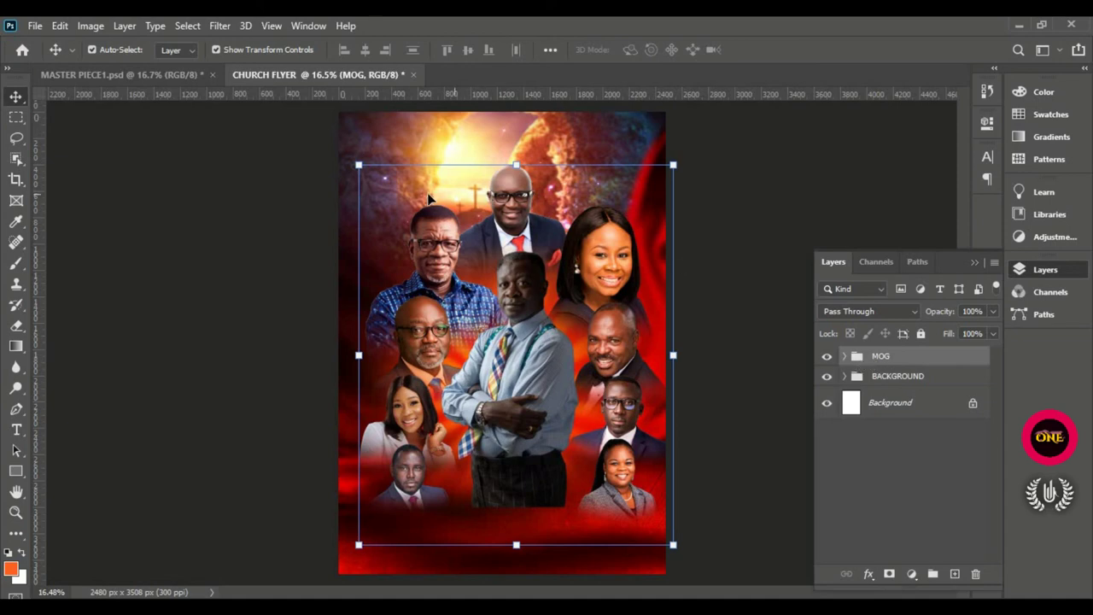
Step: Scale the MOG group down to about 92.88% with Free Transform and move it slightly lower on the flyer
left_click(59, 25)
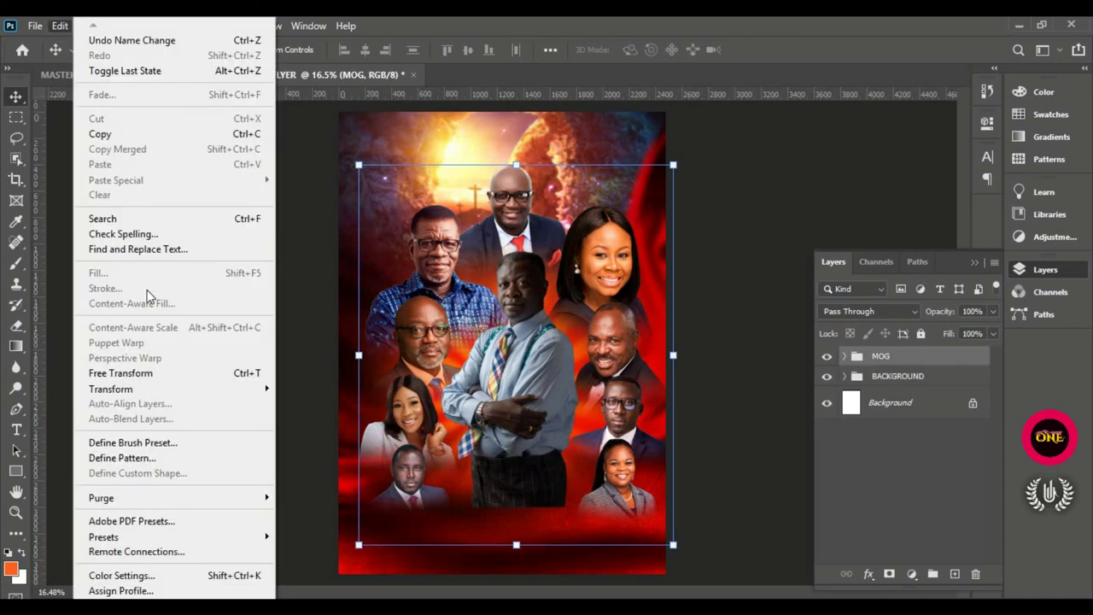
left_click(178, 379)
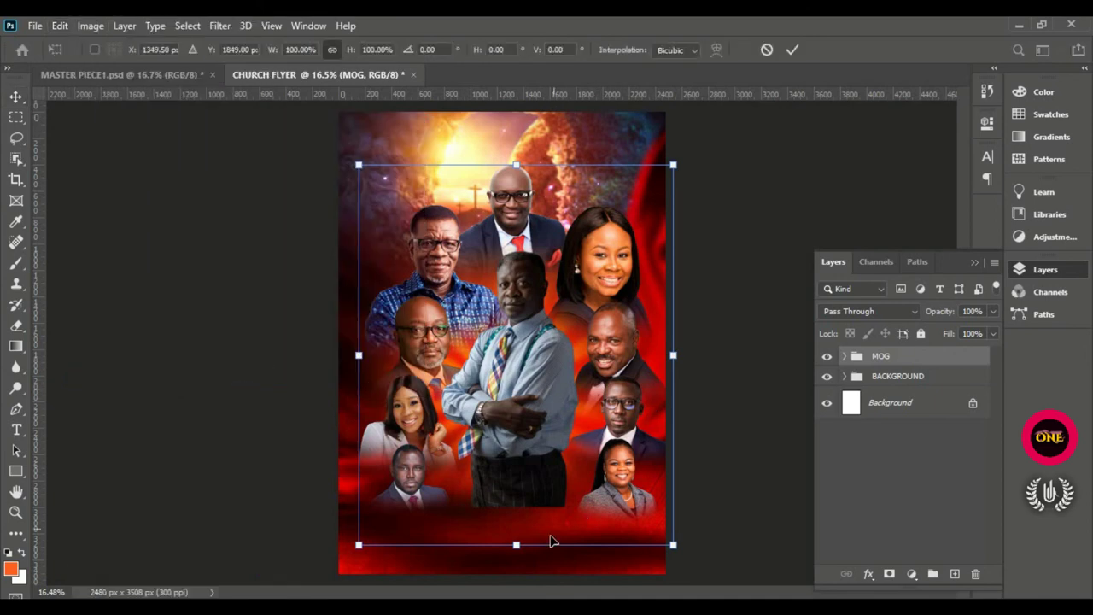
left_click_drag(675, 547, 659, 523)
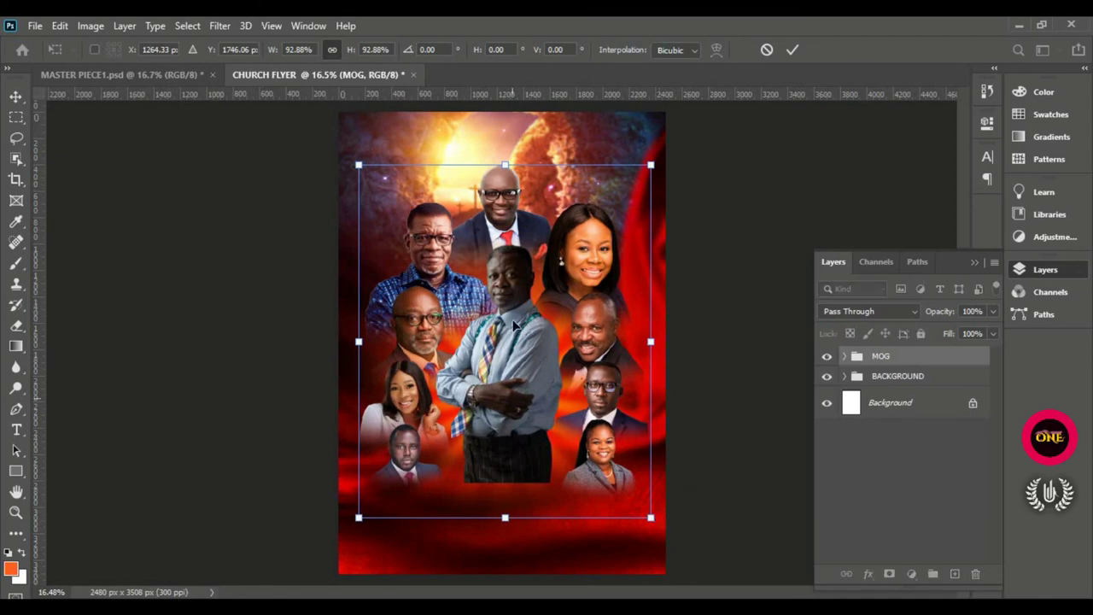
left_click_drag(517, 326, 515, 341)
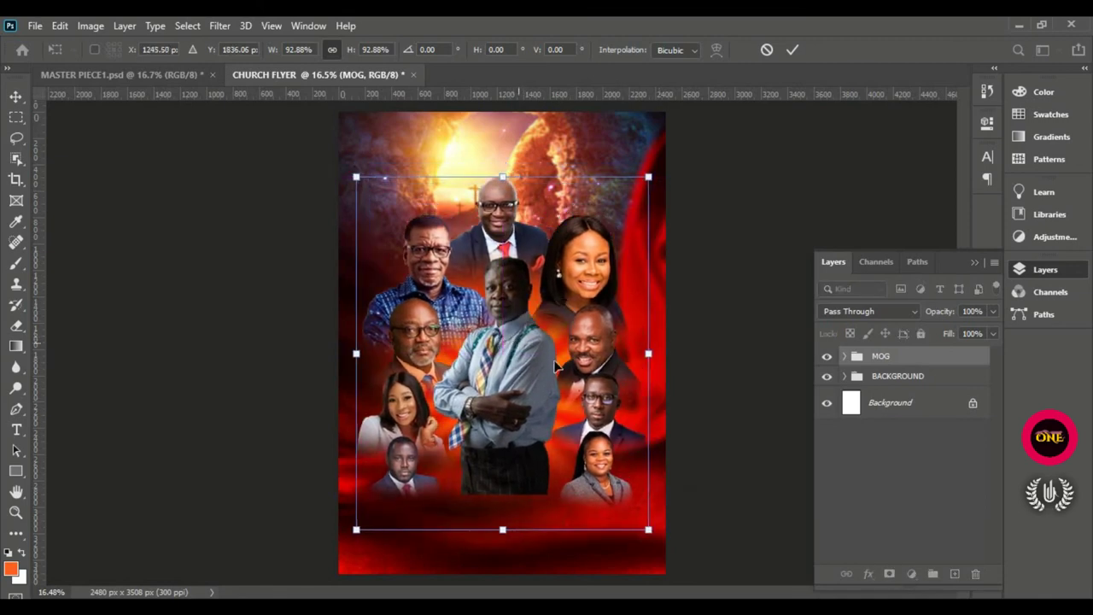
Step: Nudge the MOG group to the right to an X position of about 1288 px, centring it on the flyer
key("Right")
key("Right")
key("Right")
key("Right")
key("Right")
key("Right")
key("Right")
key("Right")
key("Right")
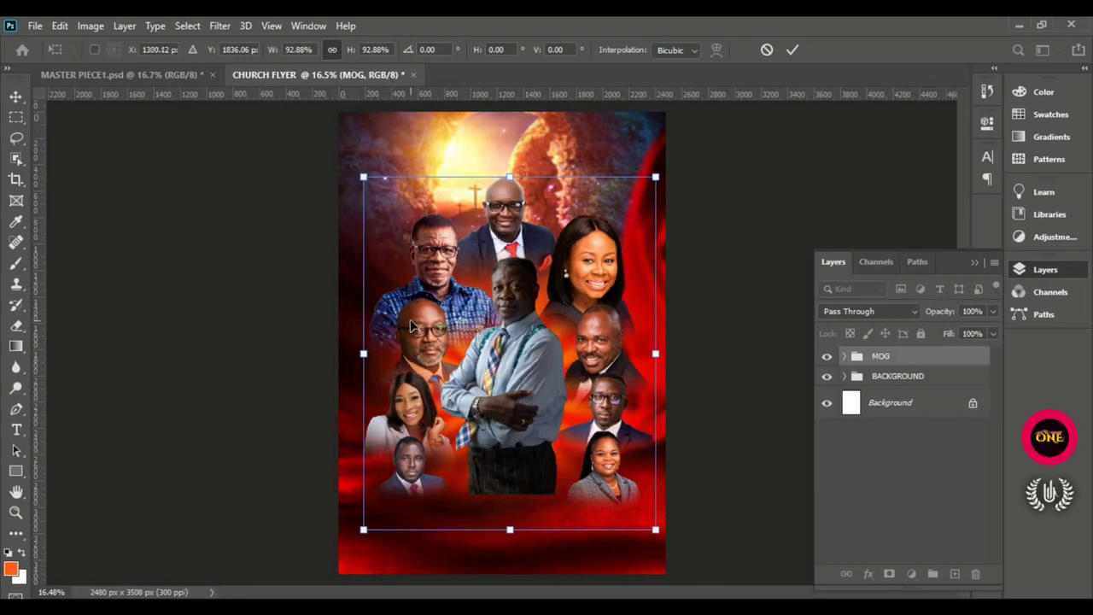
key("Left")
key("Left")
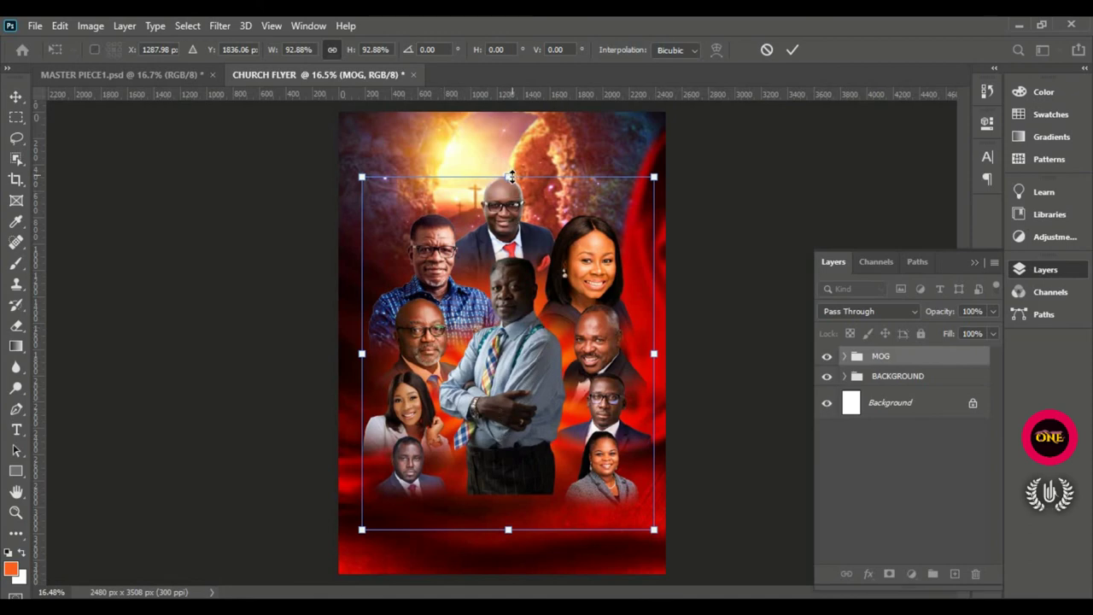
Step: Scale the MOG group to about 91.16%, raise it to a Y position of about 1824 px and apply the transform
left_click_drag(511, 177, 513, 187)
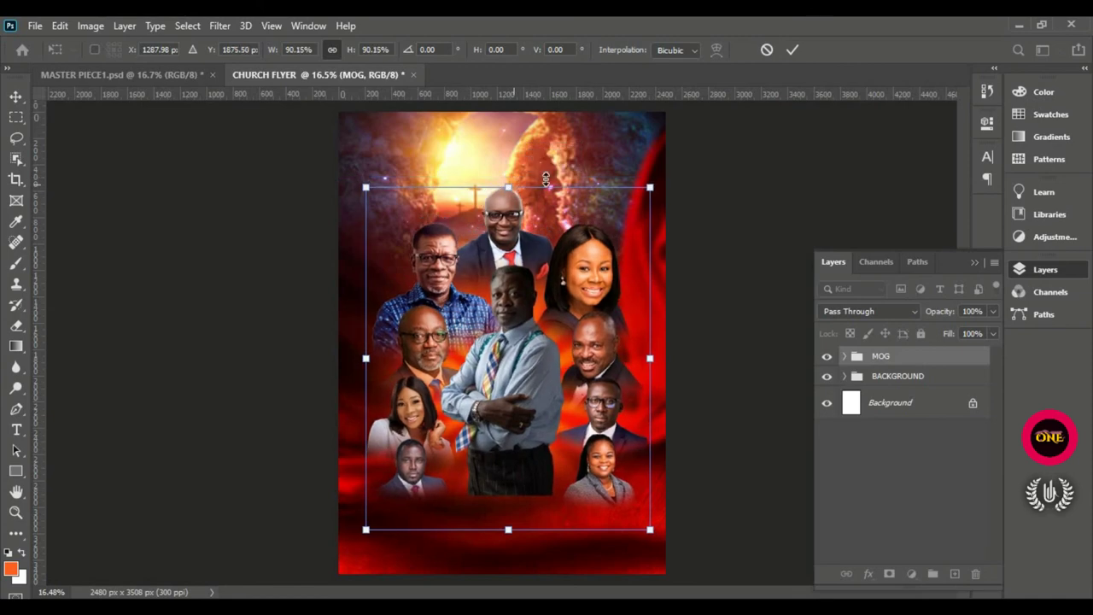
left_click_drag(650, 185, 654, 183)
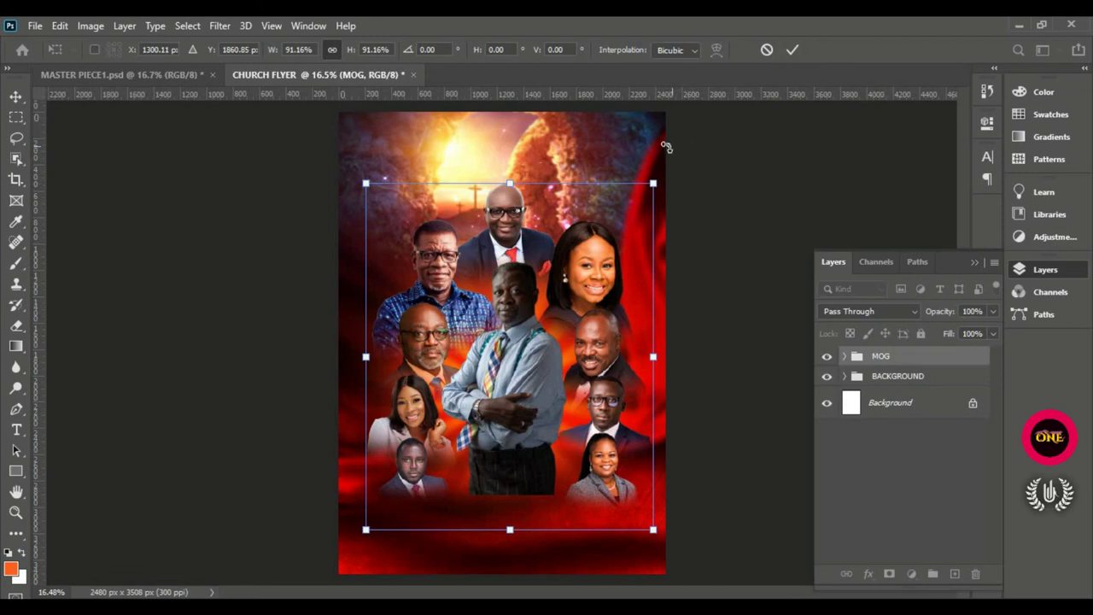
key("Up")
key("Up")
key("Up")
key("Up")
key("Up")
key("Up")
key("Up")
key("Up")
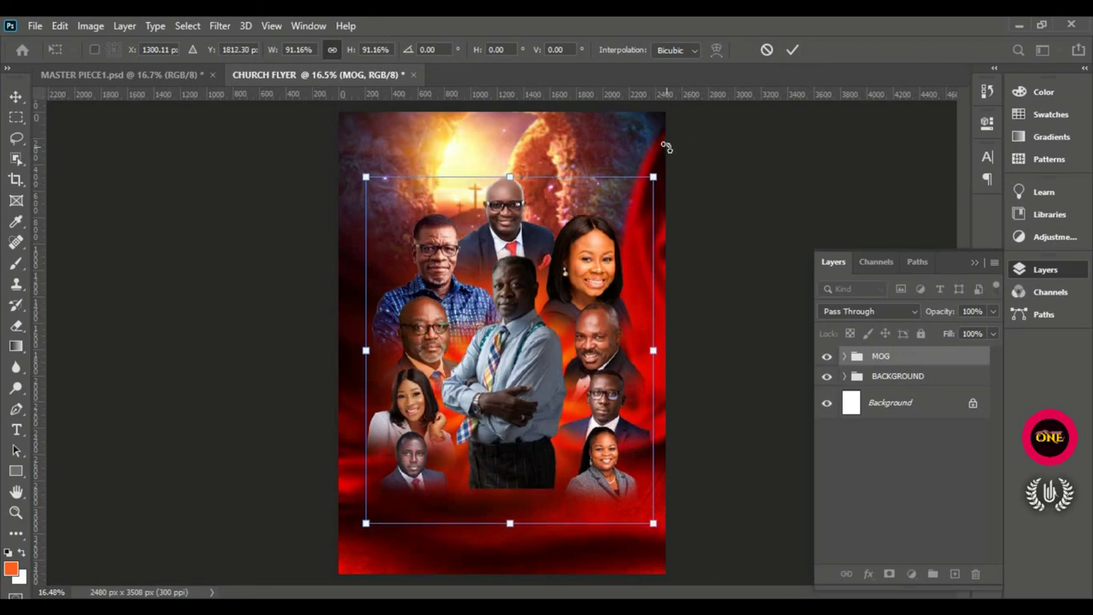
key("Down")
key("Down")
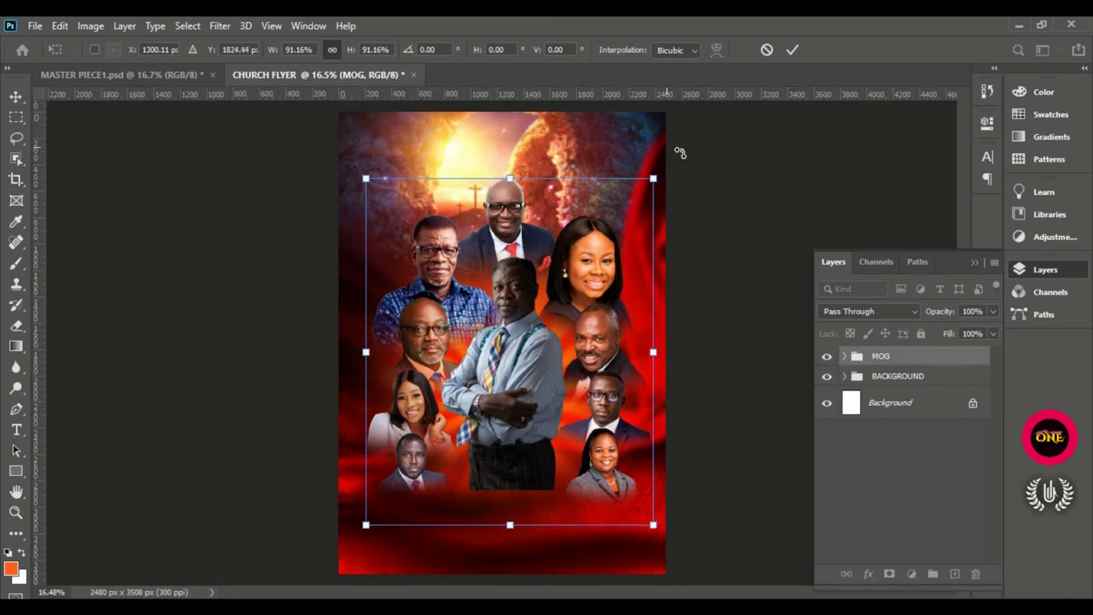
left_click(793, 49)
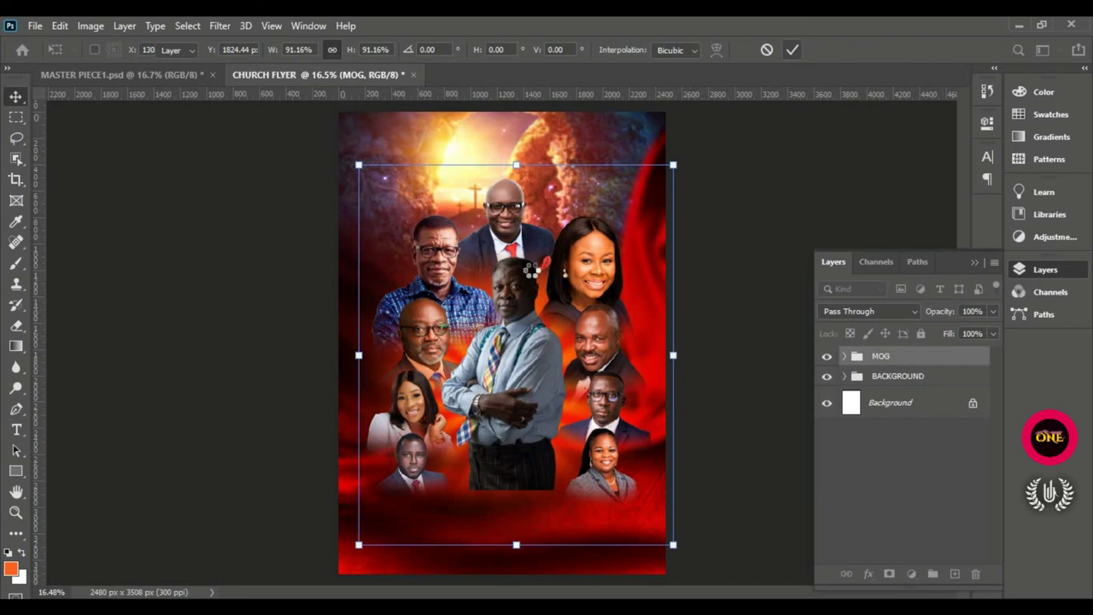
Step: Paint black on the mask of the dark-suited man above the bespectacled man with a soft 500 px brush, fading his suit's lower edge
left_click(740, 300)
left_click(595, 350)
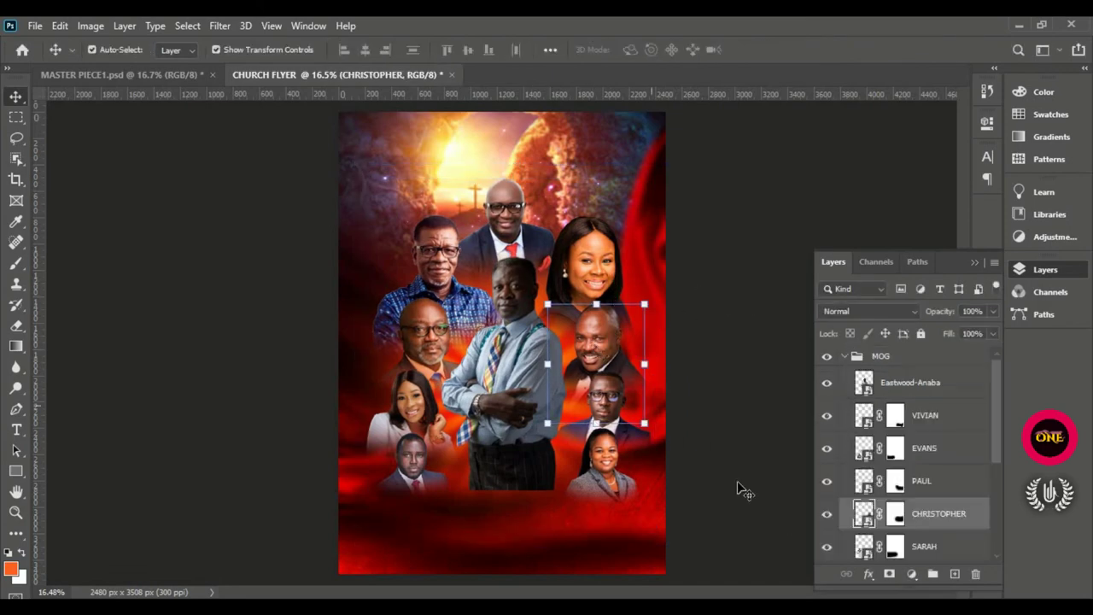
left_click(896, 512)
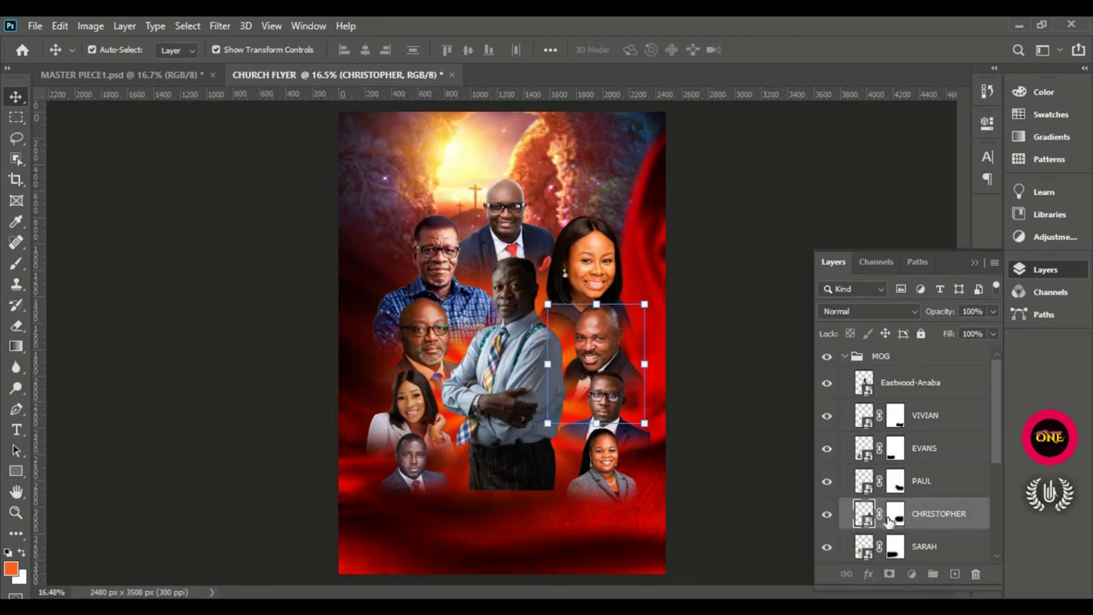
left_click(16, 262)
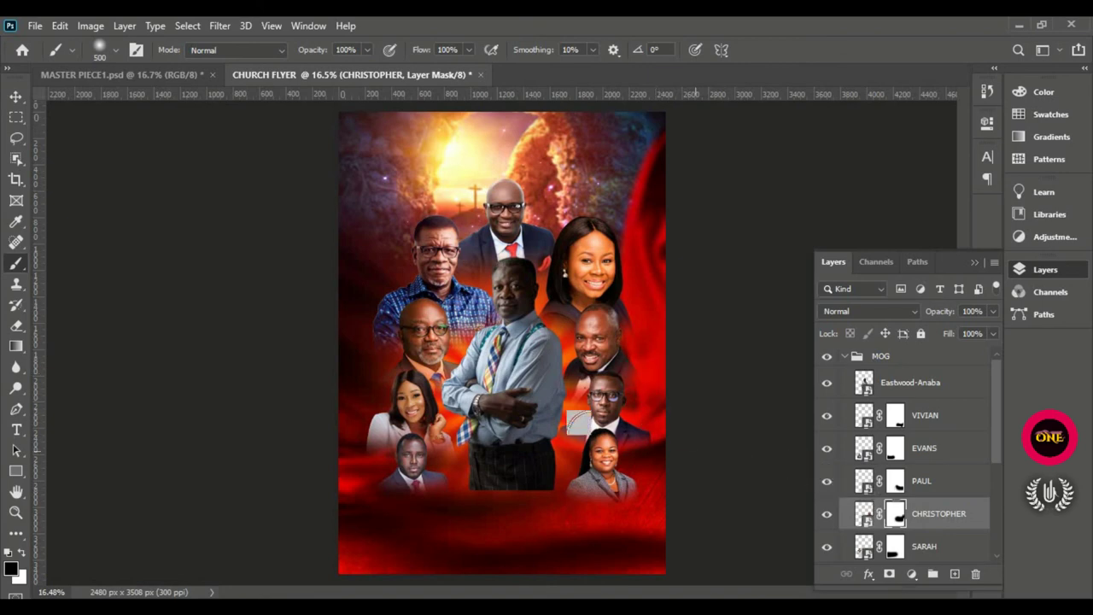
Step: Fade the lower edge of the bespectacled navy-suited man by painting black on his layer mask with the soft 500 px brush
left_click(891, 484)
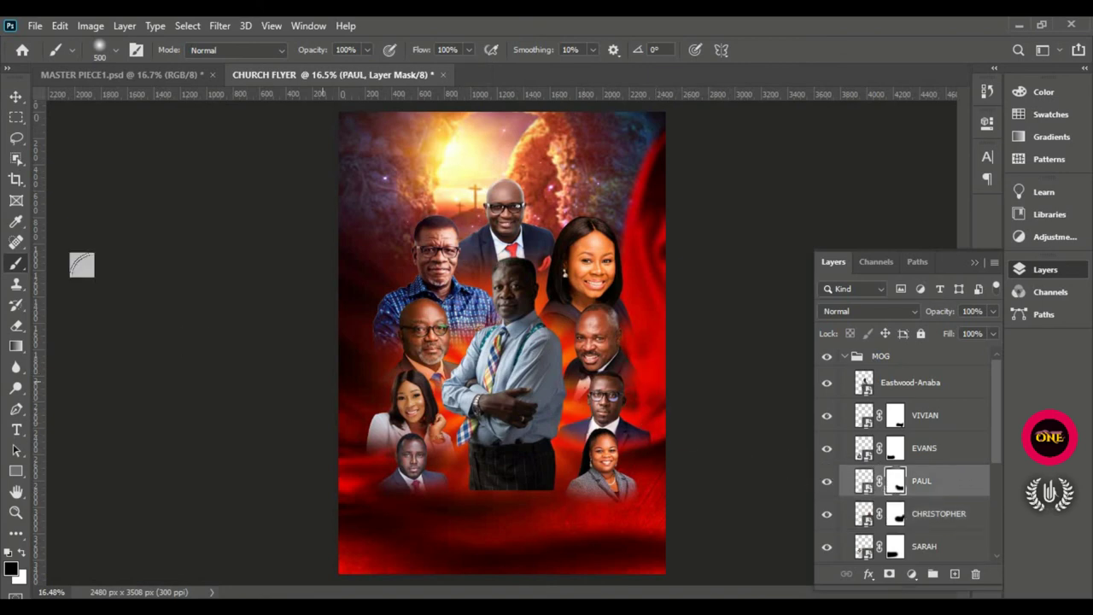
left_click(16, 96)
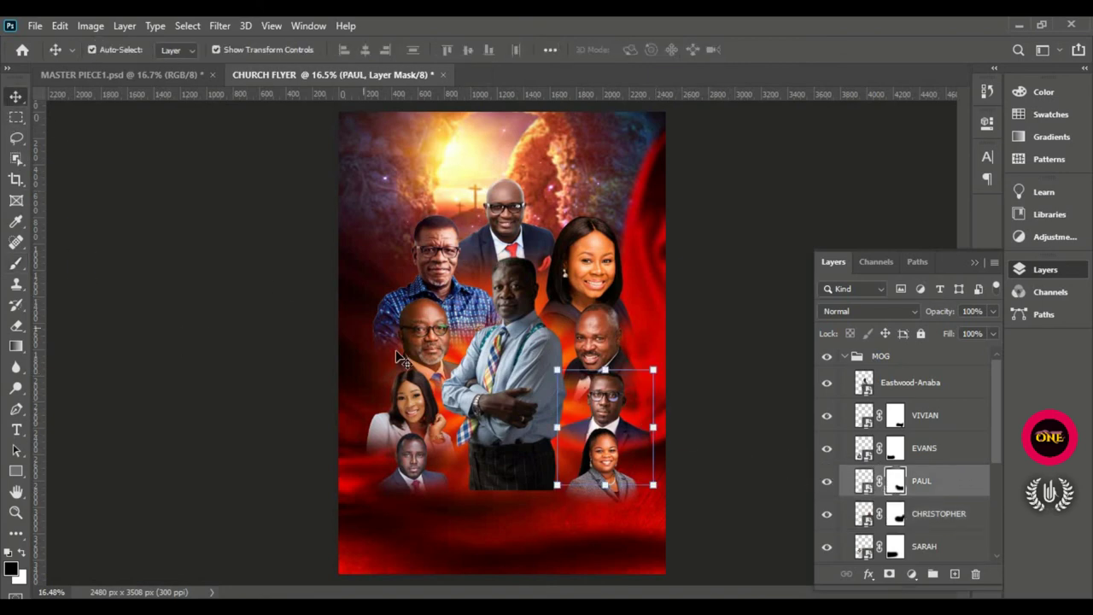
left_click(16, 263)
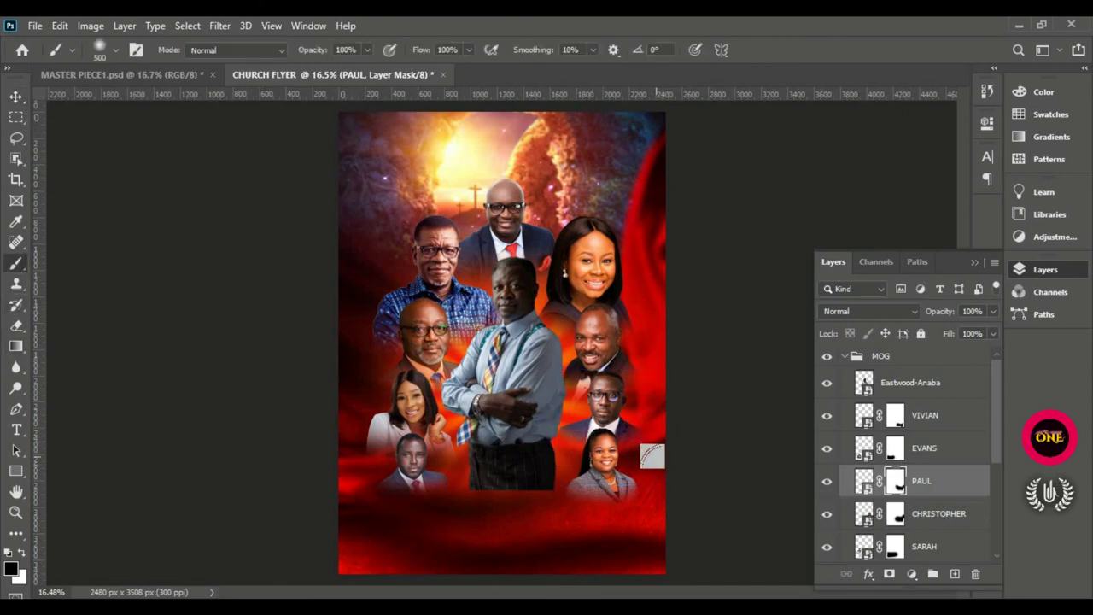
left_click(17, 96)
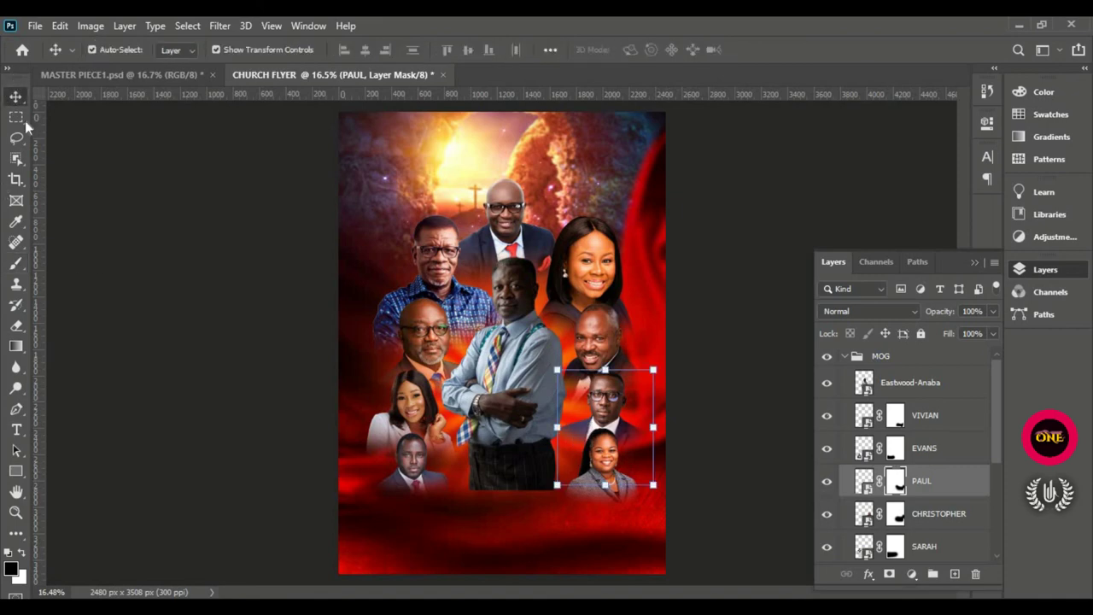
Step: Deselect the photo layers, compare the flyer with the MOG group hidden and shown, and collapse the group
left_click(595, 282)
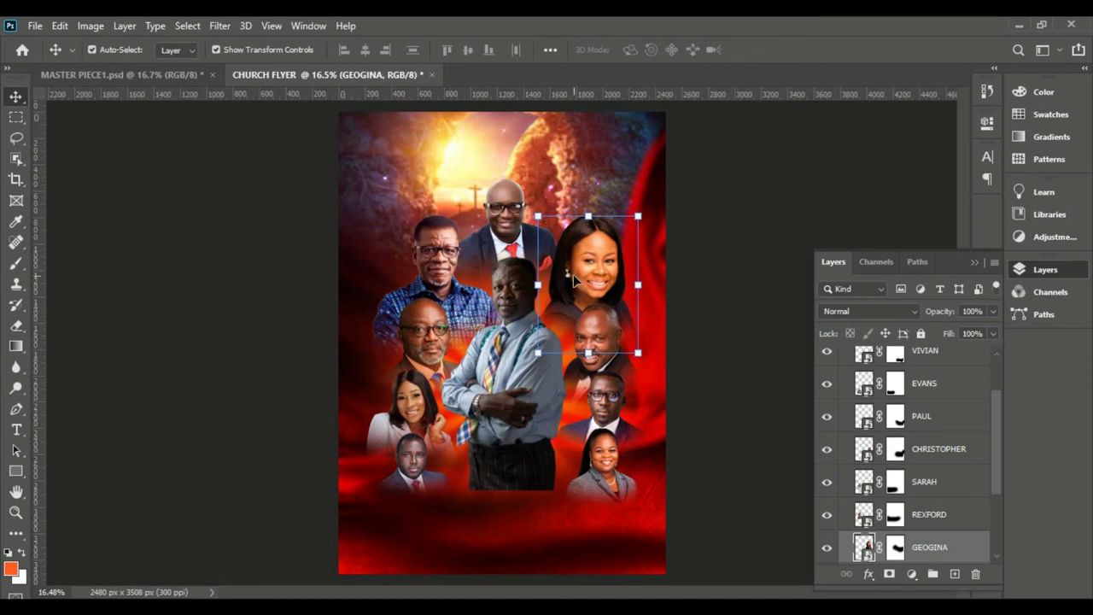
left_click(711, 290)
scroll(918, 419, "up", 2)
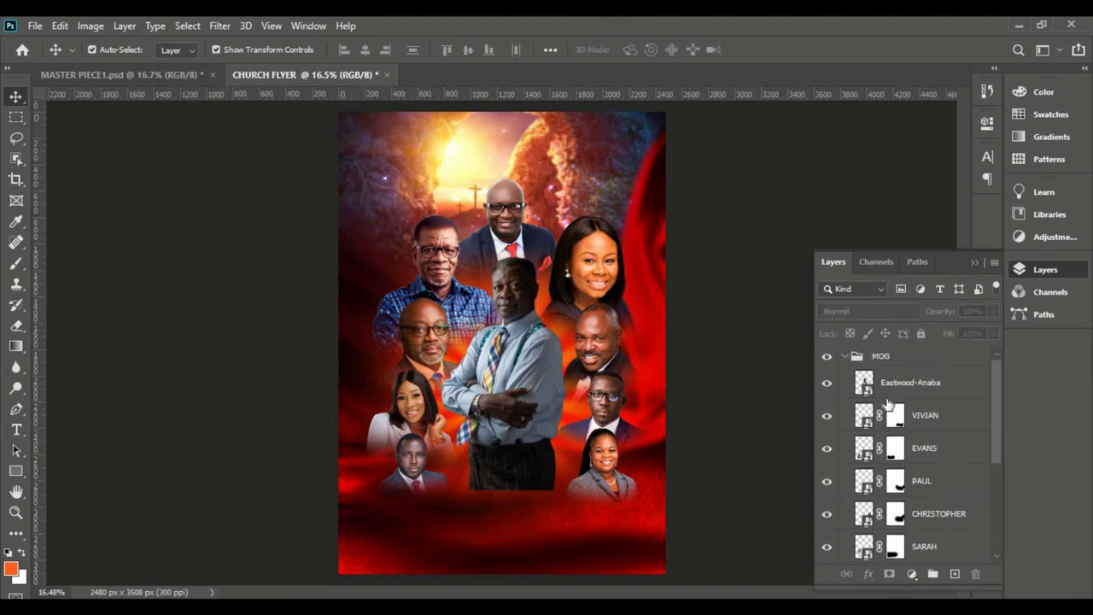
left_click(827, 356)
left_click(827, 357)
left_click(845, 356)
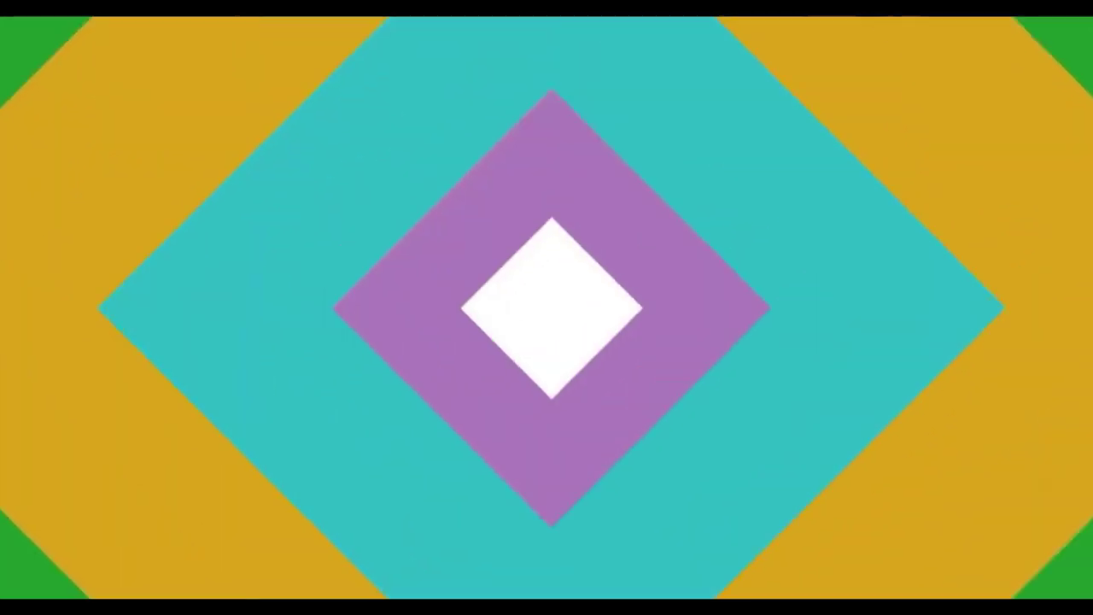